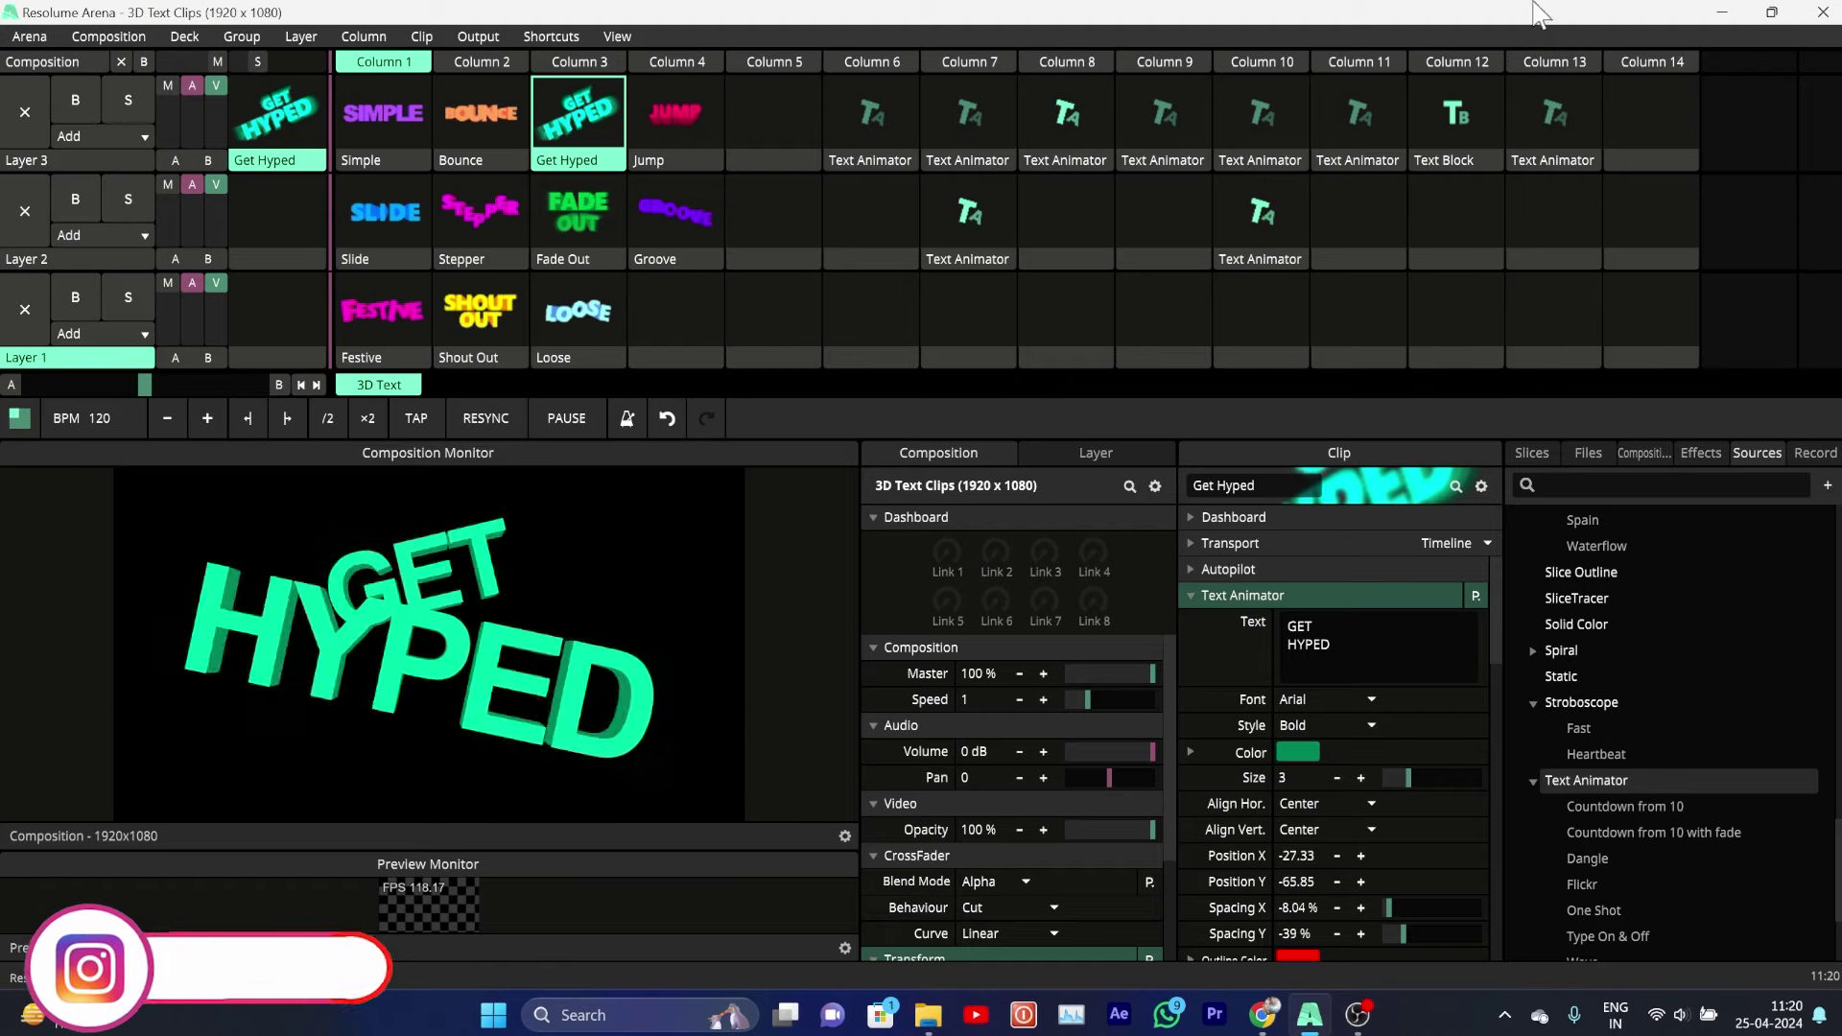
Step: Preview the Jump, Bounce, Simple, Slide, Stepper, Fade Out and Groove text clips on layers 2-3
{"action": "left_click", "coordinate": [653, 117]}
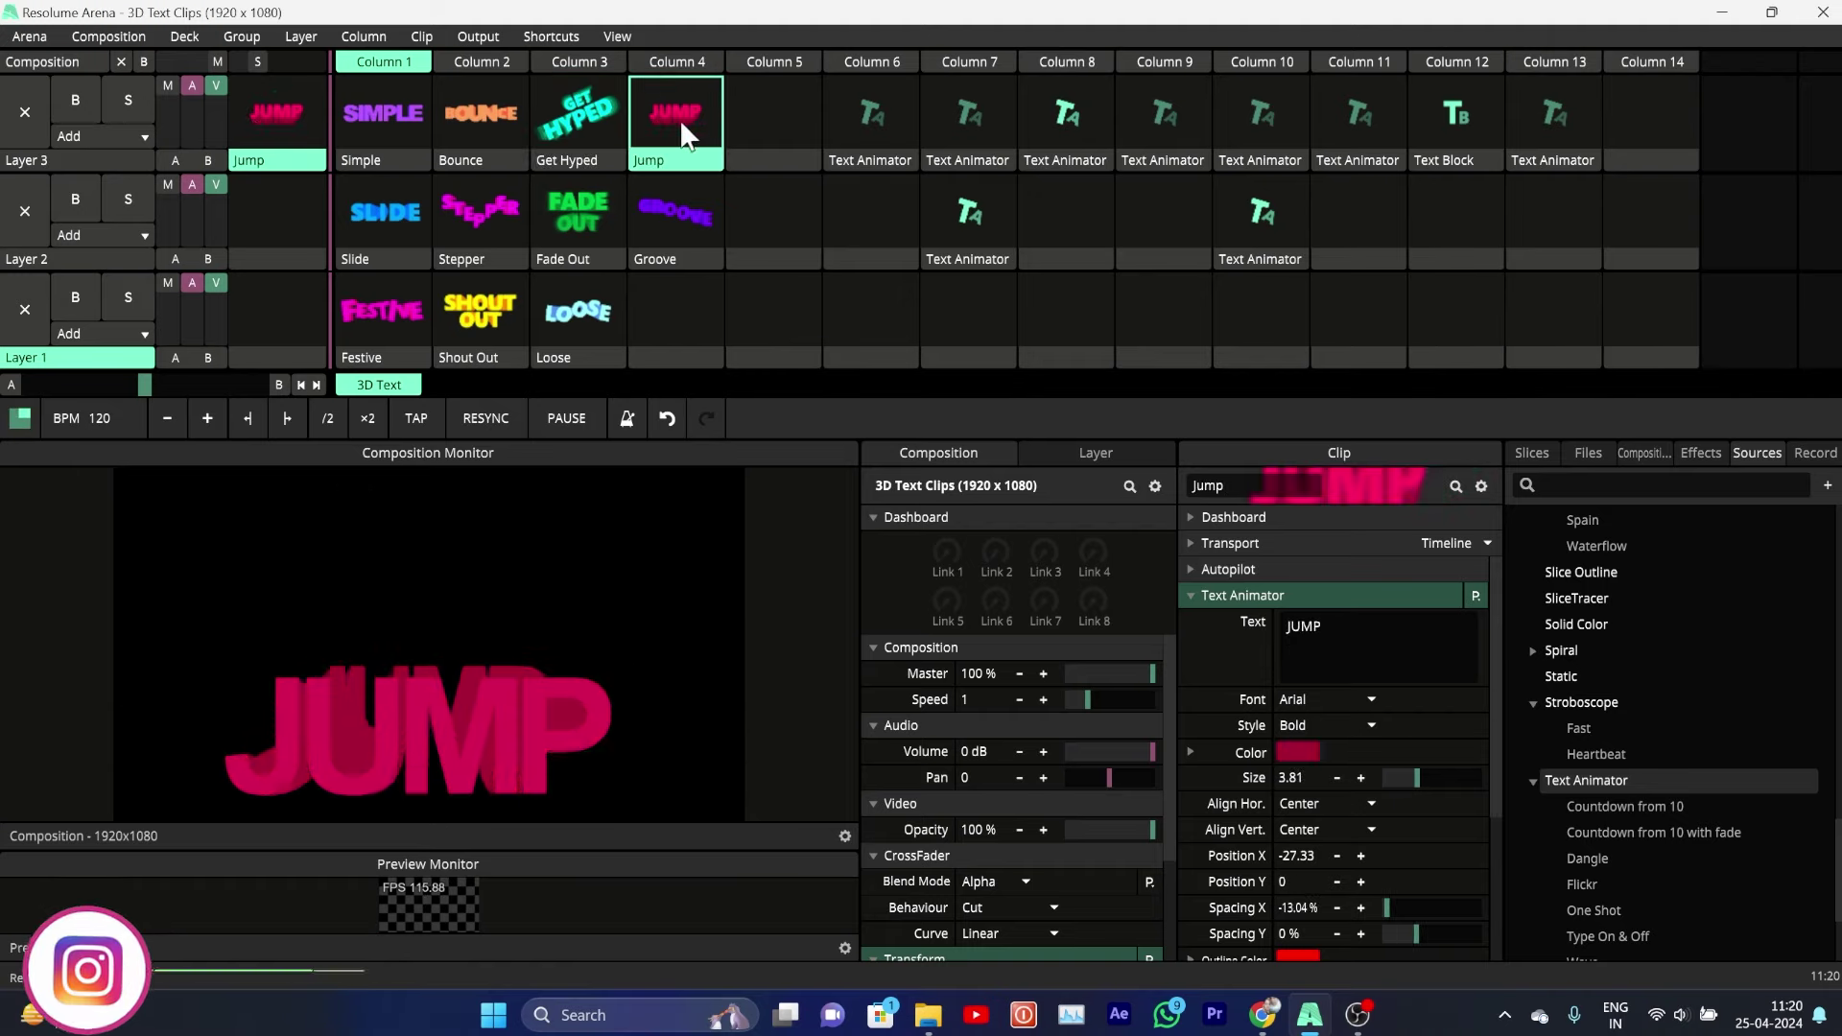
{"action": "left_click", "coordinate": [483, 117]}
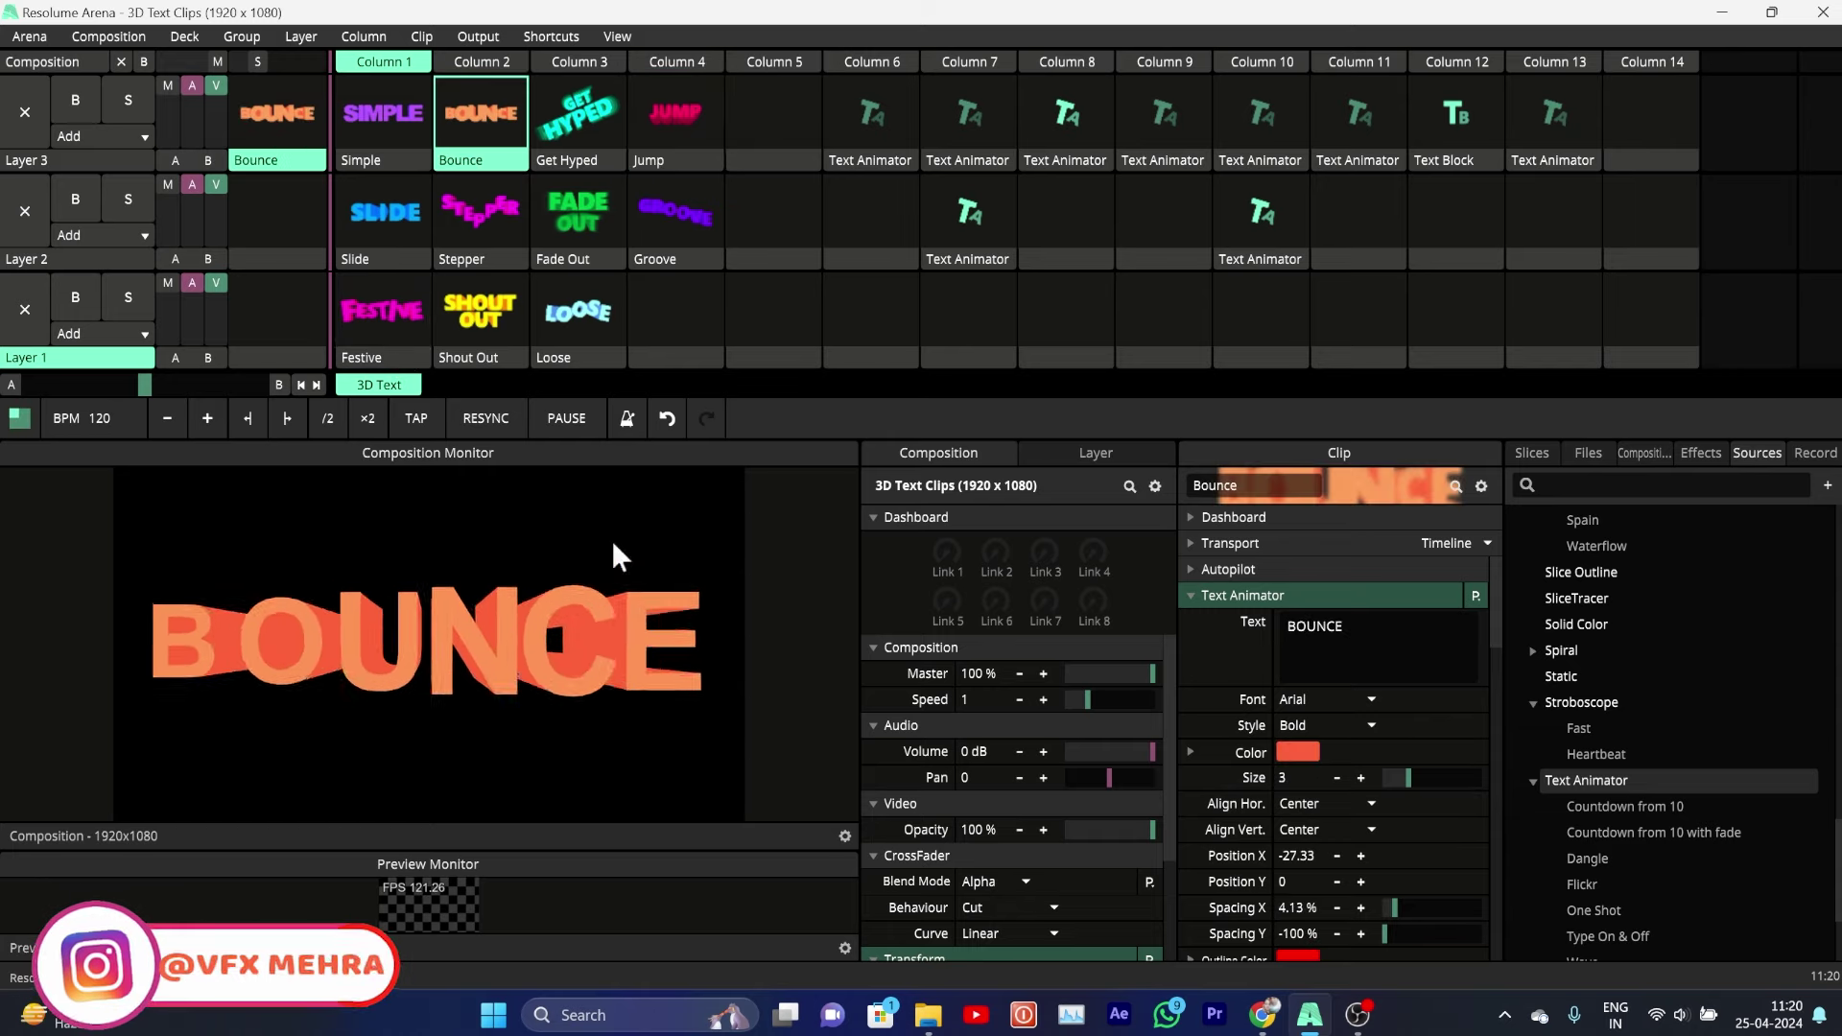
{"action": "left_click", "coordinate": [387, 130]}
{"action": "left_click", "coordinate": [398, 249]}
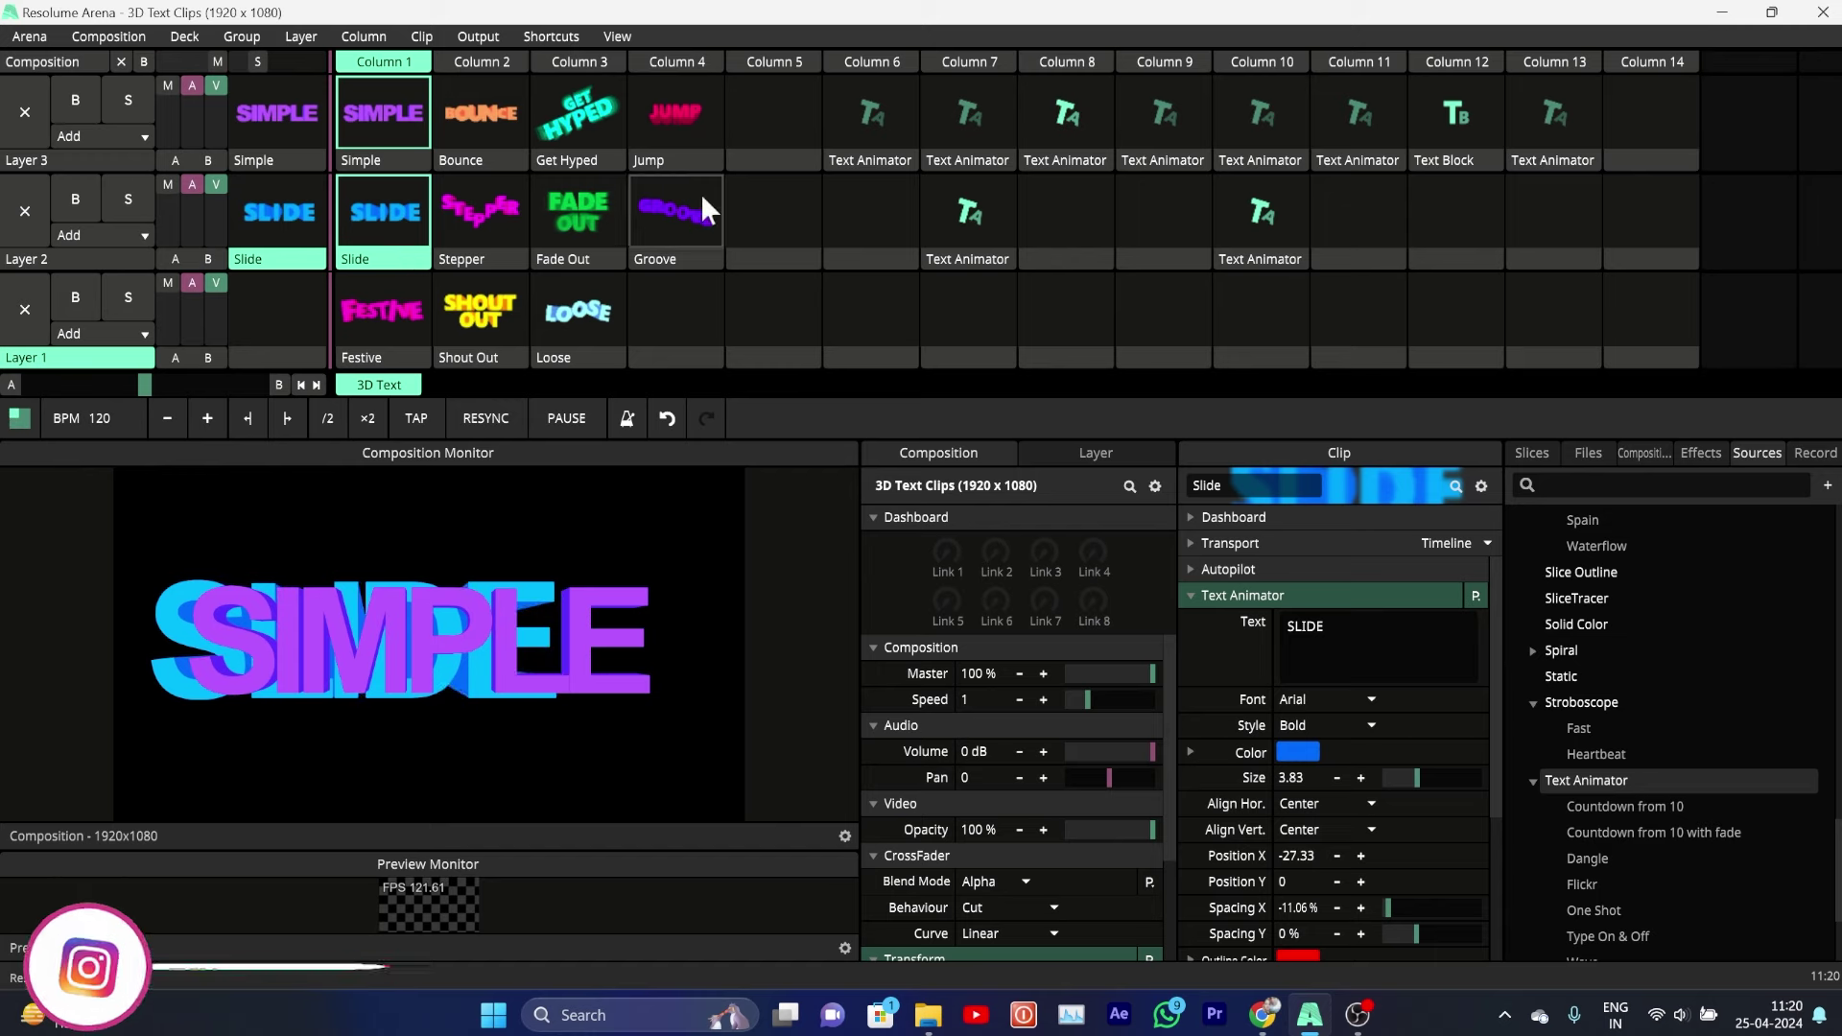
{"action": "left_click", "coordinate": [769, 118]}
{"action": "left_click", "coordinate": [459, 210]}
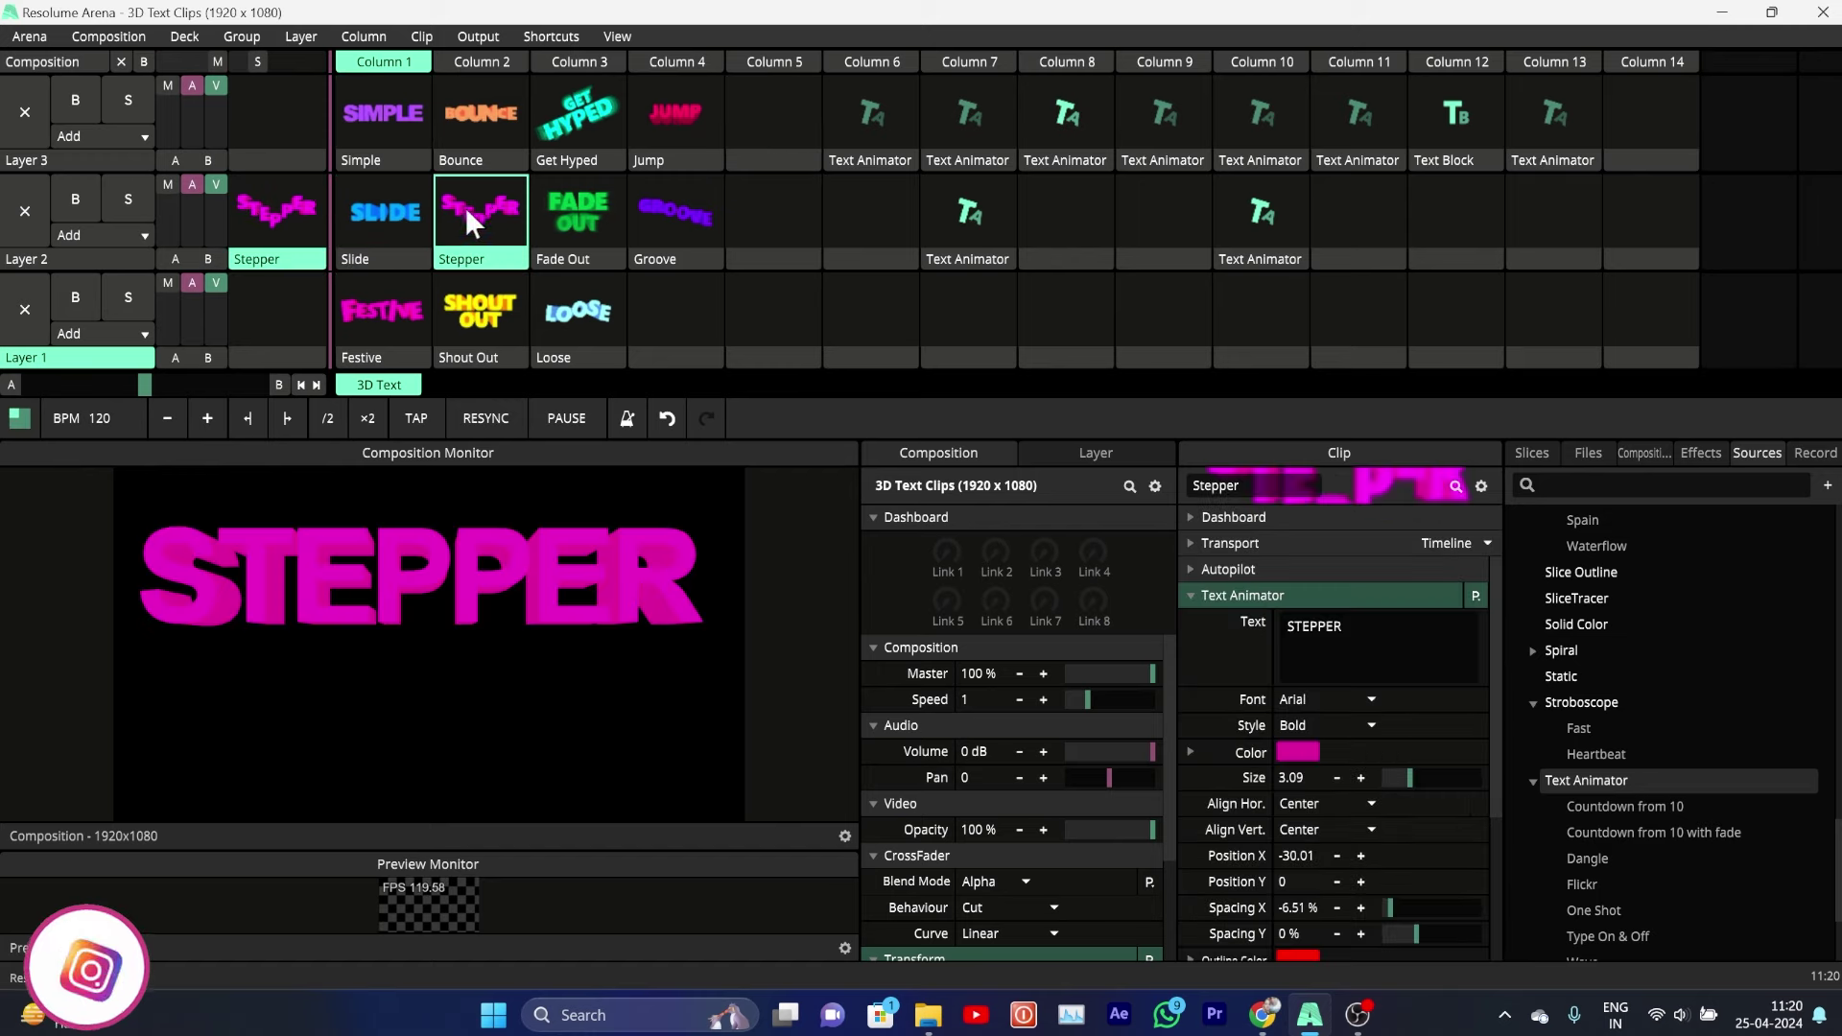
{"action": "left_click", "coordinate": [591, 210]}
{"action": "left_click", "coordinate": [672, 215]}
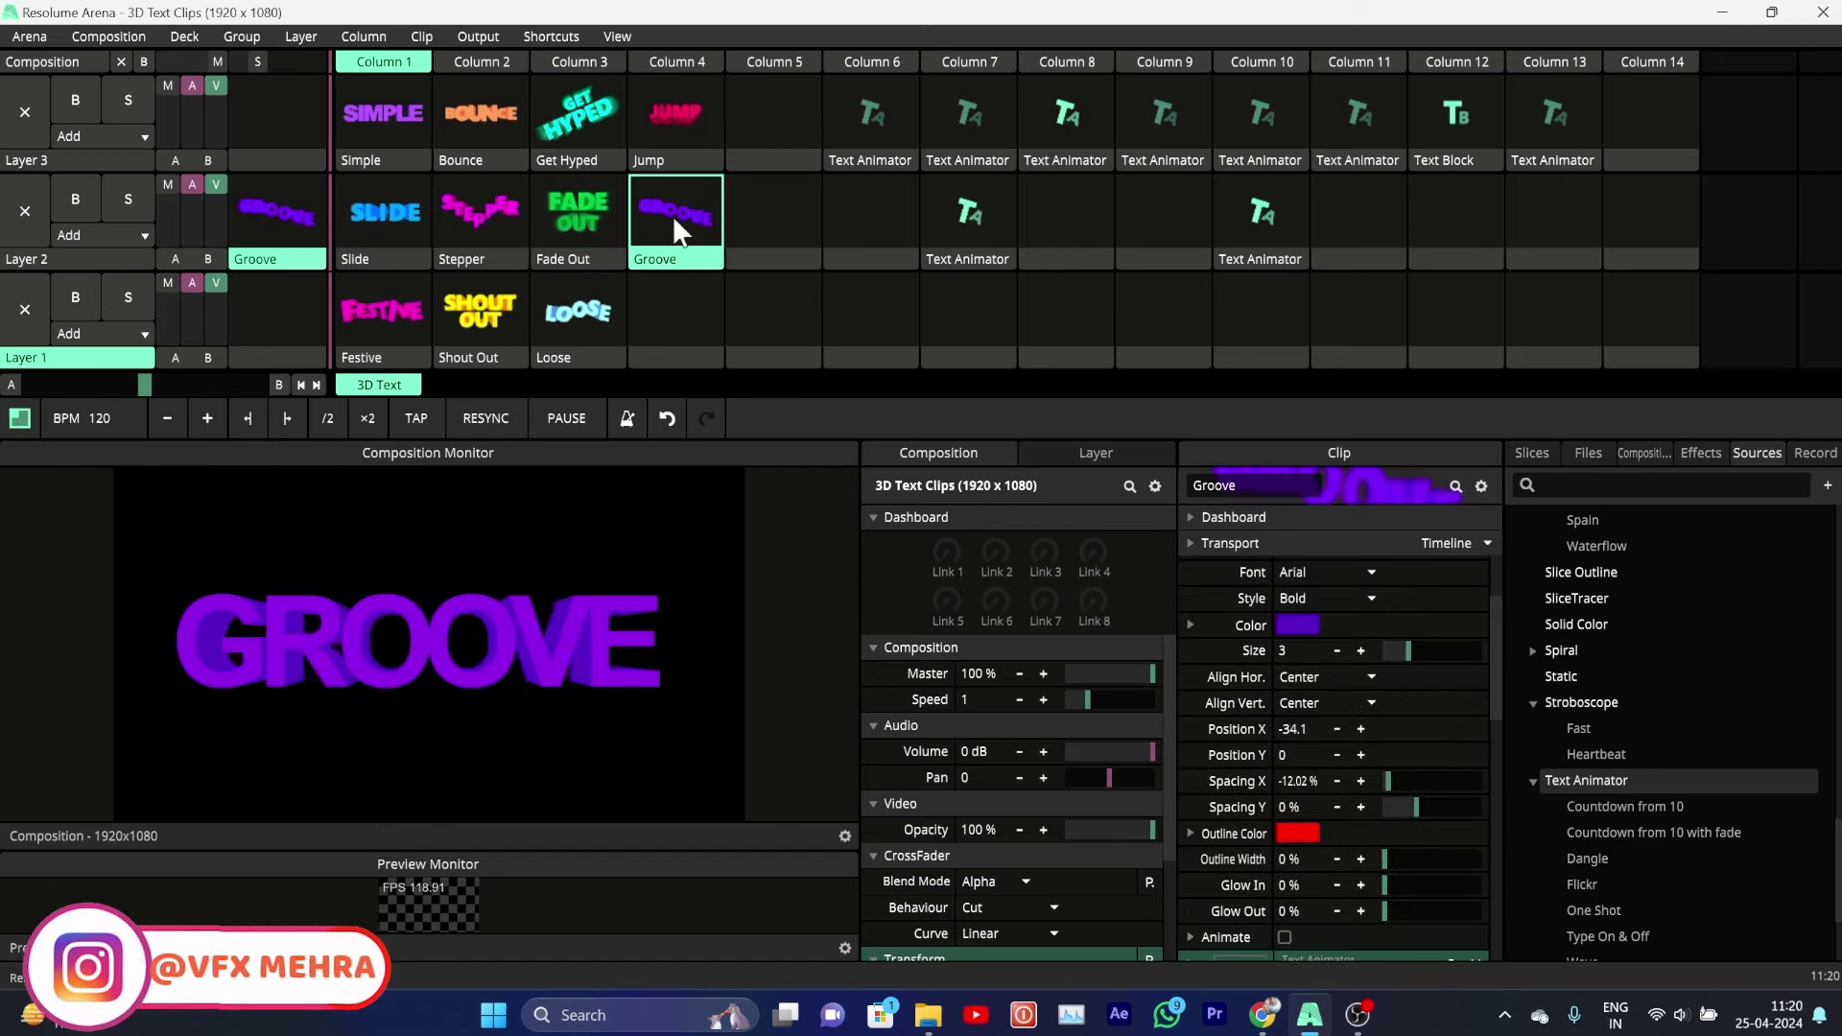
Step: Preview Loose, Shout Out and Festive on layer 1, clear layers 1 and 2, and replay Loose
{"action": "left_click", "coordinate": [558, 311]}
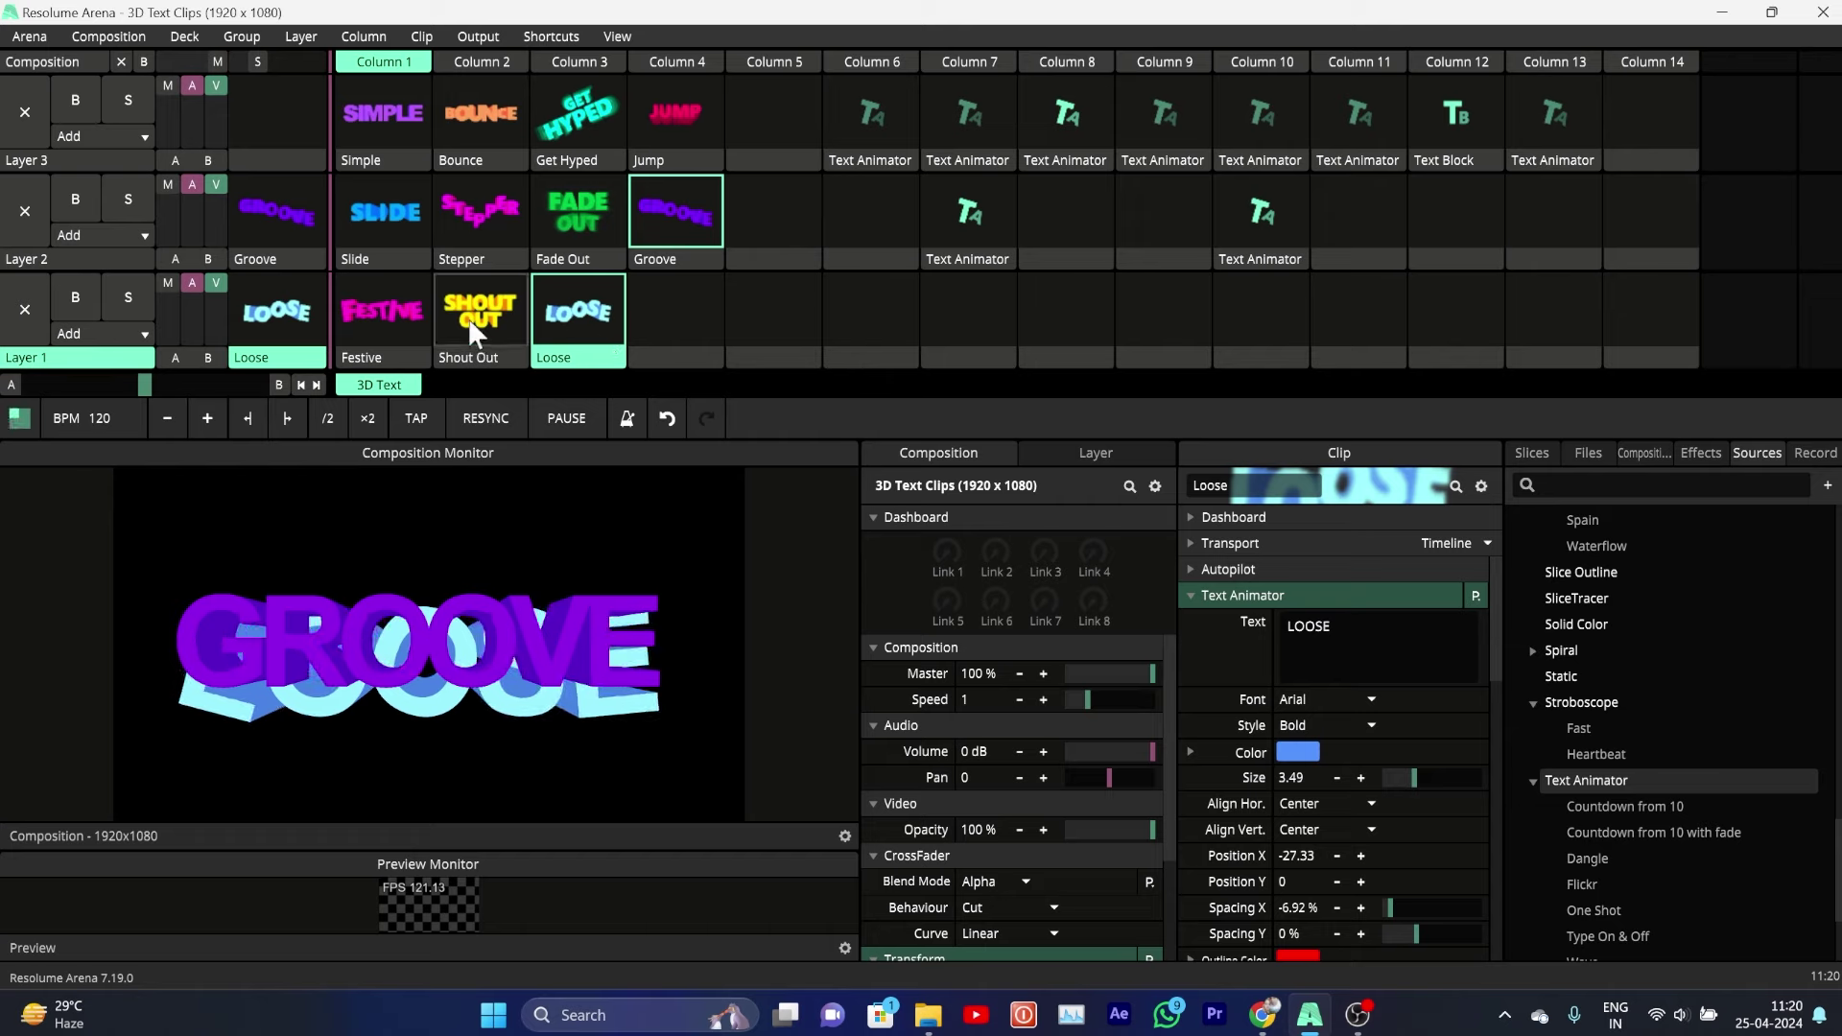
{"action": "left_click", "coordinate": [470, 326]}
{"action": "left_click", "coordinate": [377, 326]}
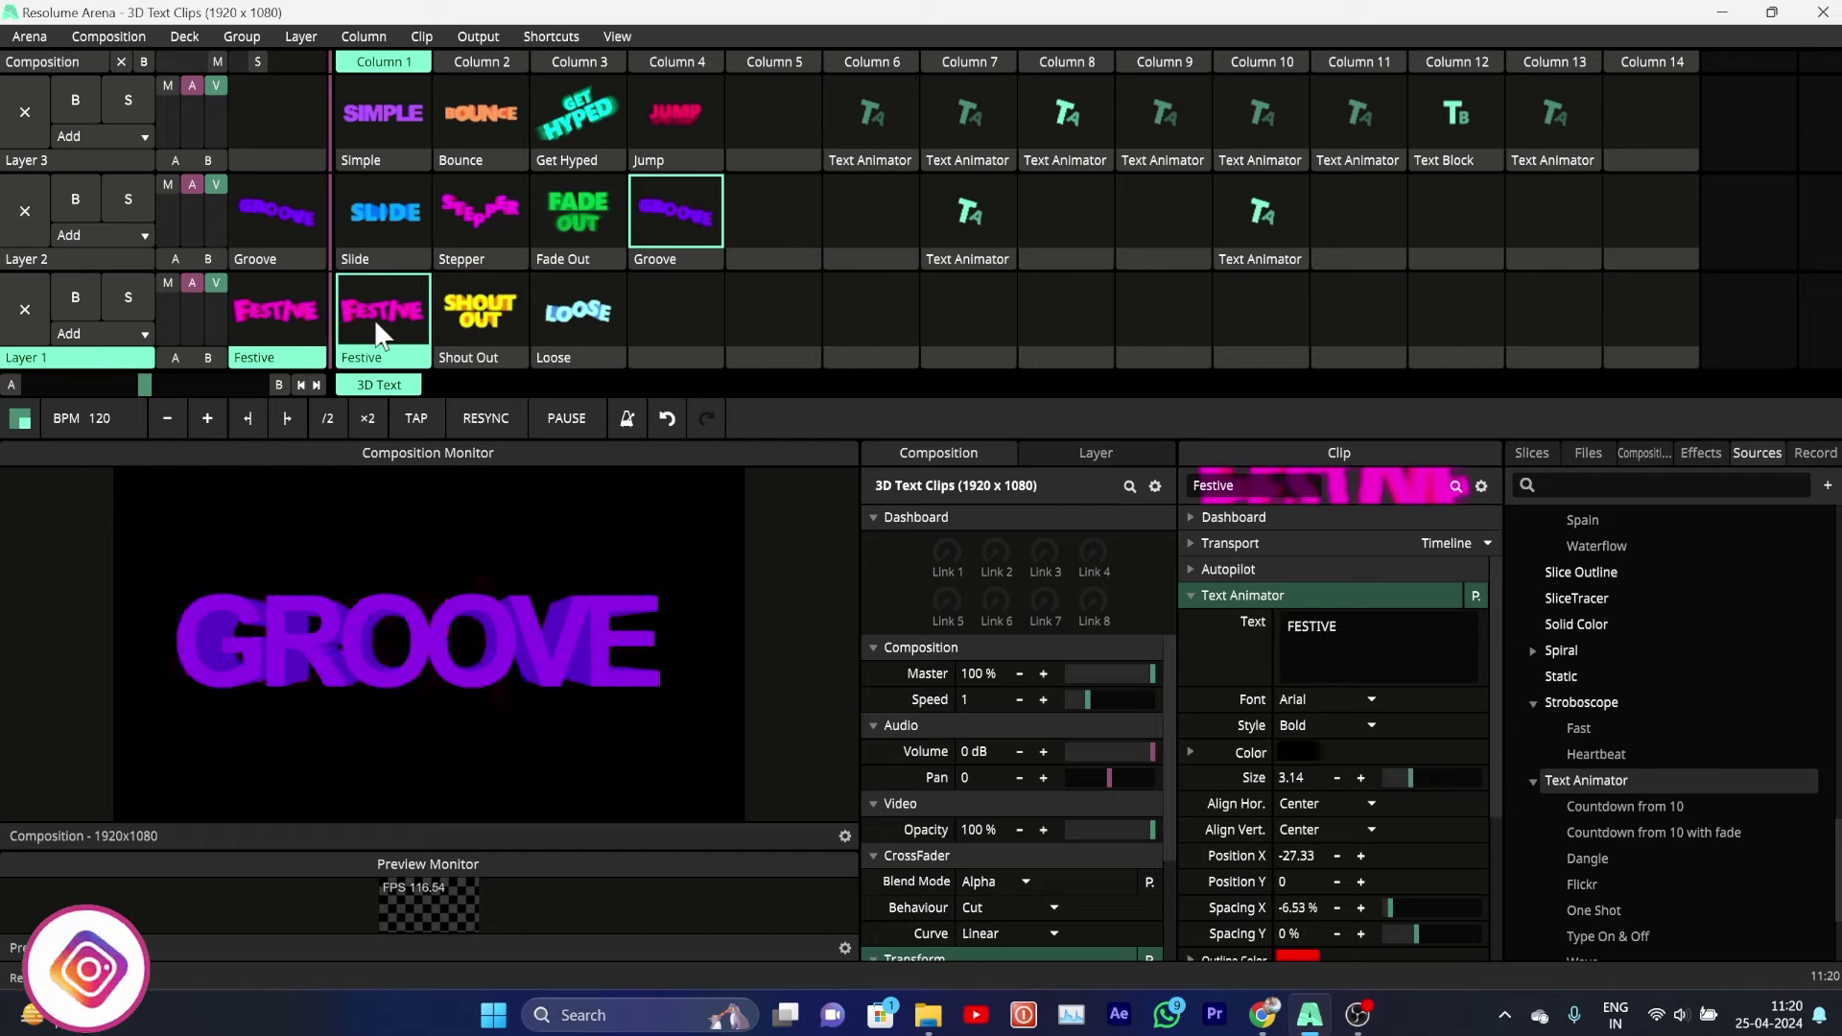
{"action": "left_click", "coordinate": [769, 347]}
{"action": "left_click", "coordinate": [788, 206]}
{"action": "left_click", "coordinate": [601, 318]}
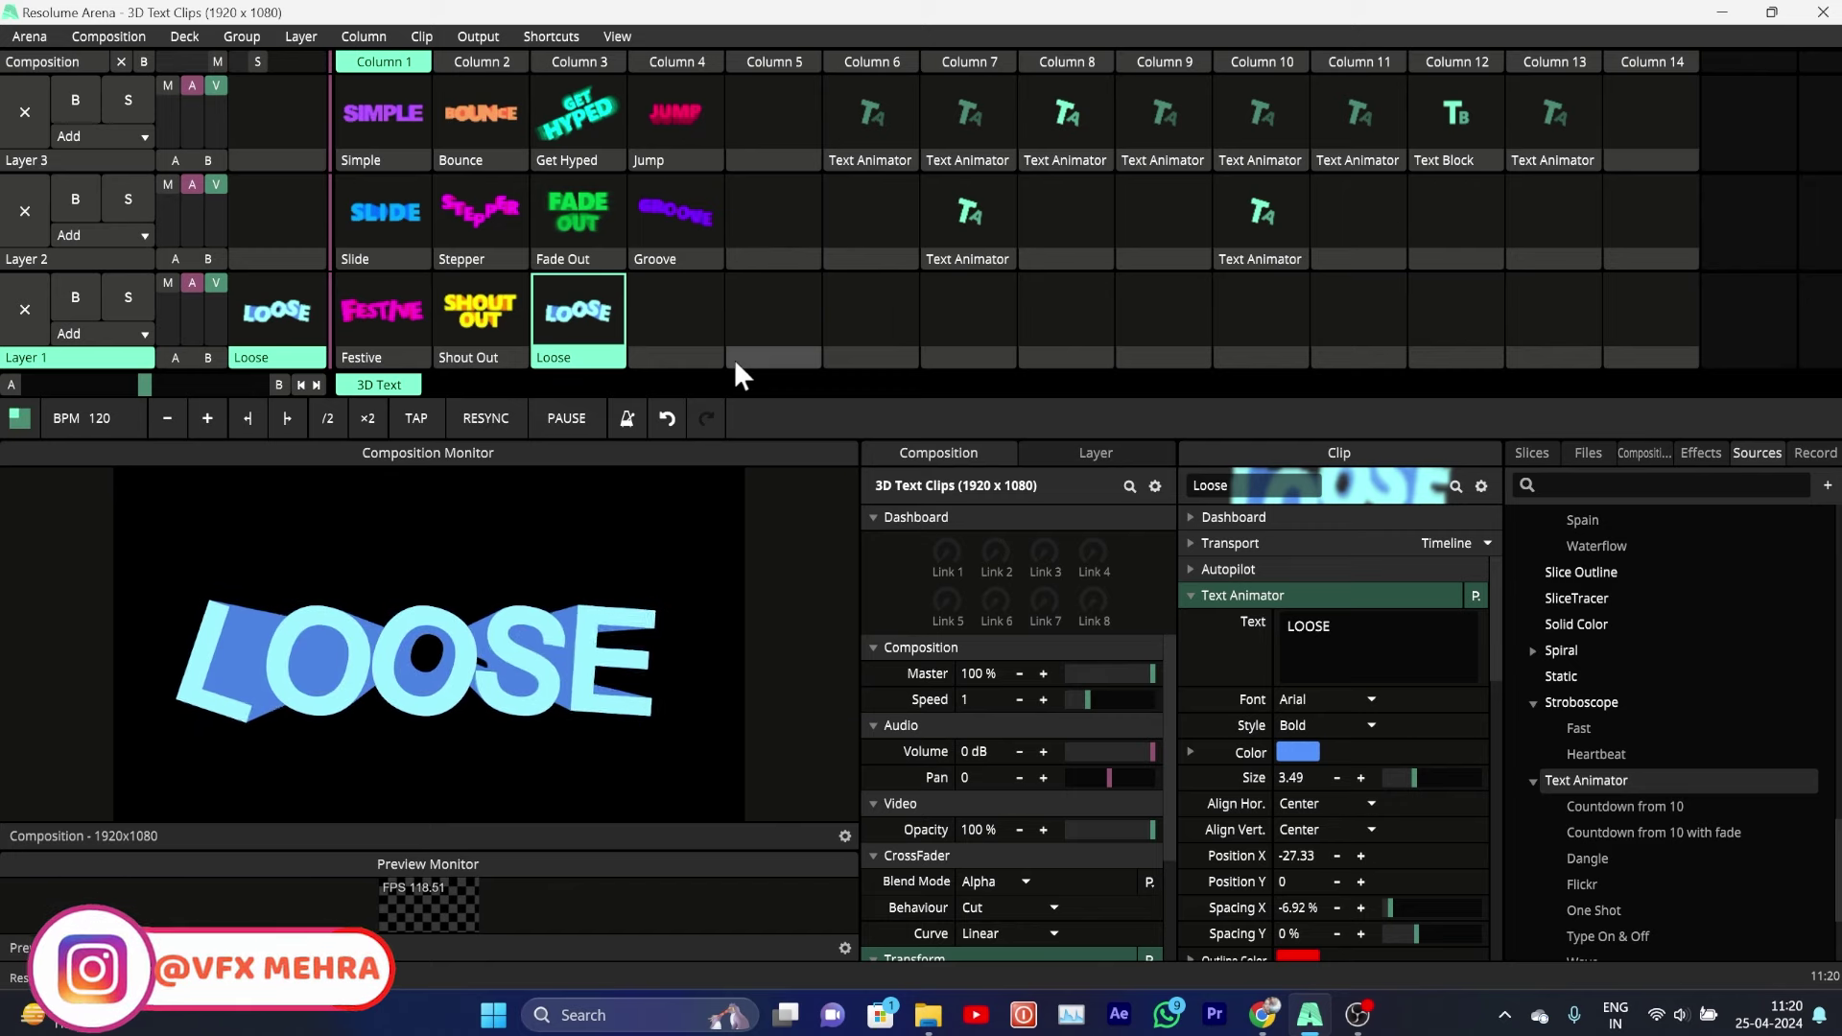
Step: Replay Shout Out and Festive on layer 1, clear it, and finish with Bounce on layer 3
{"action": "left_click", "coordinate": [497, 326]}
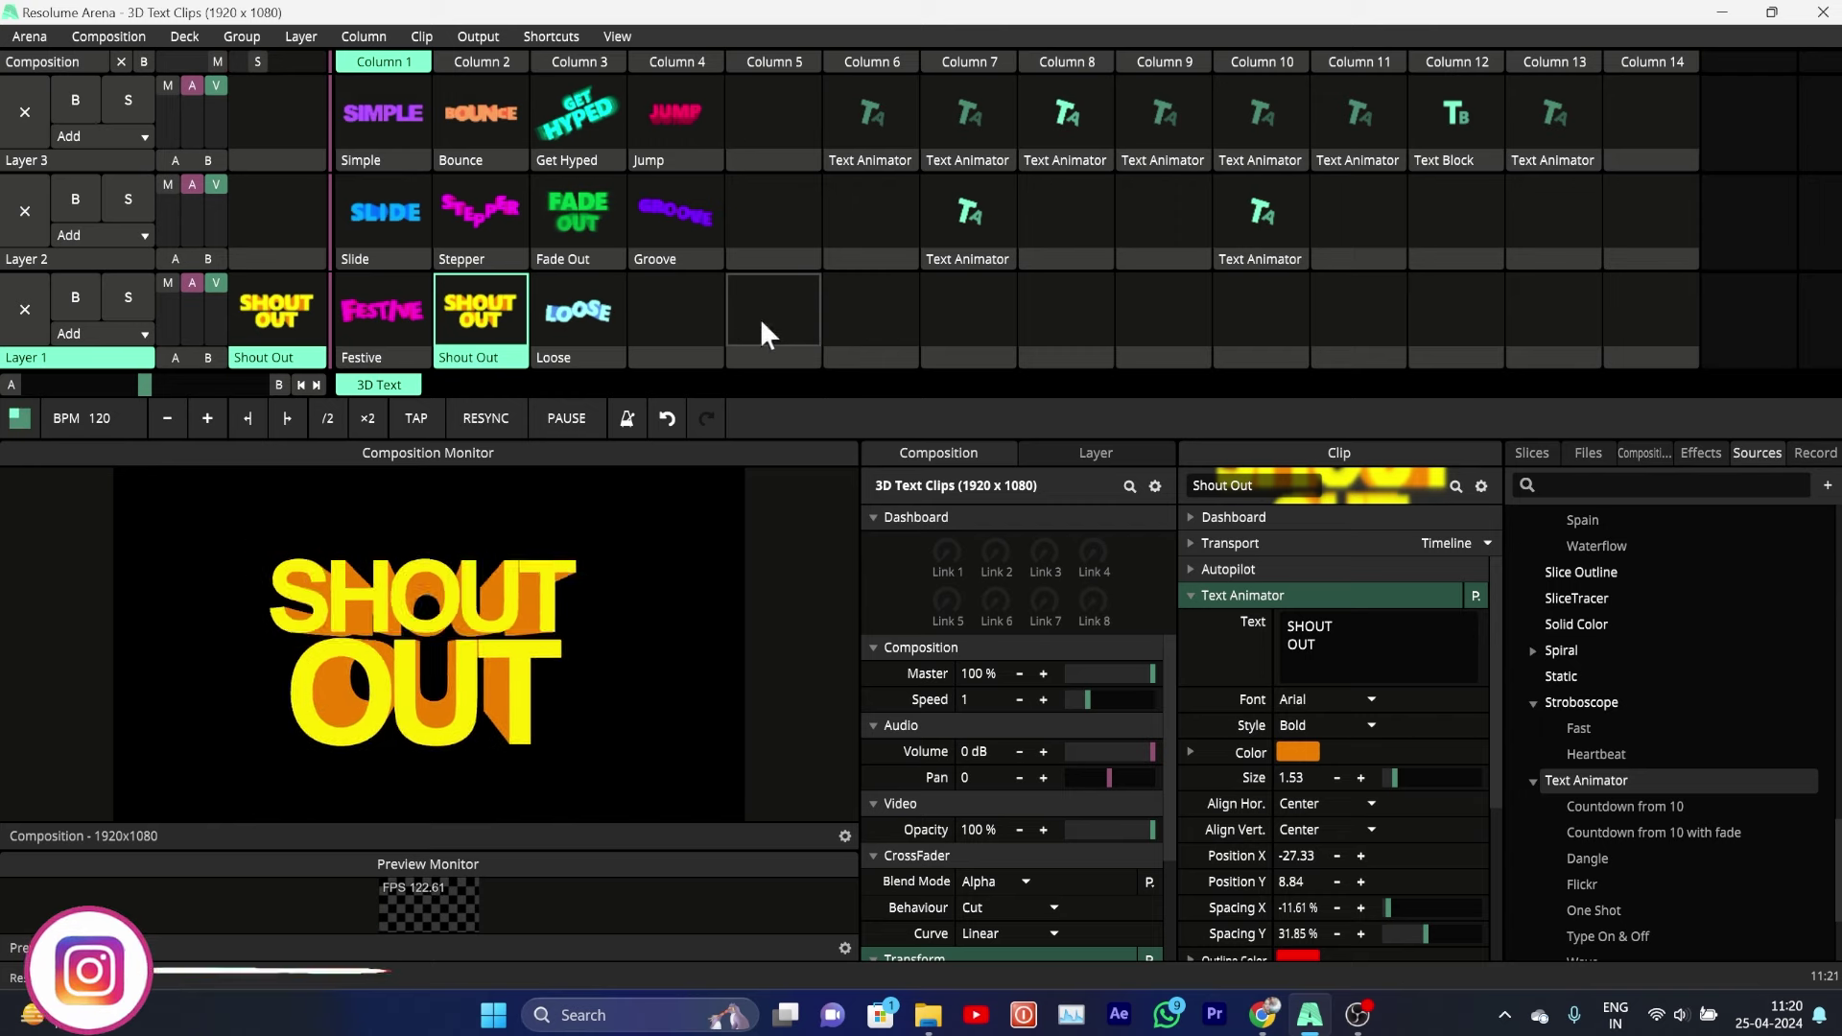
{"action": "left_click", "coordinate": [780, 347]}
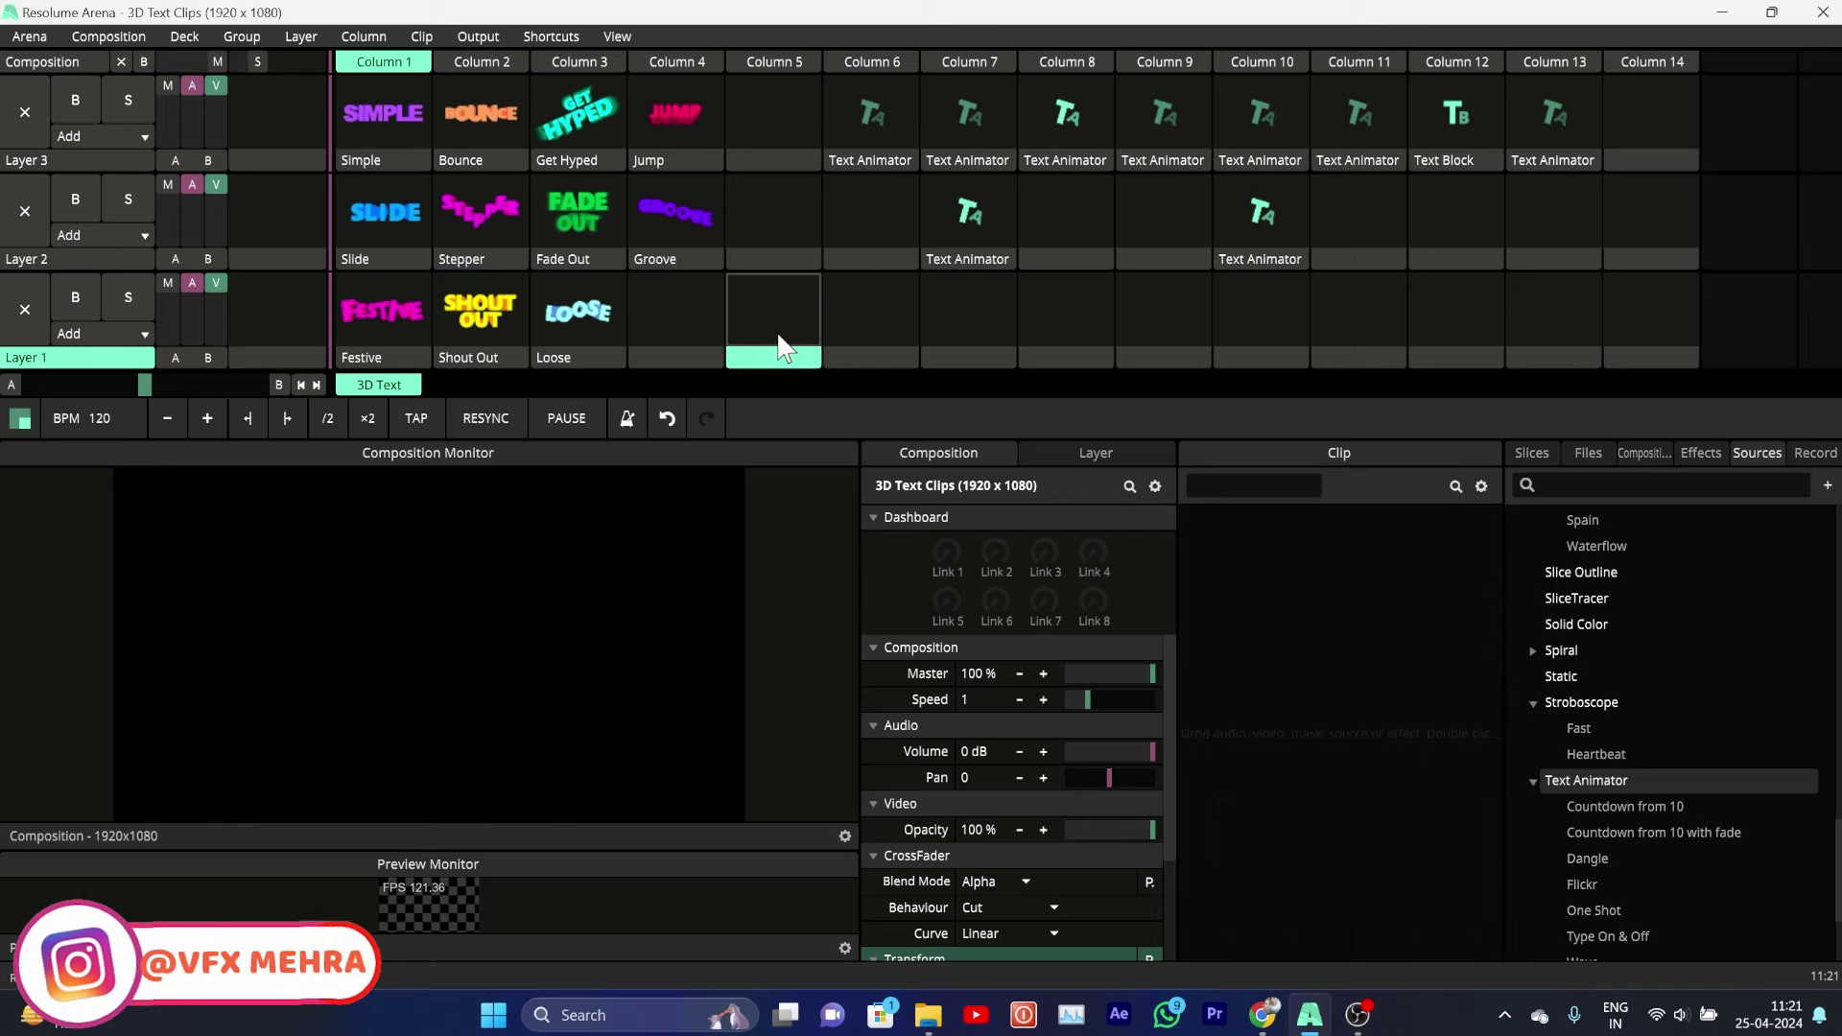
{"action": "left_click", "coordinate": [497, 307]}
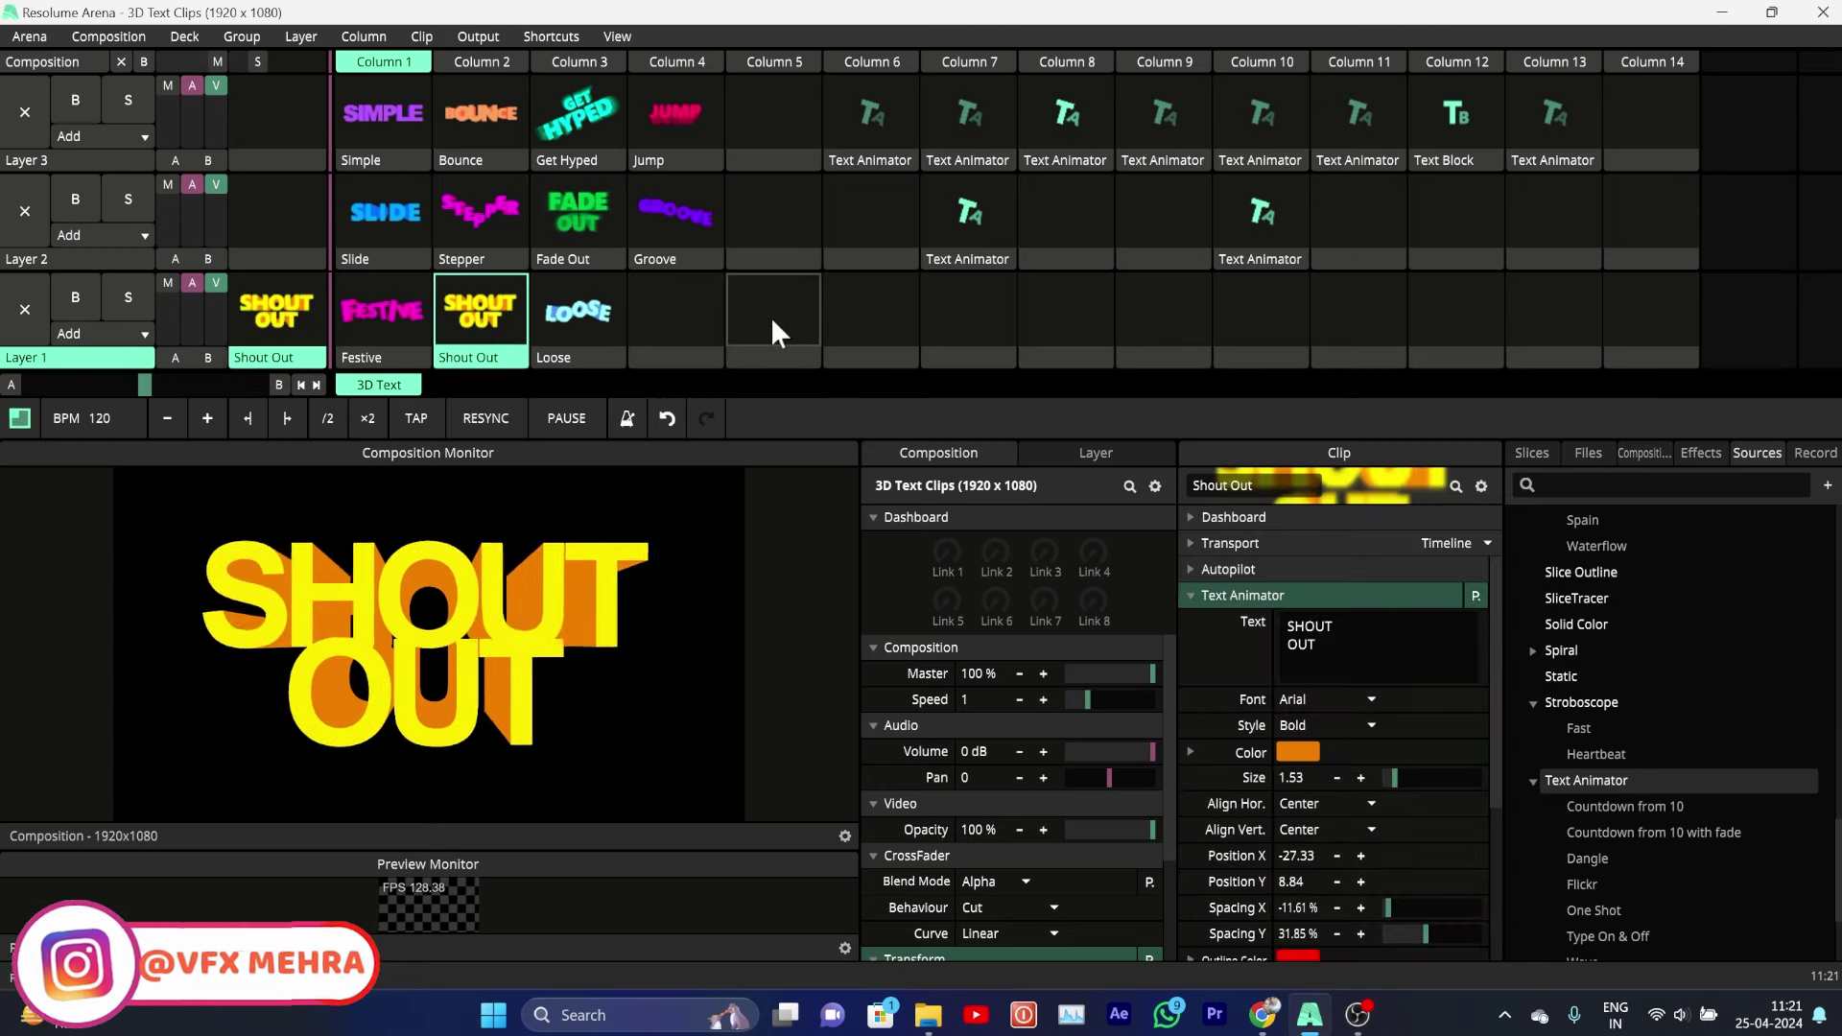
{"action": "left_click", "coordinate": [347, 320]}
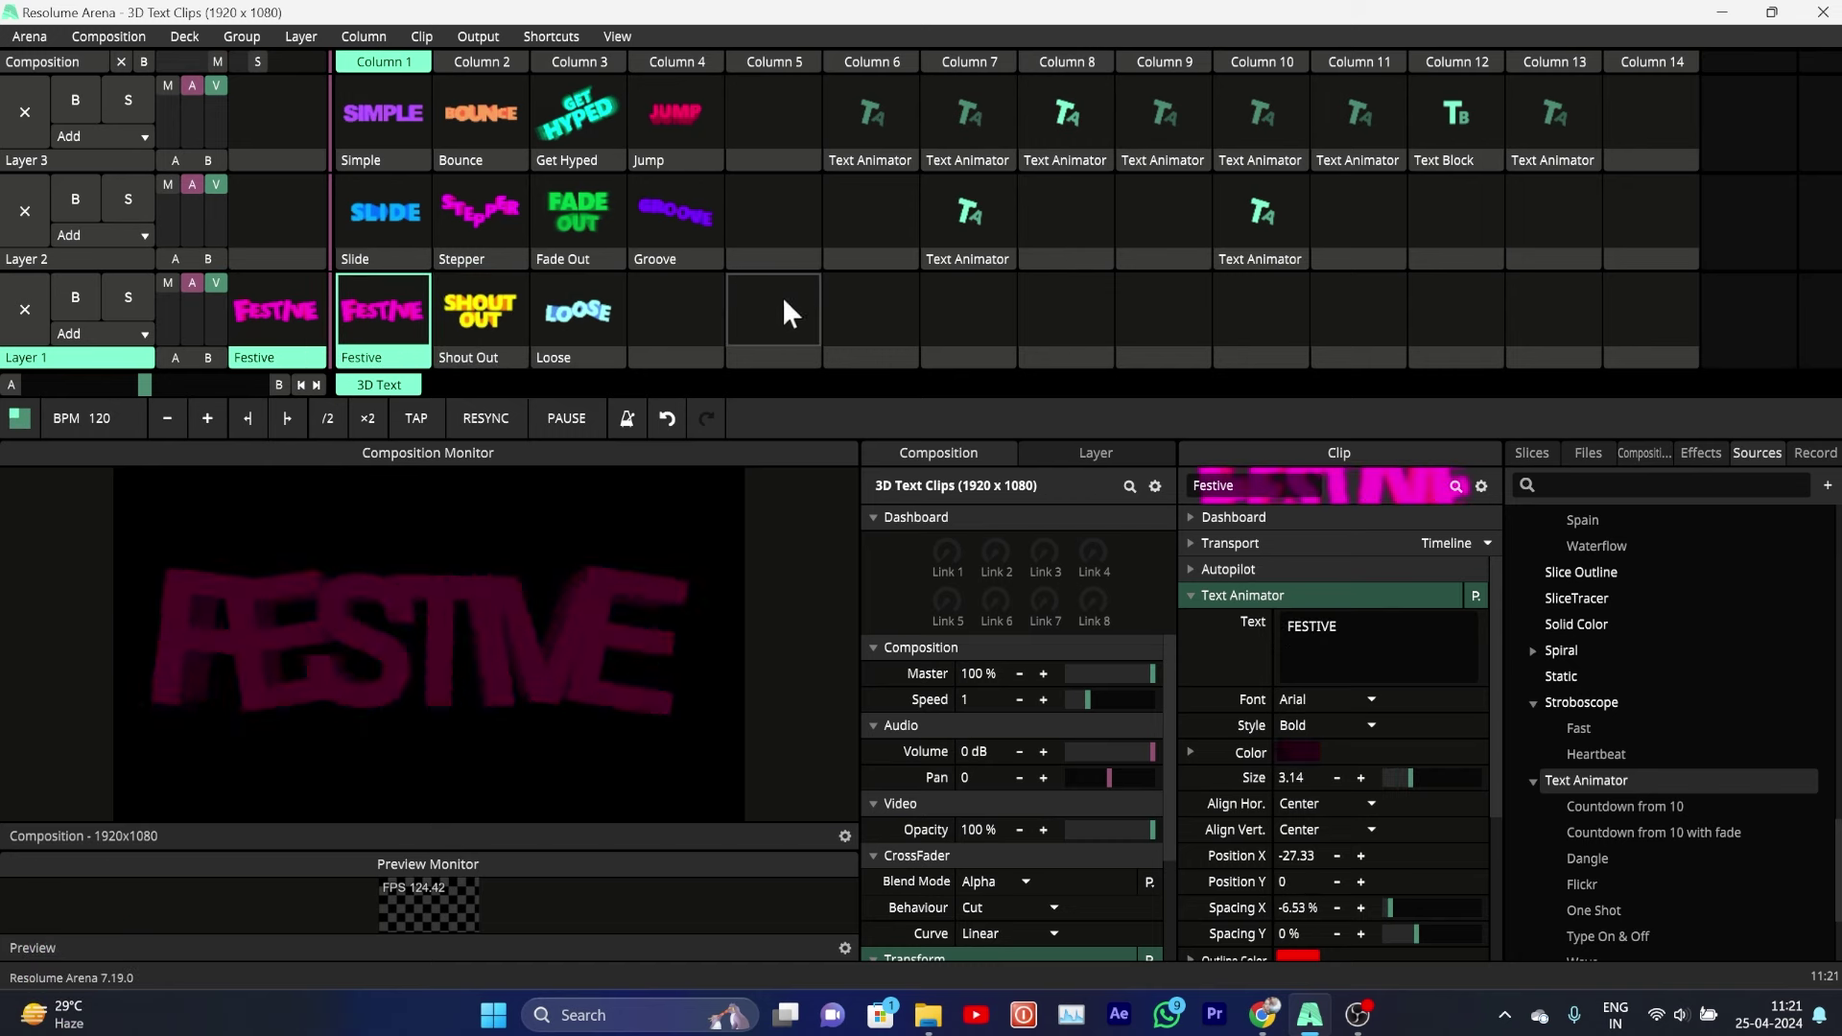
{"action": "left_click", "coordinate": [793, 338]}
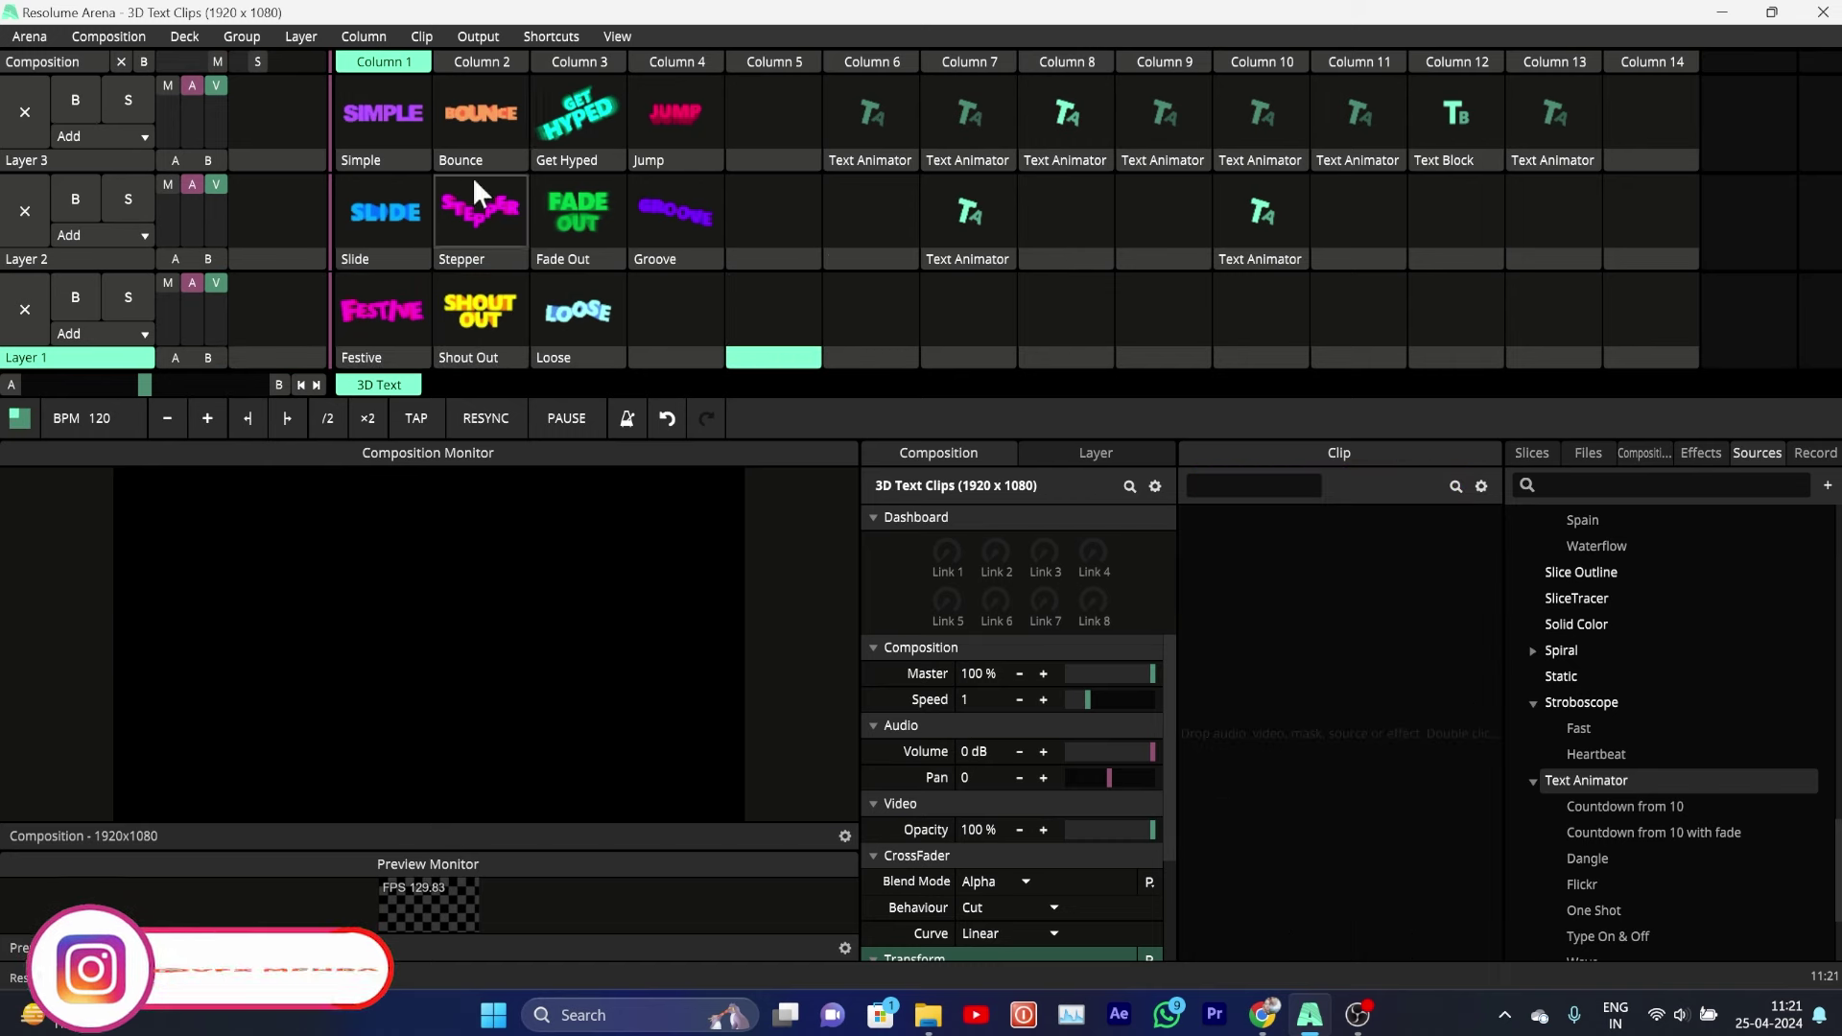
{"action": "left_click", "coordinate": [462, 115]}
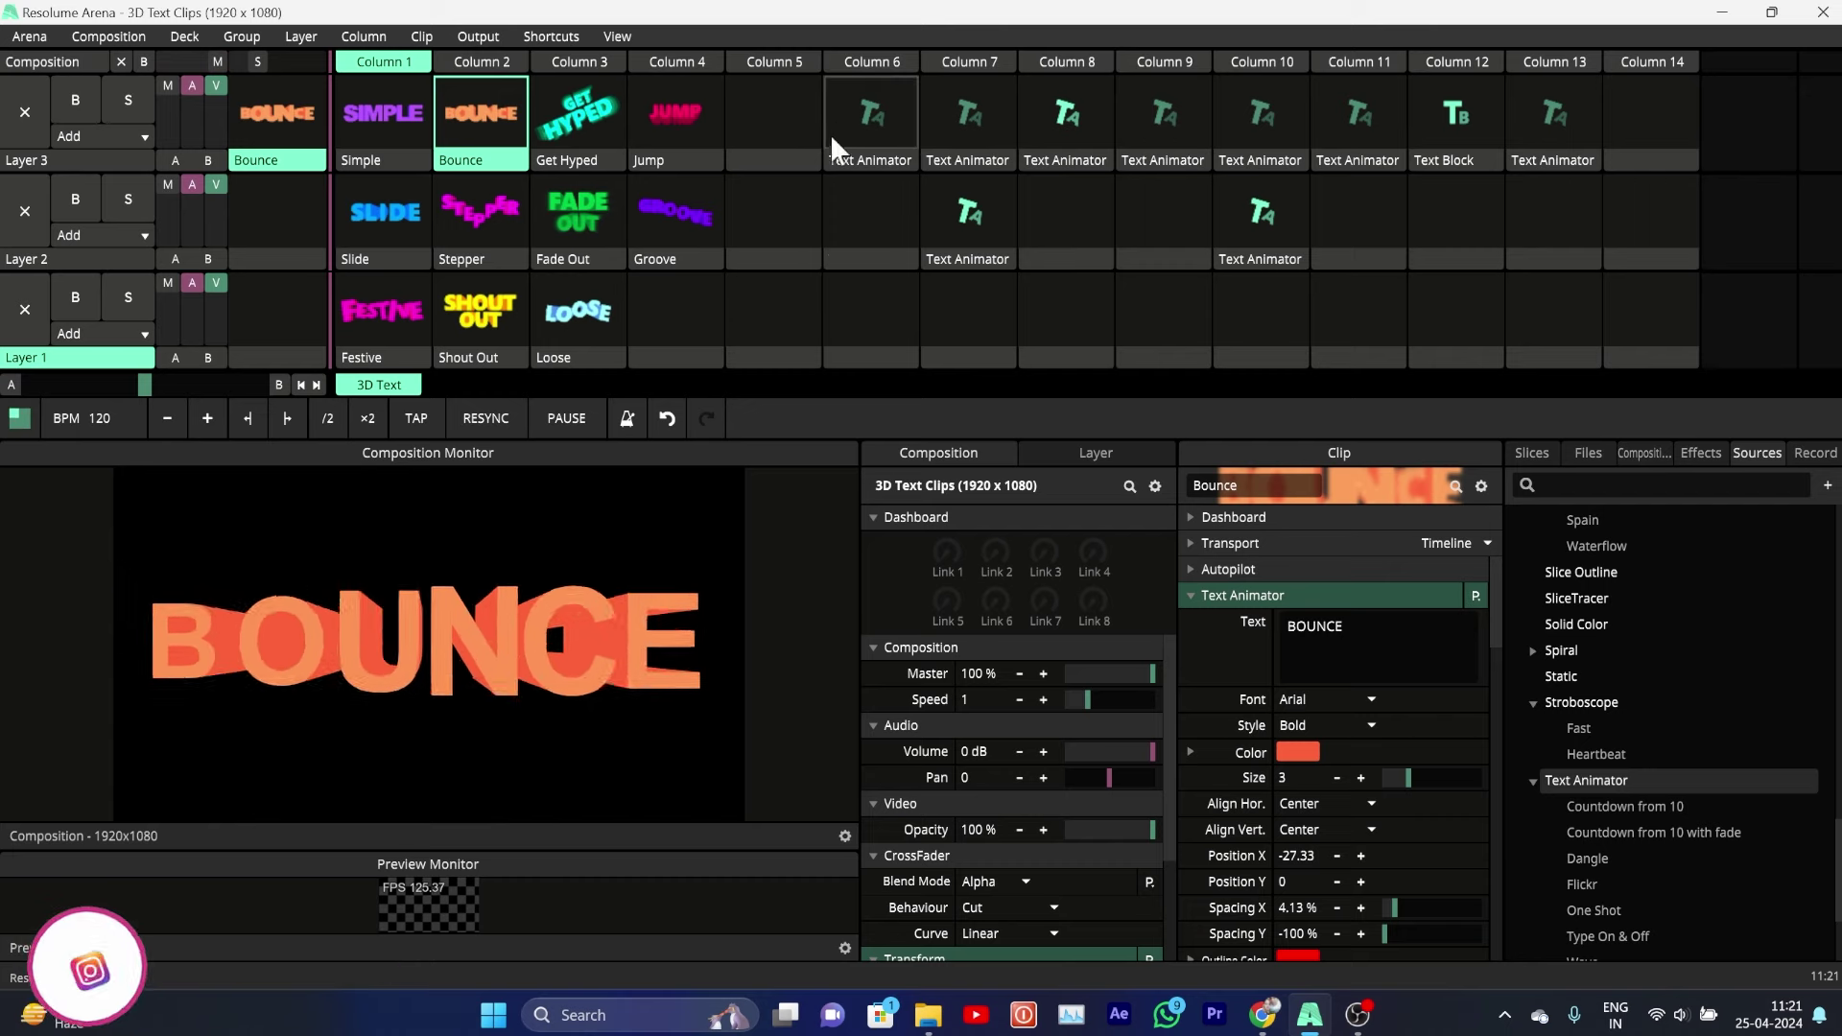
{"action": "left_click", "coordinate": [773, 142]}
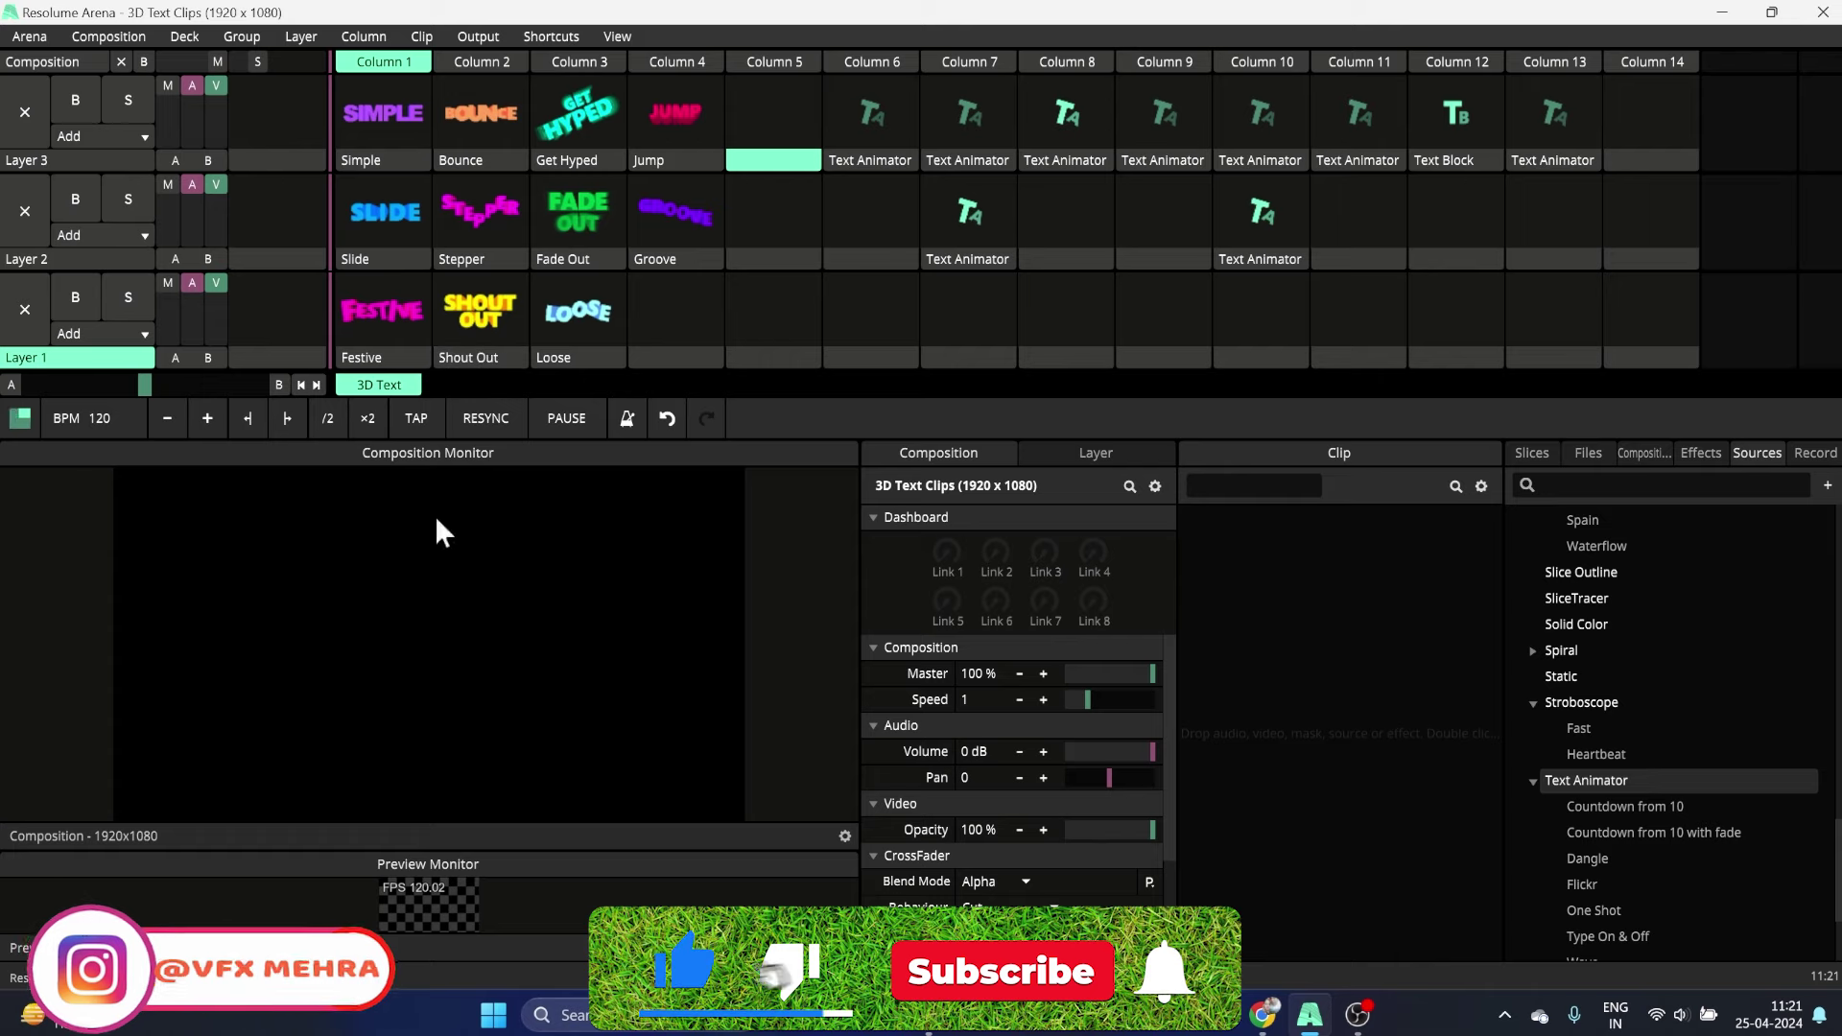
{"action": "left_click", "coordinate": [486, 107]}
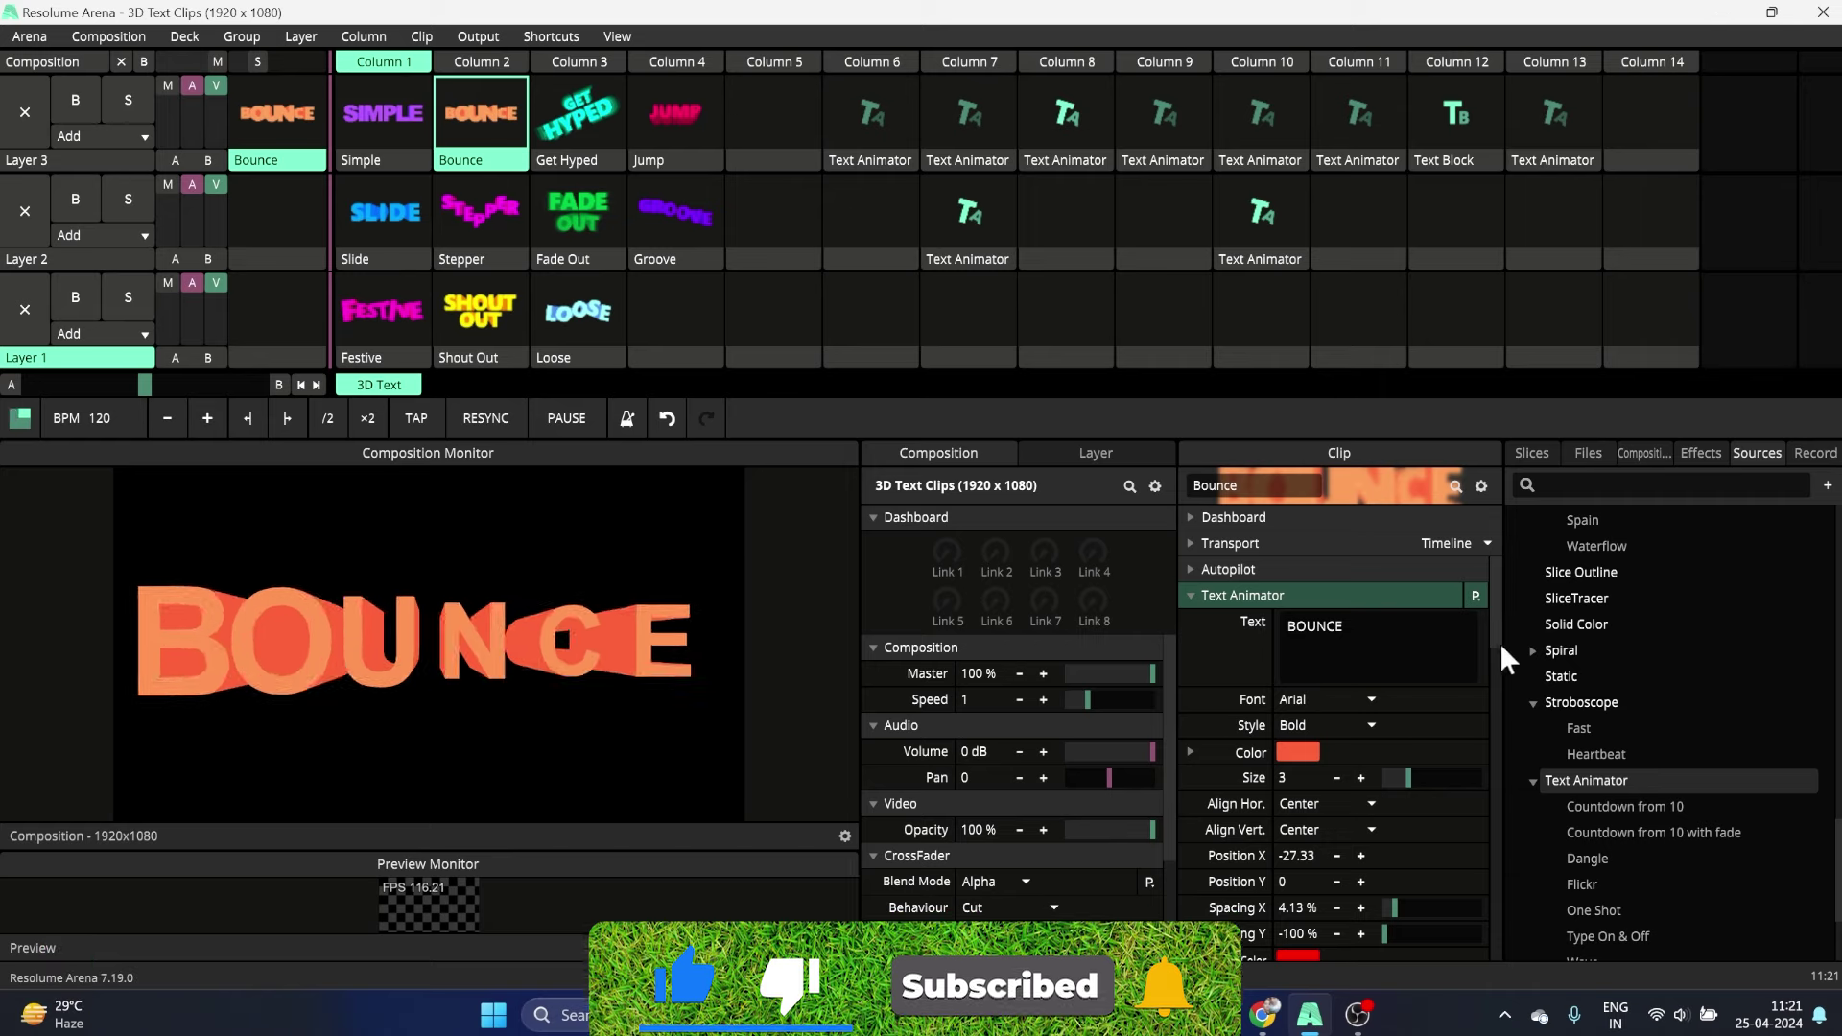
Step: Enlarge the lower parameter panels and widen the Clip panel and composition monitor
{"action": "left_click_drag", "start_coordinate": [1245, 427], "coordinate": [1245, 359]}
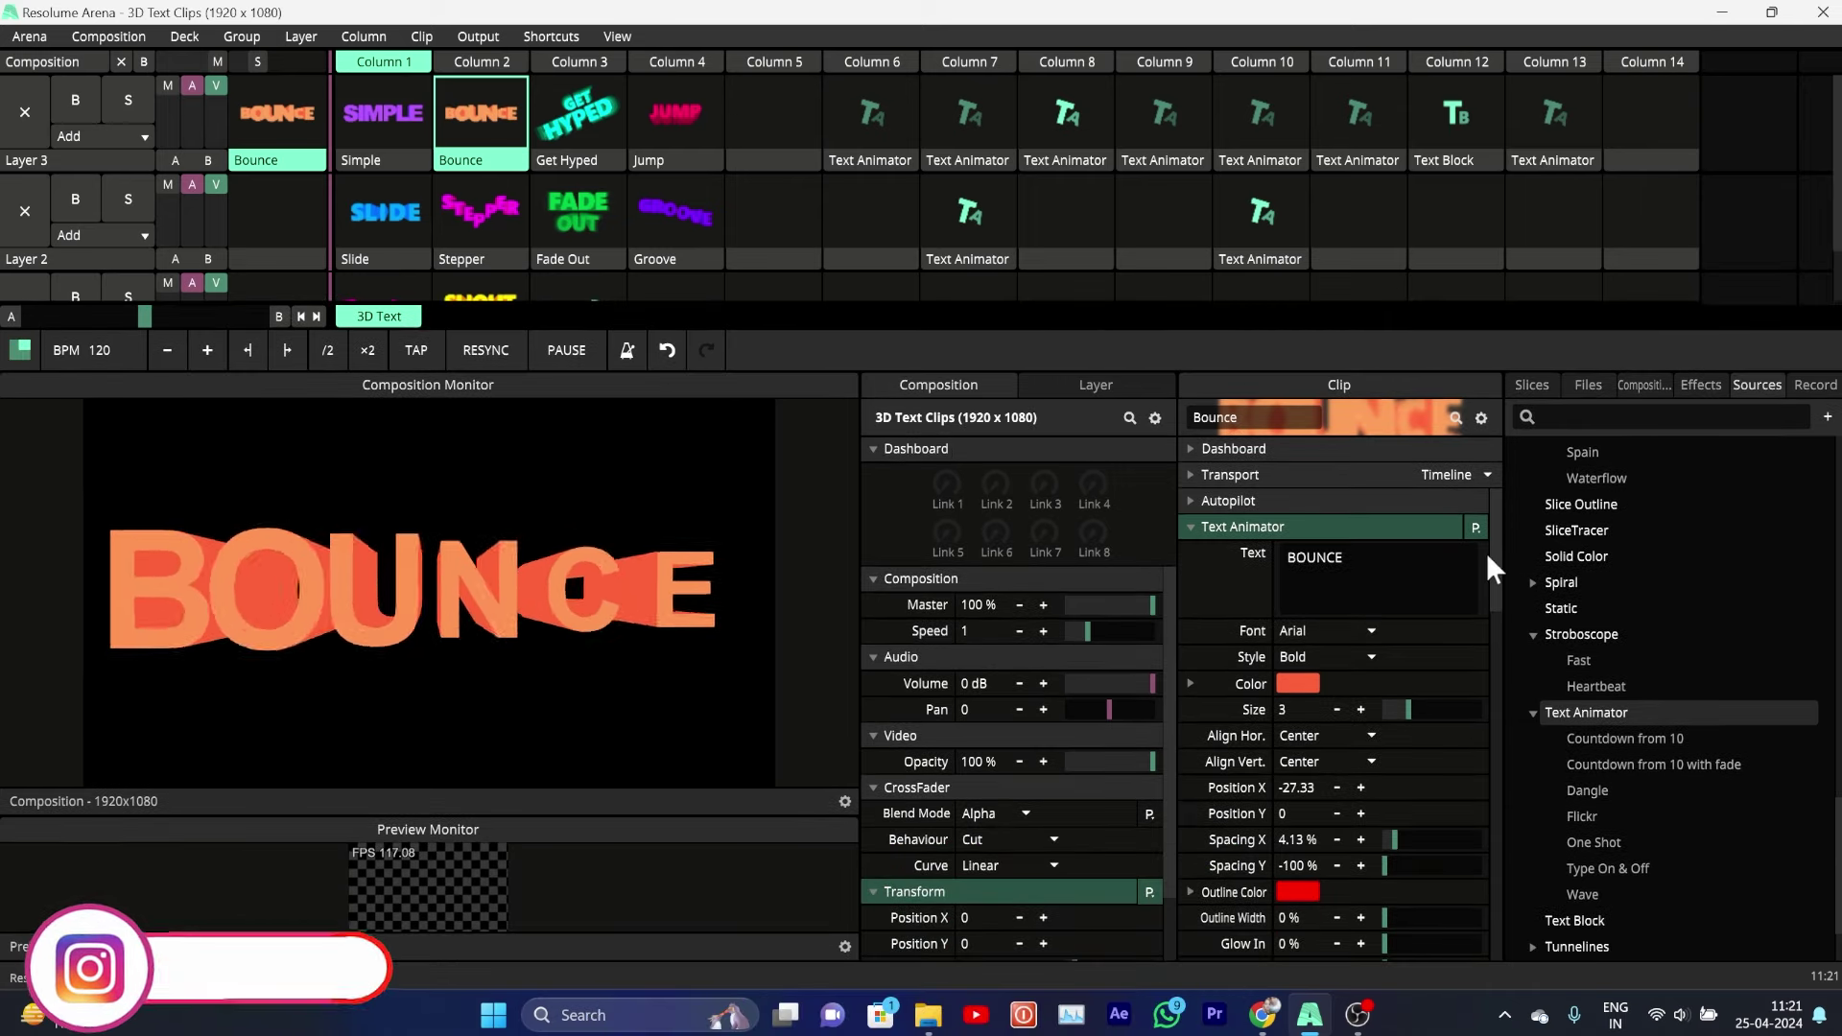
{"action": "scroll", "coordinate": [1497, 566], "scroll_direction": "down", "scroll_amount": 2}
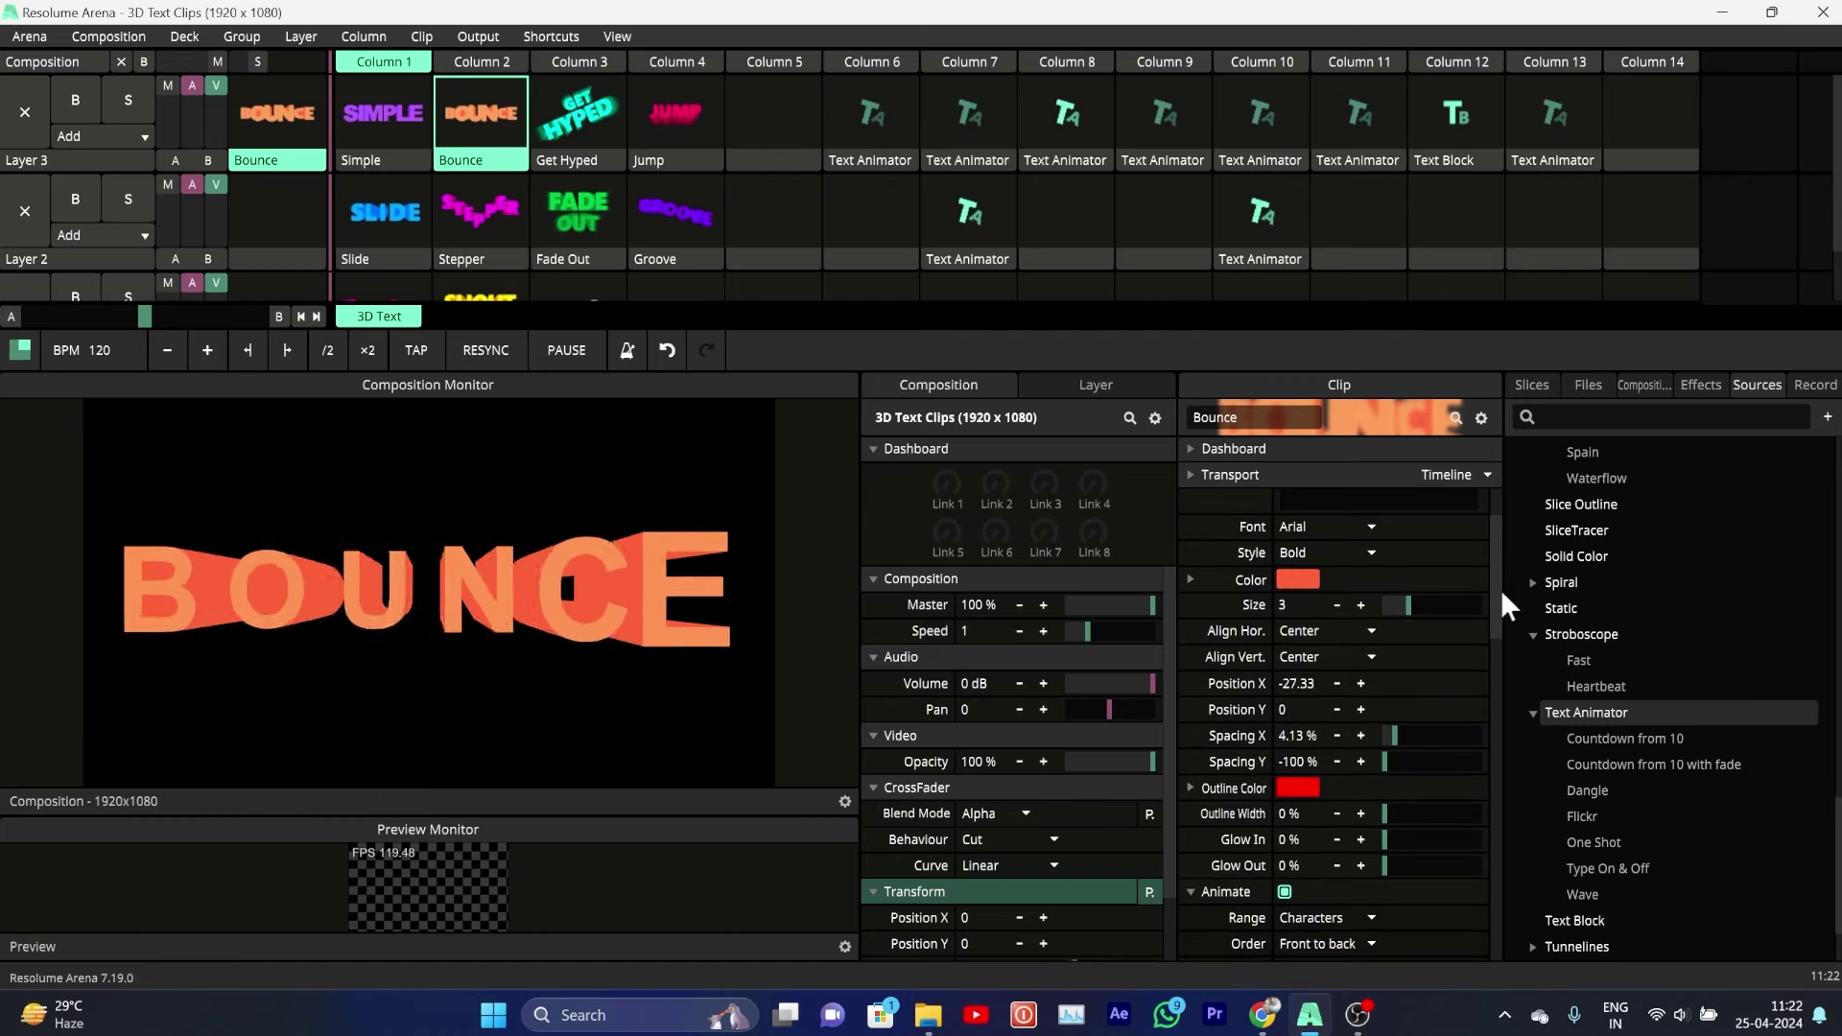
{"action": "scroll", "coordinate": [1504, 604], "scroll_direction": "down", "scroll_amount": 1}
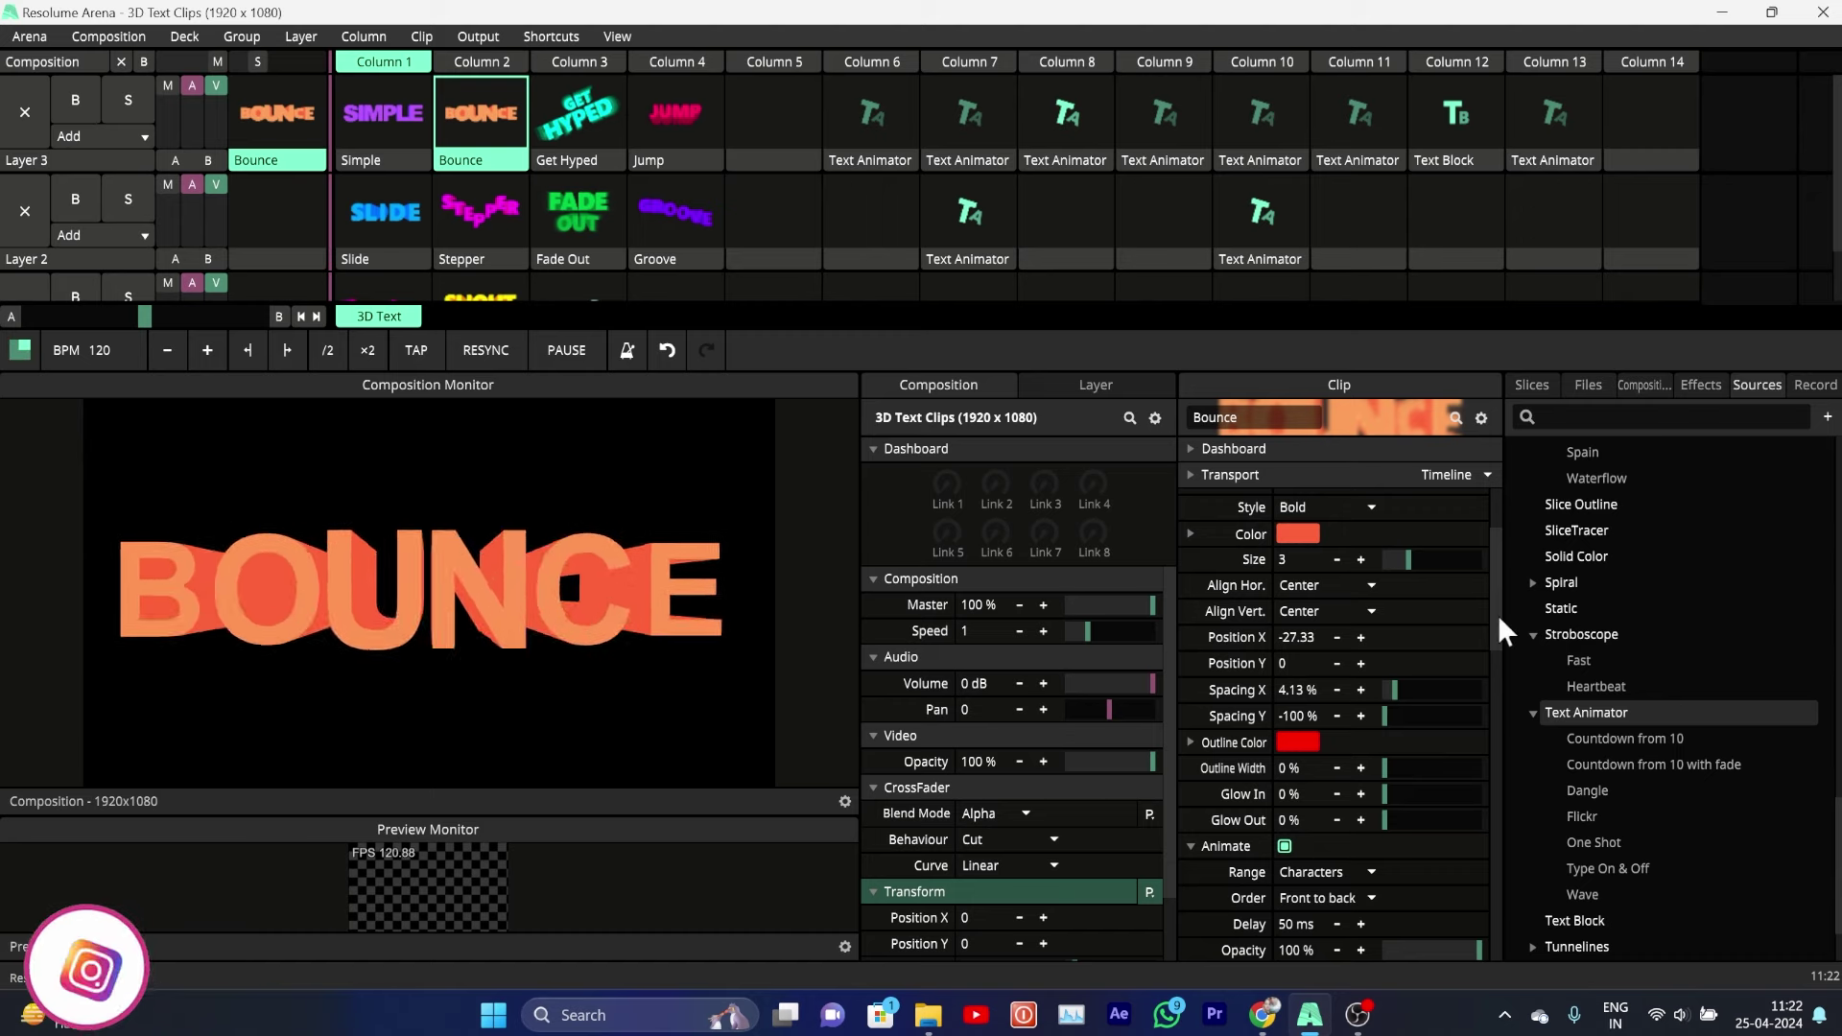
{"action": "mouse_move", "coordinate": [1499, 621]}
{"action": "left_mouse_down"}
{"action": "mouse_move", "coordinate": [1499, 638]}
{"action": "mouse_move", "coordinate": [1500, 601]}
{"action": "mouse_move", "coordinate": [1502, 629]}
{"action": "left_mouse_up"}
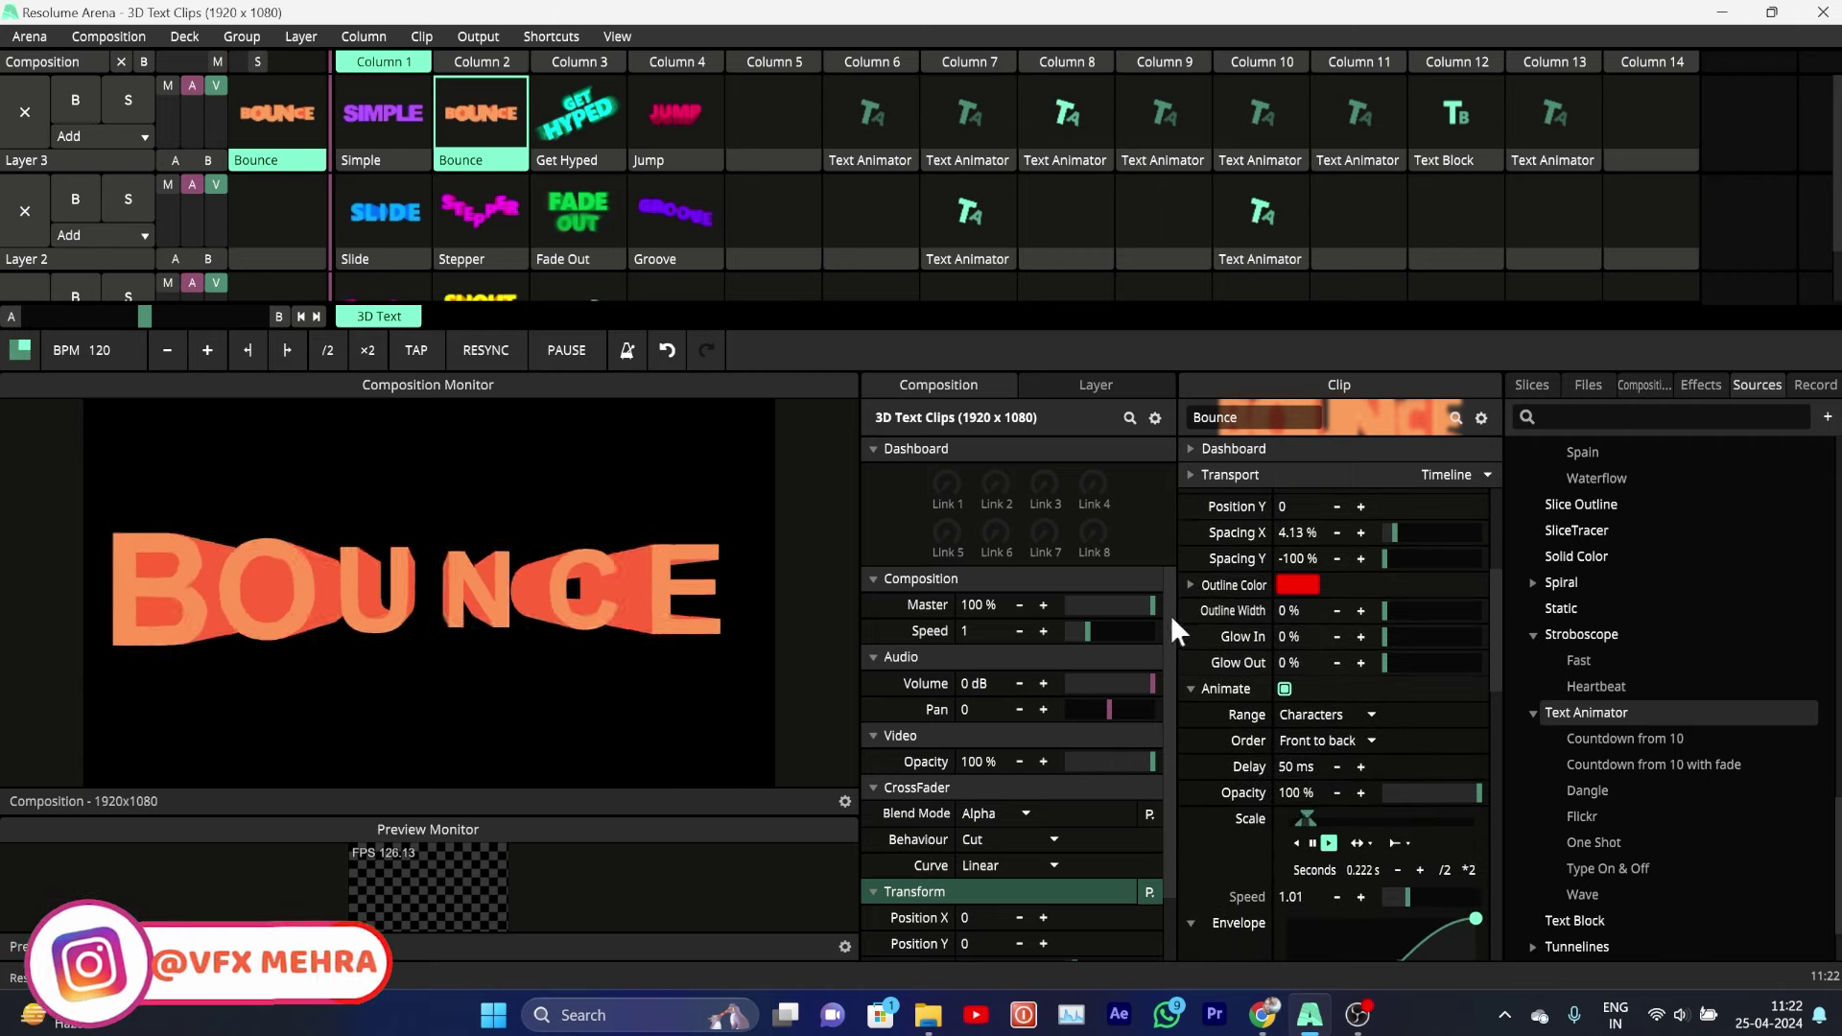
{"action": "left_click_drag", "start_coordinate": [1177, 633], "coordinate": [847, 632]}
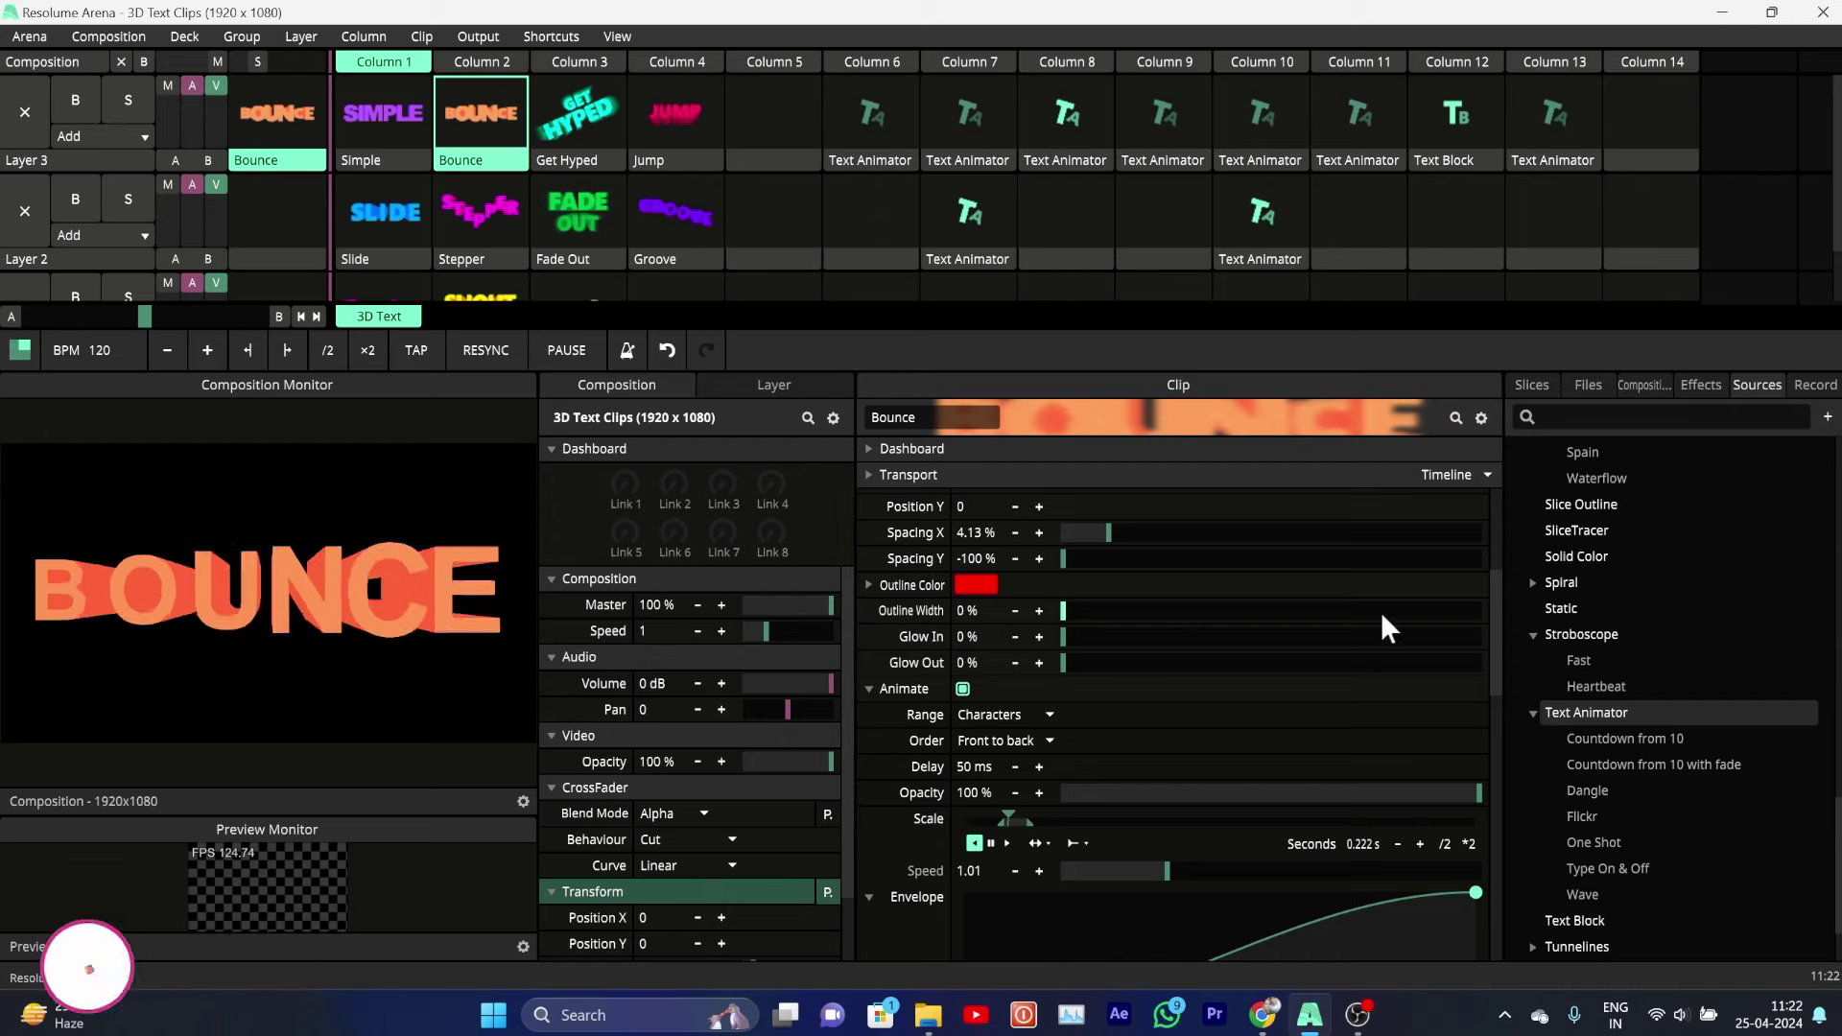
{"action": "left_click_drag", "start_coordinate": [538, 596], "coordinate": [608, 595]}
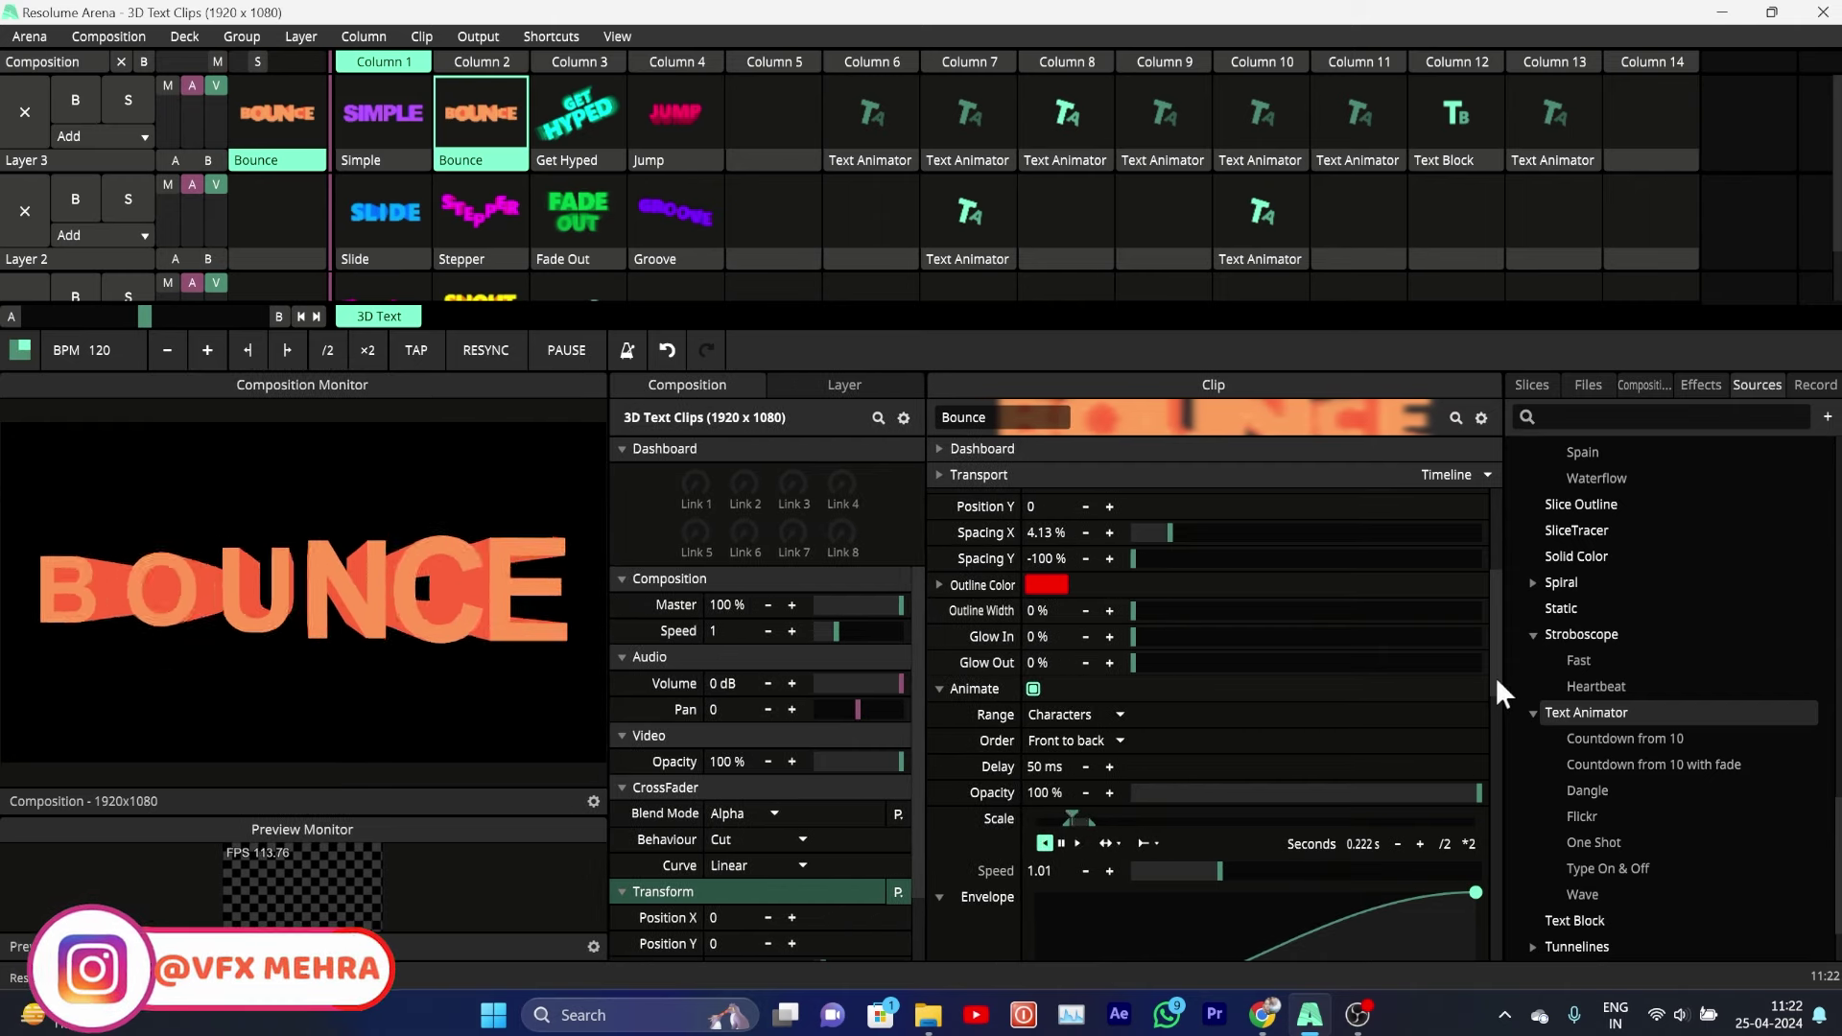
Step: Collapse the Animate section and review the Linear Cloner (50 clones, 75% opacity) and Hue Rotate settings
{"action": "mouse_move", "coordinate": [1502, 691]}
{"action": "left_mouse_down"}
{"action": "mouse_move", "coordinate": [1501, 629]}
{"action": "mouse_move", "coordinate": [1513, 743]}
{"action": "mouse_move", "coordinate": [1516, 722]}
{"action": "left_mouse_up"}
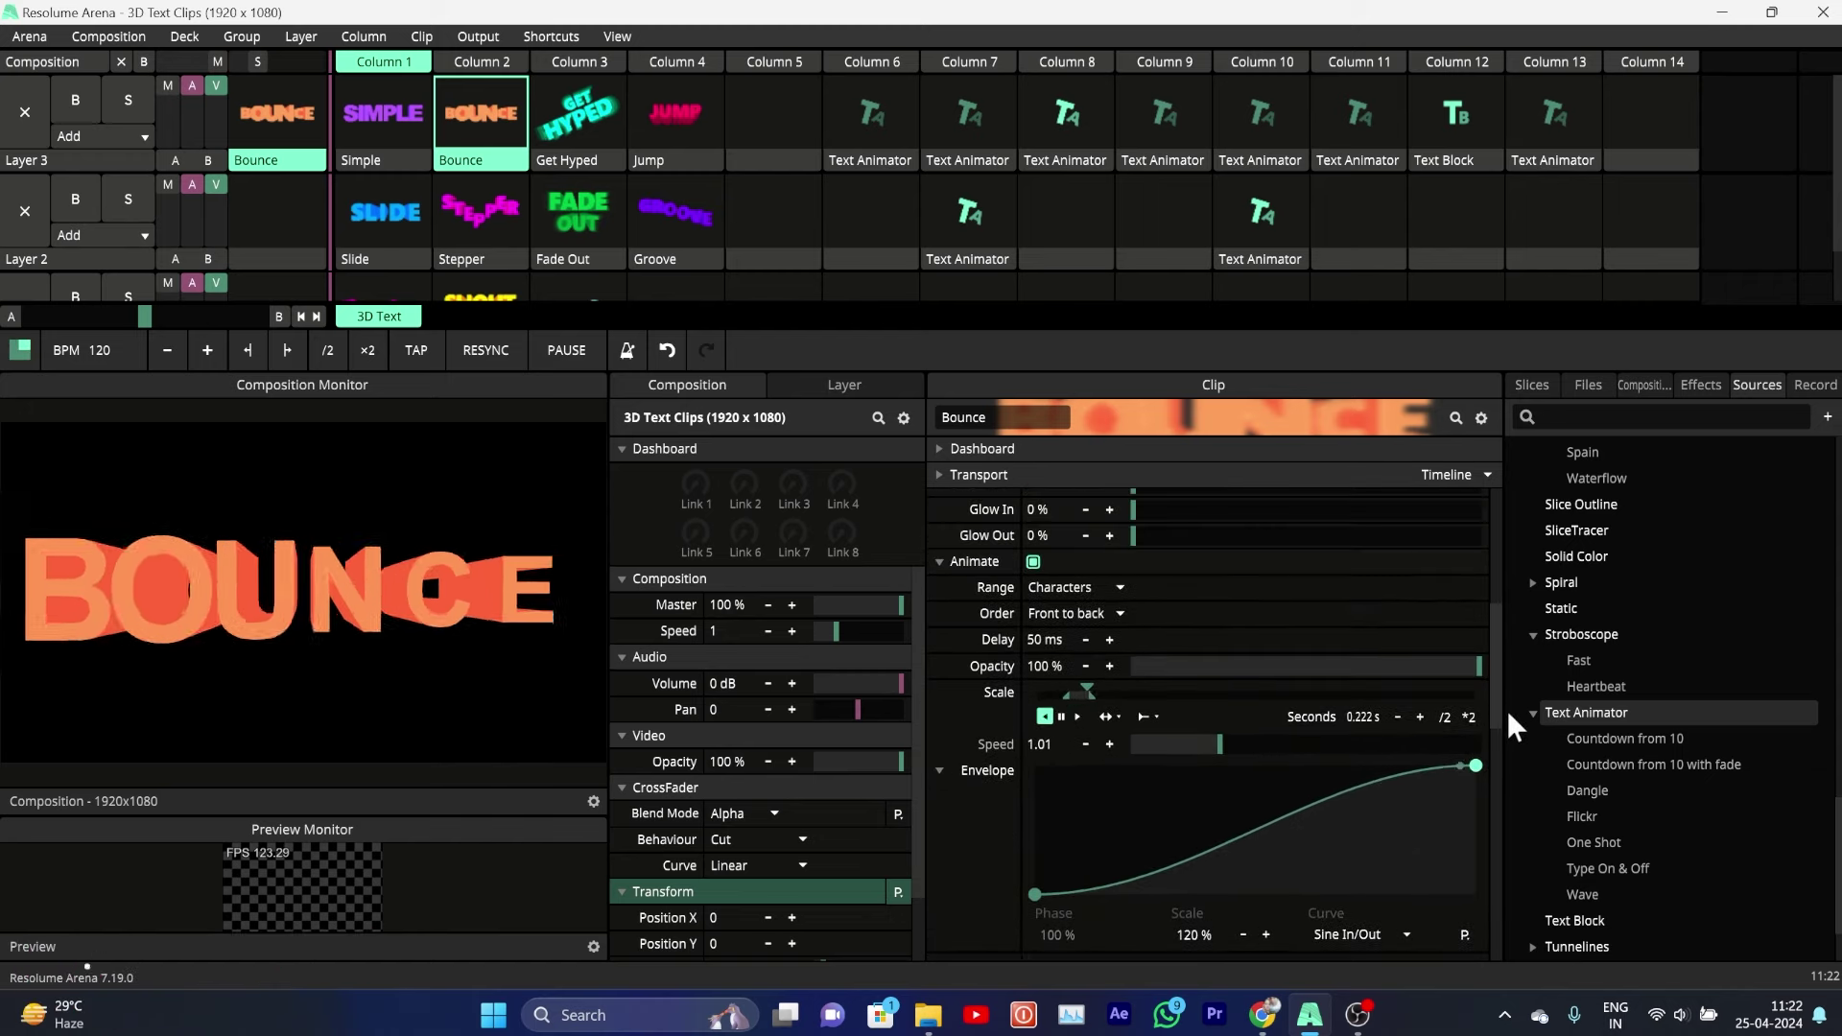
{"action": "left_click", "coordinate": [939, 562]}
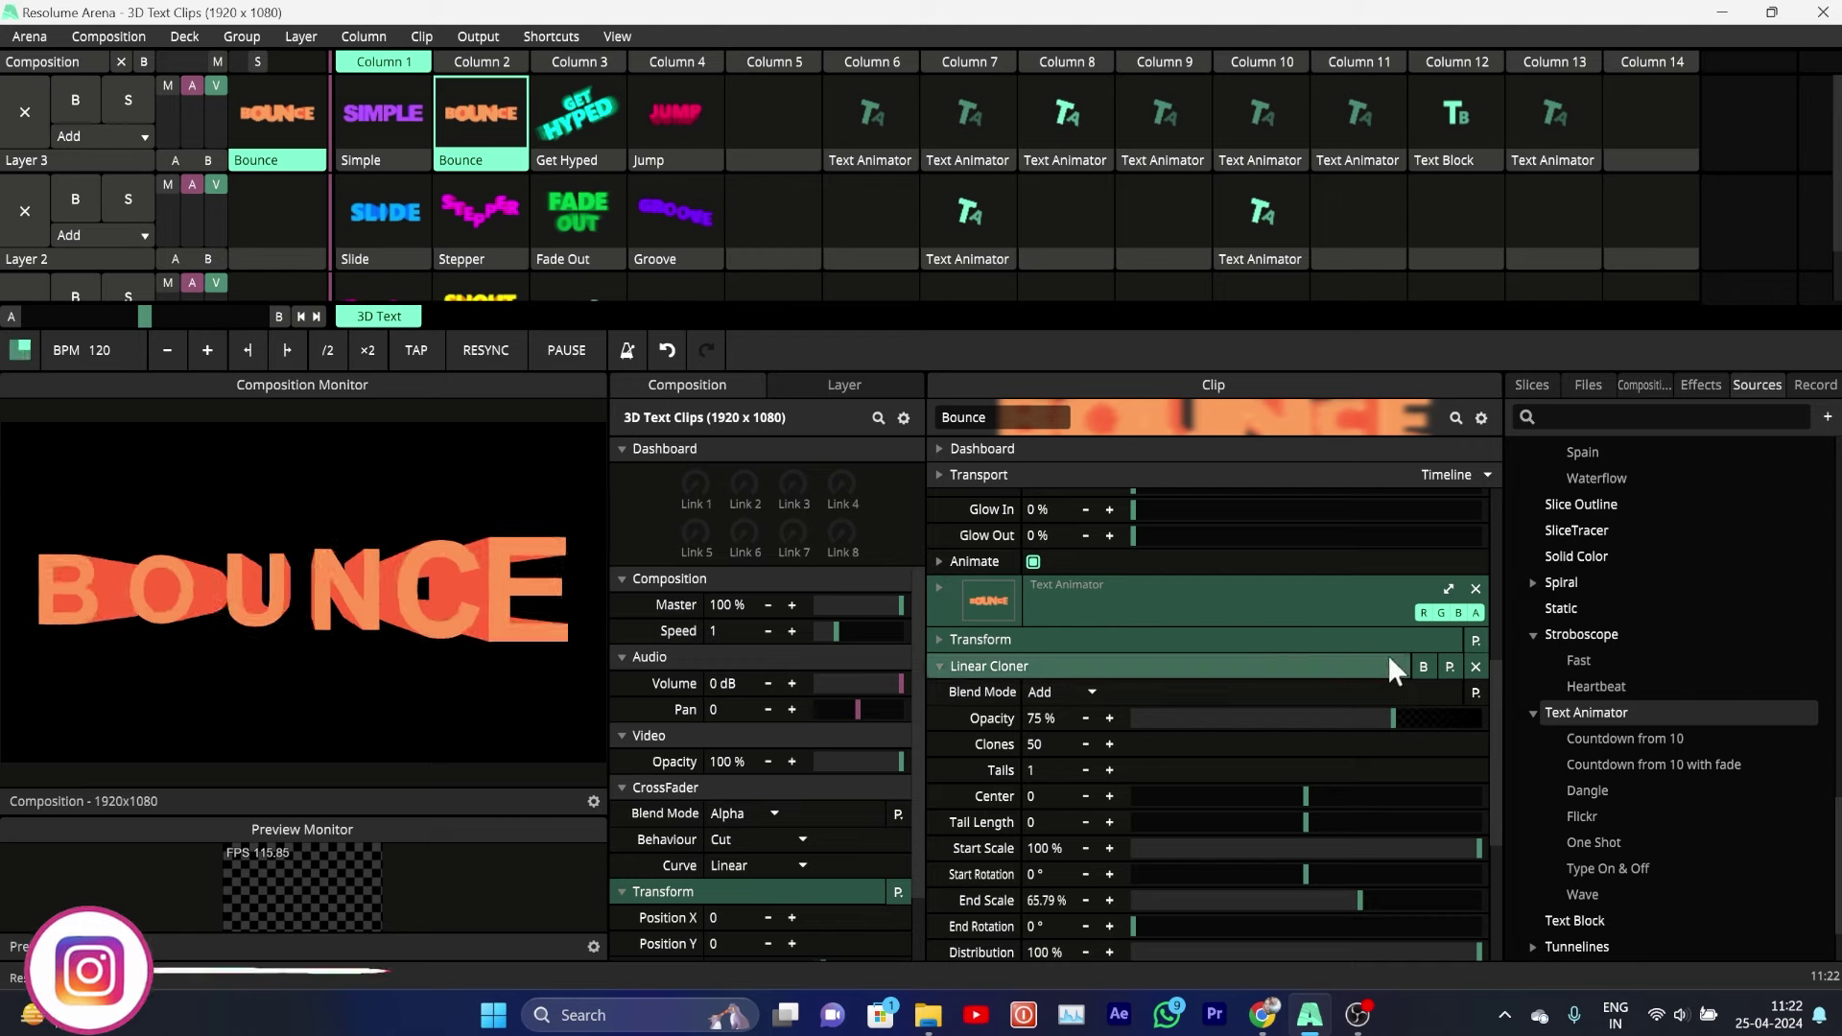
{"action": "left_click_drag", "start_coordinate": [1501, 687], "coordinate": [1509, 815]}
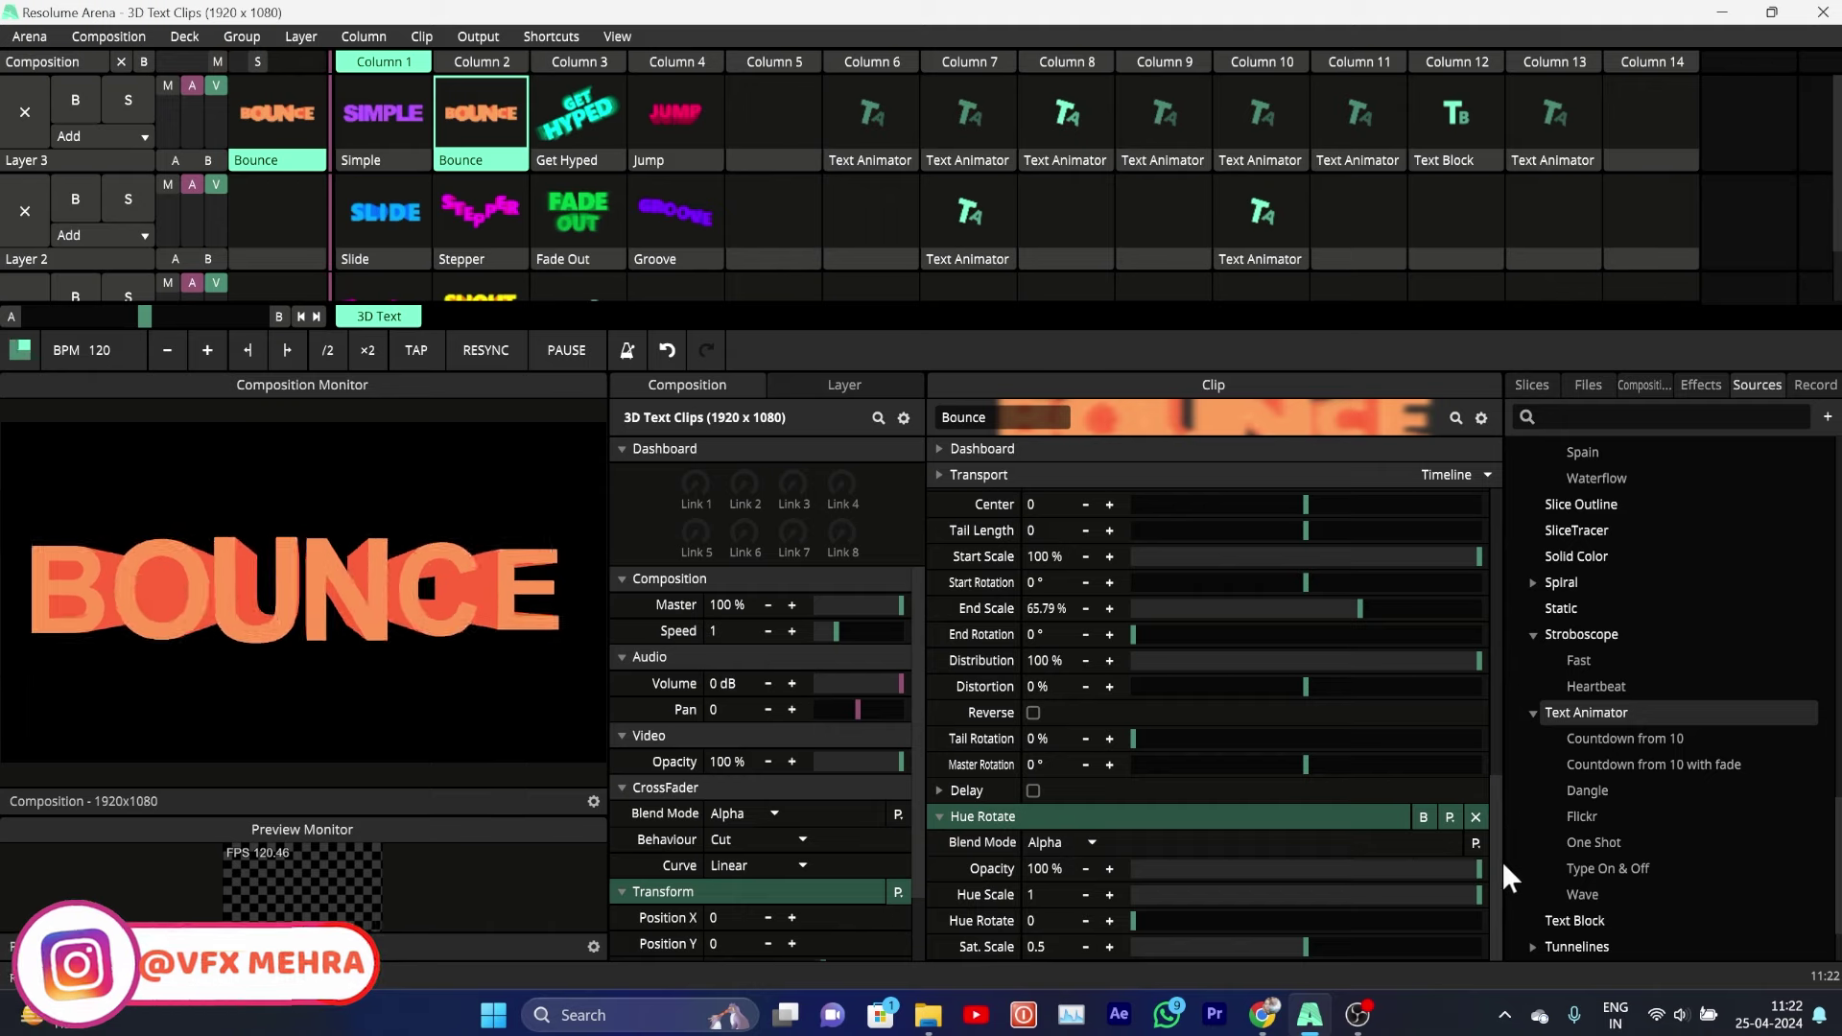
{"action": "scroll", "coordinate": [1439, 844], "scroll_direction": "up", "scroll_amount": 6}
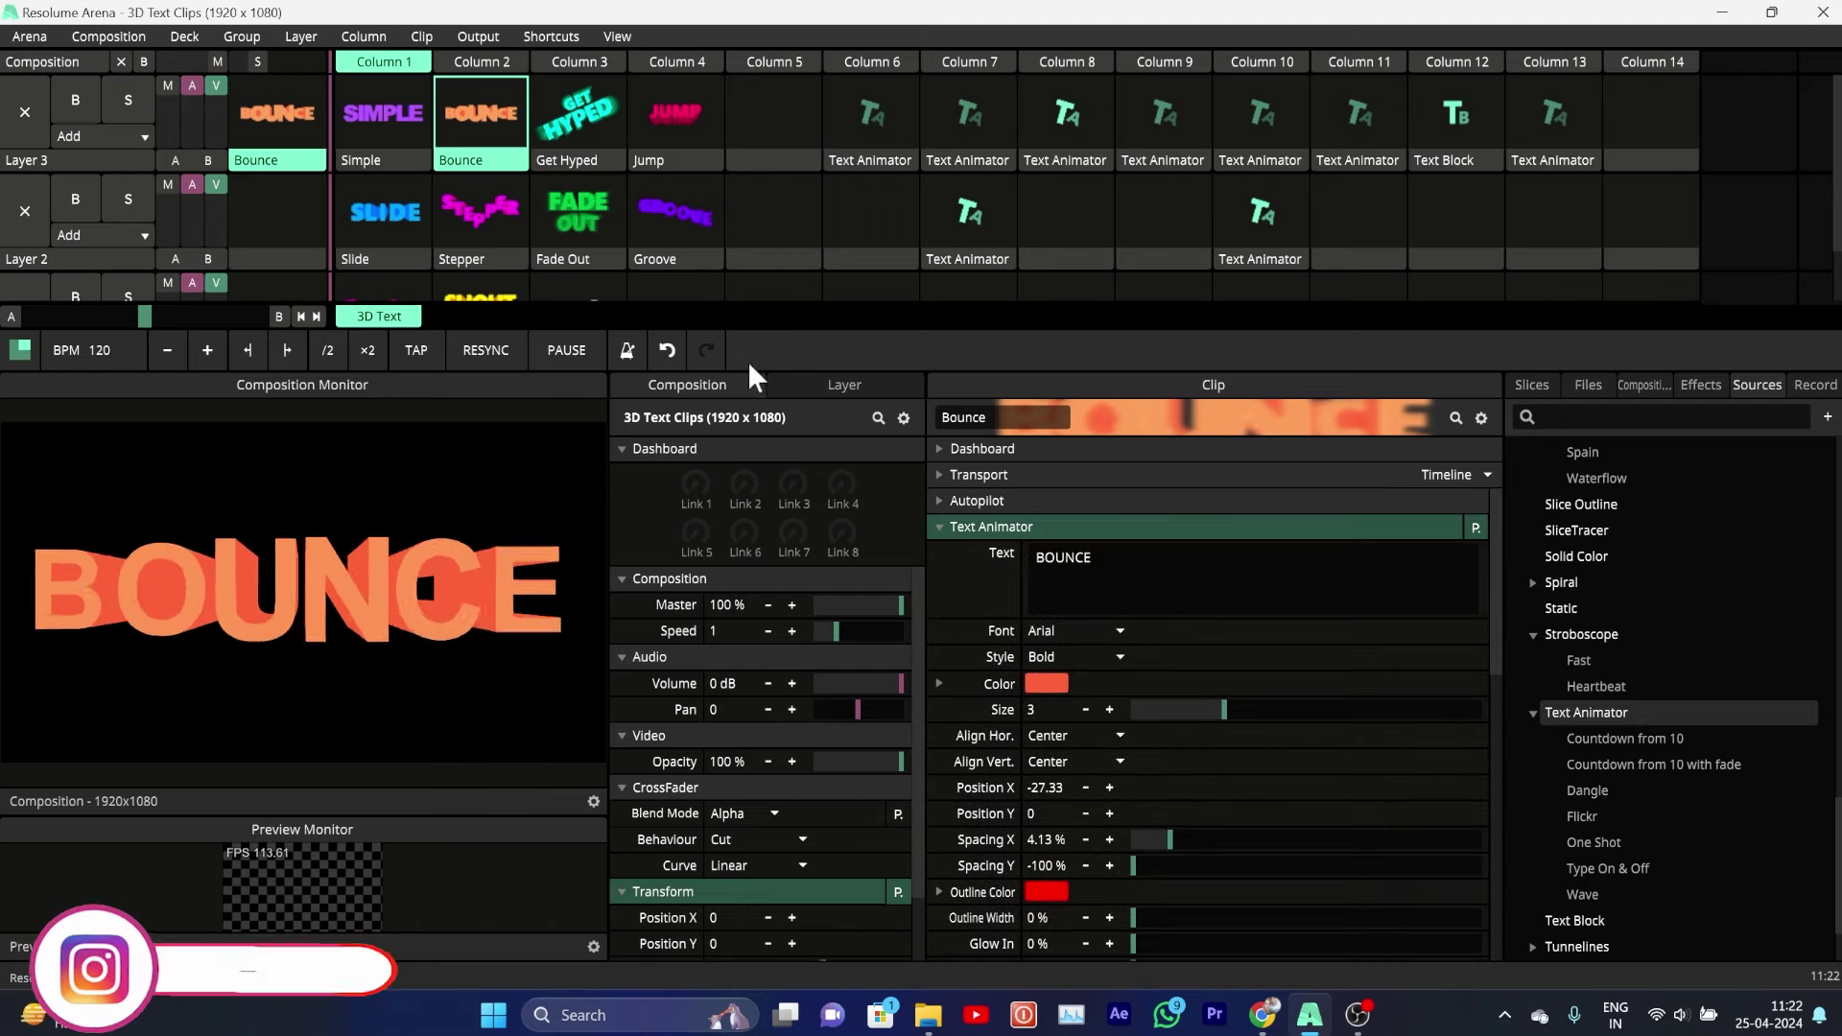
Step: Check the existing VFX clip, then place a new Text Animator clip in Layer 2, Column 6
{"action": "left_click_drag", "start_coordinate": [755, 376], "coordinate": [758, 445]}
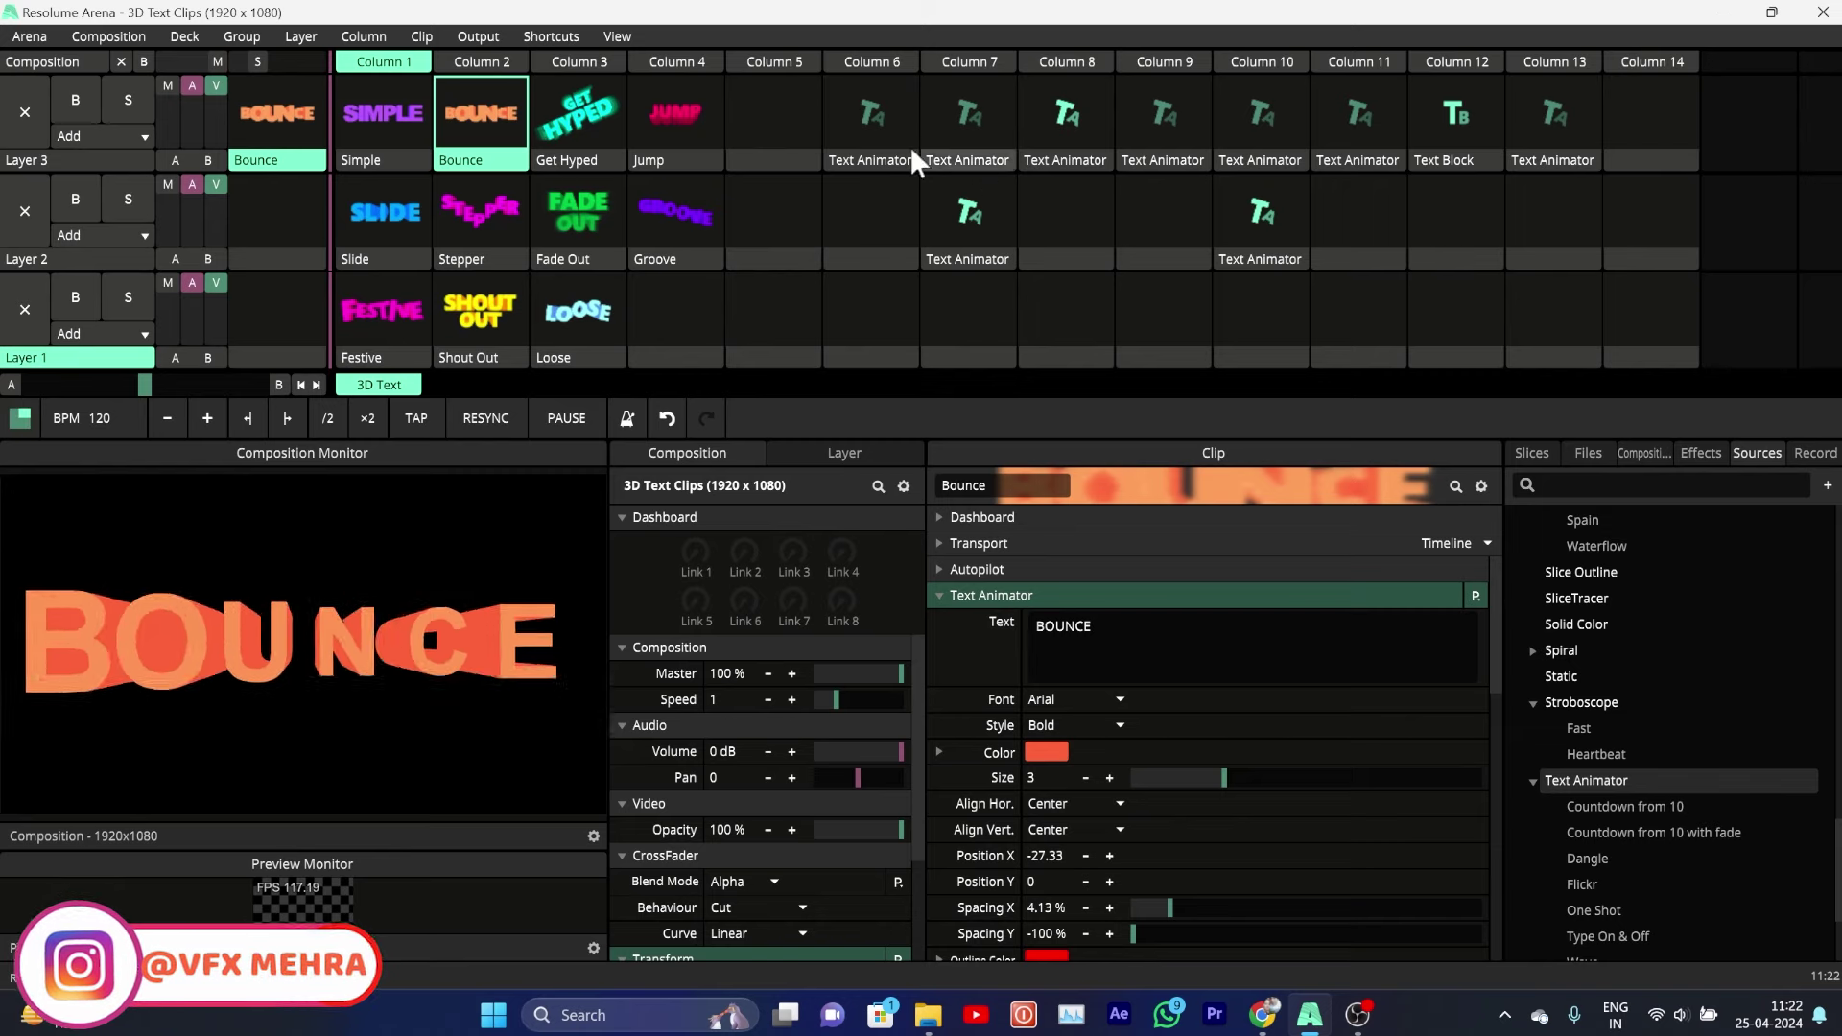
{"action": "left_click", "coordinate": [852, 176]}
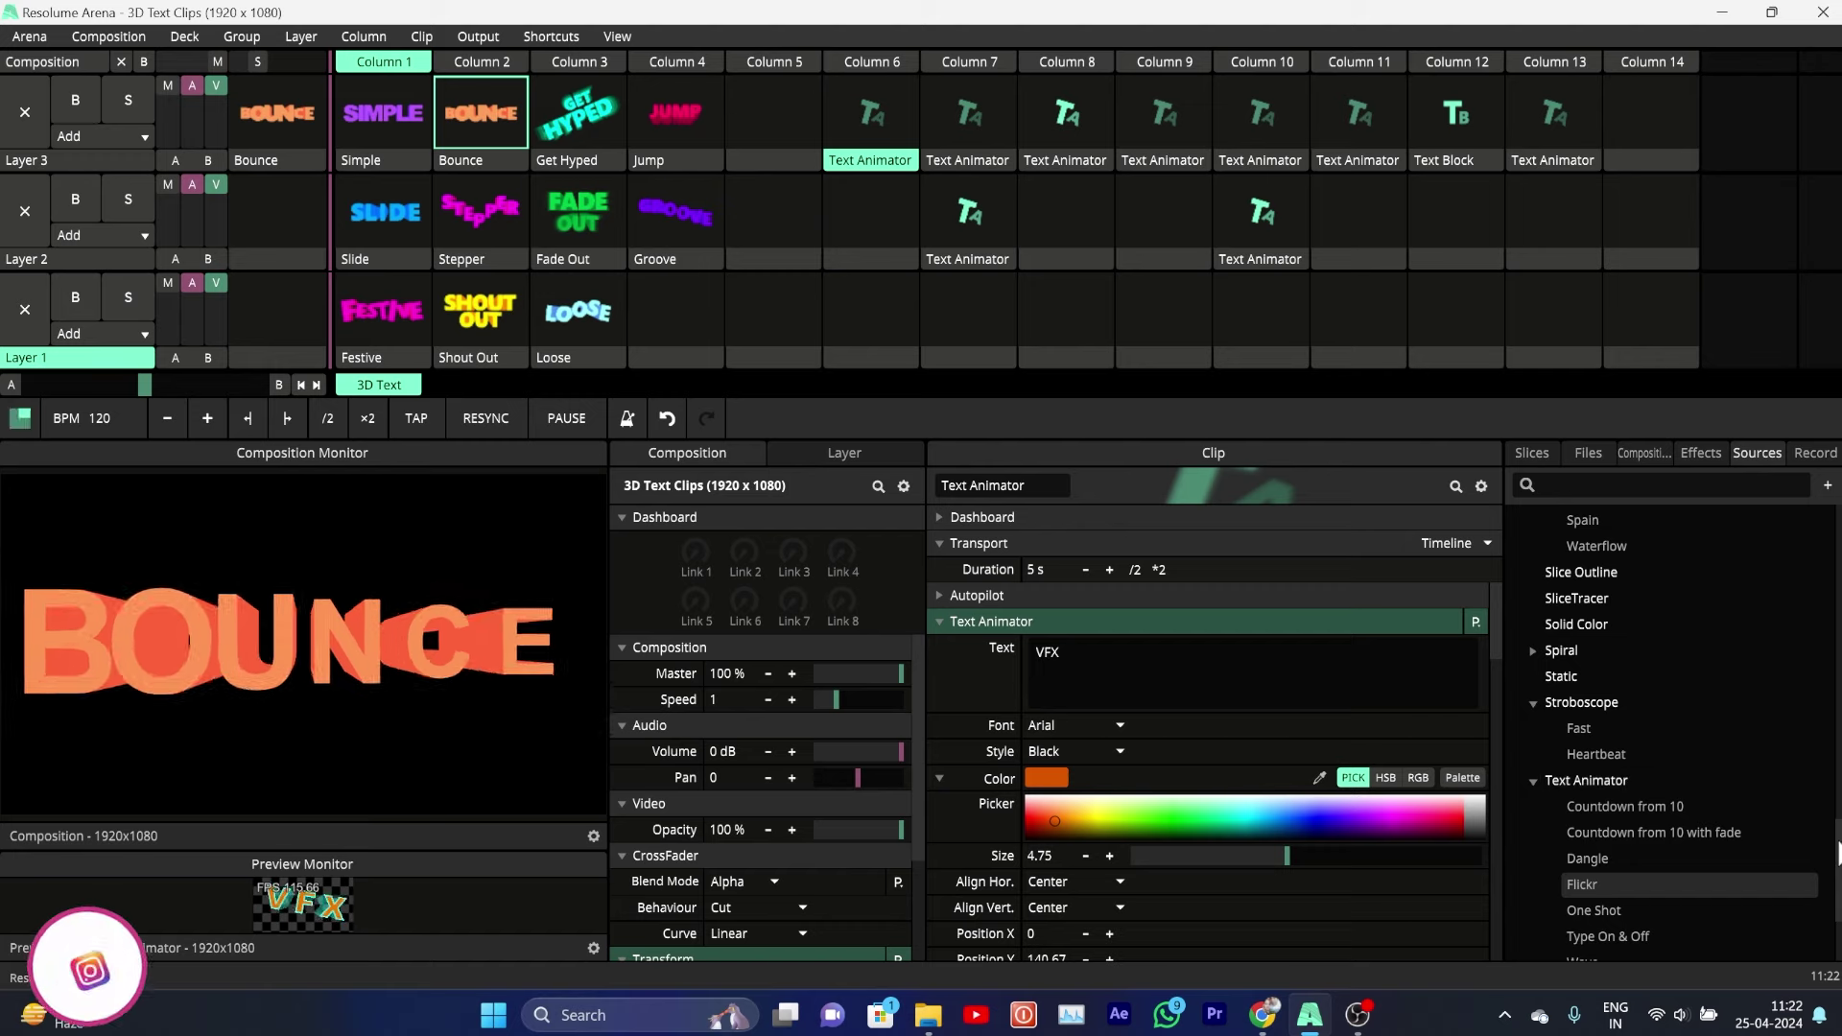
{"action": "scroll", "coordinate": [1631, 806], "scroll_direction": "down", "scroll_amount": 3}
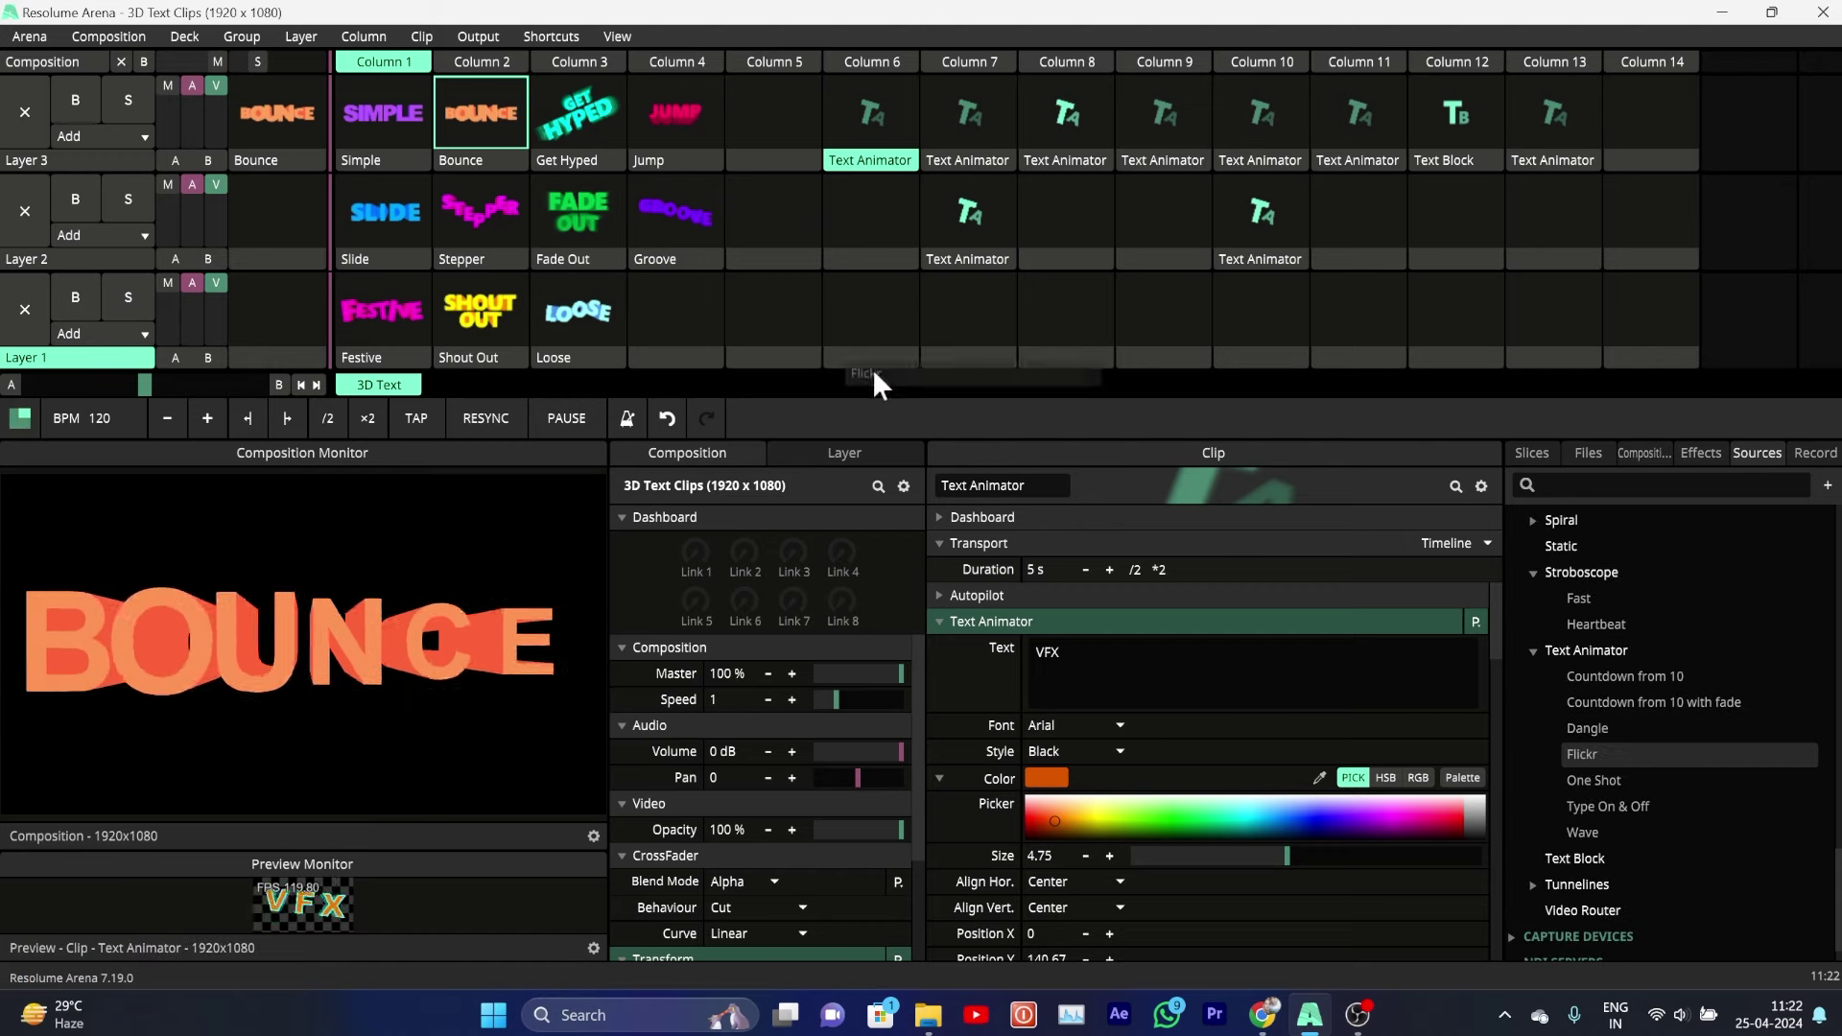
{"action": "left_click_drag", "start_coordinate": [1592, 758], "coordinate": [854, 211]}
Step: Play the new clip alone with Bounce stopped, change its text to 'VFX' and colour it orange
{"action": "left_click", "coordinate": [860, 205]}
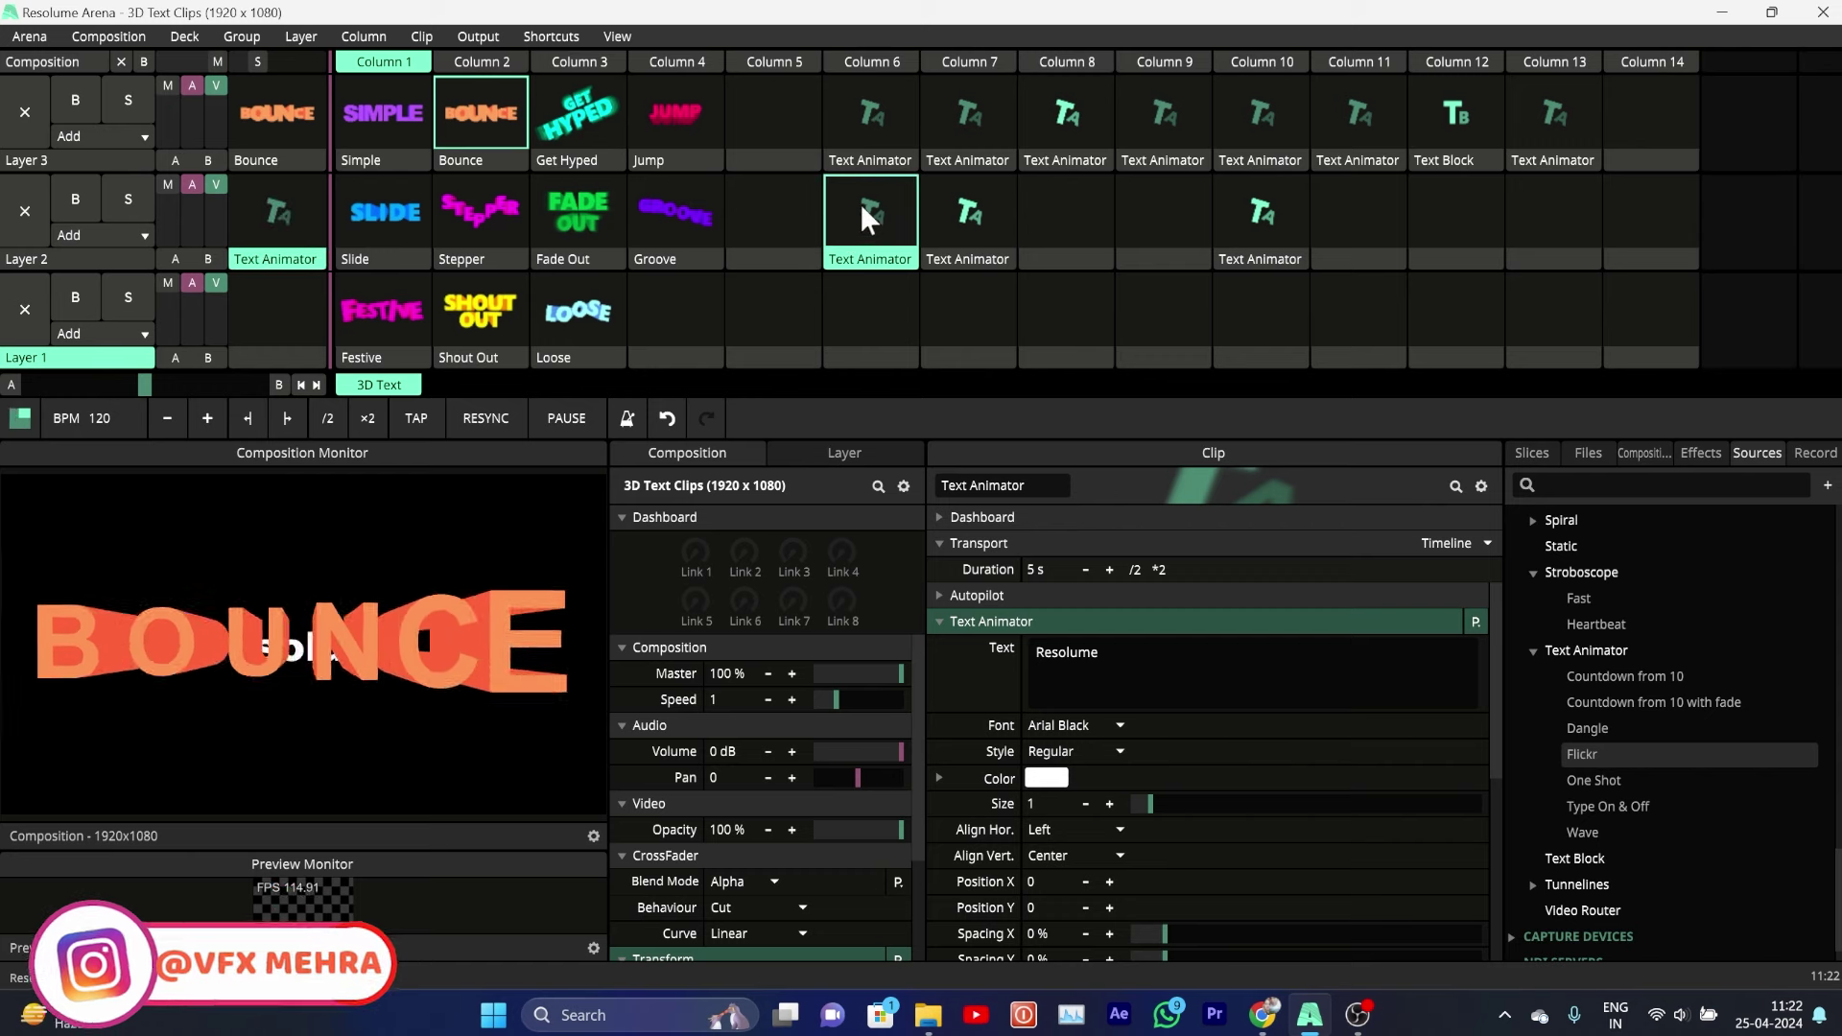
{"action": "left_click", "coordinate": [773, 120]}
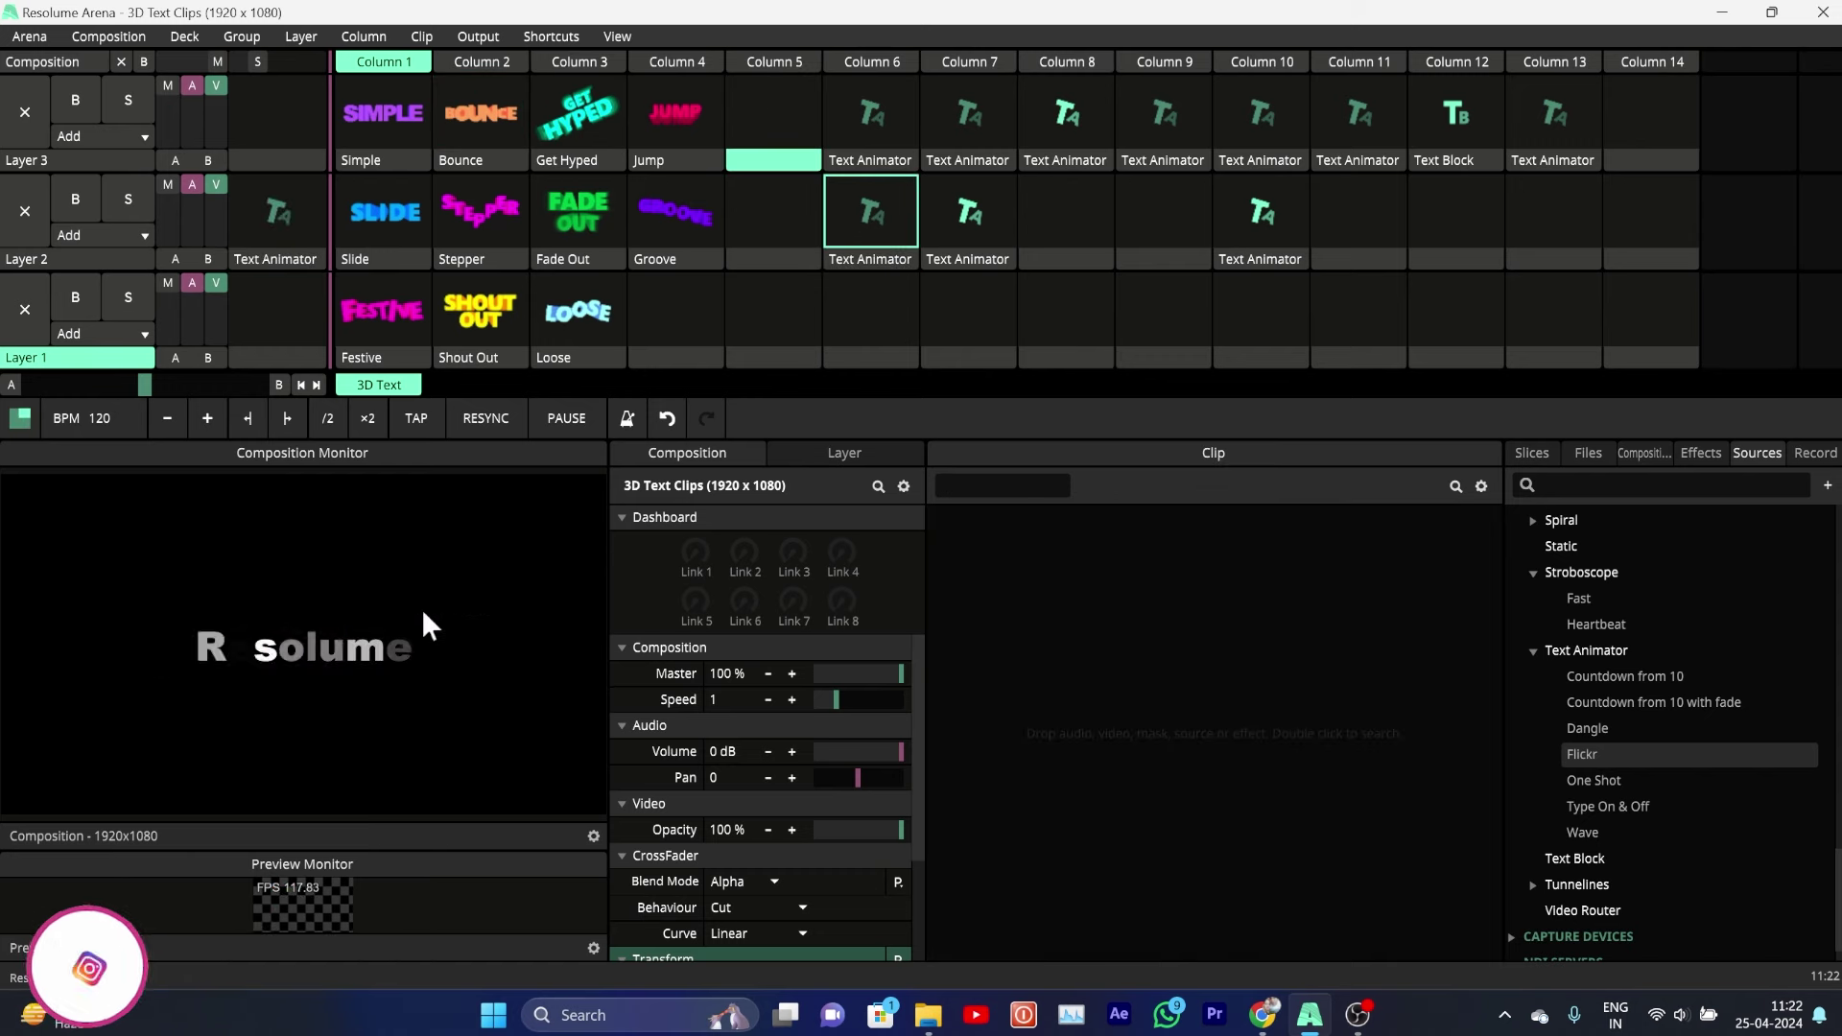
{"action": "left_click", "coordinate": [859, 215]}
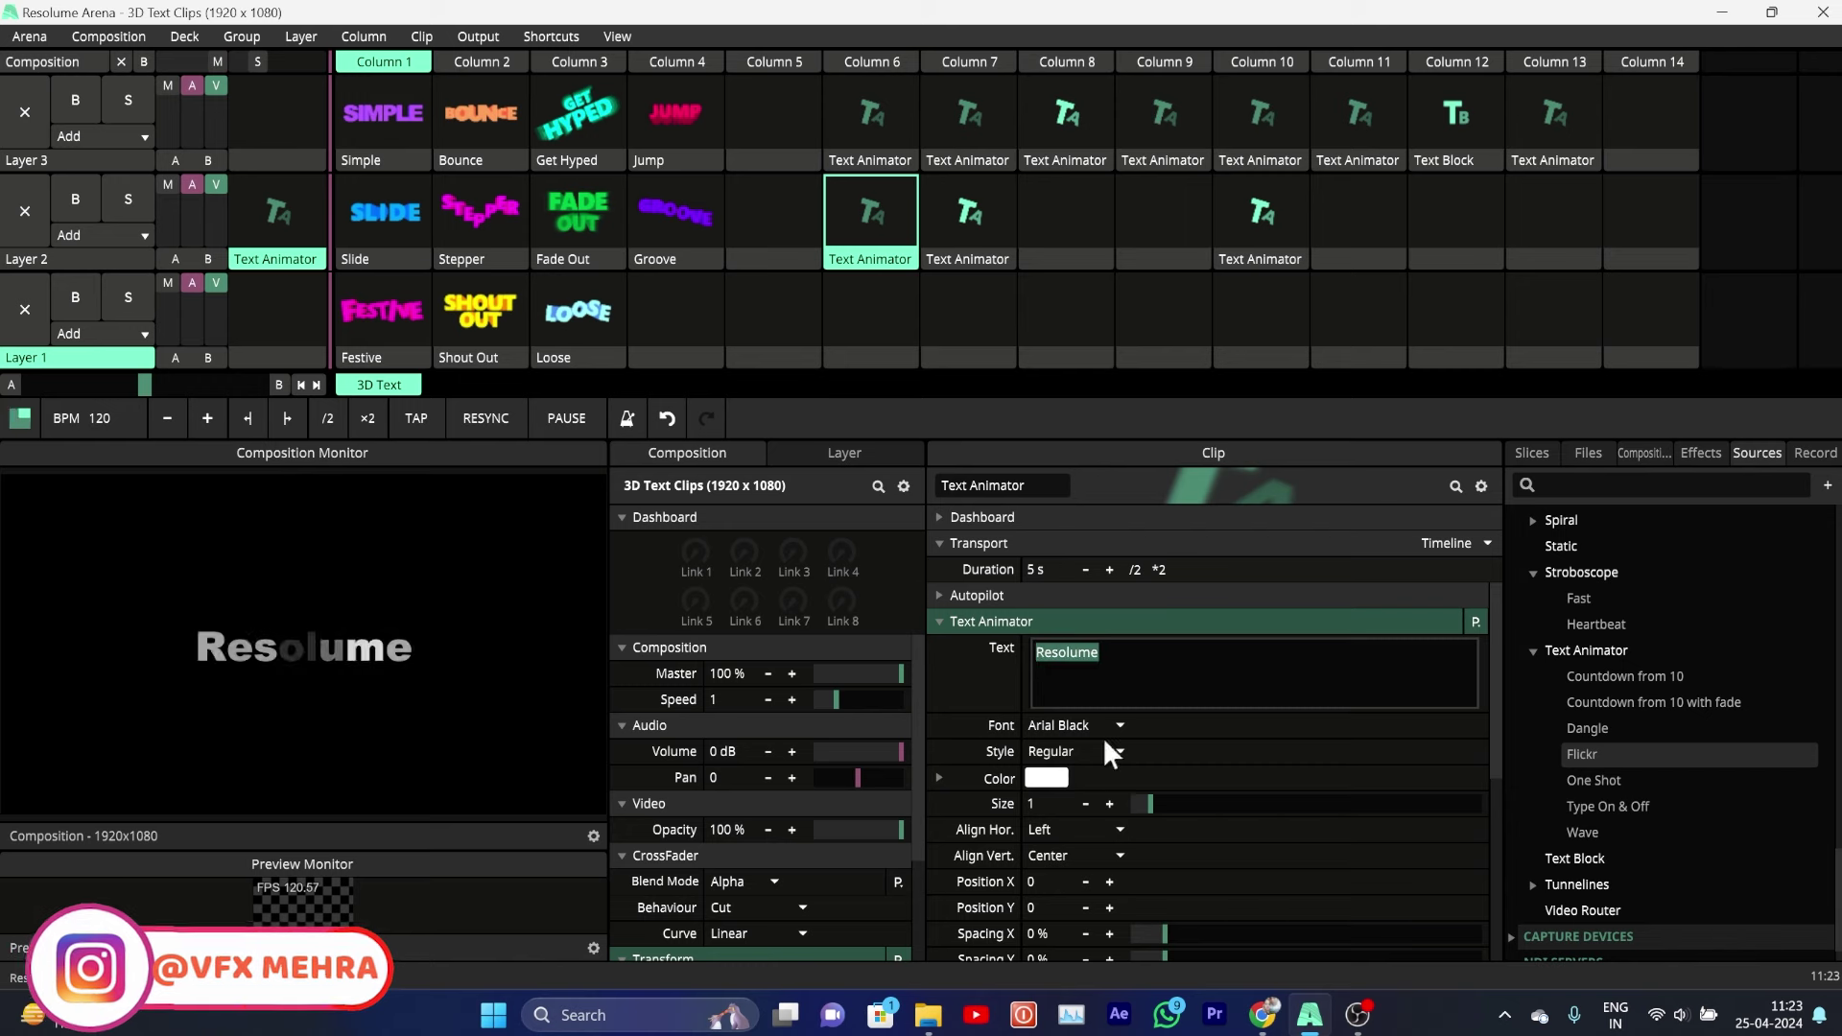
{"action": "type", "text": "VFX"}
{"action": "left_click", "coordinate": [1046, 778]}
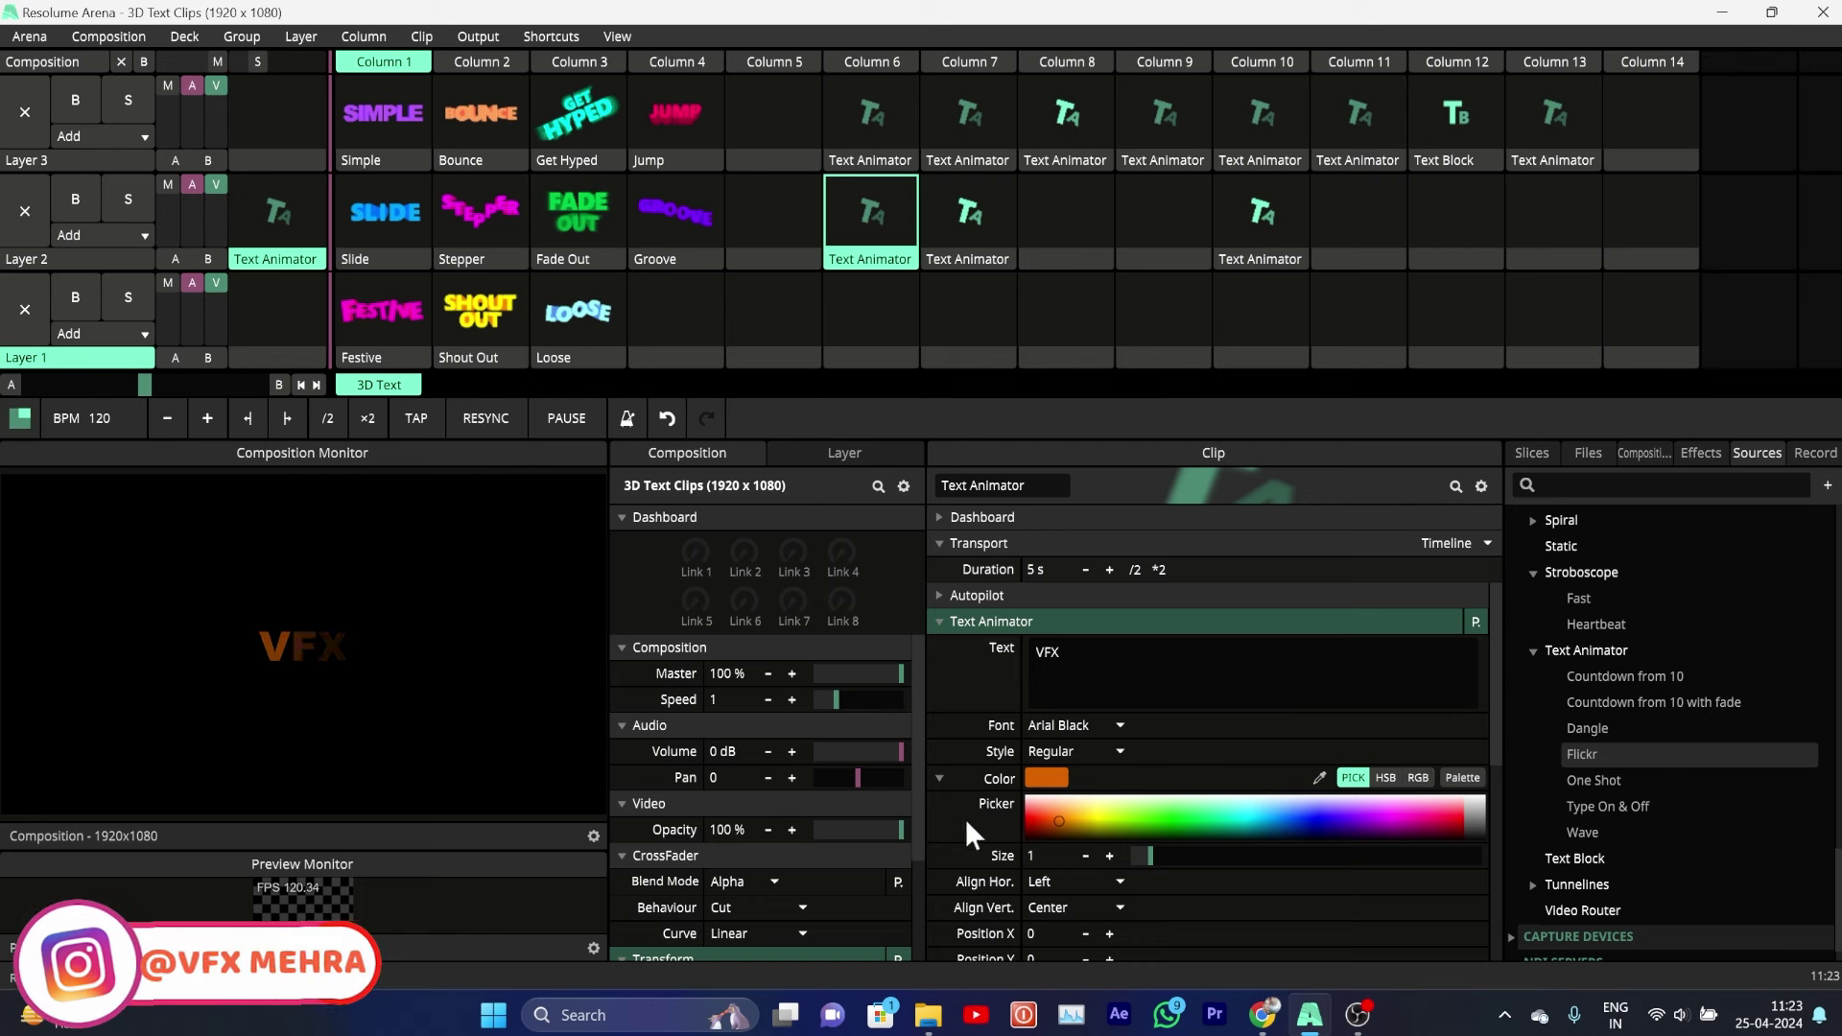
{"action": "left_click", "coordinate": [938, 779]}
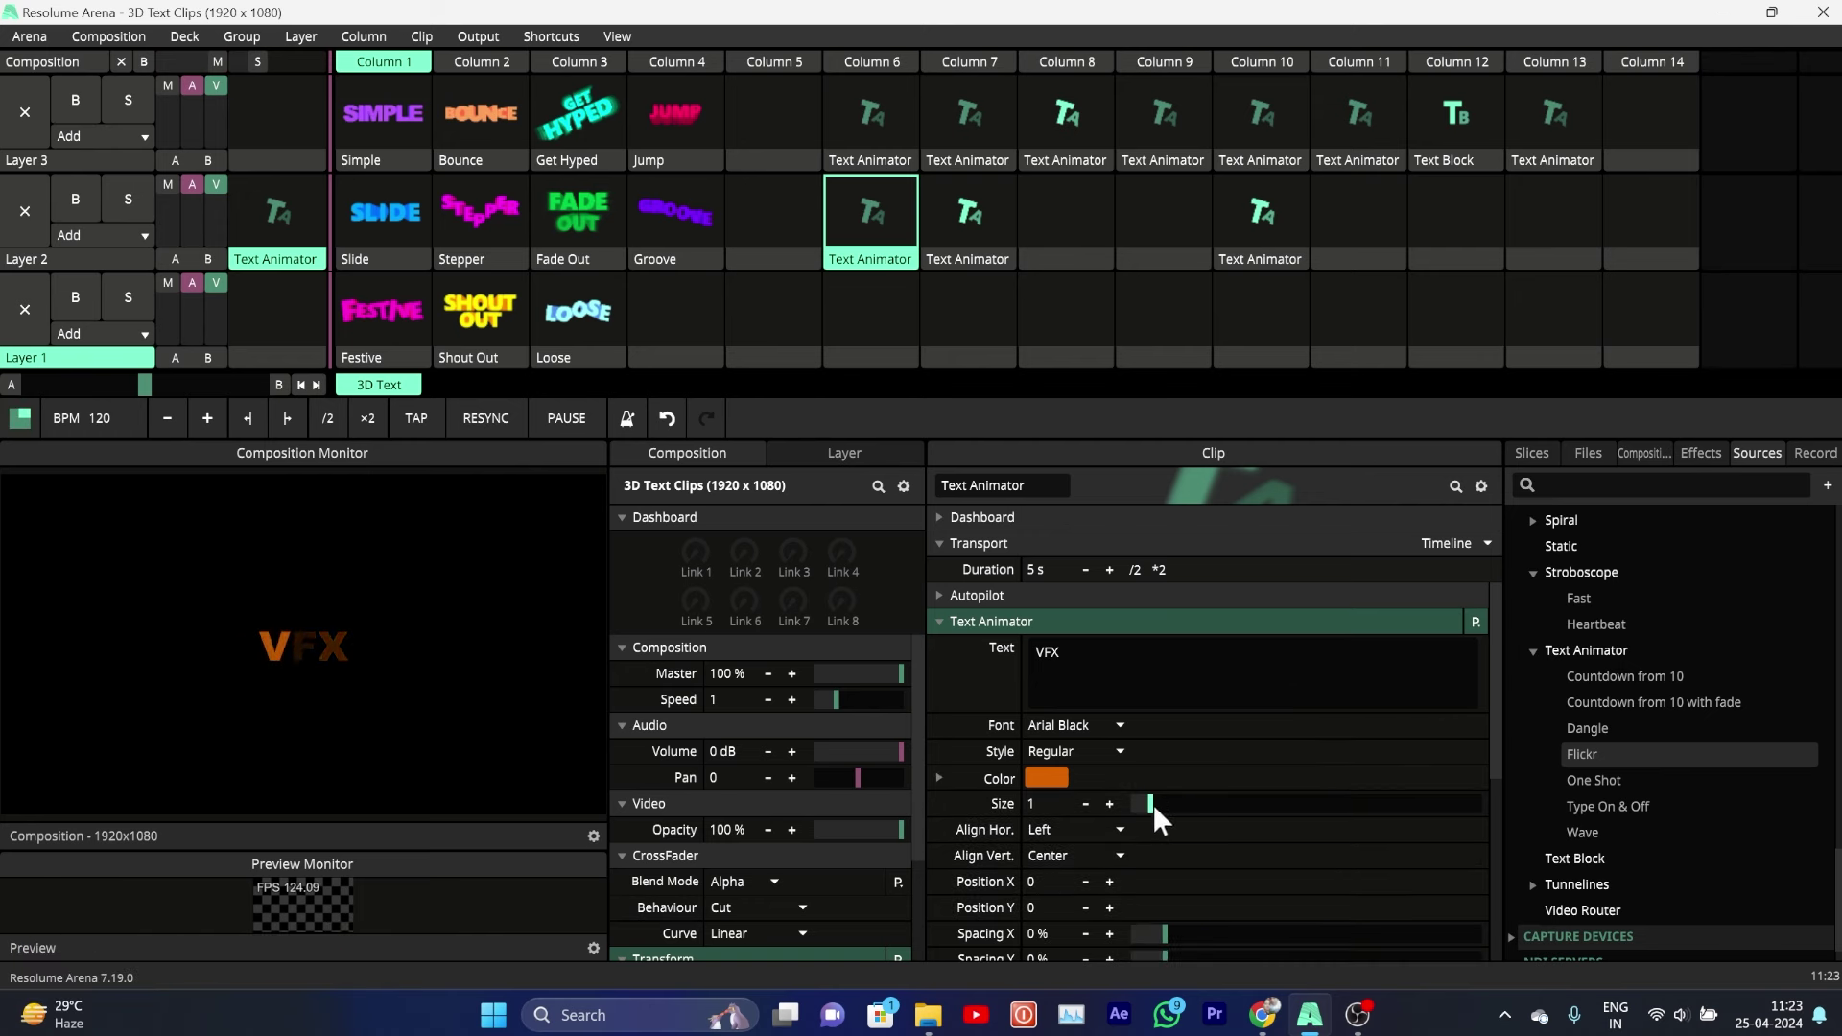
Step: Set the text Size to 5.17 and horizontal alignment to Center
{"action": "left_click_drag", "start_coordinate": [1151, 804], "coordinate": [1303, 810]}
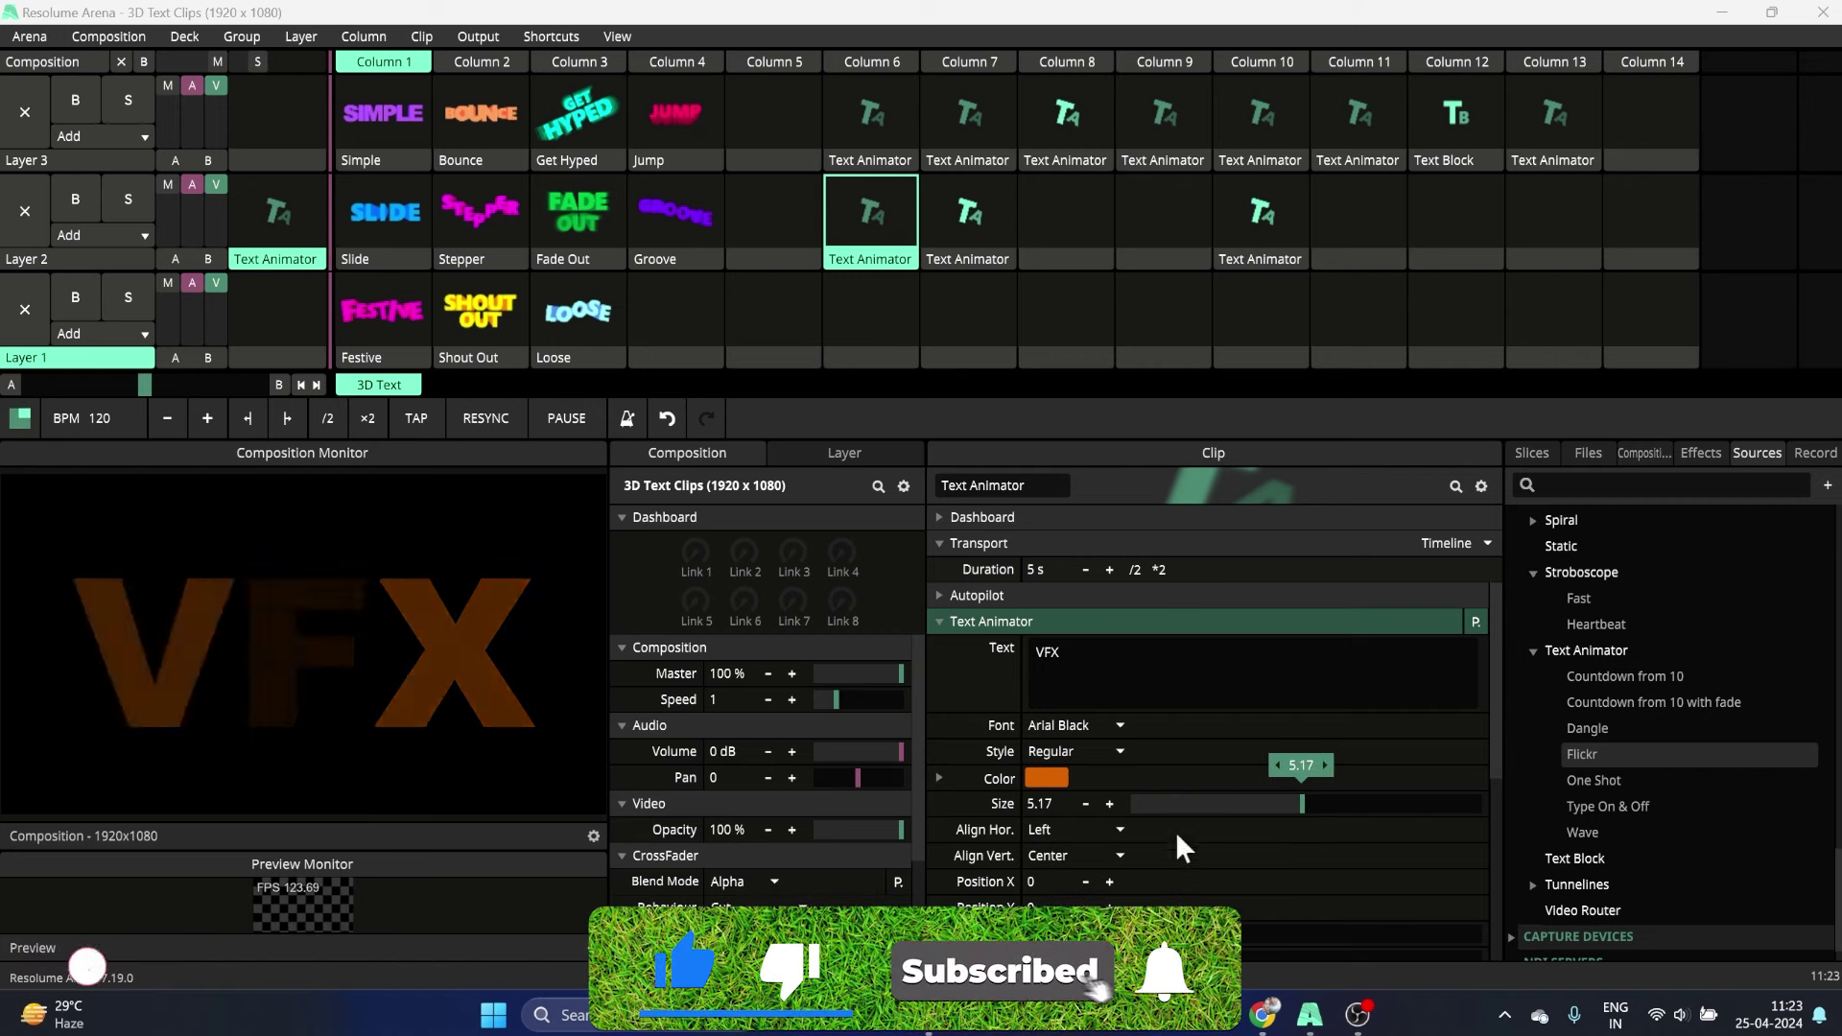
{"action": "left_click", "coordinate": [1120, 827]}
{"action": "left_click", "coordinate": [1078, 880]}
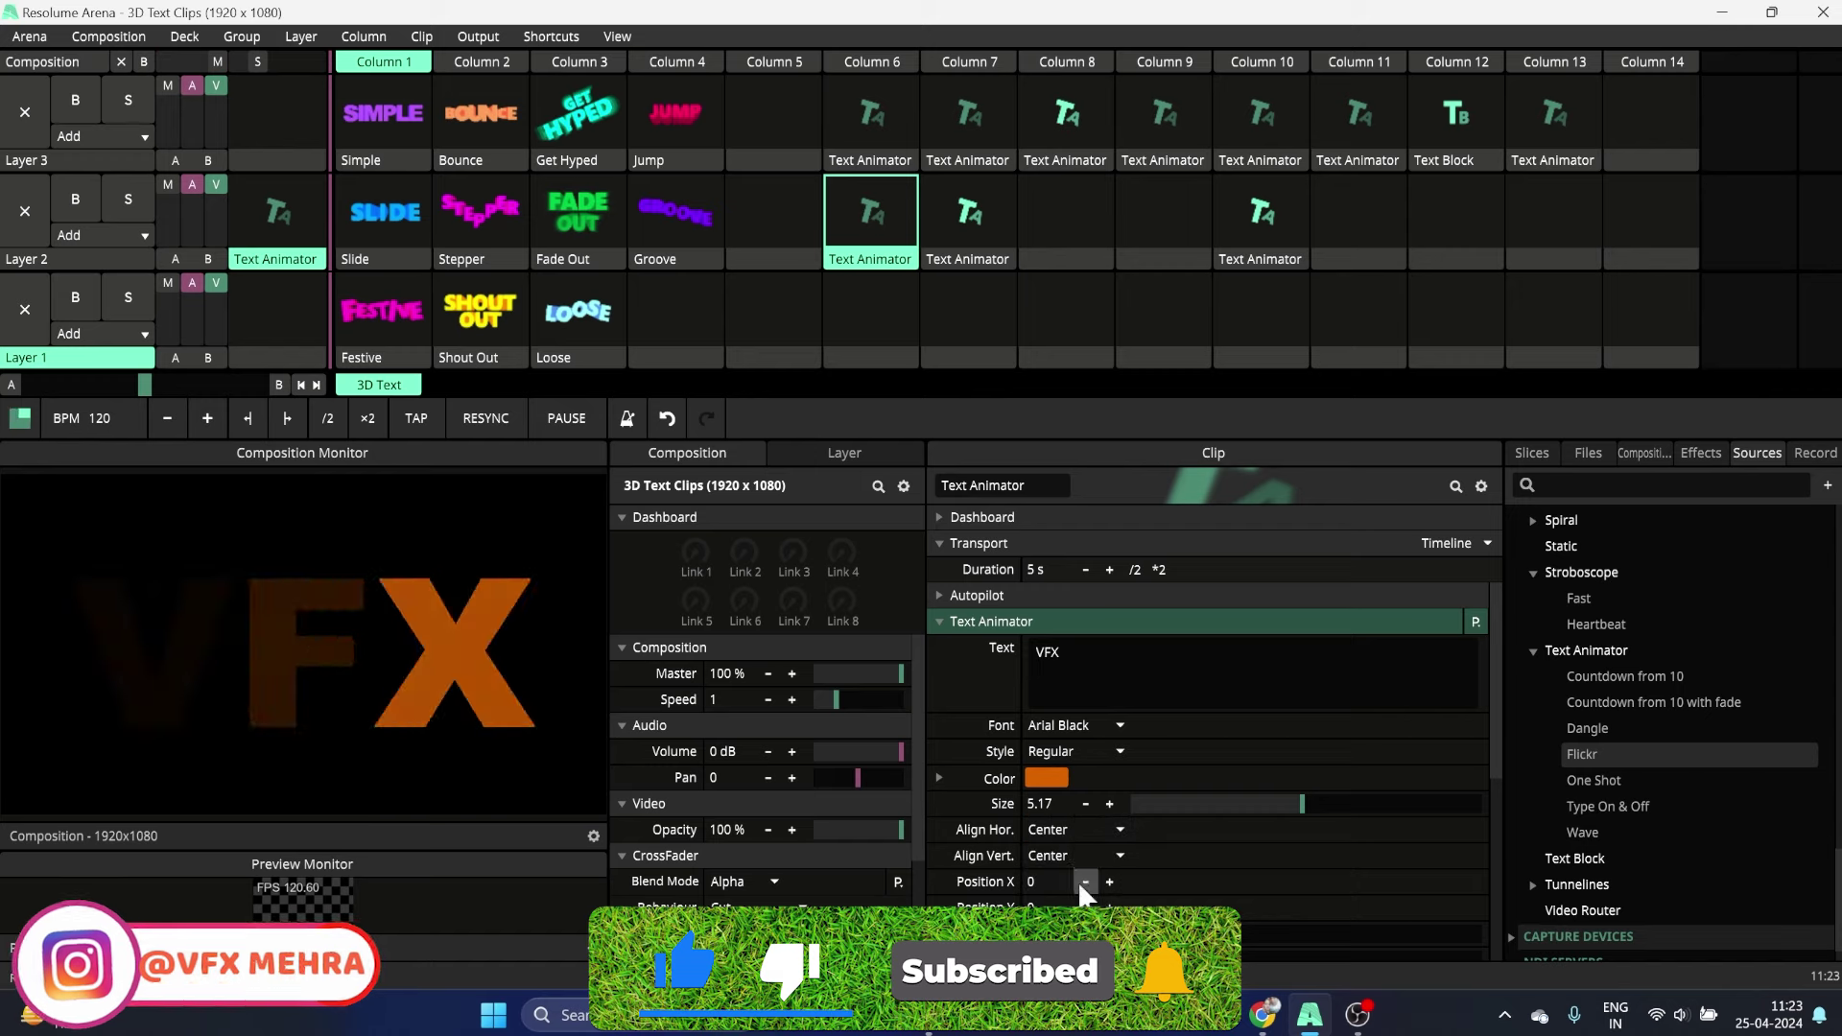
Step: Widen the horizontal letter spacing (Spacing X) to 25.98 %
{"action": "left_click_drag", "start_coordinate": [1501, 750], "coordinate": [1501, 814]}
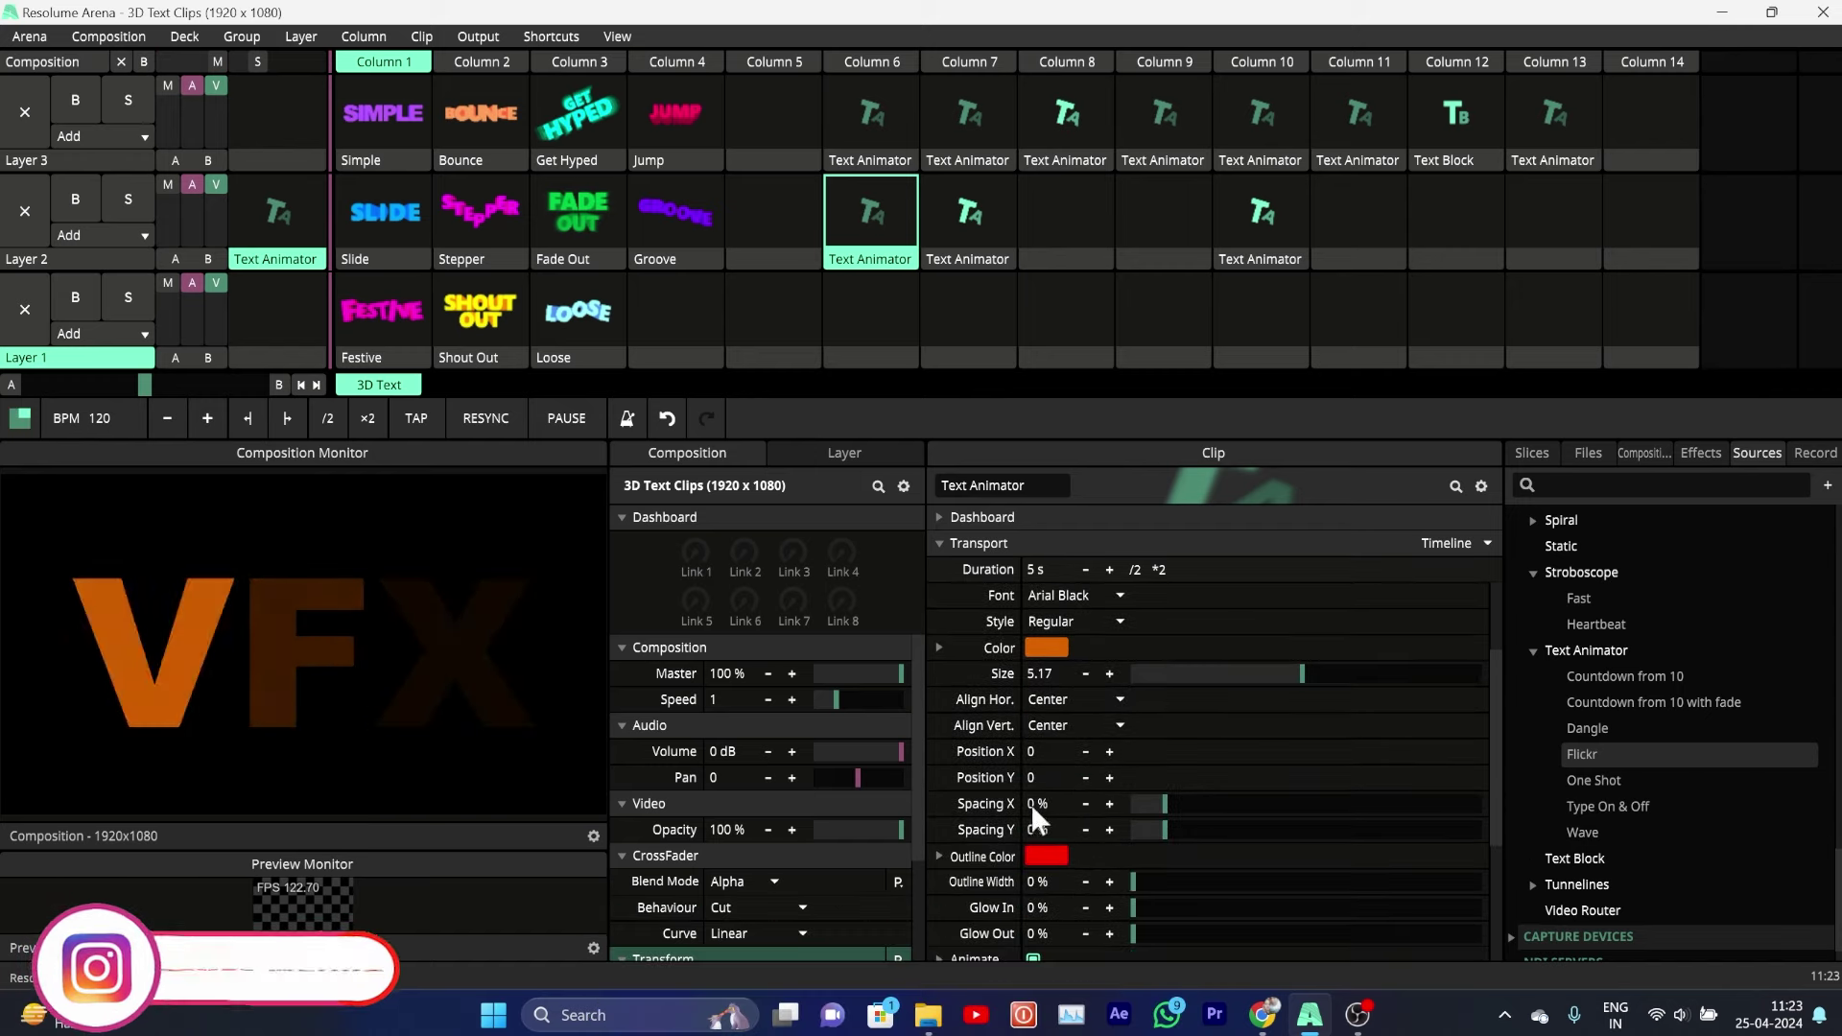
{"action": "double_click", "coordinate": [1030, 804]}
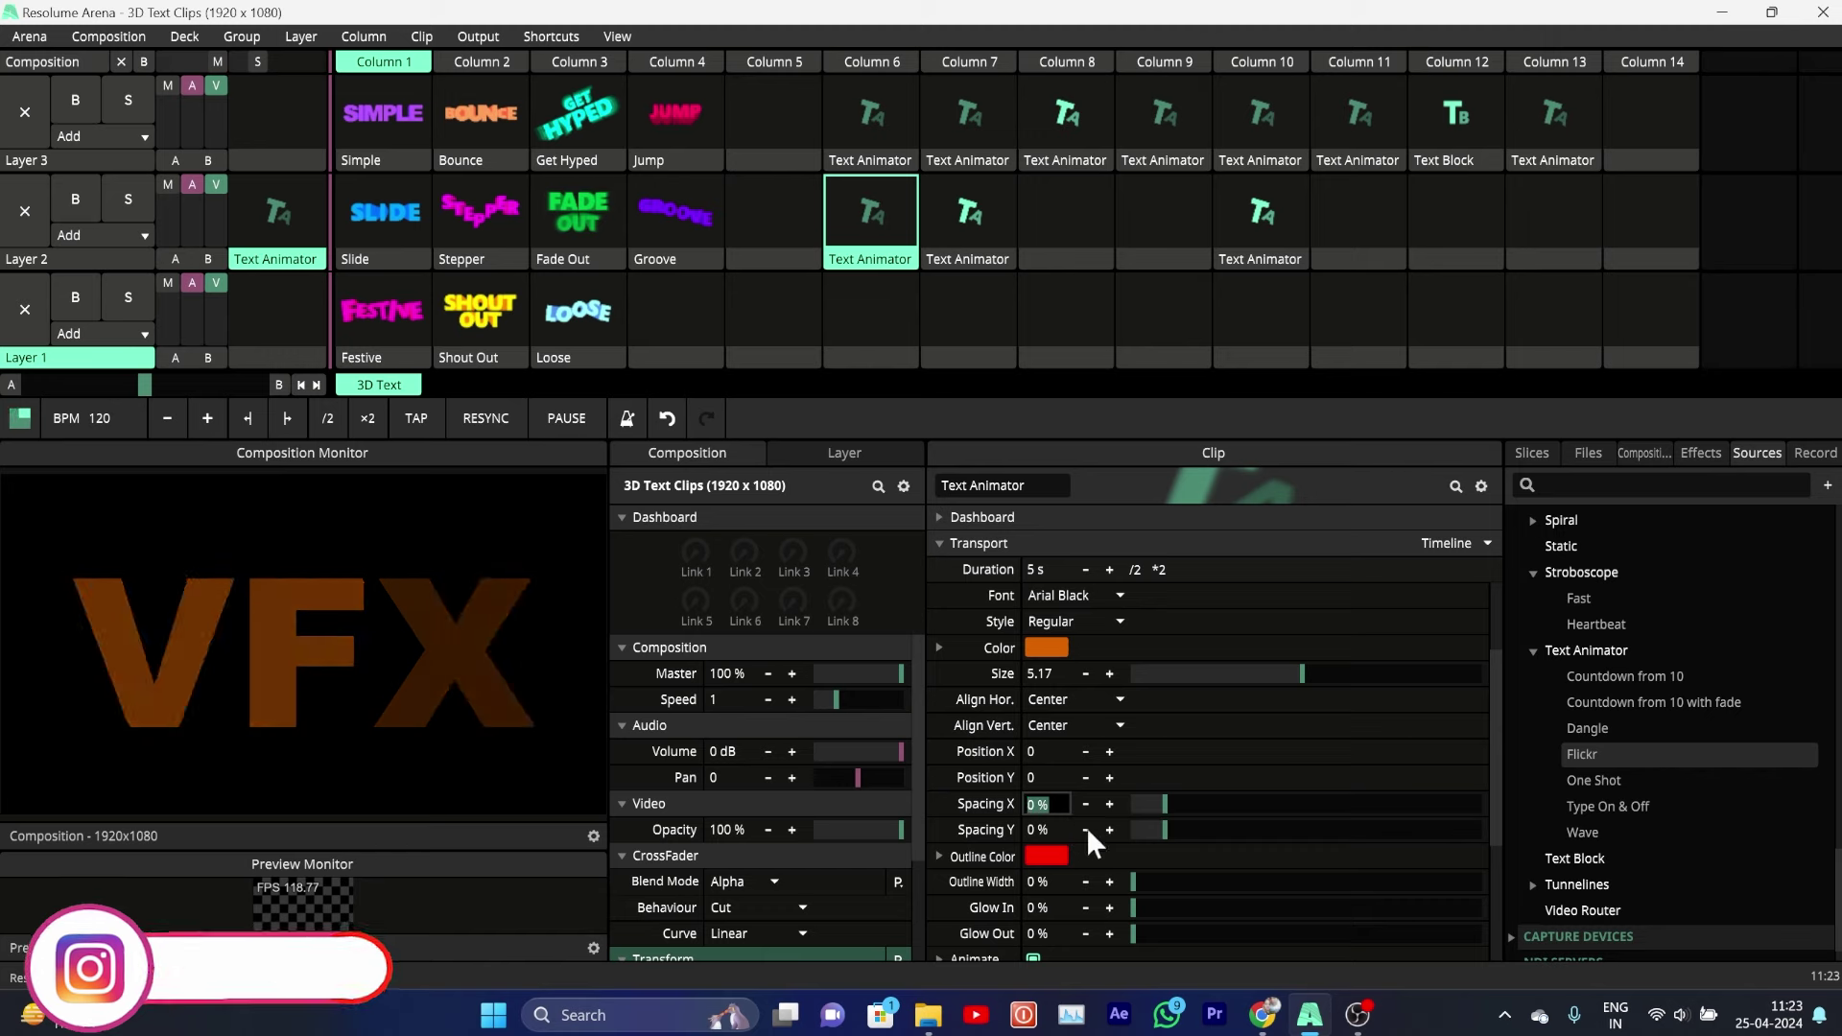
{"action": "left_click", "coordinate": [1167, 808]}
{"action": "left_click_drag", "start_coordinate": [1166, 809], "coordinate": [1182, 810]}
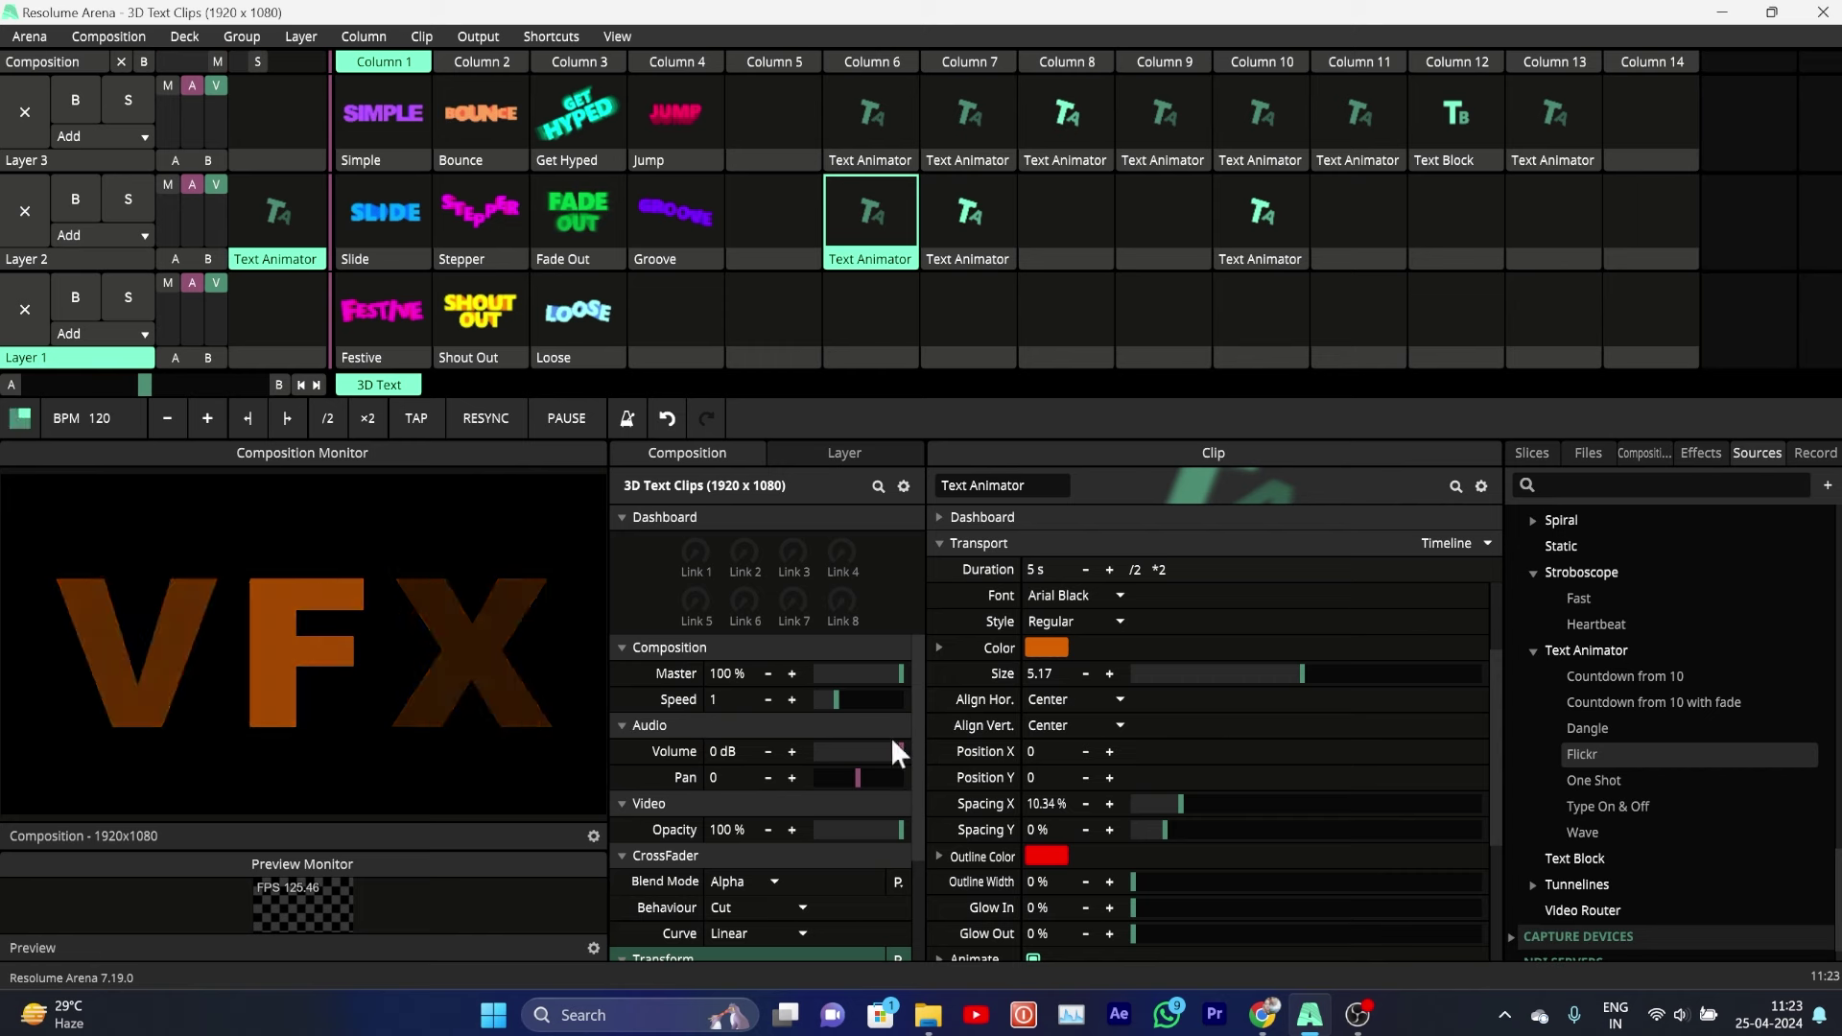
{"action": "left_click_drag", "start_coordinate": [1182, 804], "coordinate": [1205, 804]}
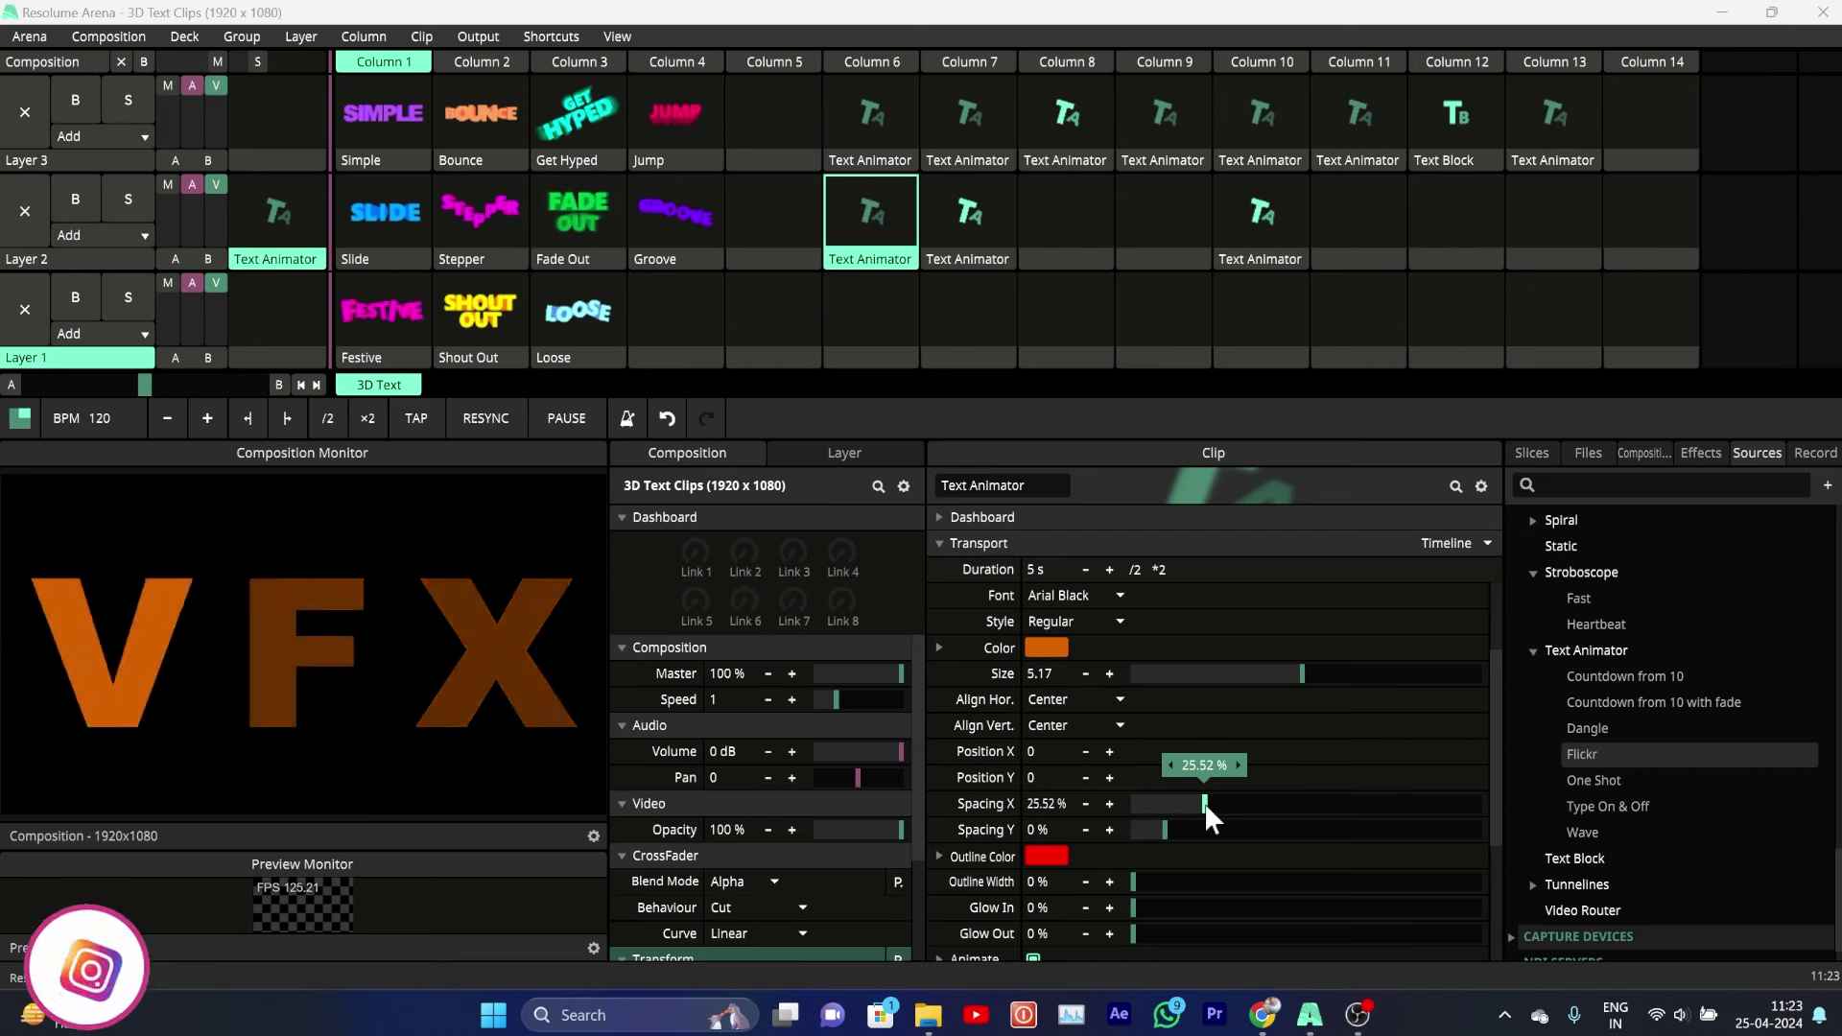
{"action": "left_click_drag", "start_coordinate": [1205, 803], "coordinate": [1206, 802]}
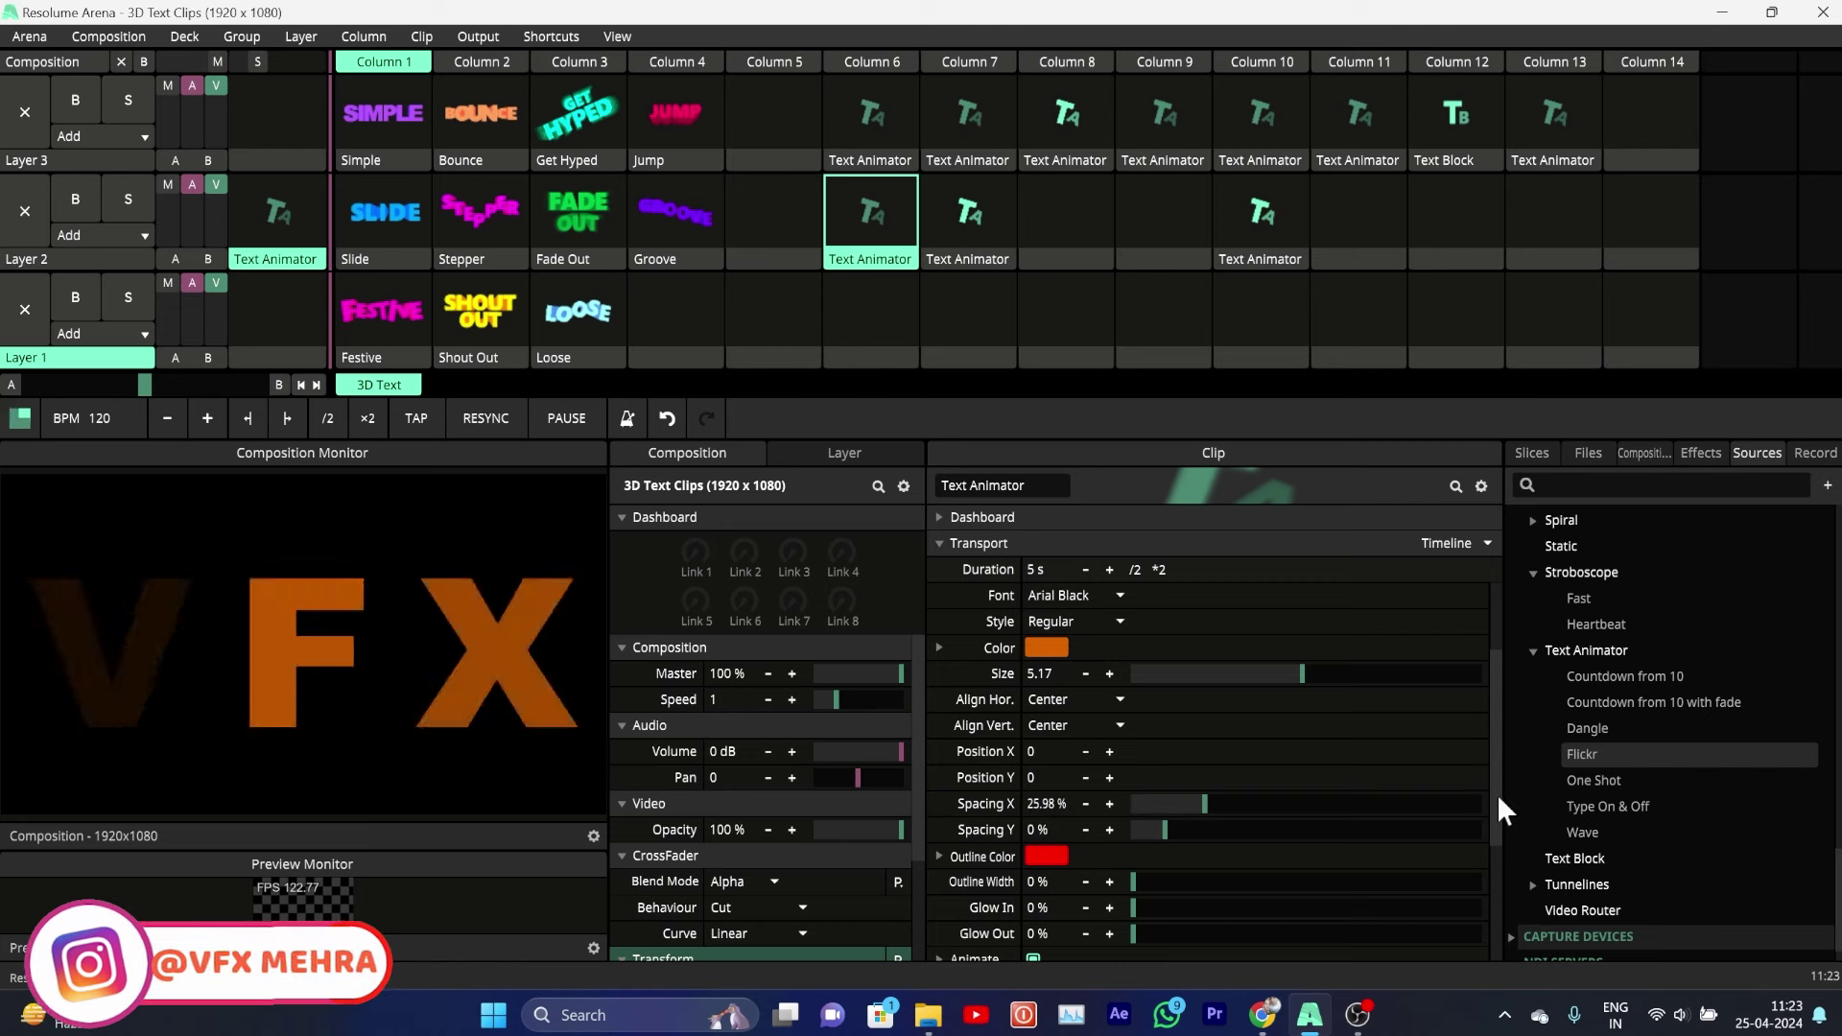
{"action": "scroll", "coordinate": [1498, 806], "scroll_direction": "down", "scroll_amount": 3}
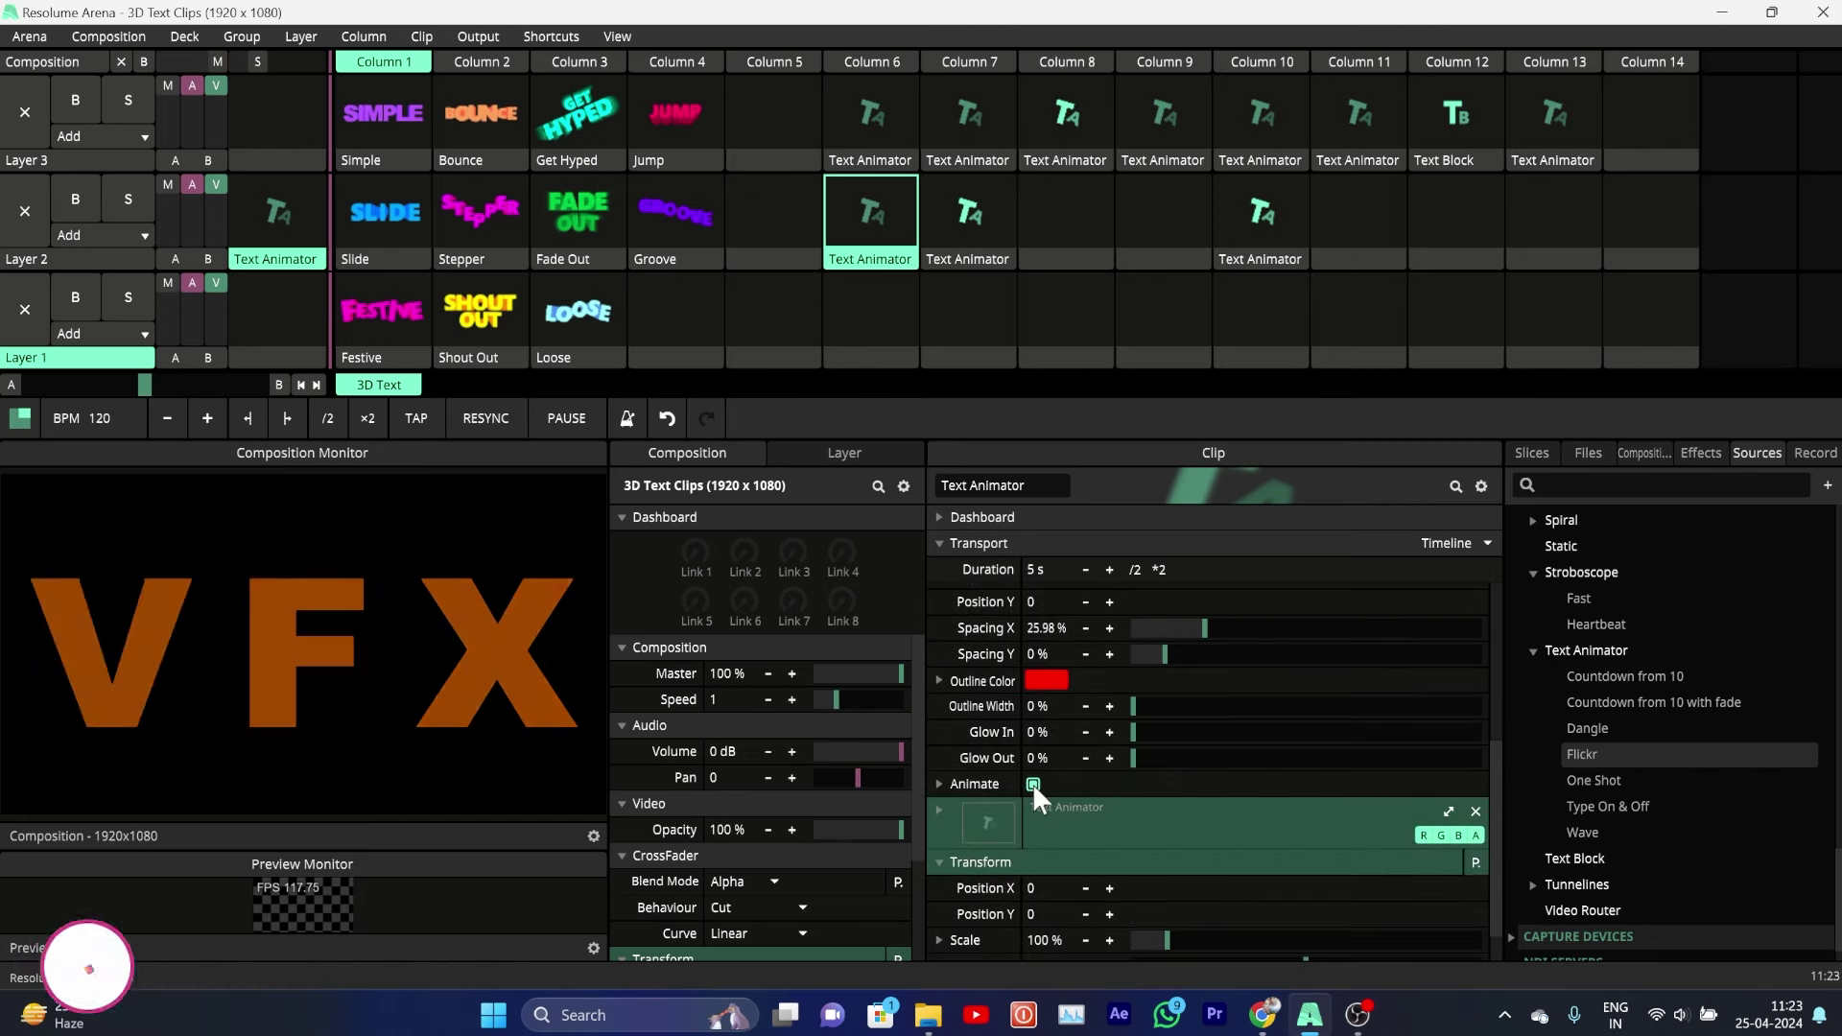
Step: Uncheck per-character Animate on the VFX text and collapse the Transform section
{"action": "left_click", "coordinate": [1032, 783]}
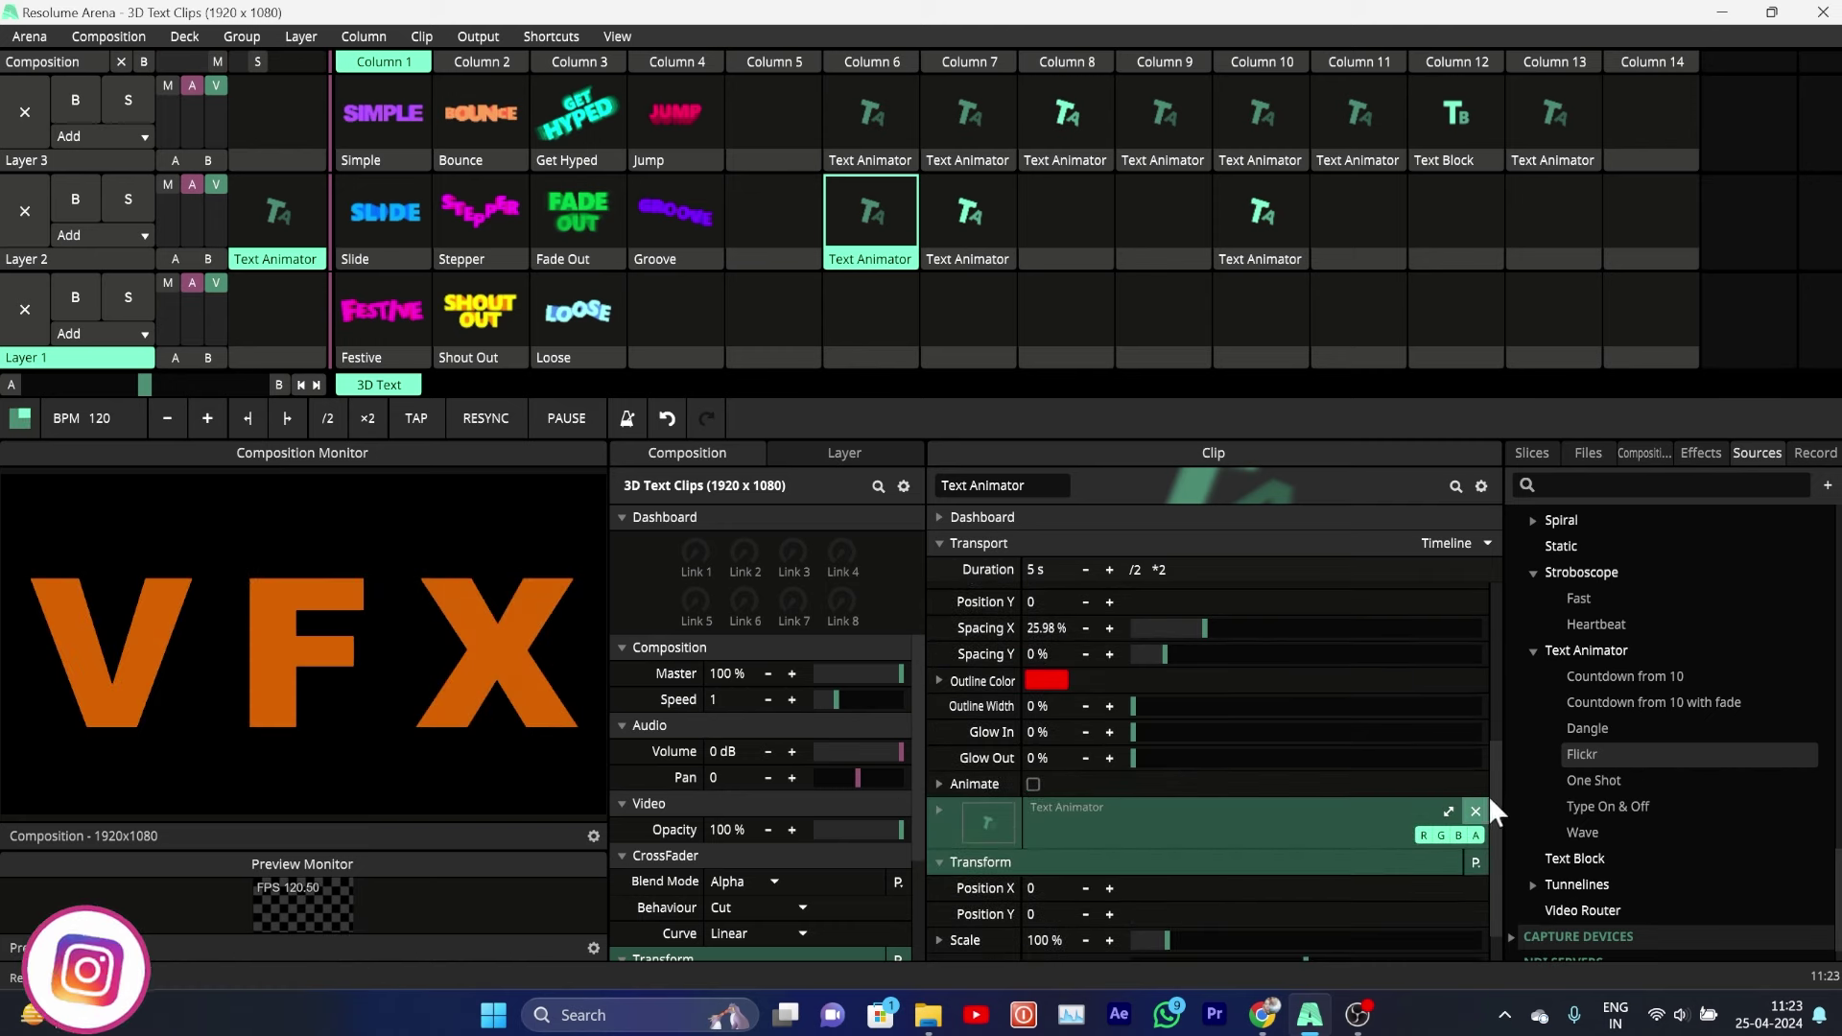
{"action": "scroll", "coordinate": [1491, 796], "scroll_direction": "down", "scroll_amount": 1}
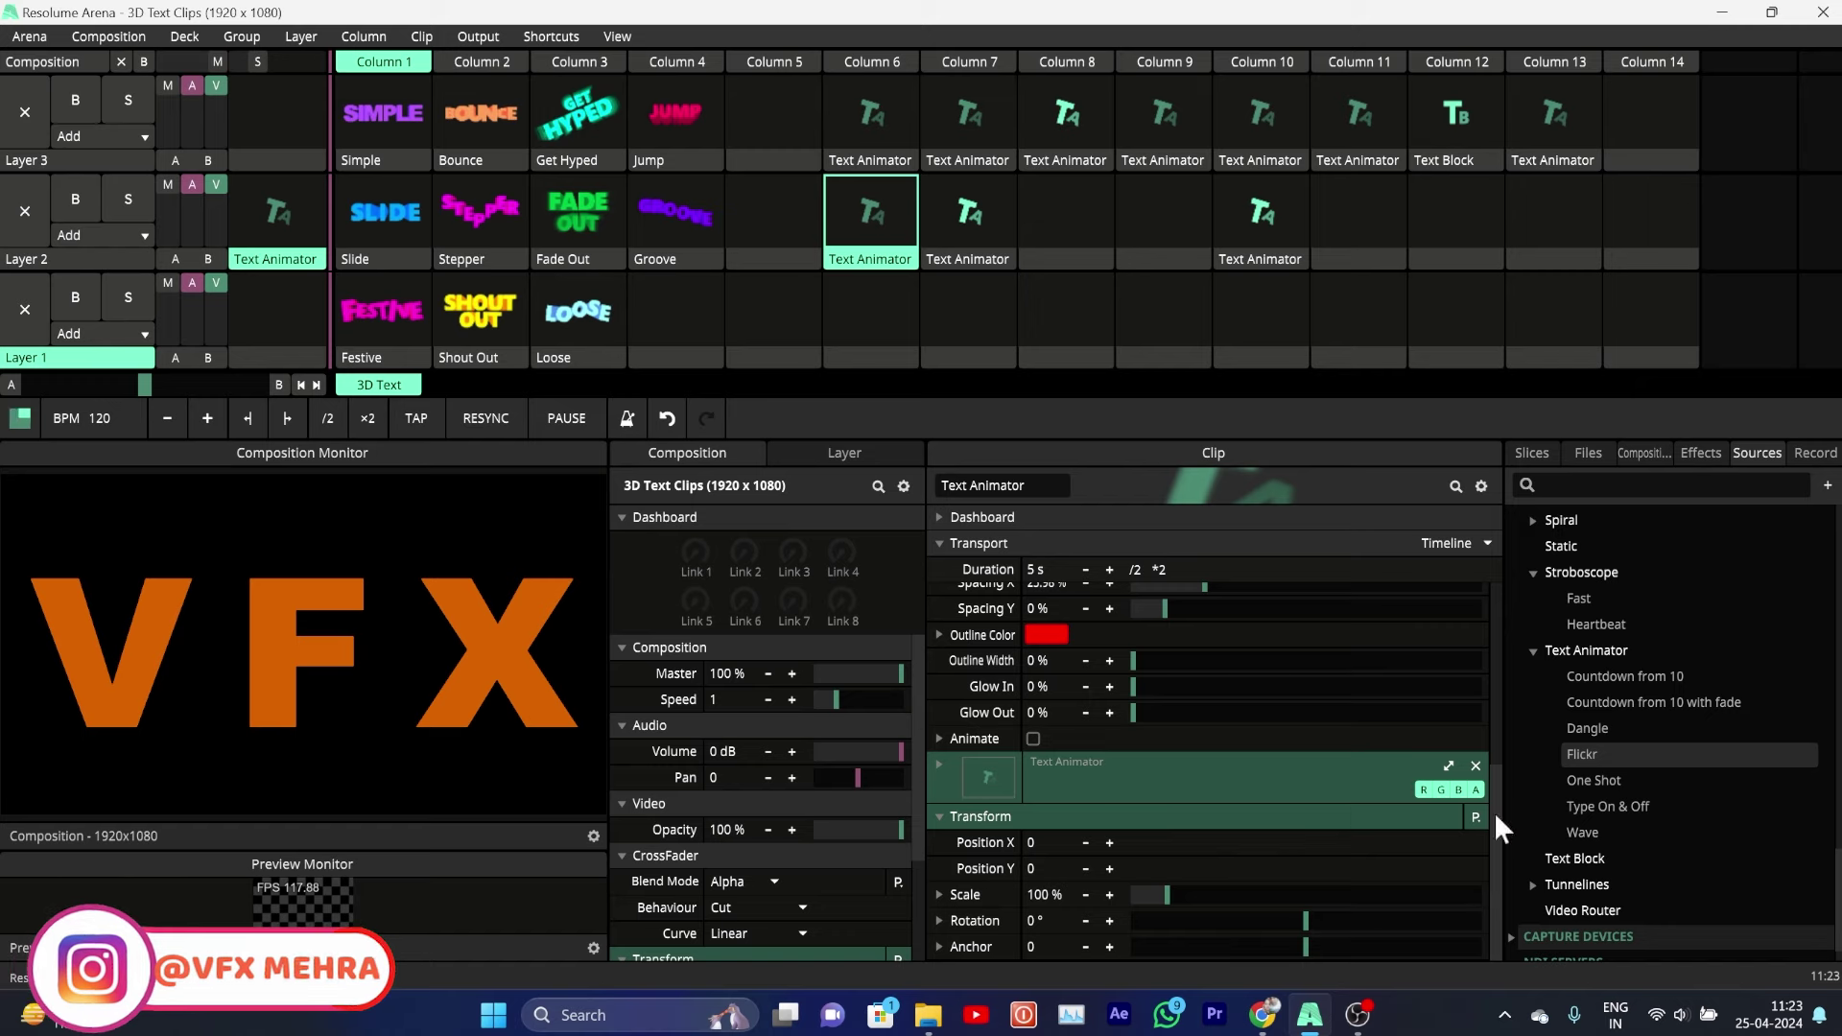
{"action": "scroll", "coordinate": [1494, 811], "scroll_direction": "up", "scroll_amount": 1}
{"action": "scroll", "coordinate": [1495, 779], "scroll_direction": "up", "scroll_amount": 2}
{"action": "scroll", "coordinate": [1489, 729], "scroll_direction": "up", "scroll_amount": 1}
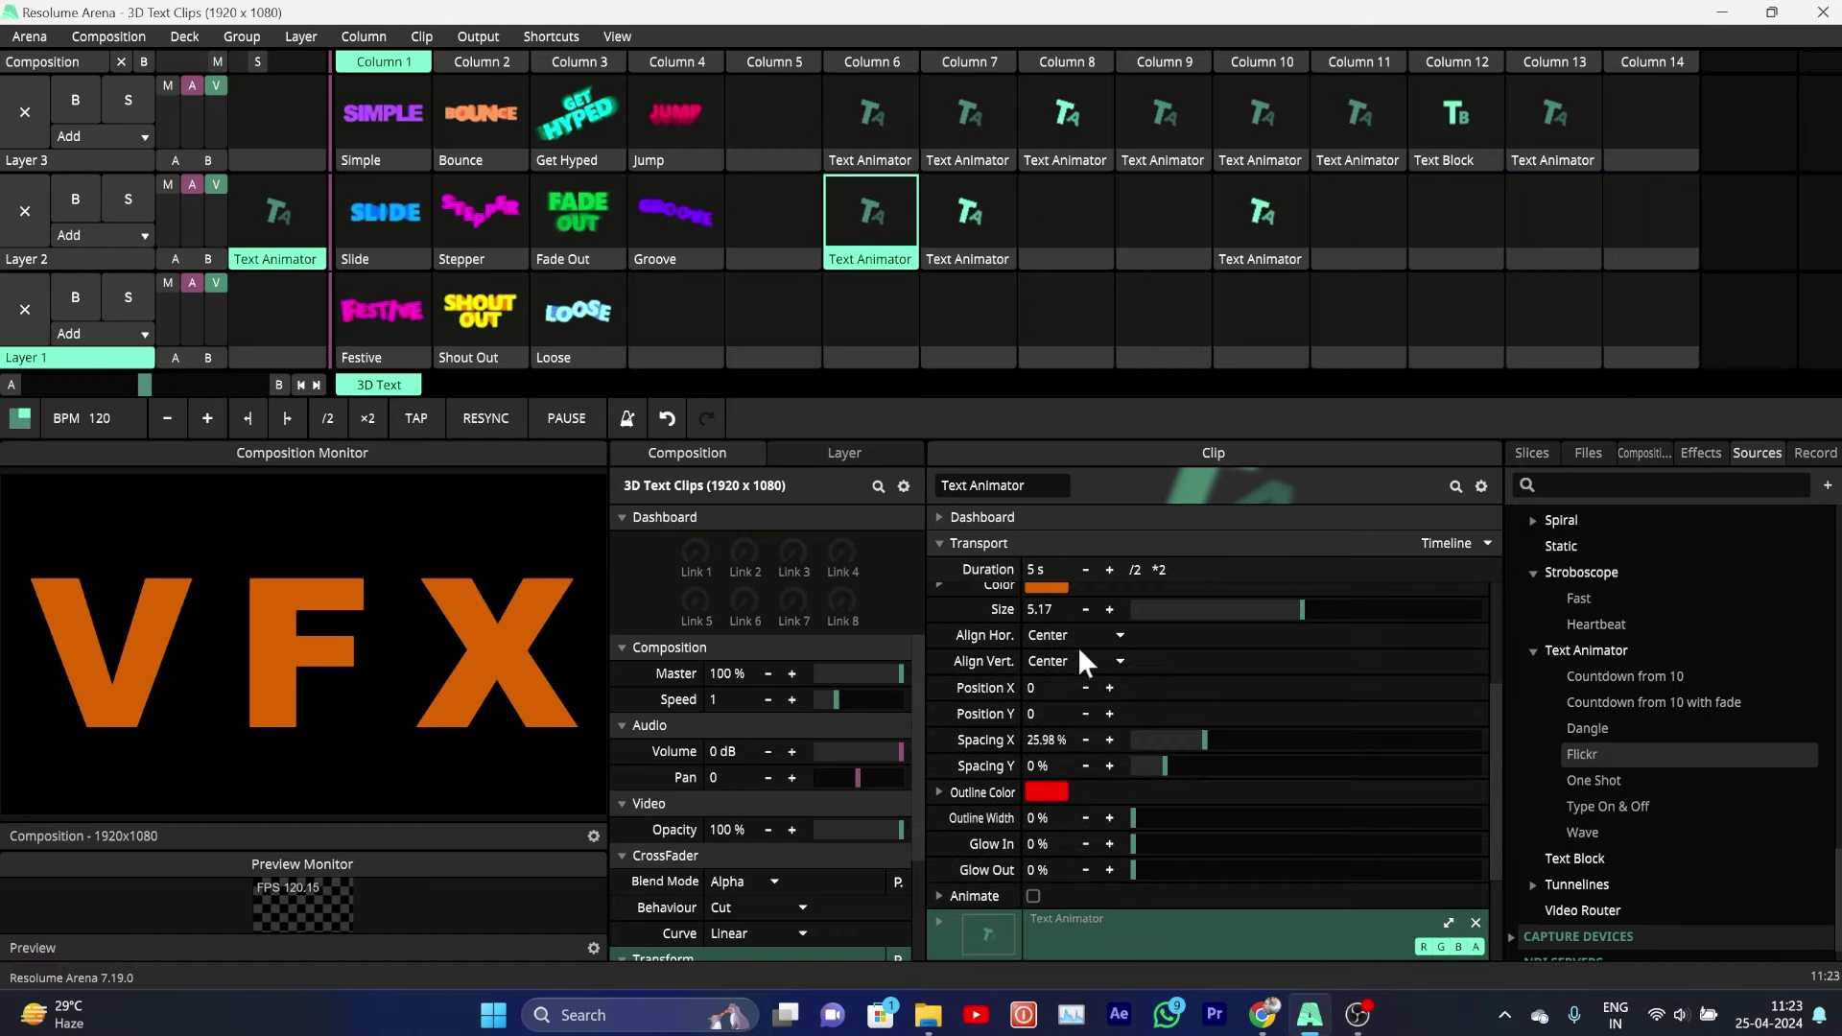
{"action": "left_click_drag", "start_coordinate": [1495, 789], "coordinate": [1499, 718]}
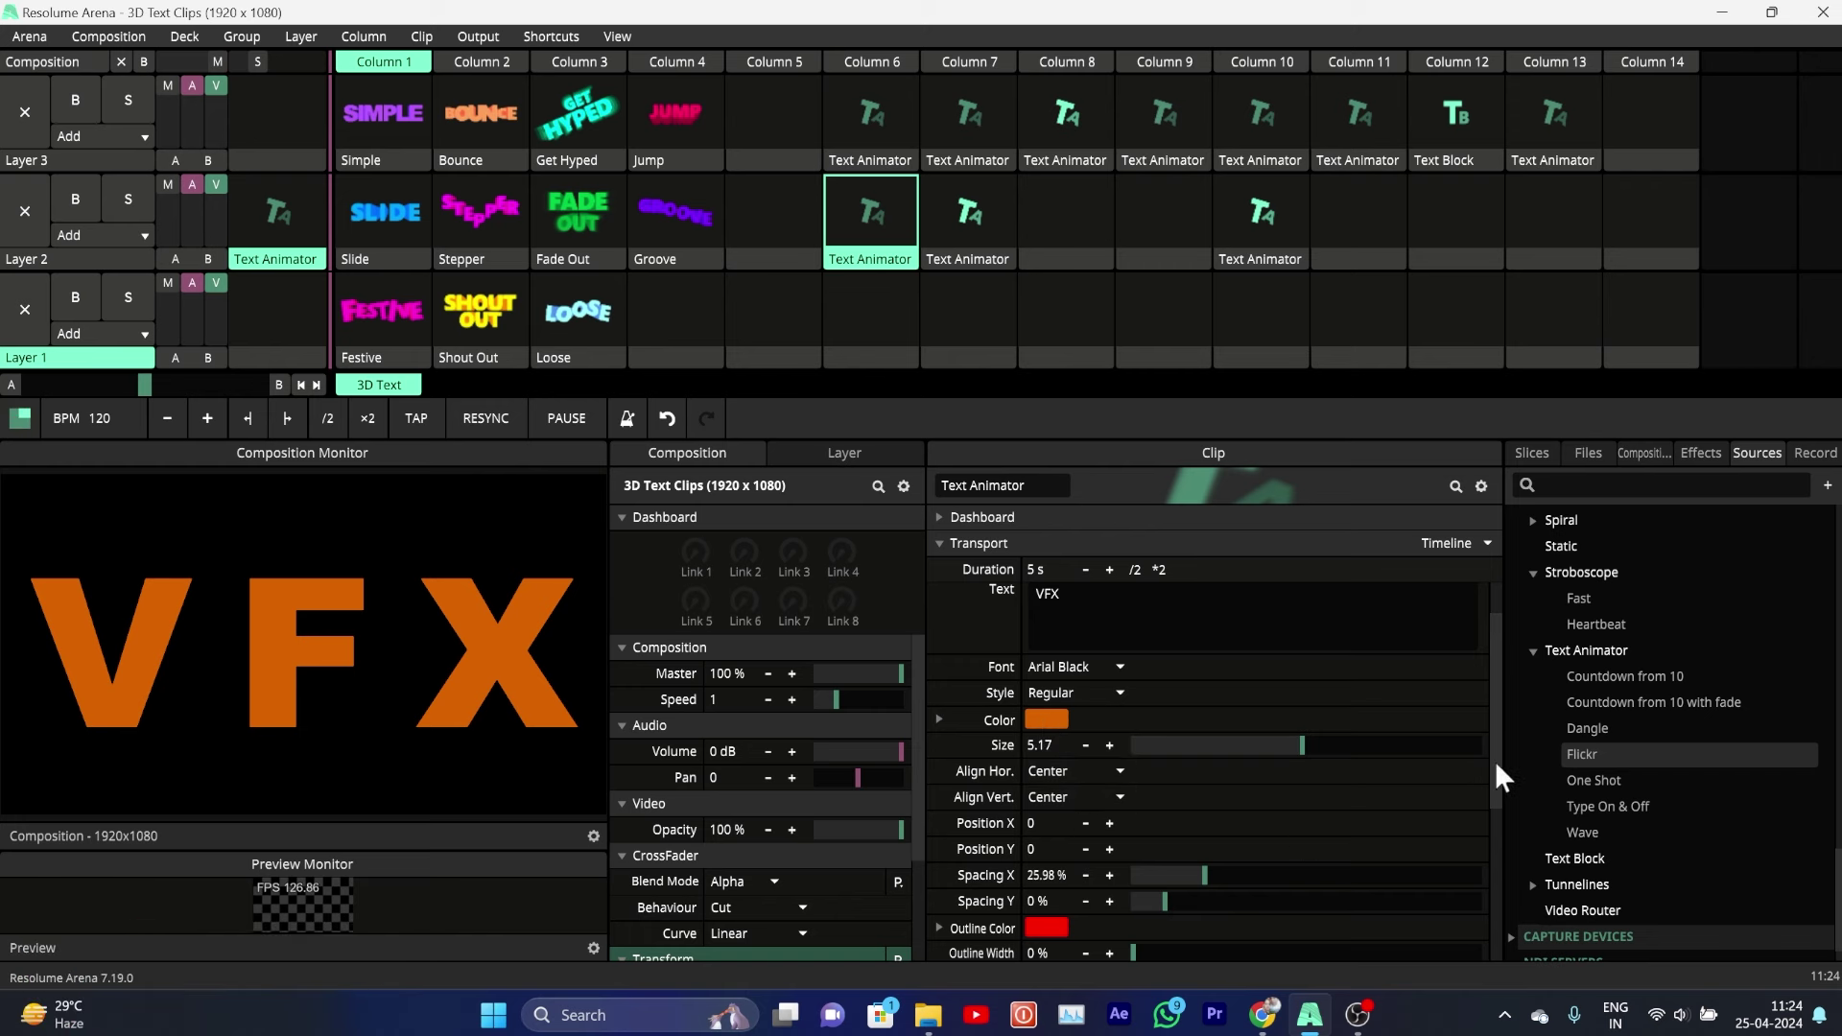
{"action": "left_click_drag", "start_coordinate": [1495, 762], "coordinate": [1506, 907]}
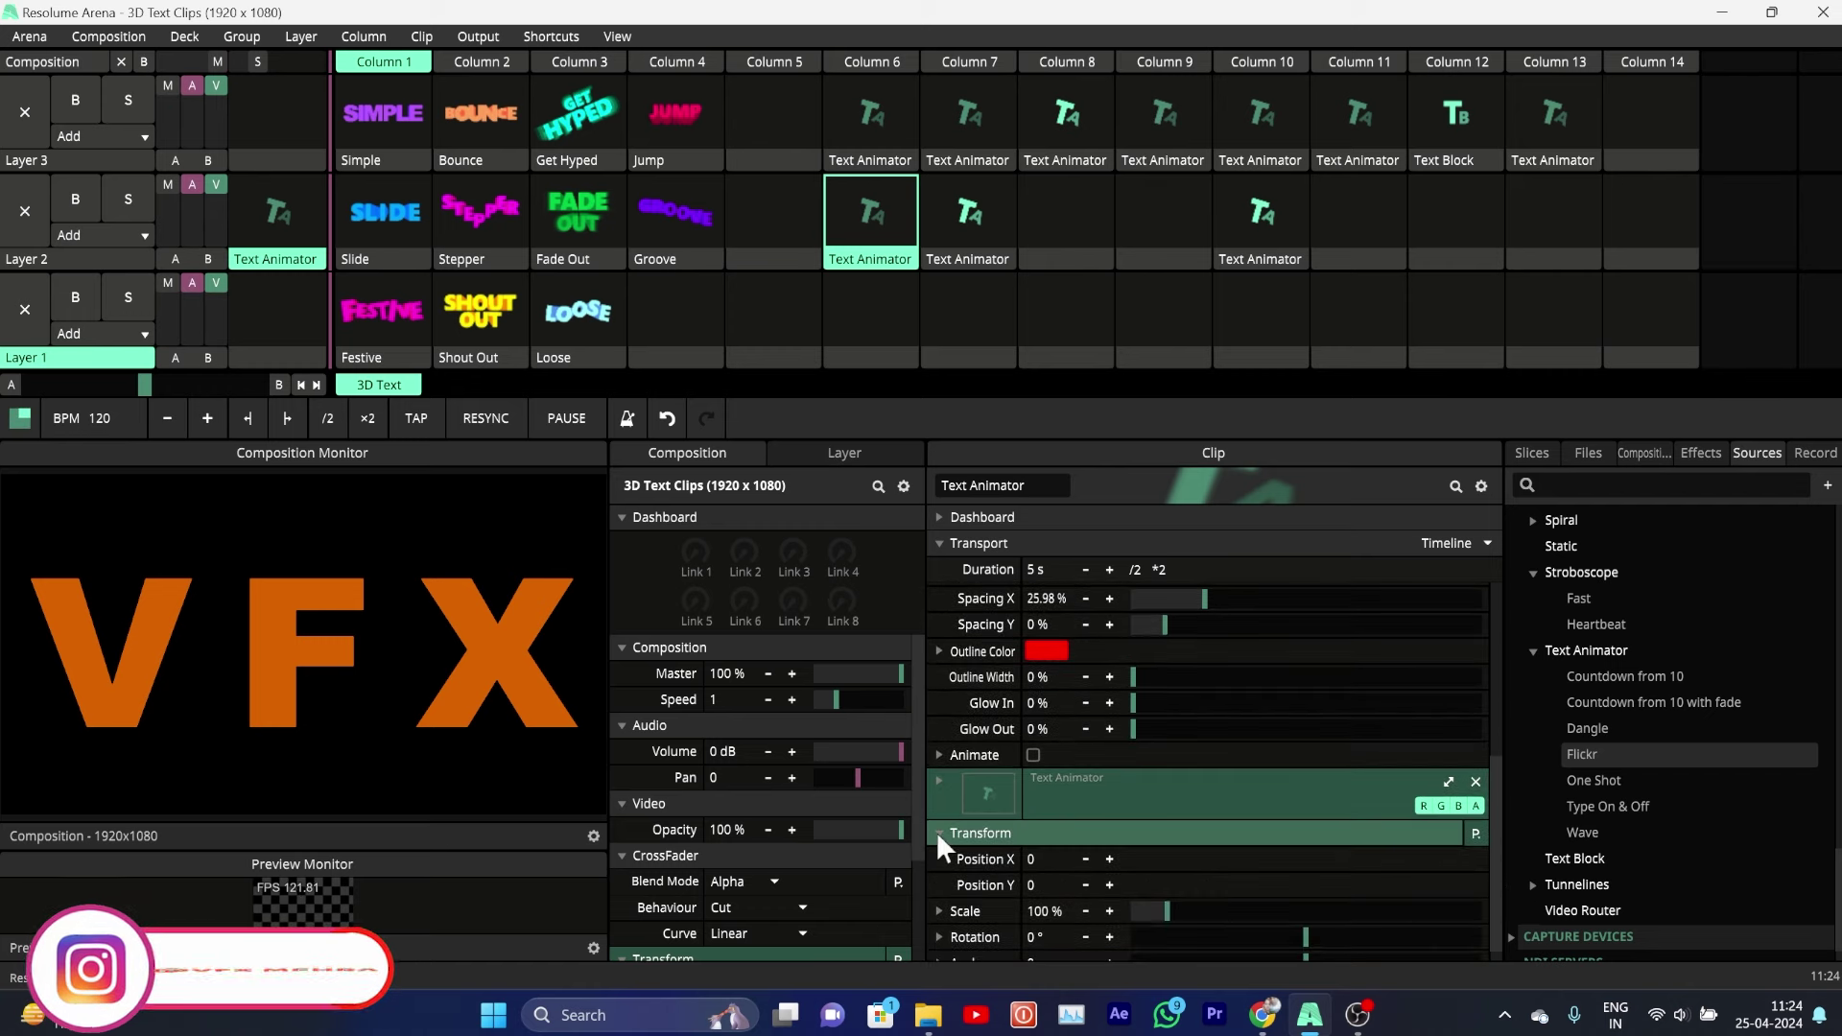
{"action": "left_click", "coordinate": [938, 832]}
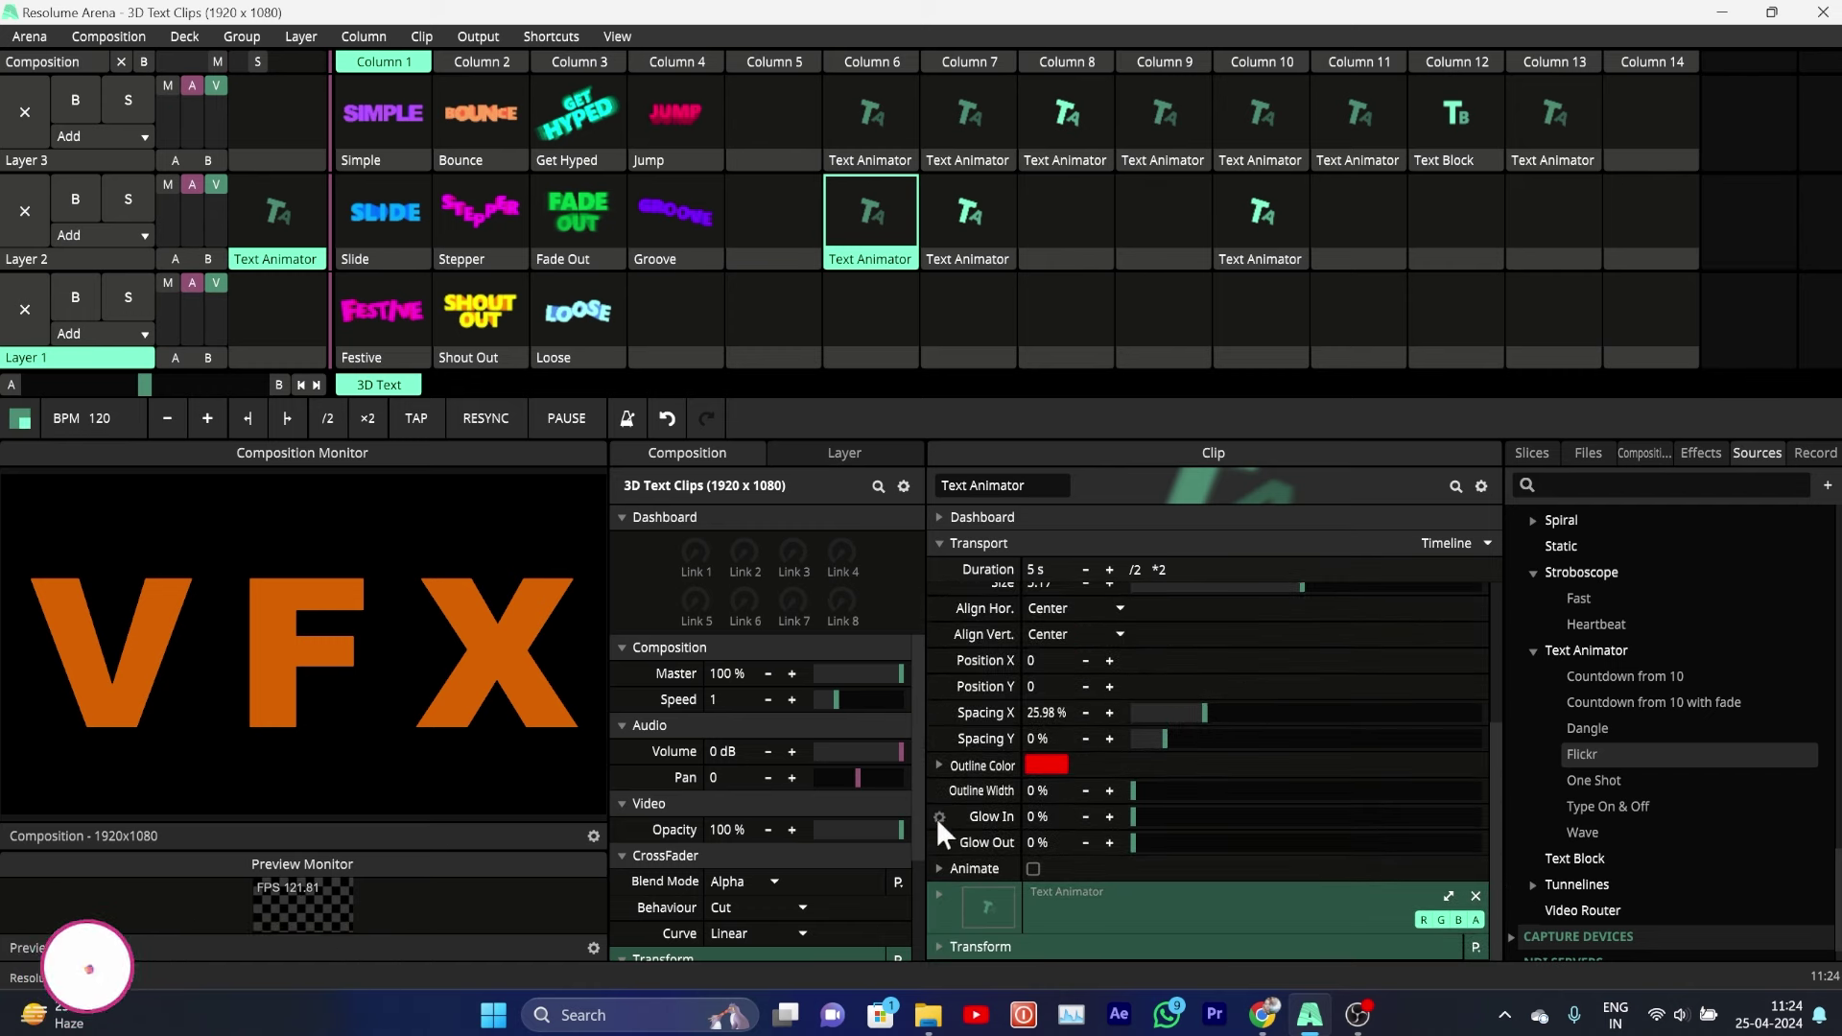
Step: Drag Linear Cloner from the Effects browser onto the VFX clip in Layer 2, Column 6
{"action": "left_click", "coordinate": [1701, 453]}
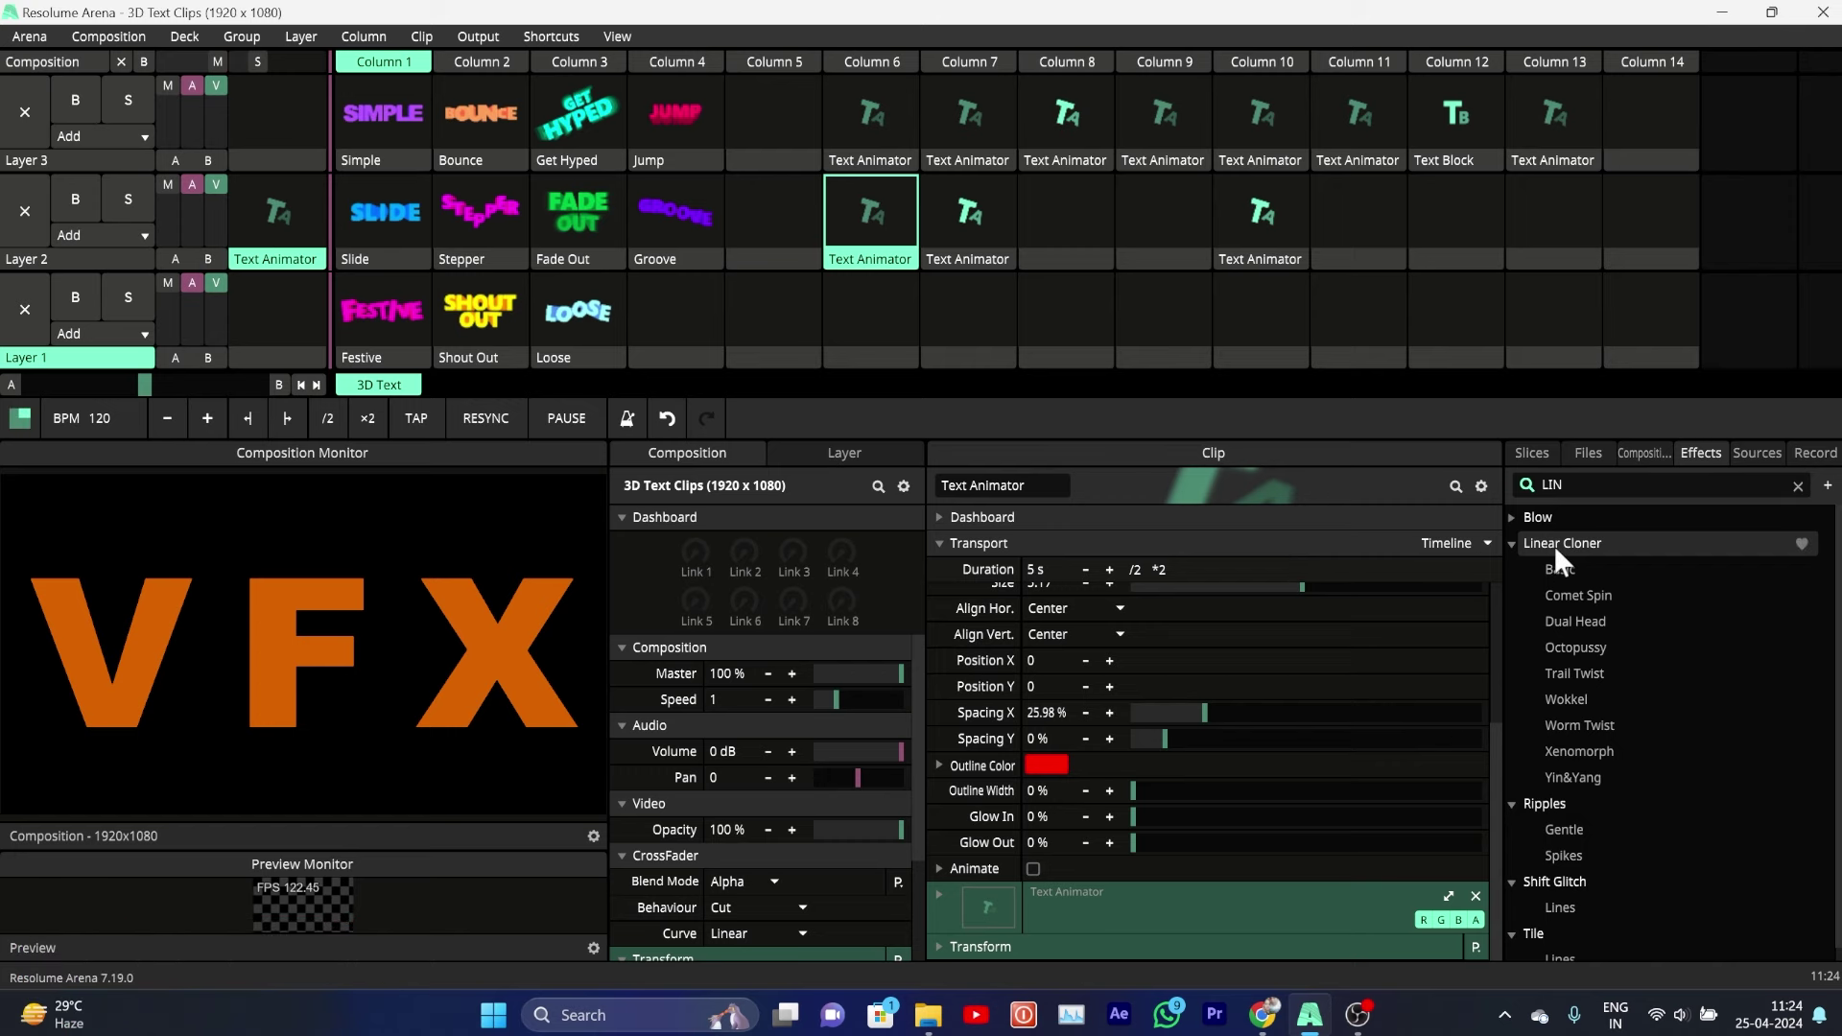
{"action": "left_click_drag", "start_coordinate": [1556, 545], "coordinate": [862, 235]}
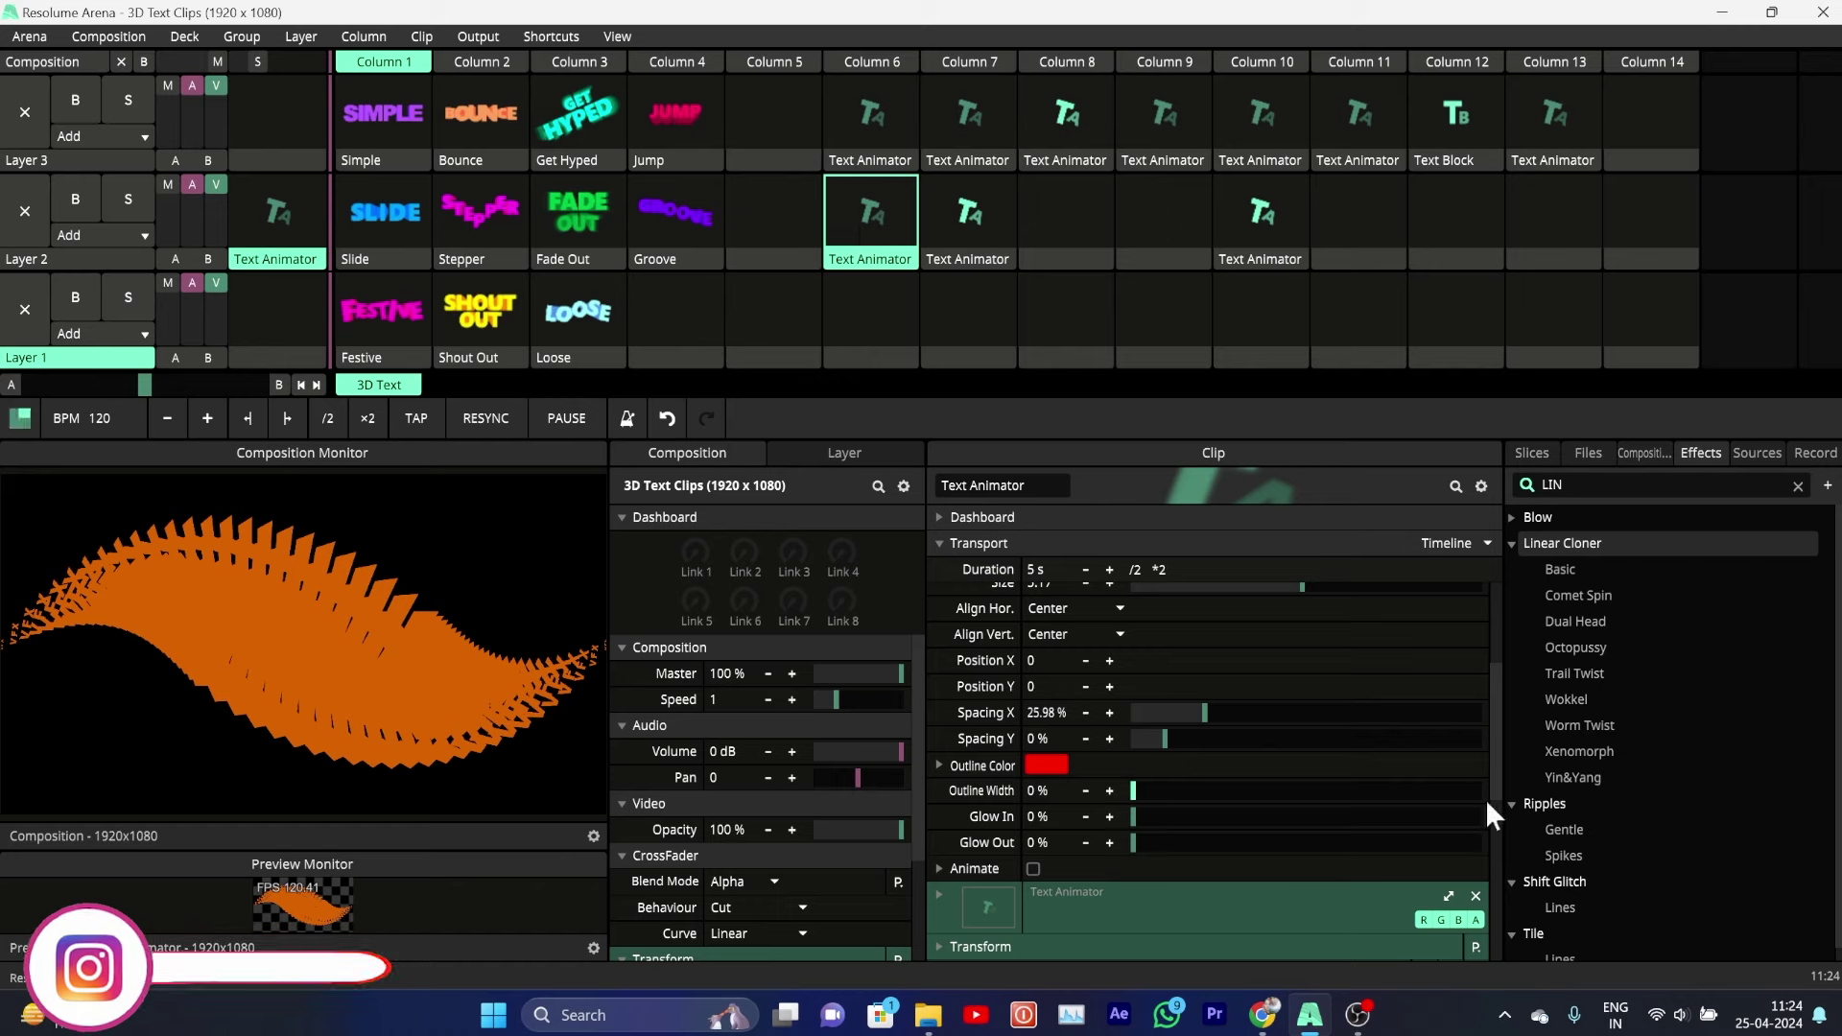
{"action": "left_click_drag", "start_coordinate": [1494, 752], "coordinate": [1499, 893]}
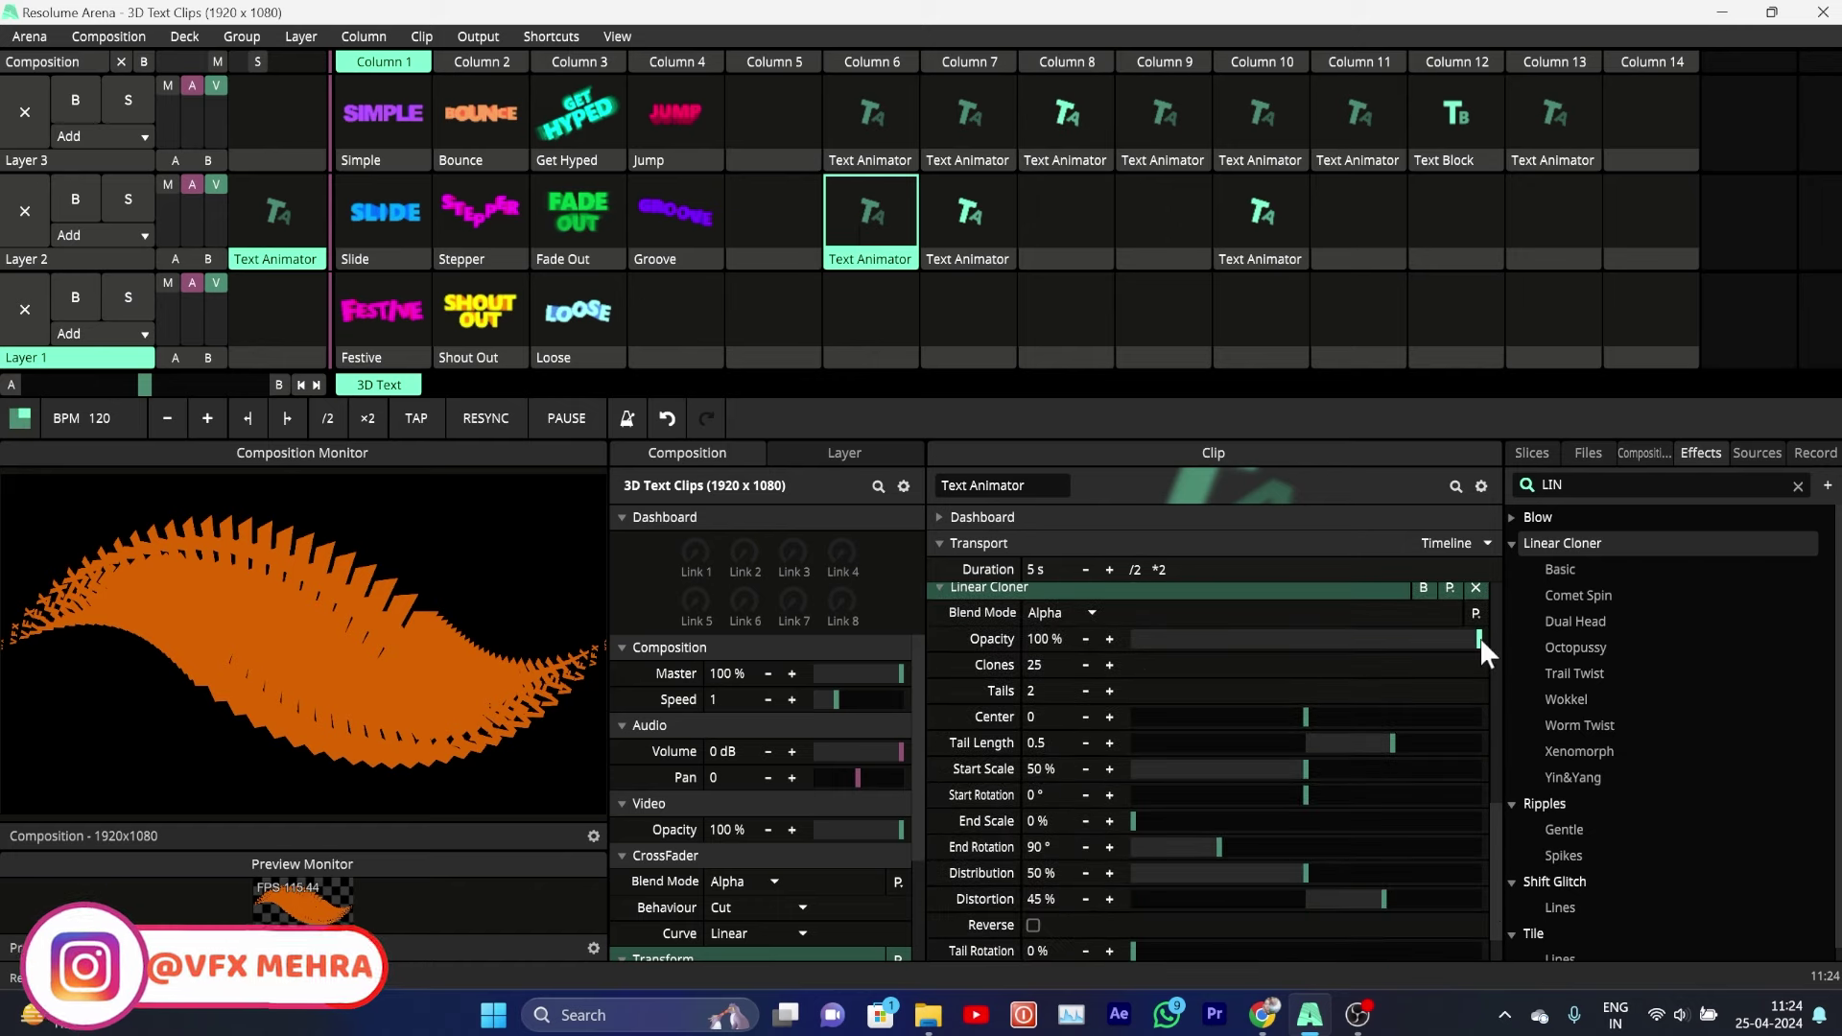
Step: Make the clones semi-transparent and set the Linear Cloner Tails to 1
{"action": "left_click_drag", "start_coordinate": [1479, 639], "coordinate": [1308, 648]}
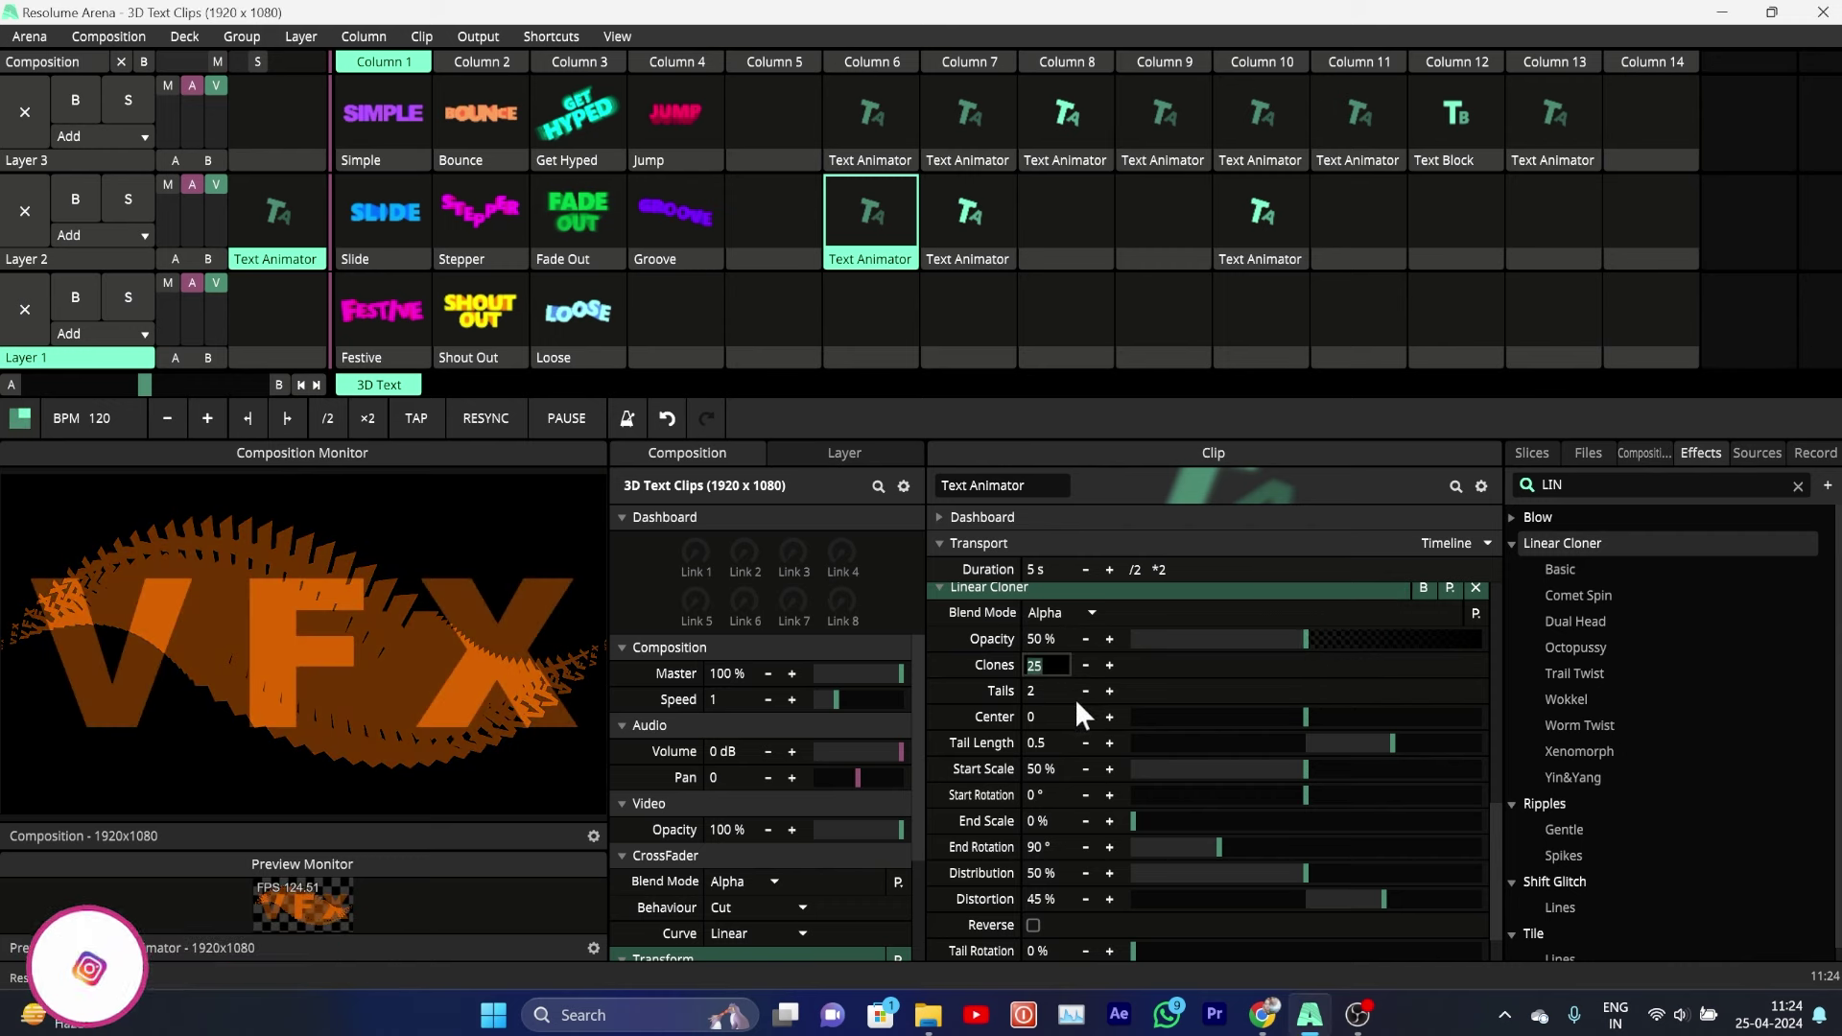
{"action": "type", "text": "50"}
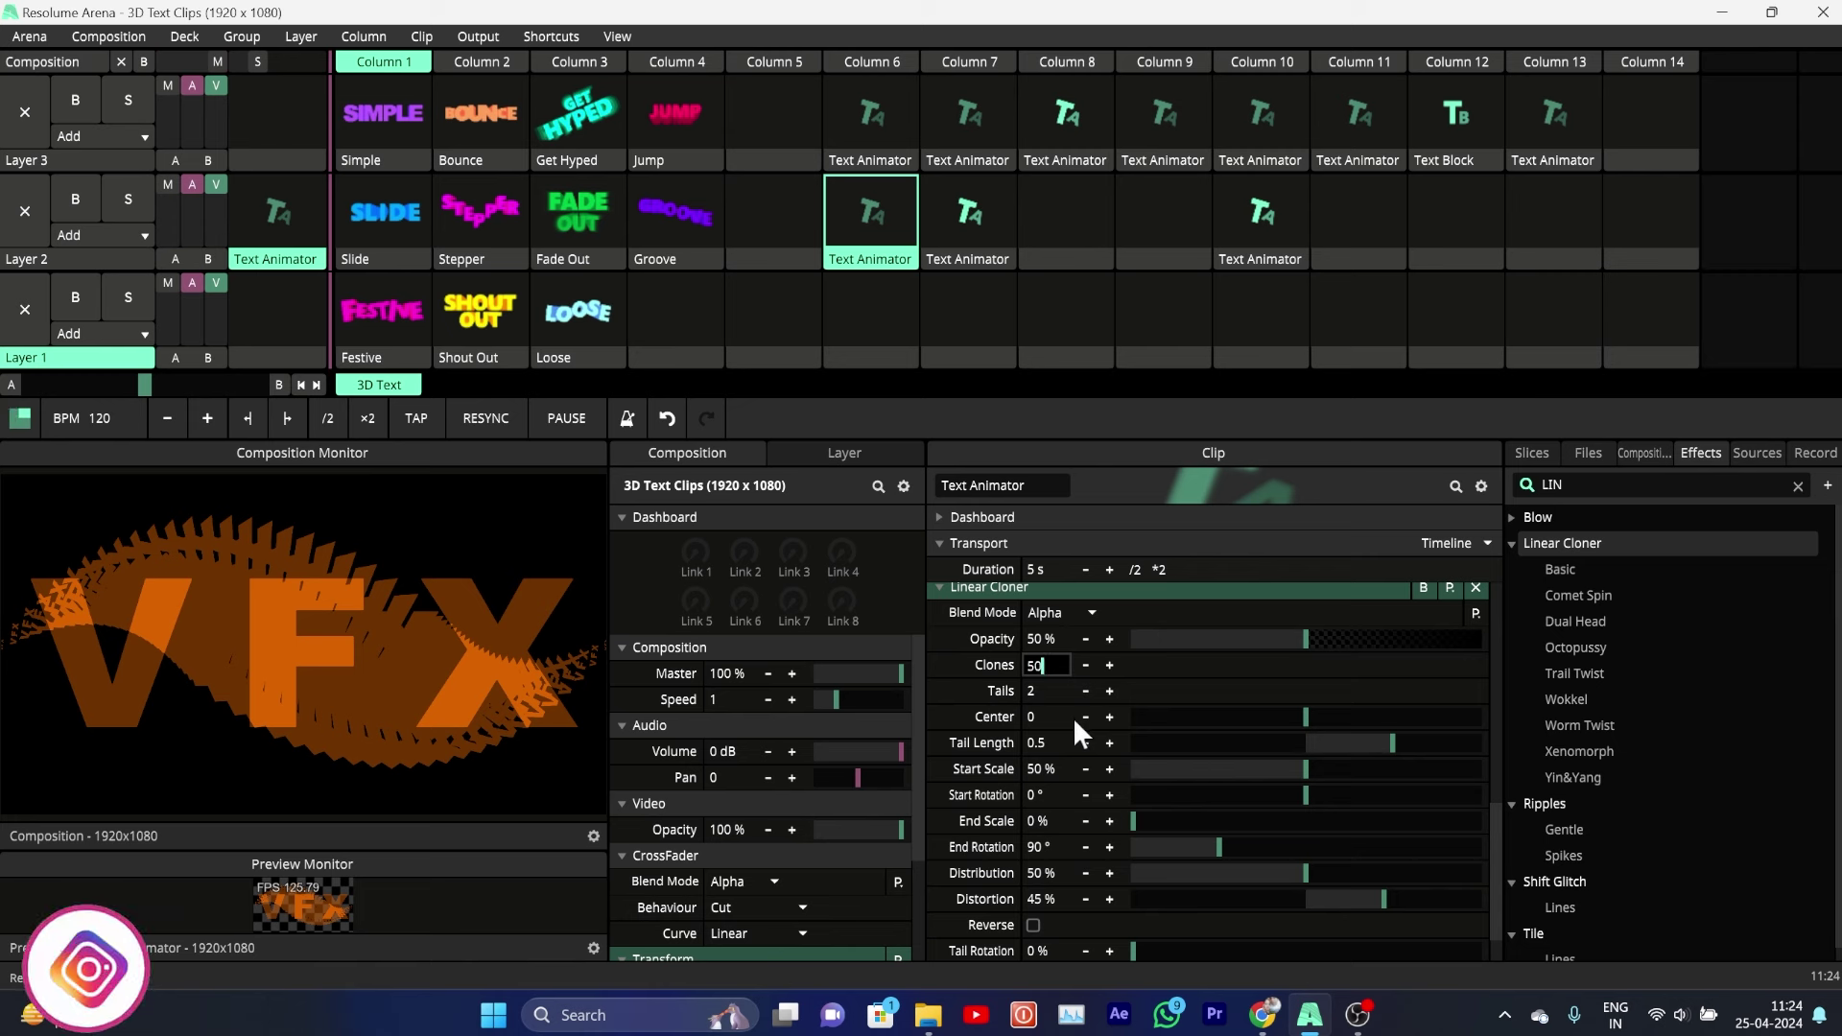
{"action": "double_click", "coordinate": [1031, 691]}
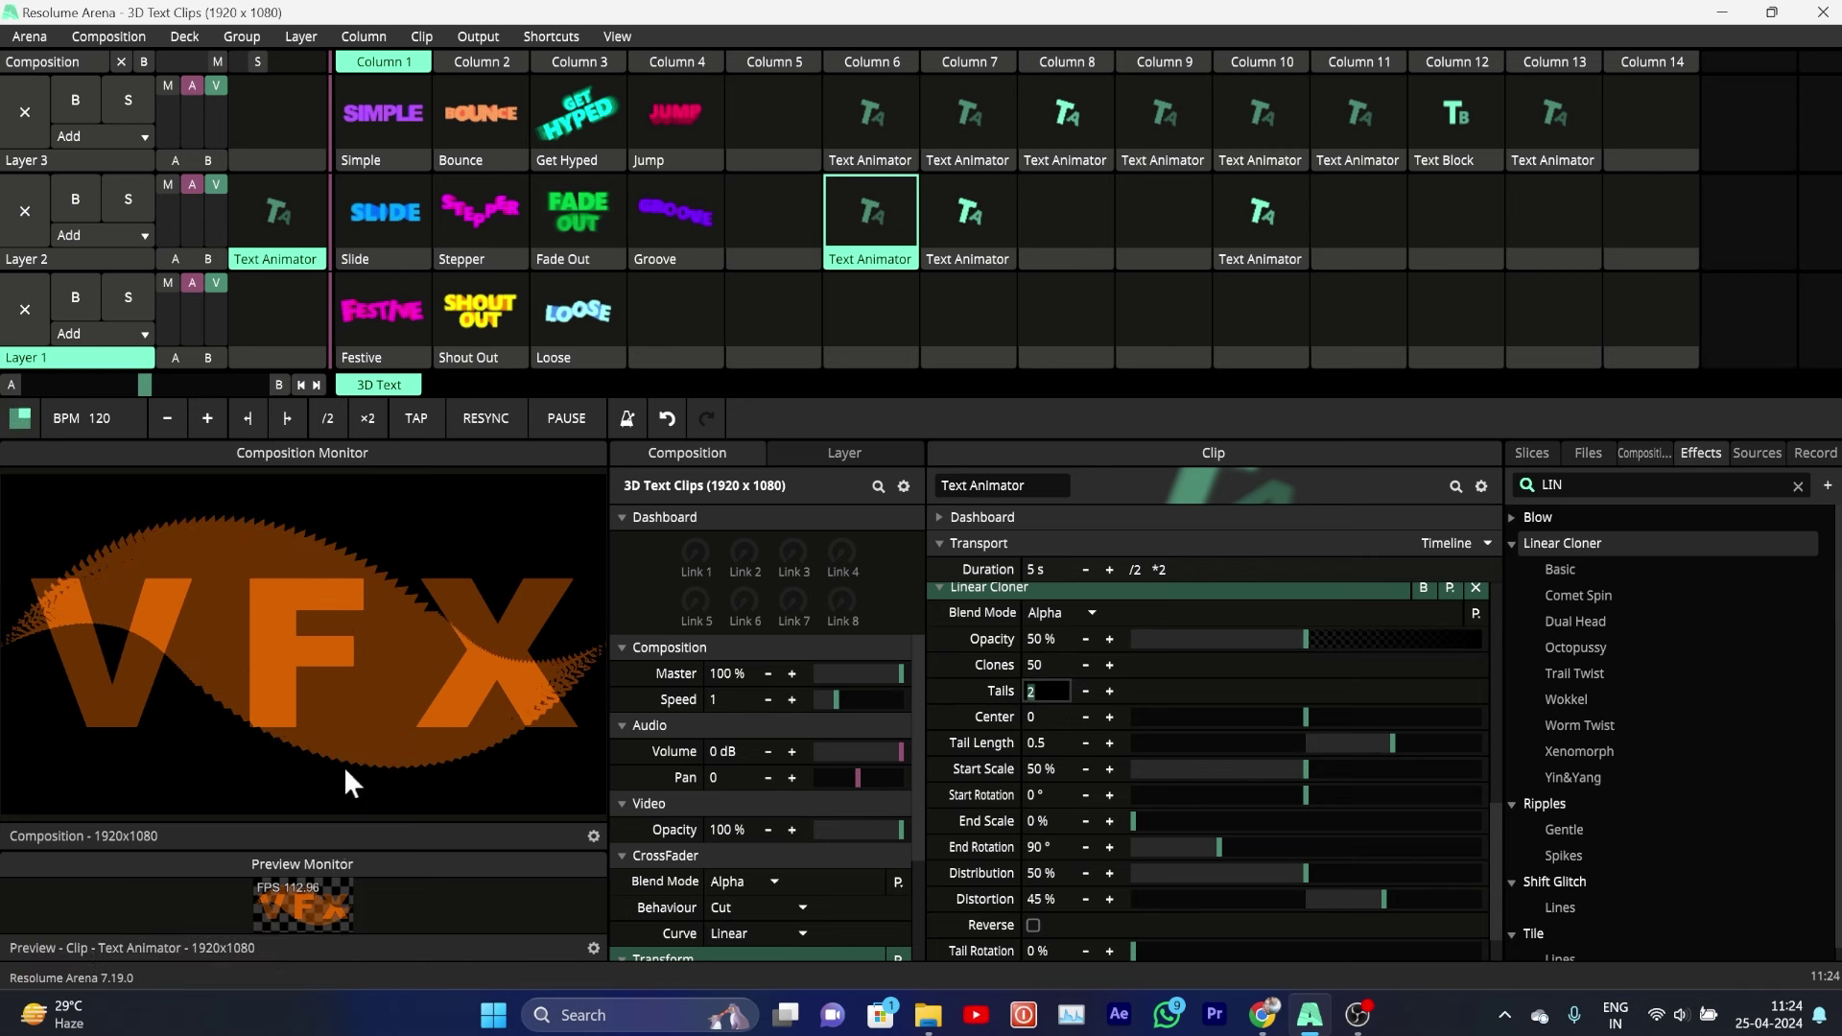
{"action": "left_click", "coordinate": [1110, 691]}
{"action": "left_click", "coordinate": [1110, 690]}
{"action": "left_click", "coordinate": [1110, 691]}
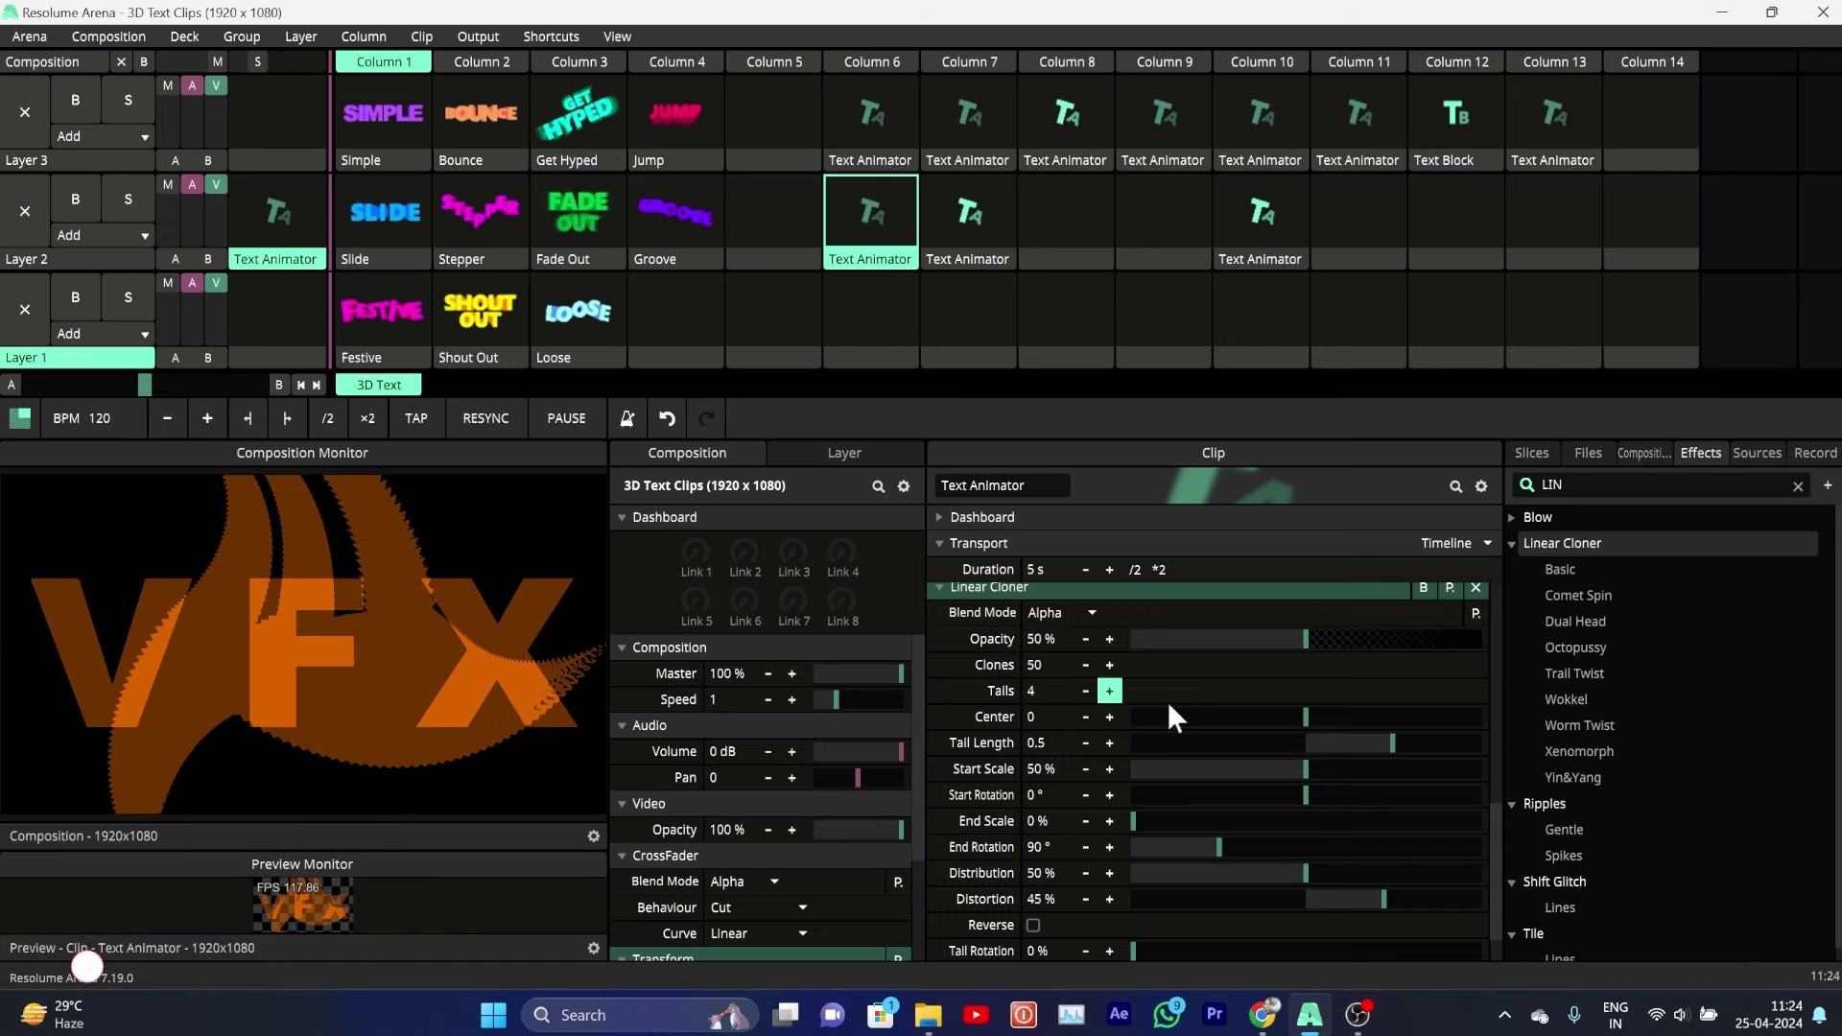
{"action": "left_click", "coordinate": [1085, 691]}
{"action": "left_click", "coordinate": [1085, 690]}
{"action": "left_click", "coordinate": [1085, 691]}
{"action": "left_click", "coordinate": [1085, 691]}
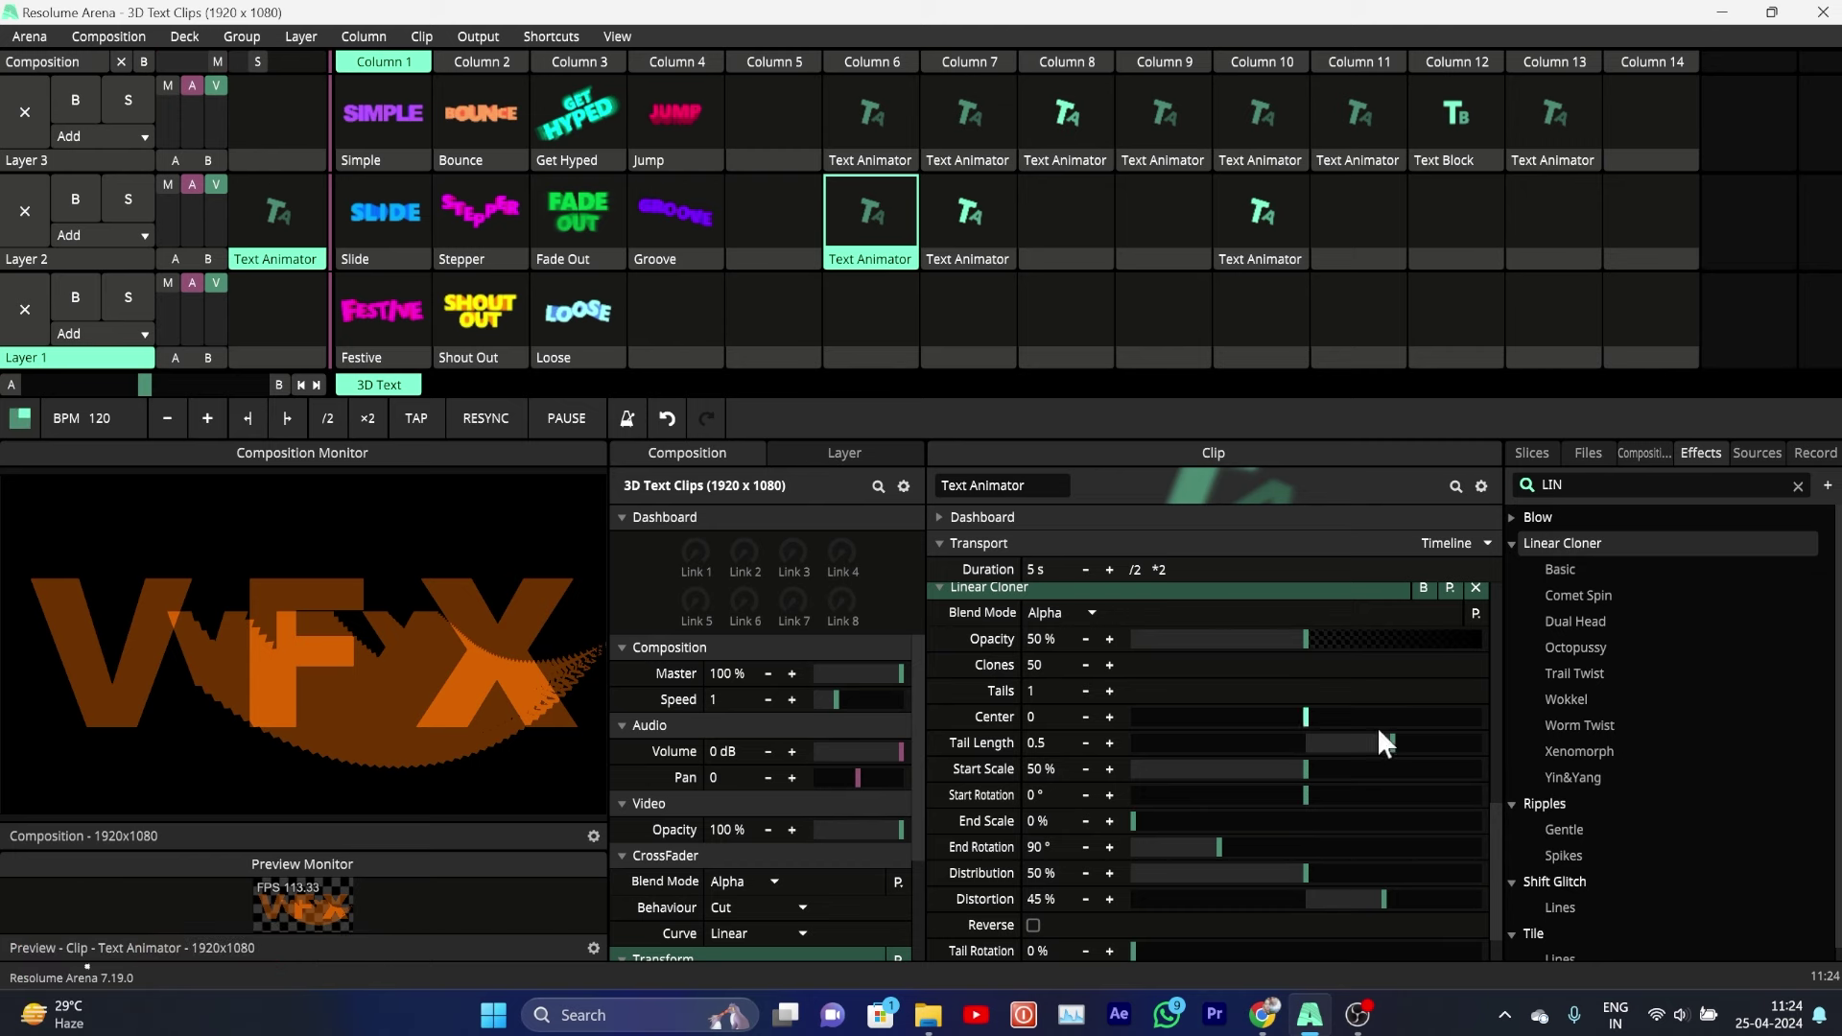
Step: Set Tail Length to 0.1 and Start Scale to 100 %
{"action": "left_click_drag", "start_coordinate": [1393, 742], "coordinate": [1322, 752]}
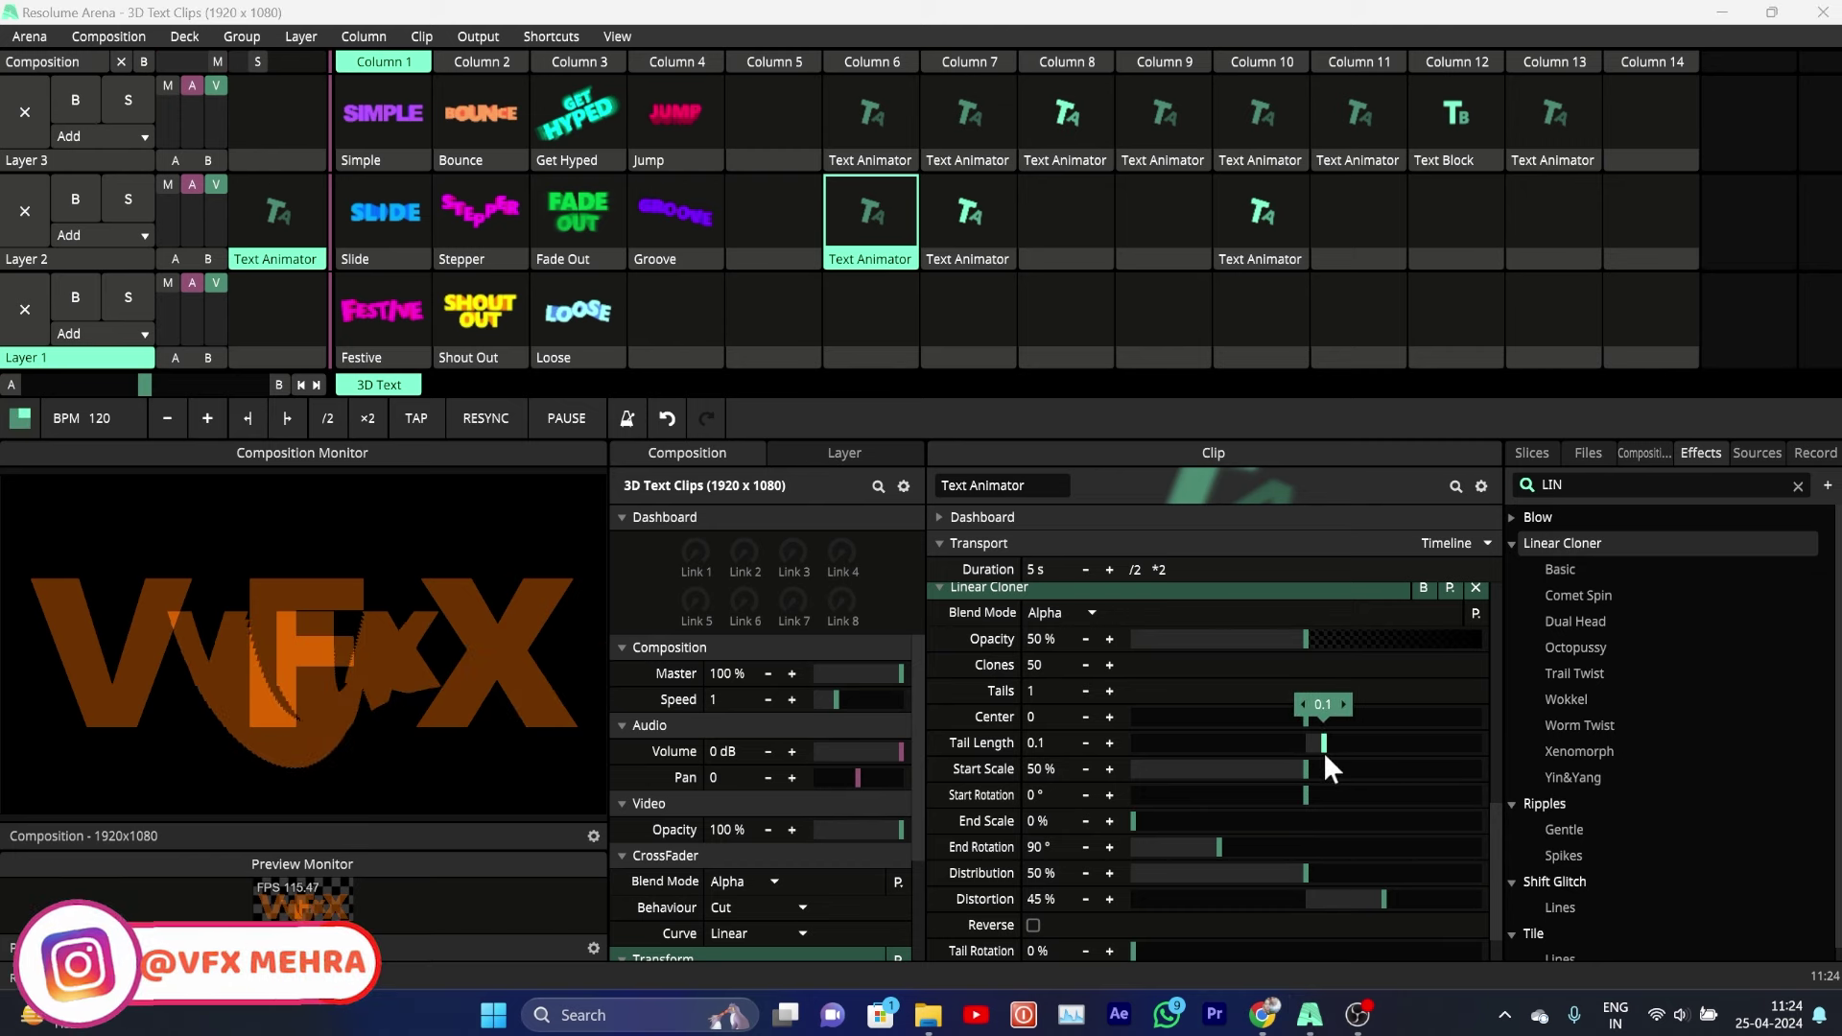
{"action": "double_click", "coordinate": [1038, 769]}
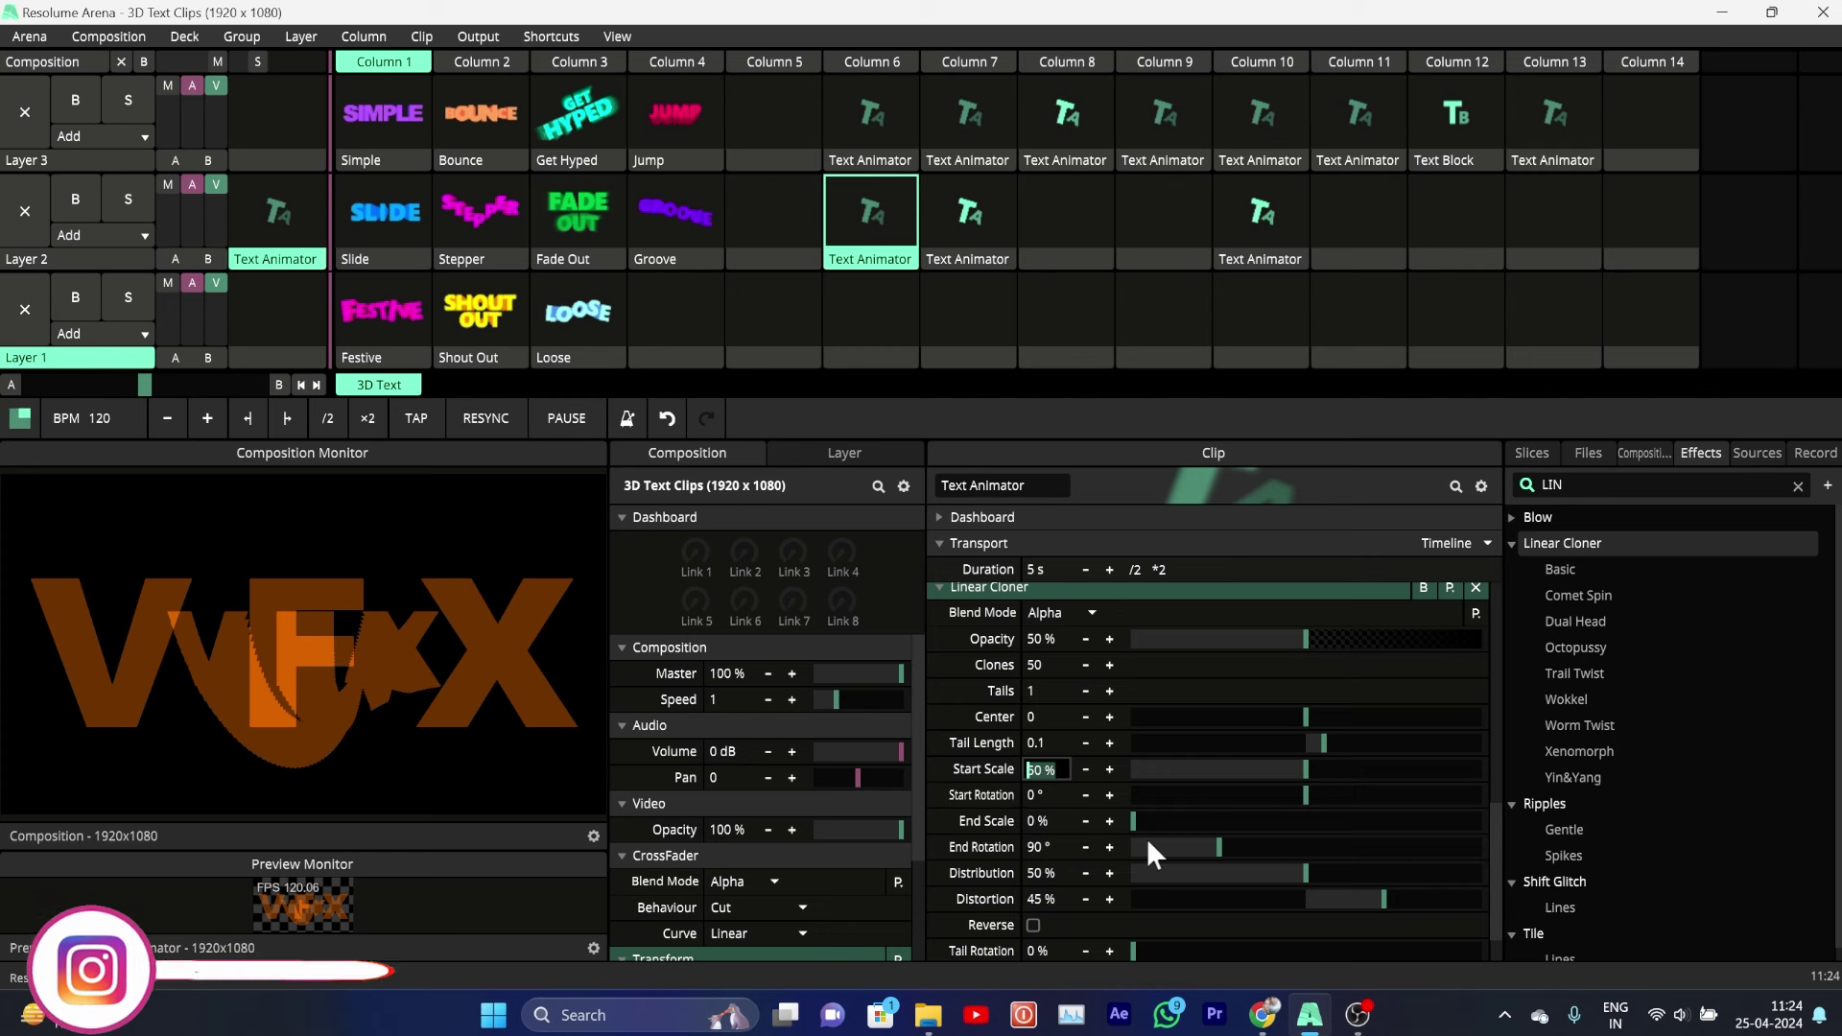
{"action": "type", "text": "100"}
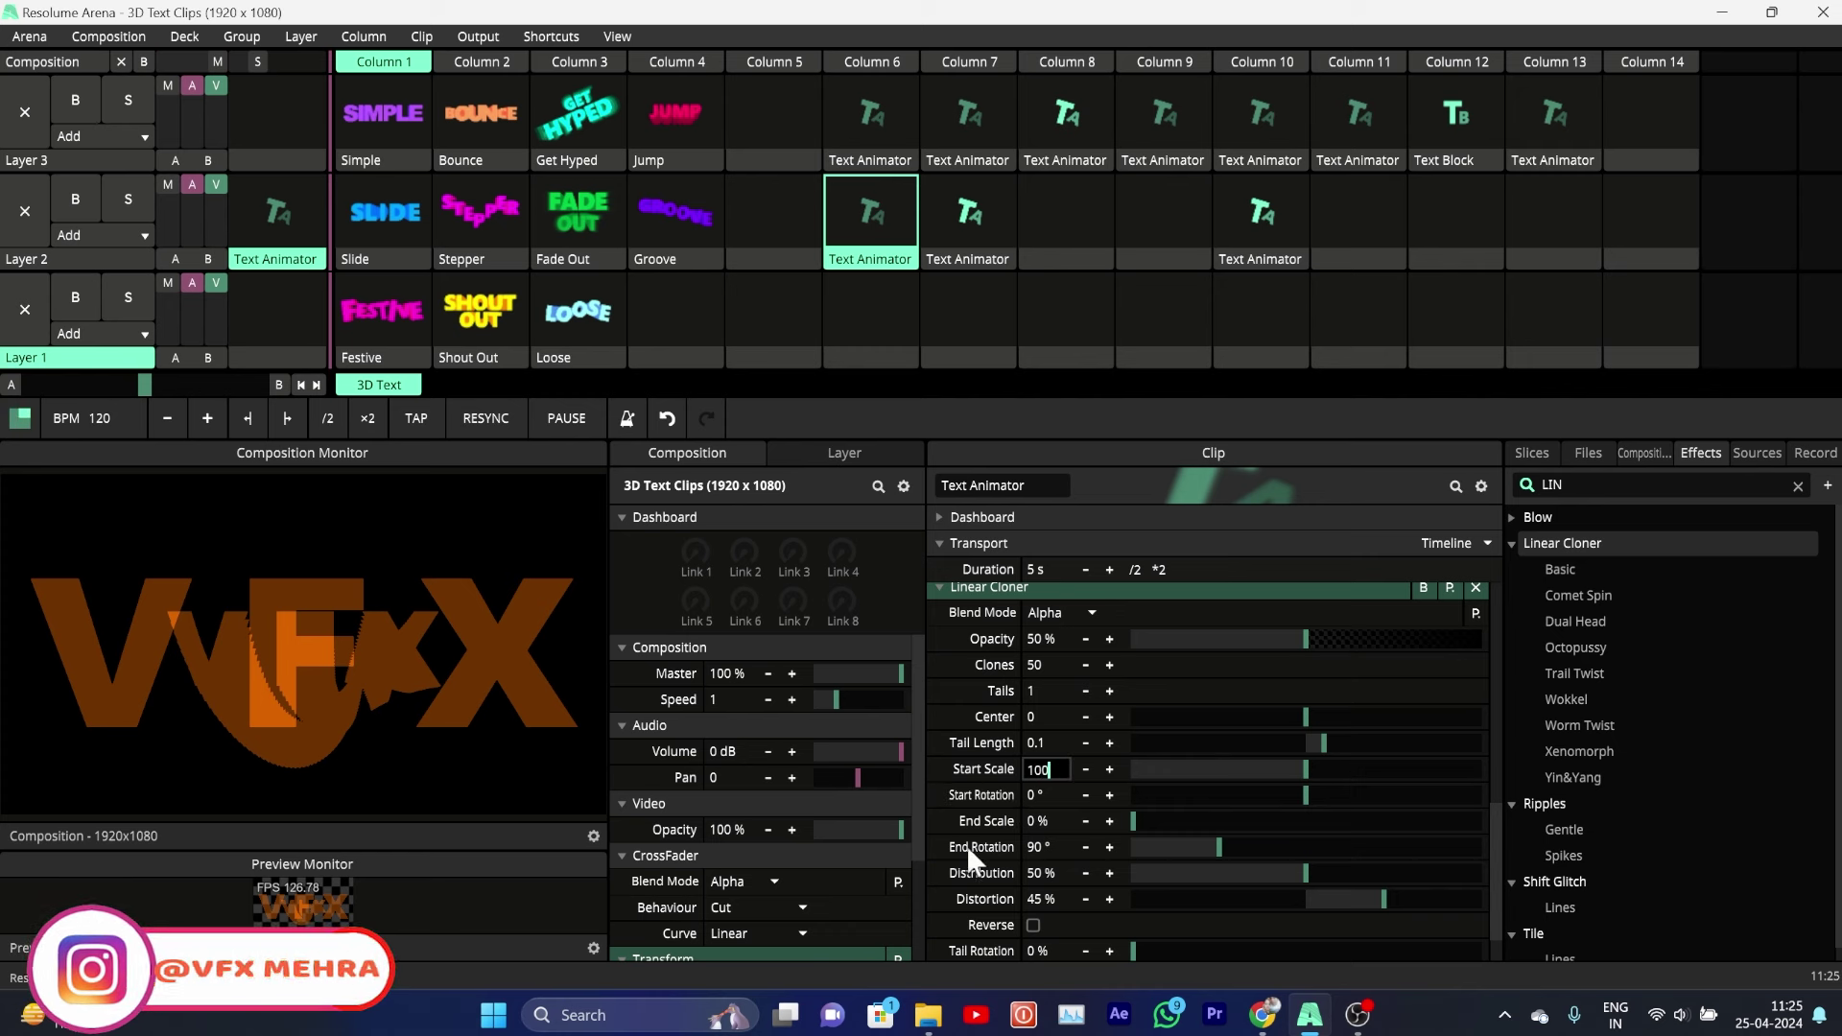
{"action": "left_click", "coordinate": [941, 818]}
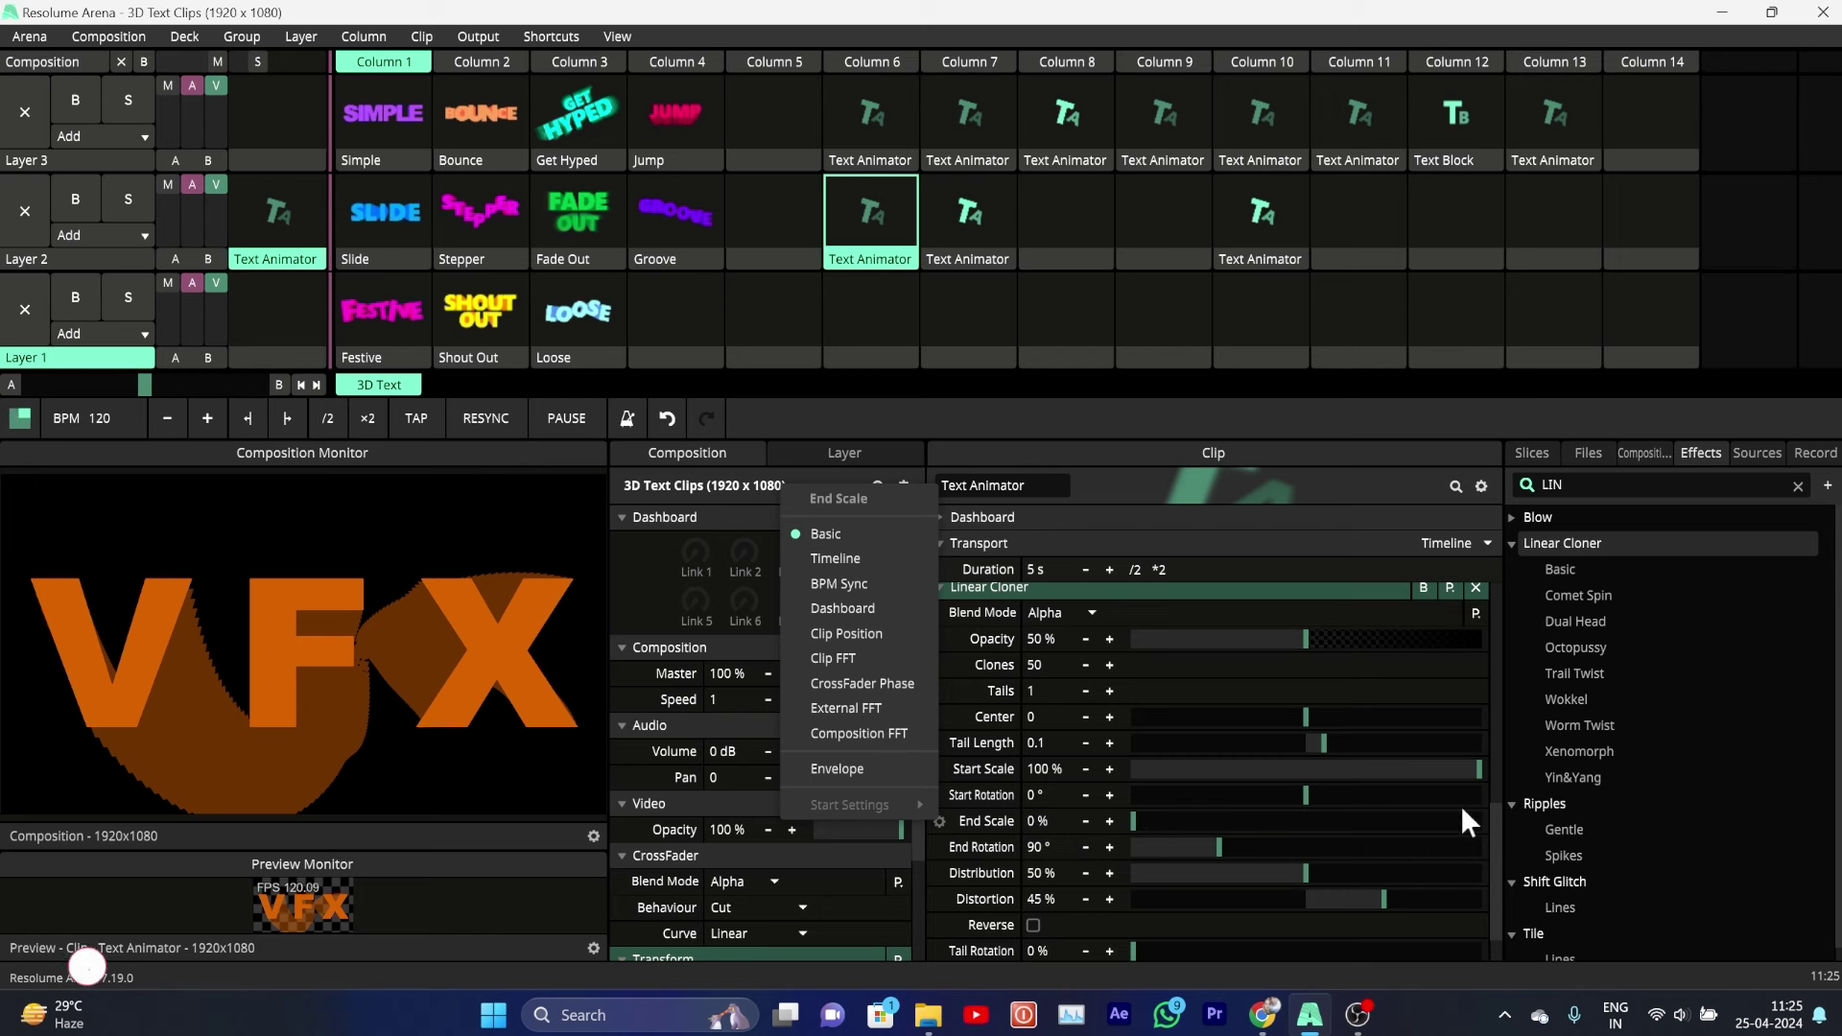
Step: Put End Scale on a Timeline with adjusted in/out points and raise End Rotation to 97.05°
{"action": "left_click_drag", "start_coordinate": [1496, 821], "coordinate": [1505, 849]}
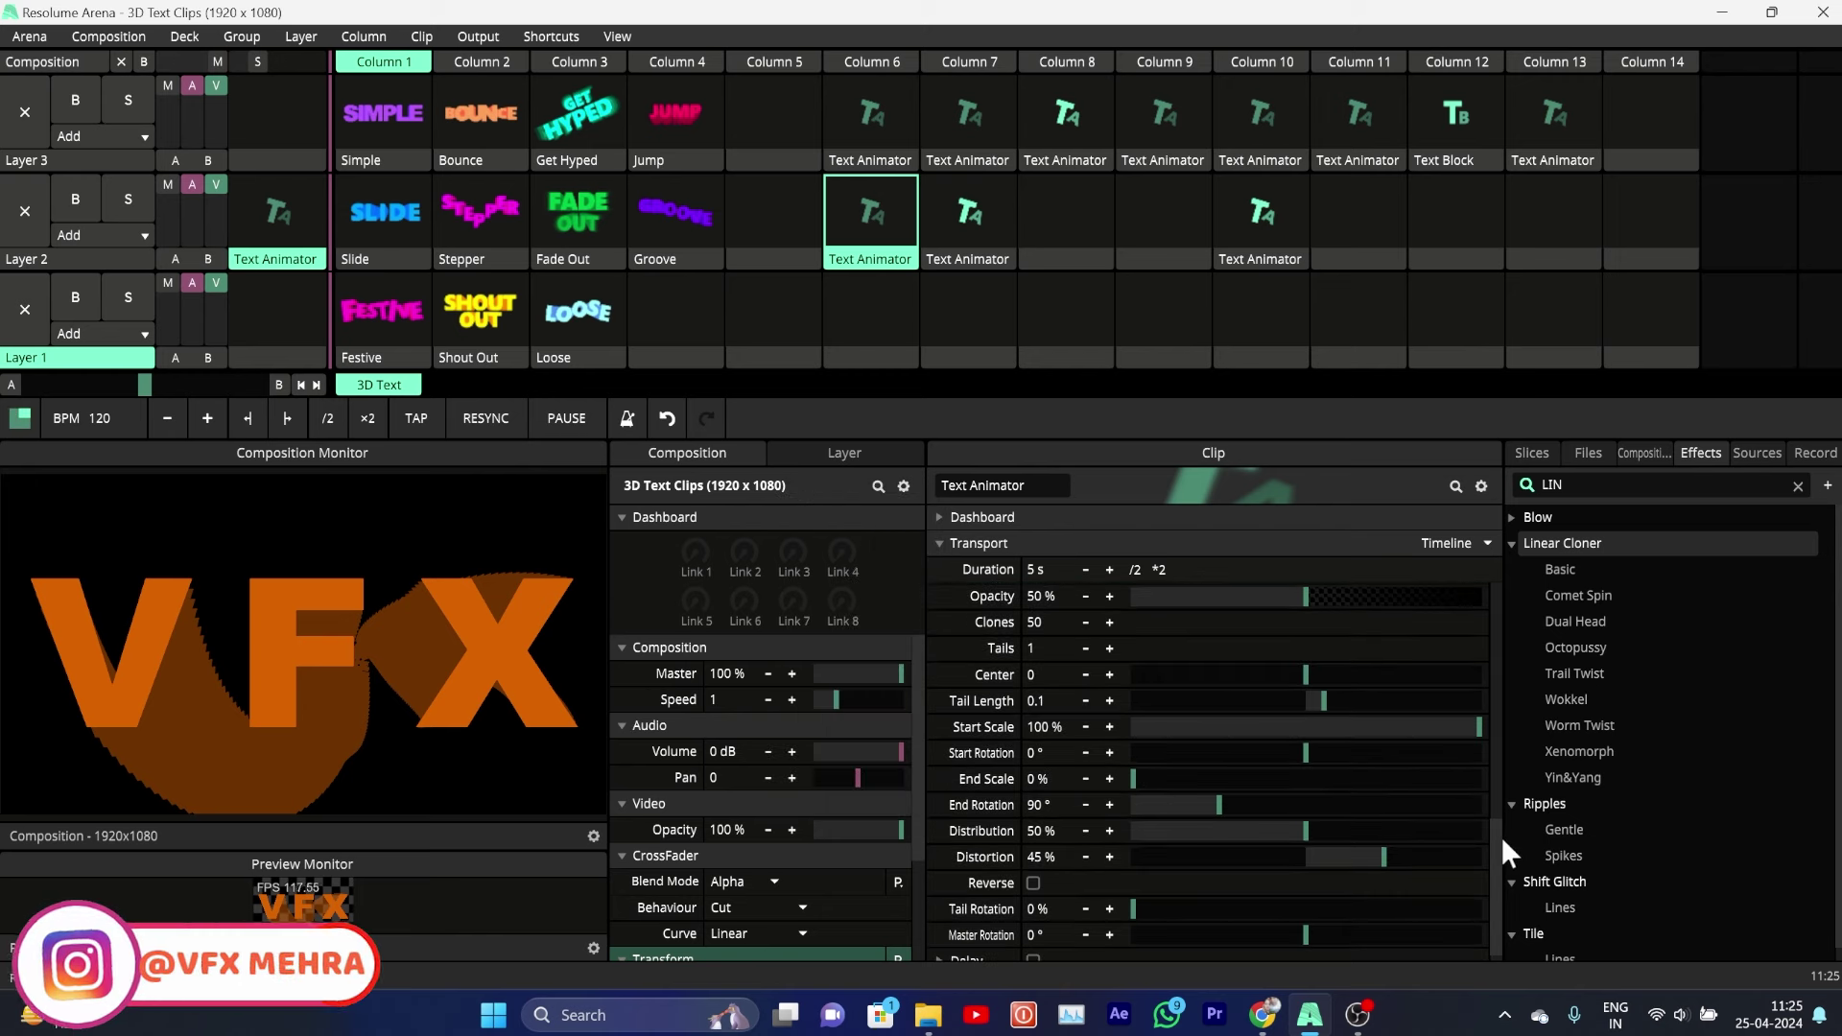
{"action": "left_click", "coordinate": [941, 779]}
{"action": "left_click", "coordinate": [850, 518]}
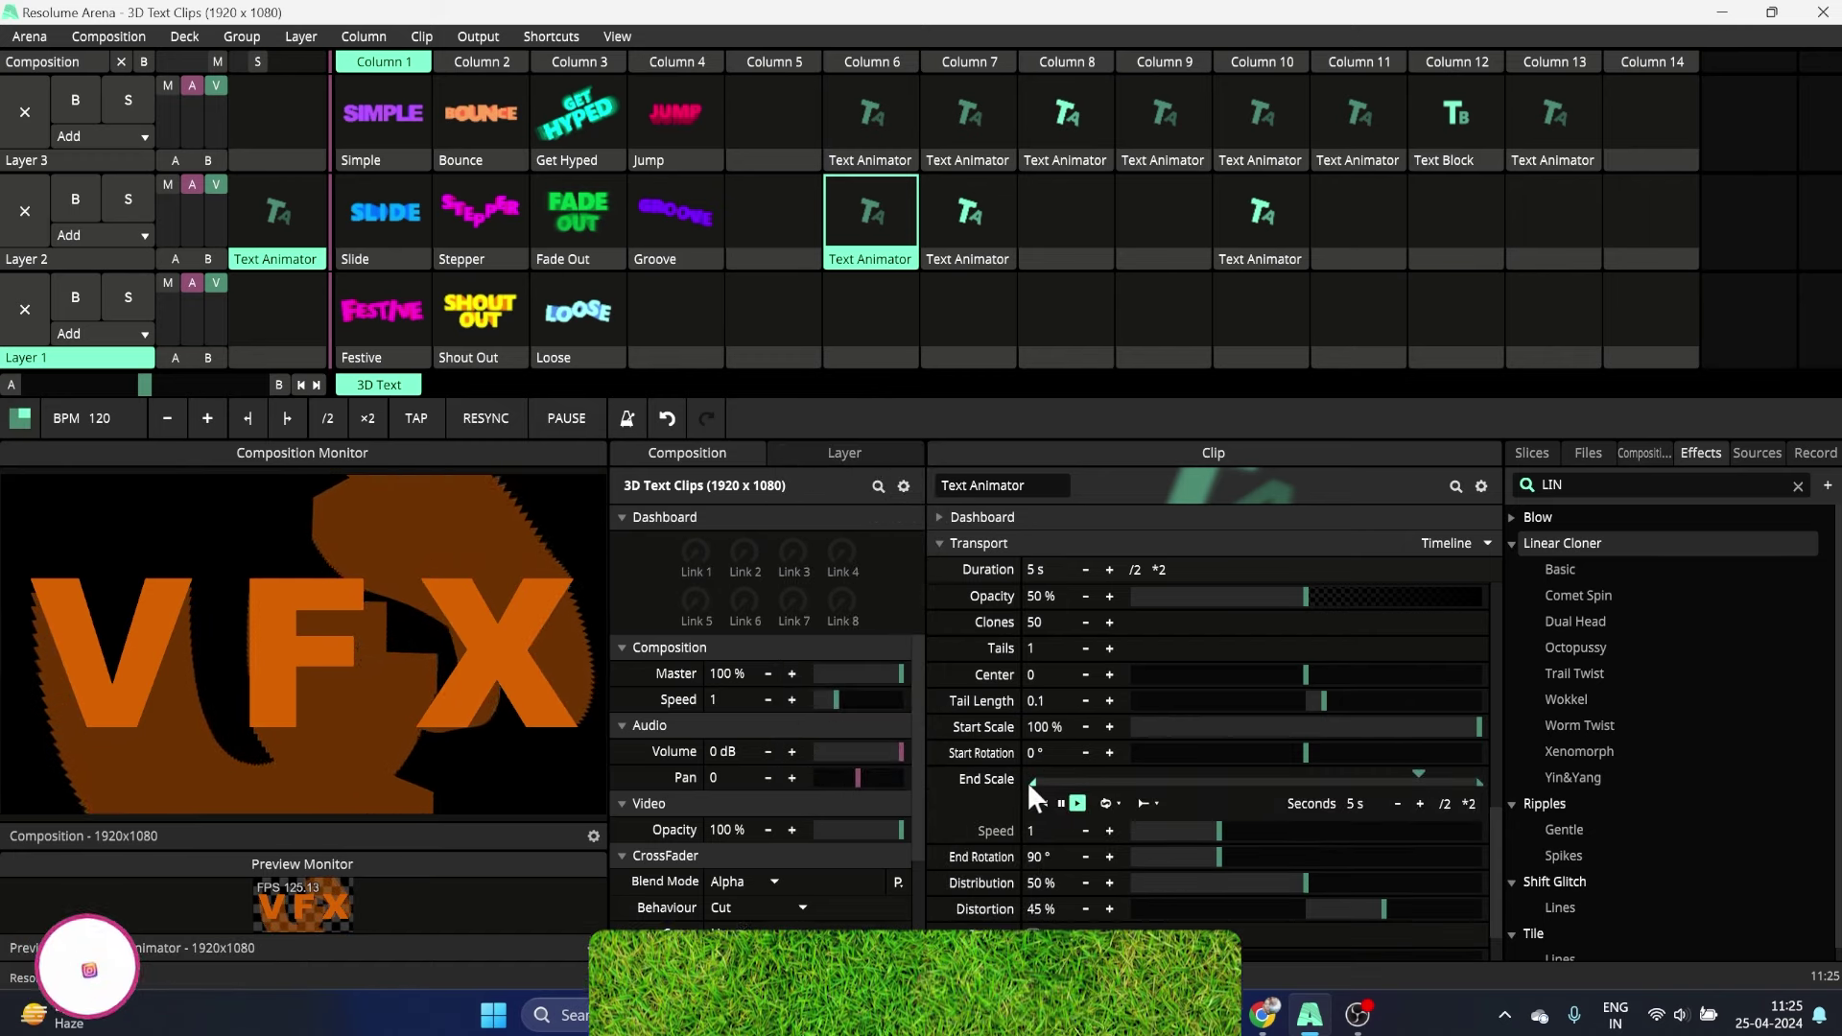
{"action": "left_click_drag", "start_coordinate": [1028, 781], "coordinate": [1253, 808]}
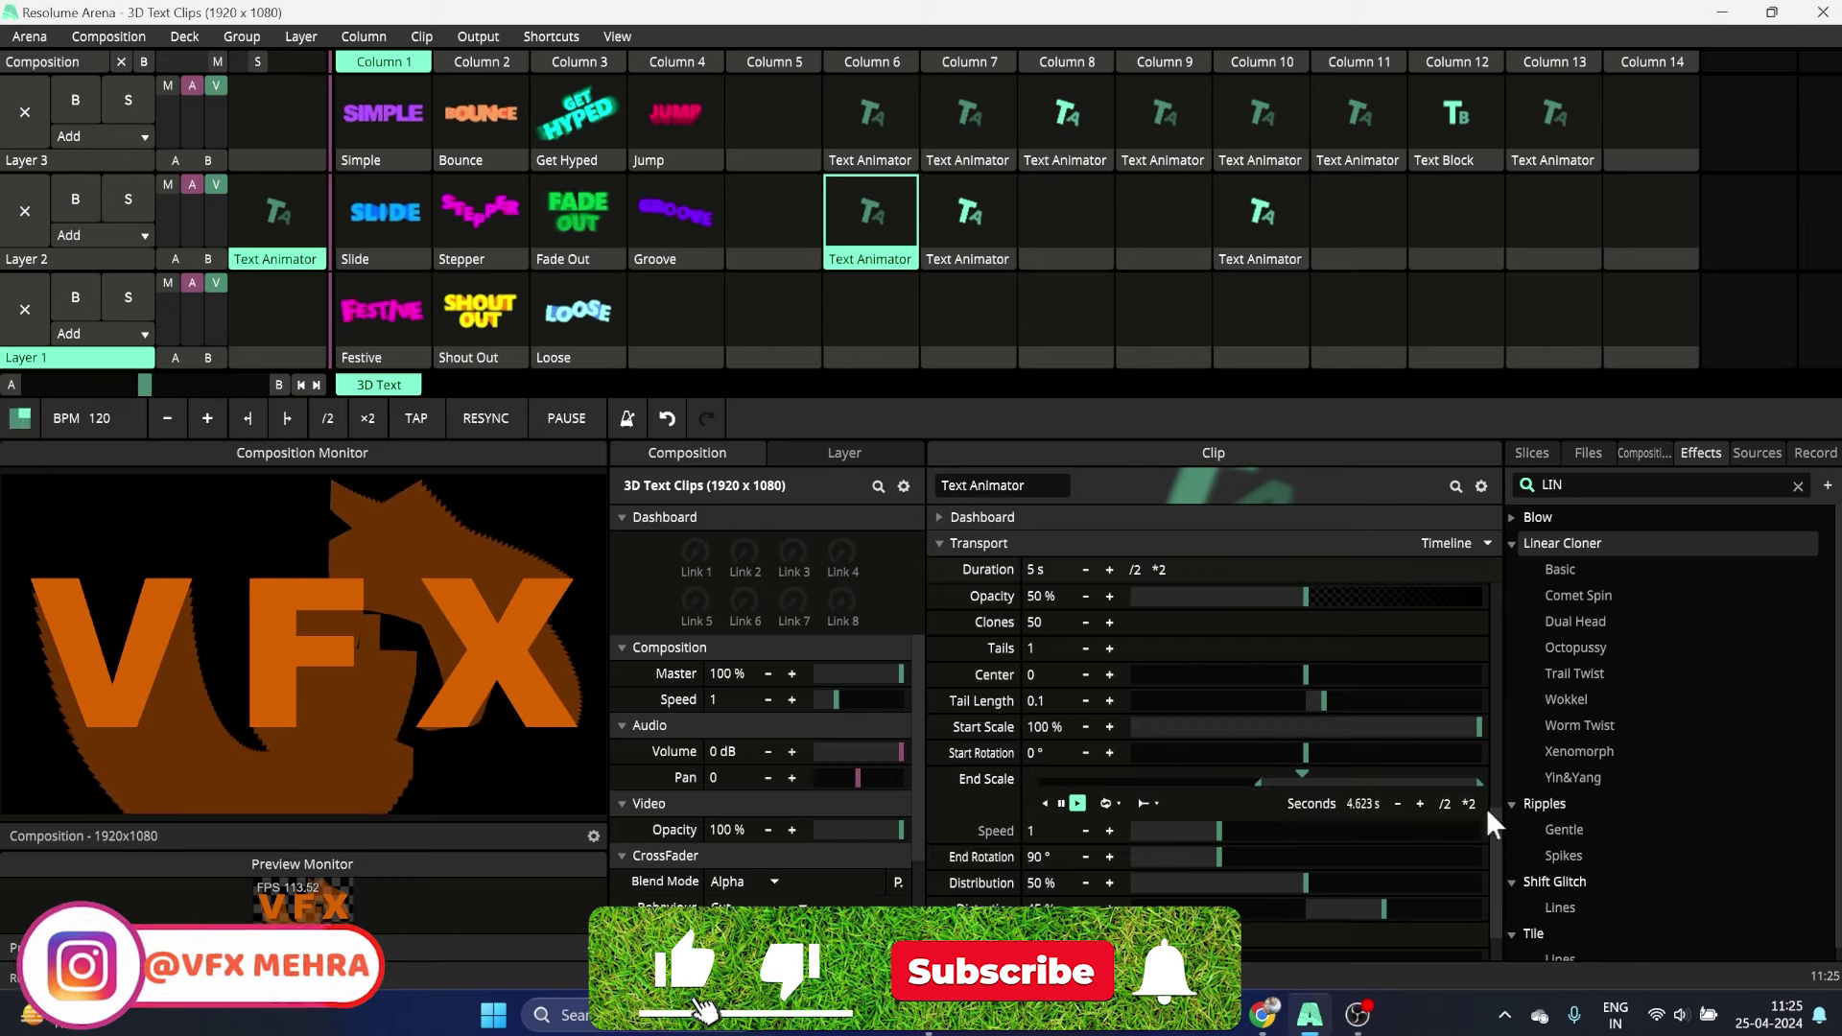
{"action": "left_click_drag", "start_coordinate": [1479, 781], "coordinate": [1398, 783]}
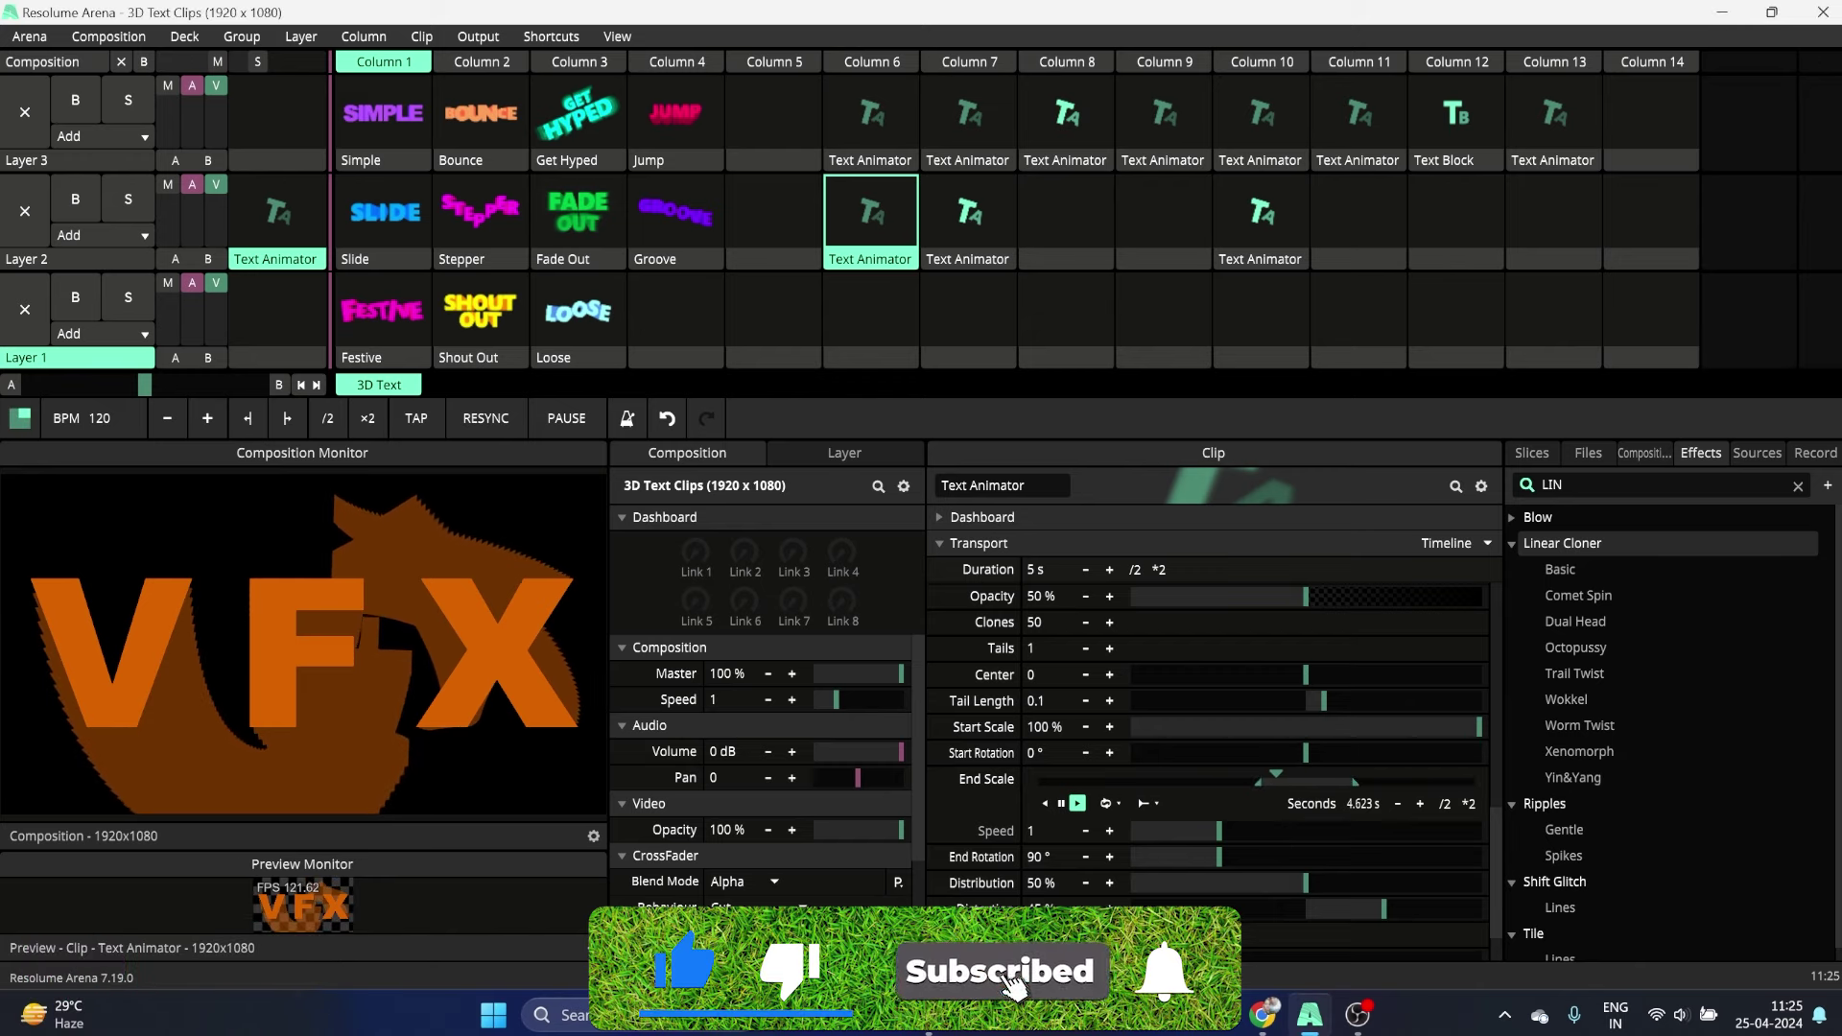
{"action": "left_click_drag", "start_coordinate": [1499, 842], "coordinate": [1501, 878]}
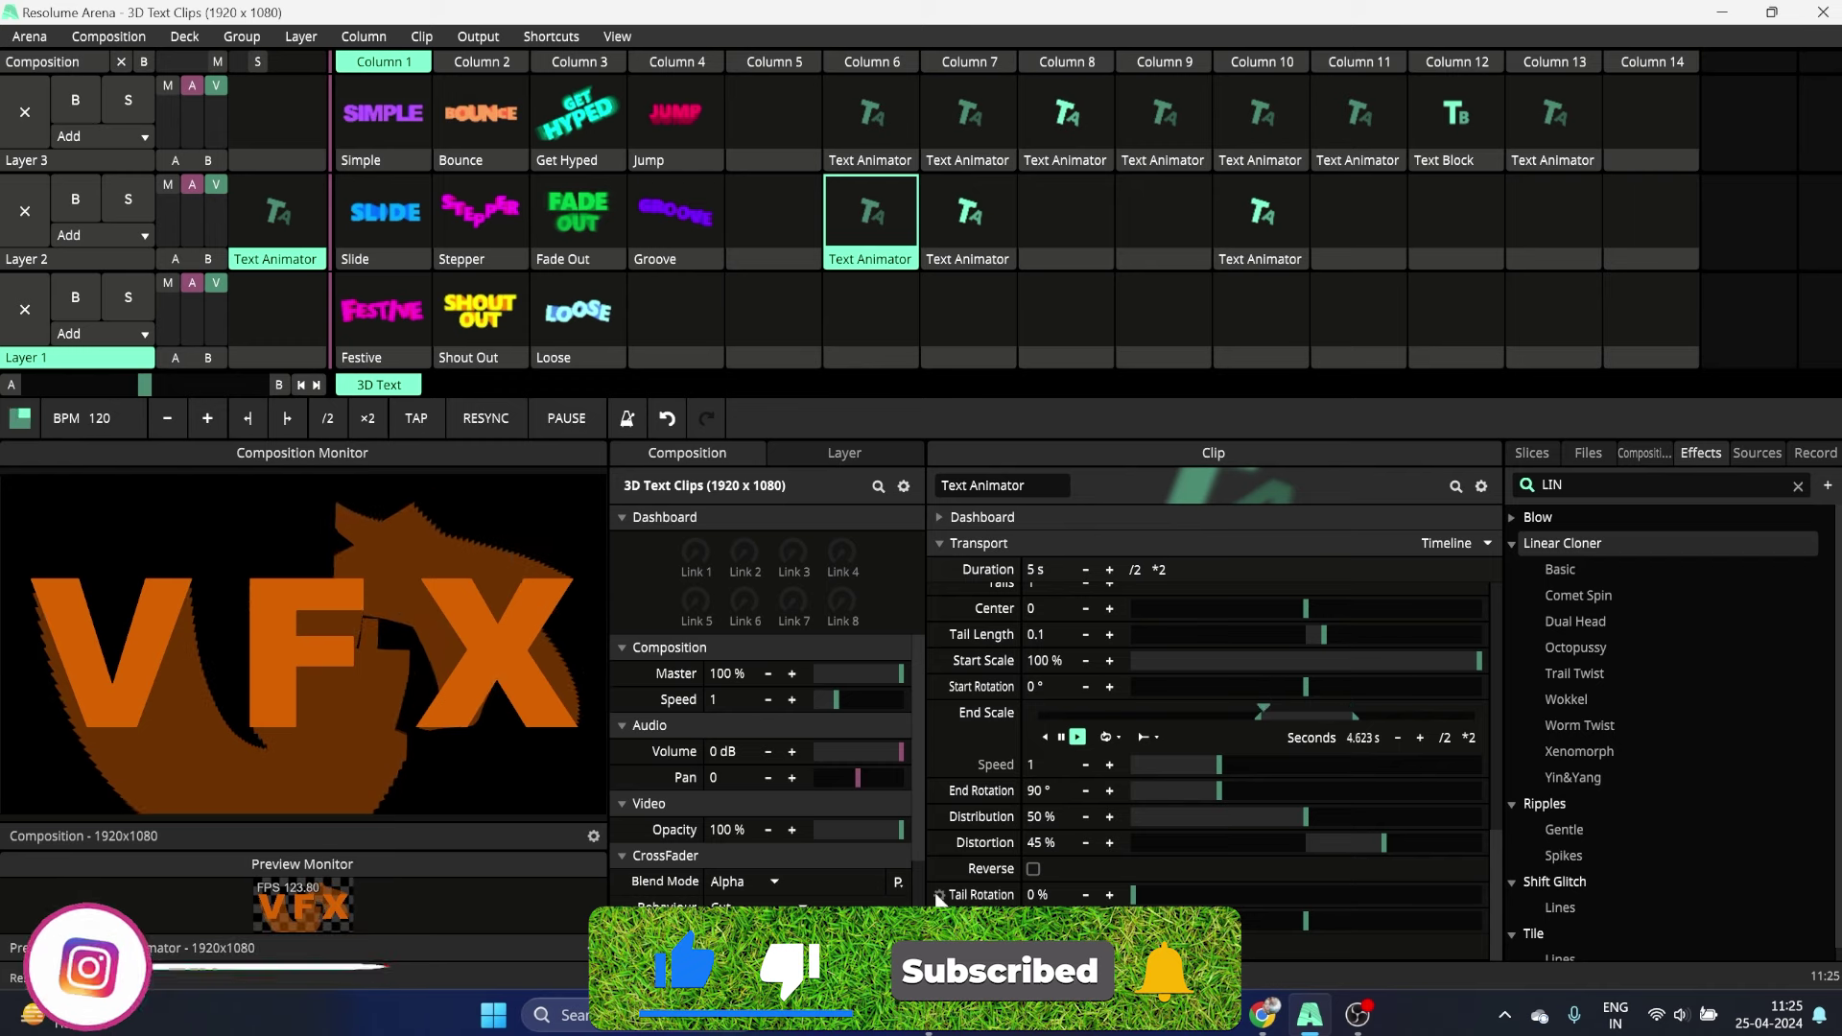
{"action": "left_click_drag", "start_coordinate": [1219, 792], "coordinate": [1227, 806]}
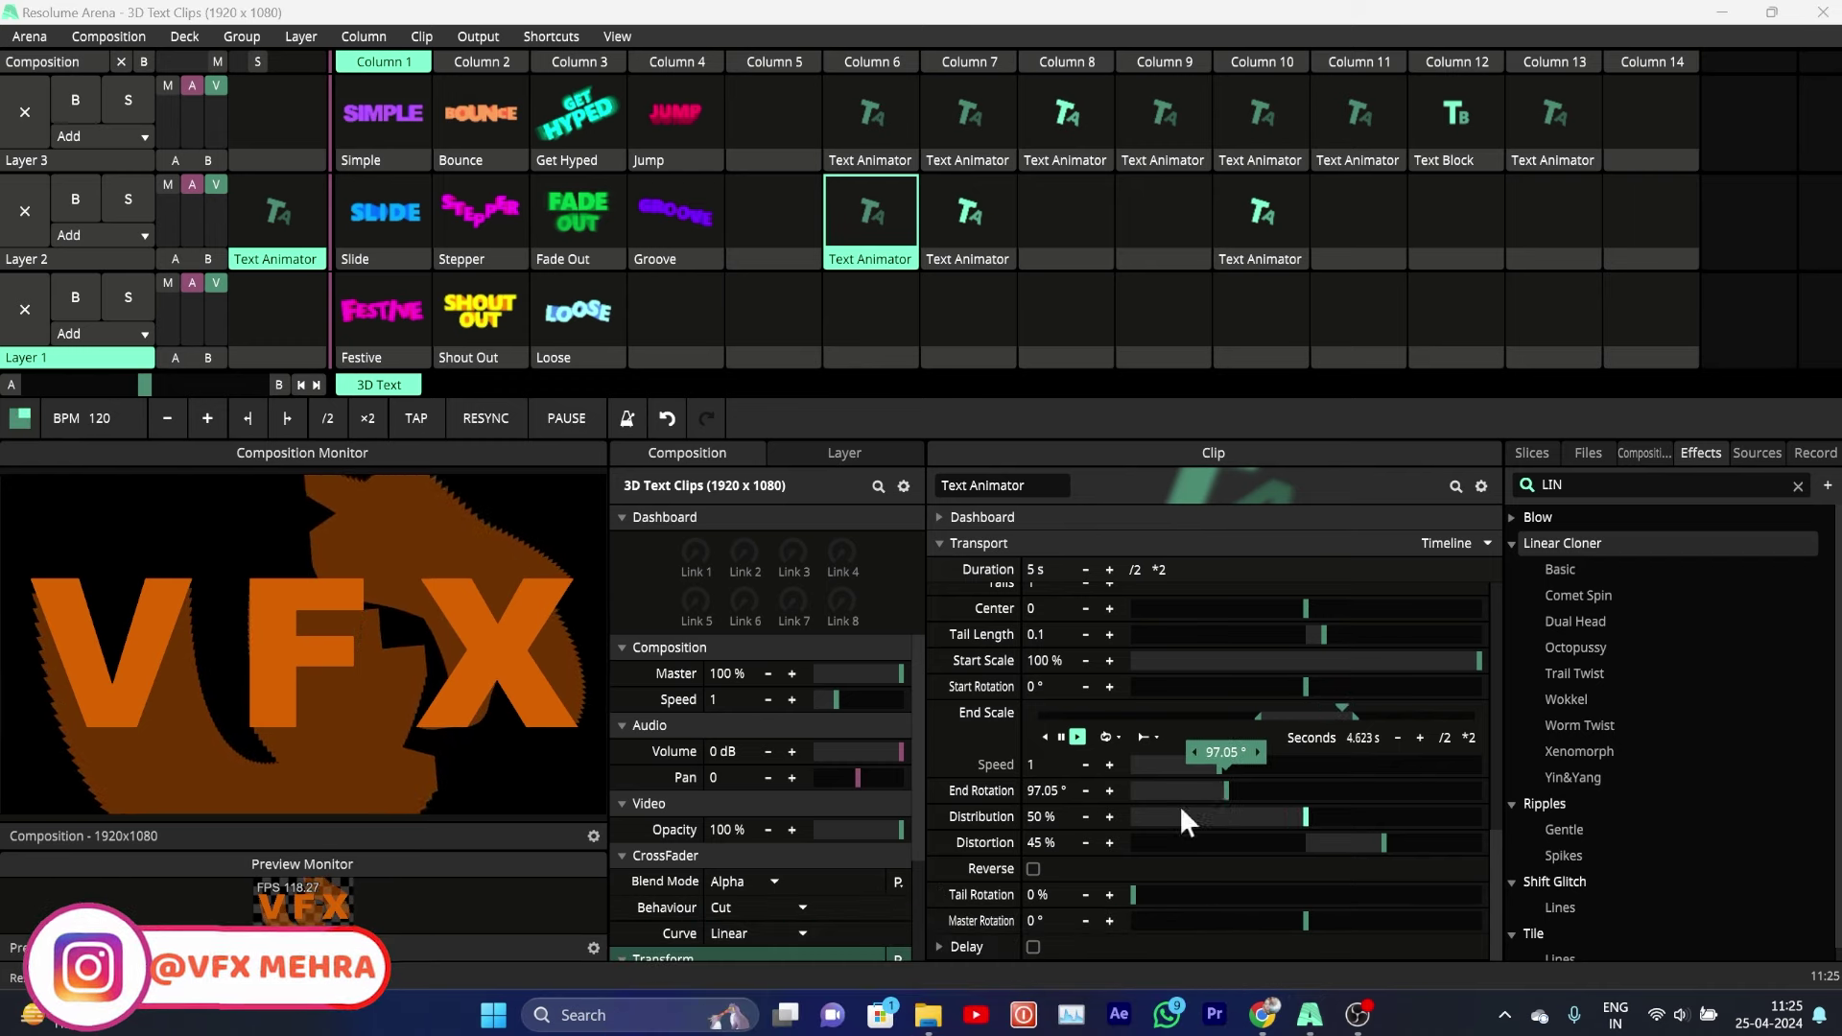
Step: Type End Rotation 0°, Distribution 100 % and Distortion 0 % into the Linear Cloner fields
{"action": "double_click", "coordinate": [1038, 792]}
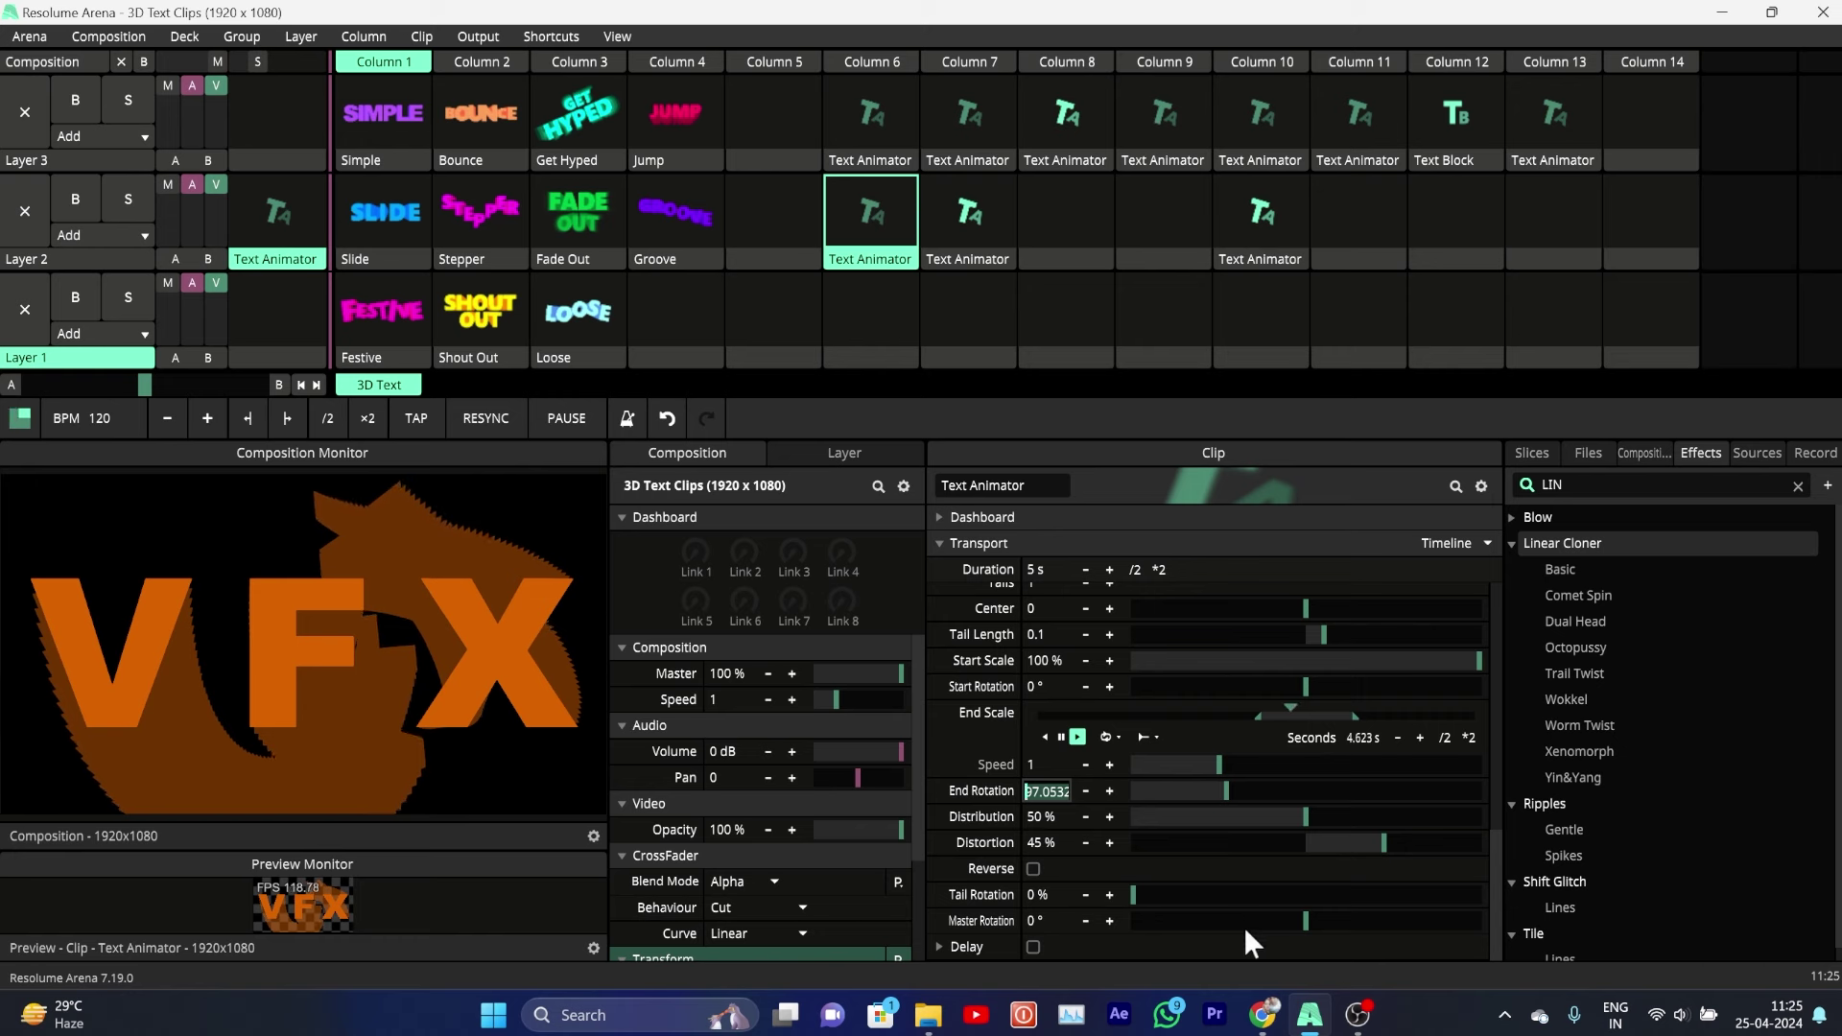
{"action": "type", "text": "0"}
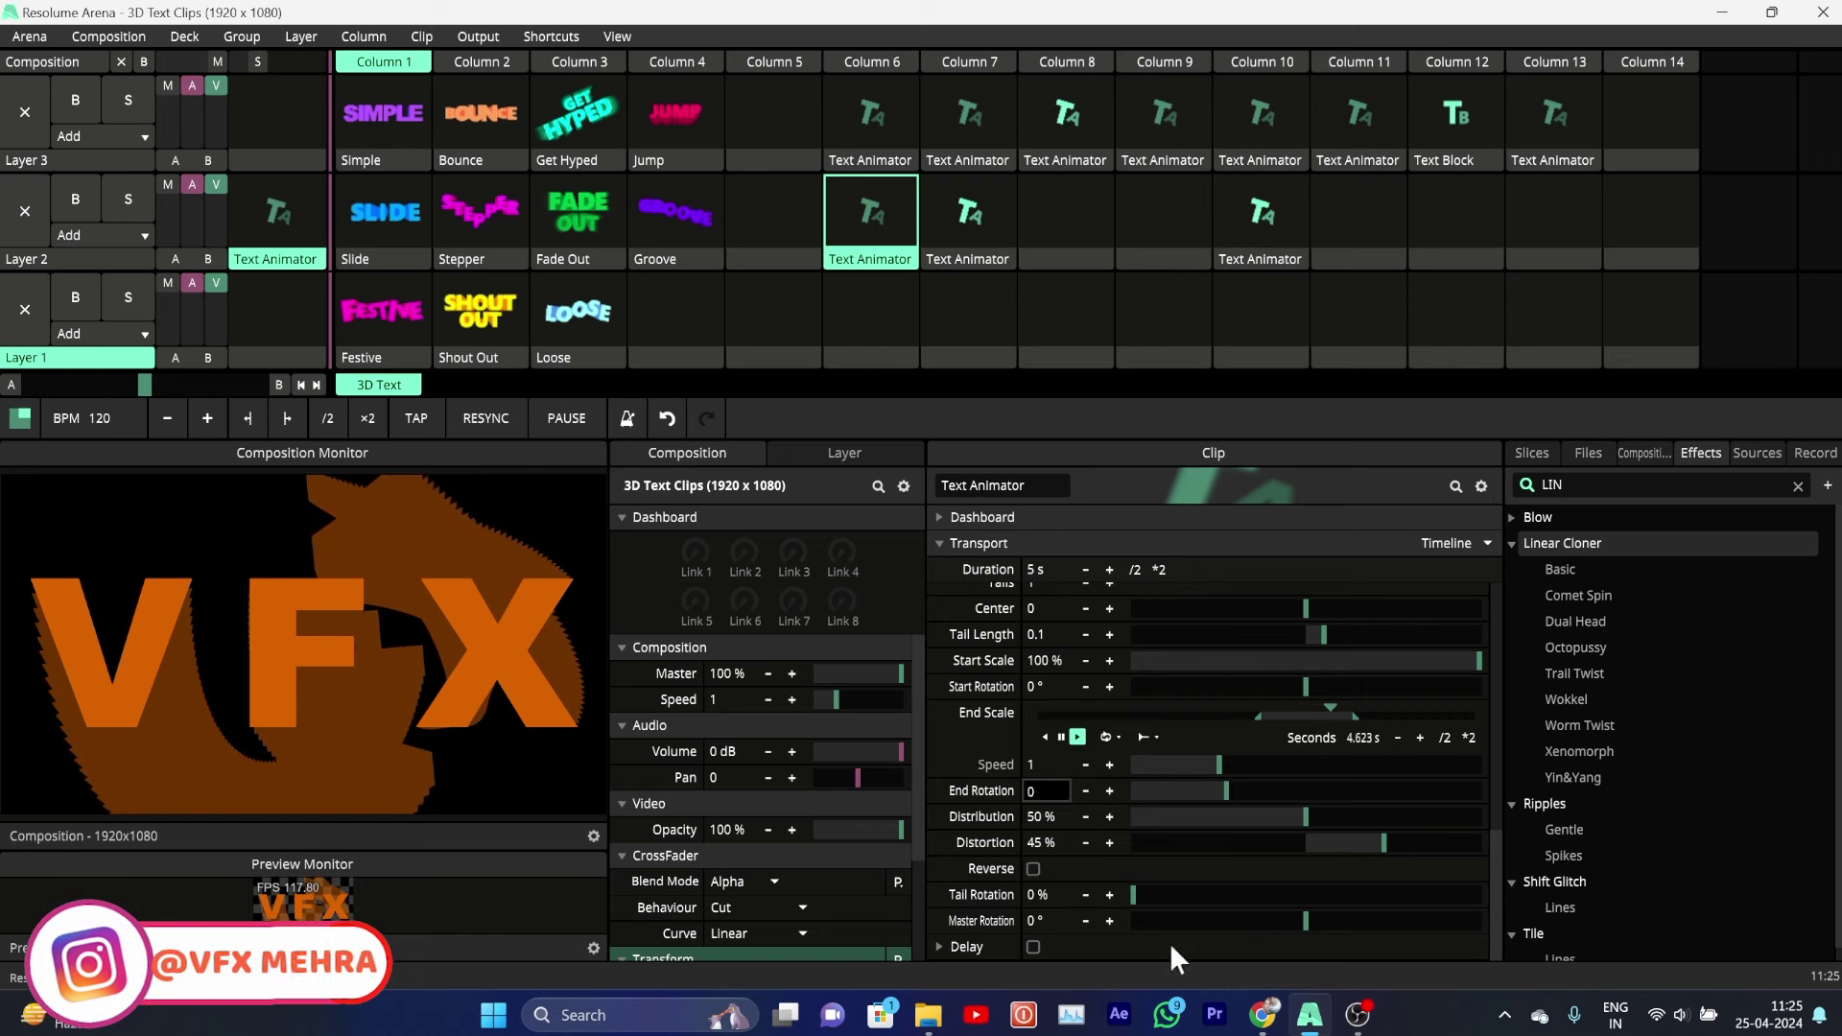
{"action": "key", "text": "Return"}
{"action": "double_click", "coordinate": [1038, 816]}
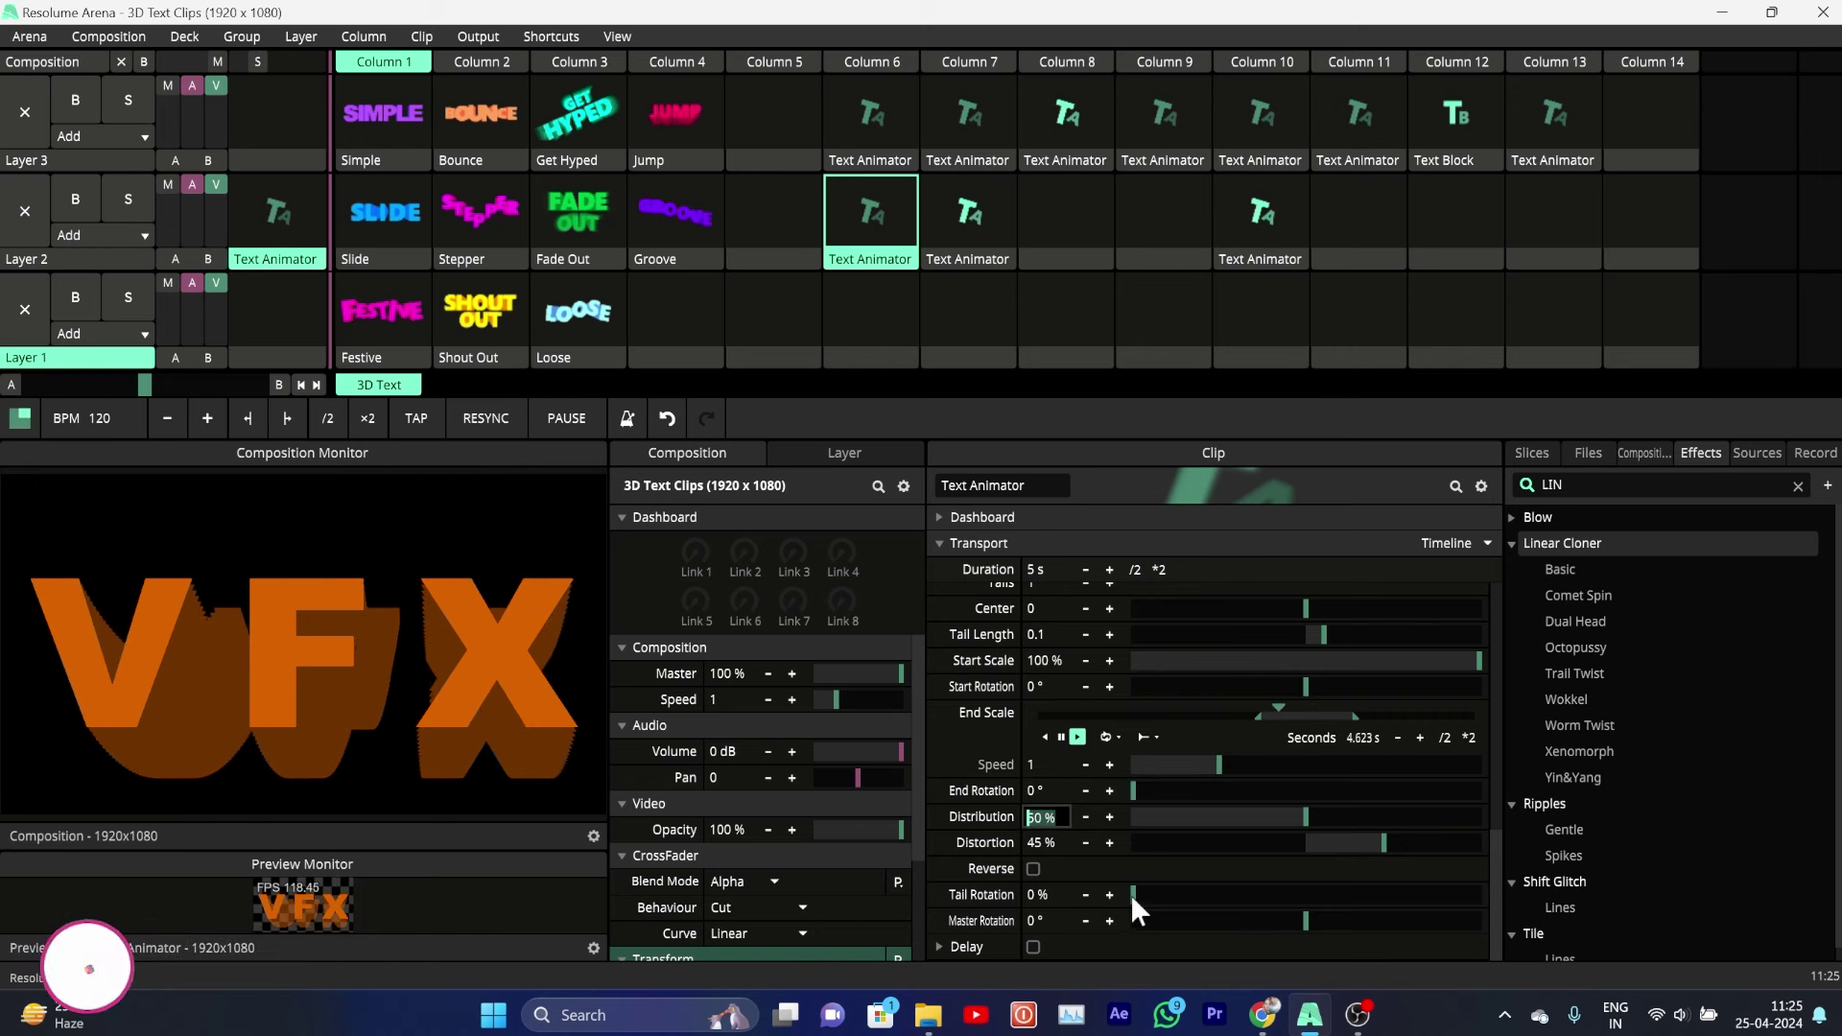
{"action": "type", "text": "100"}
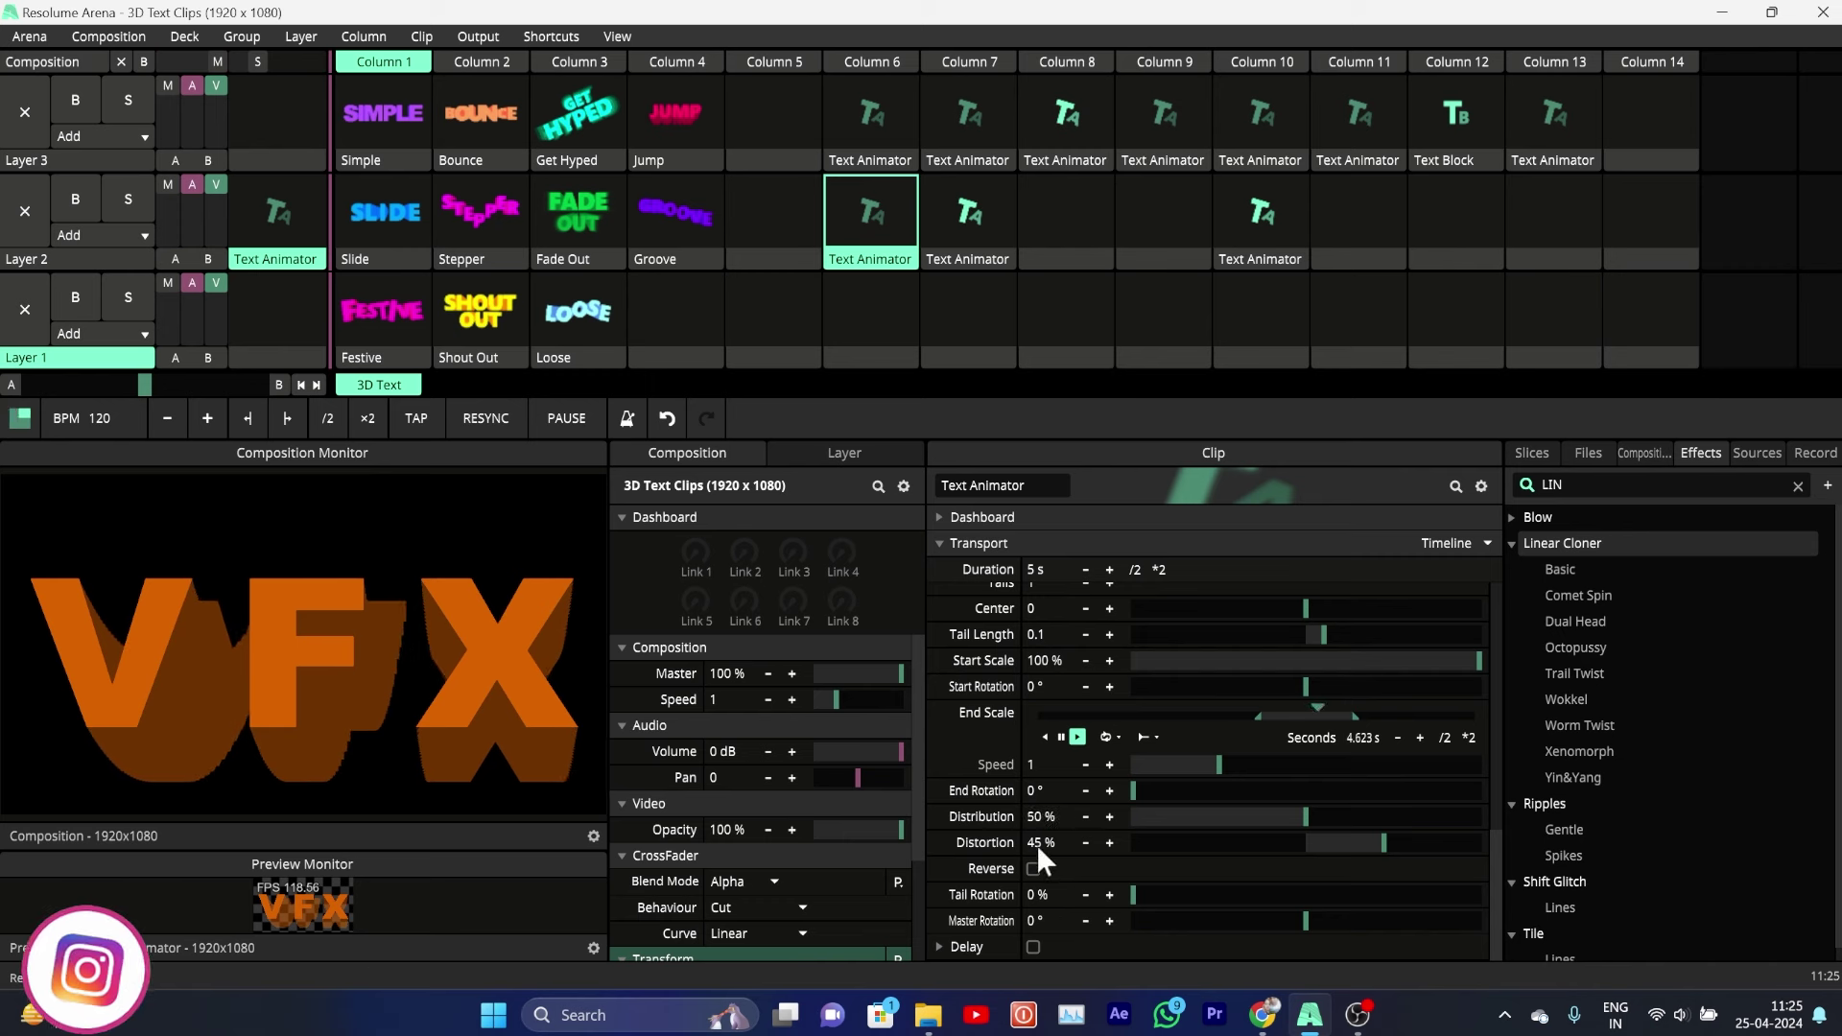
{"action": "double_click", "coordinate": [1037, 842]}
{"action": "type", "text": "0"}
{"action": "key", "text": "Return"}
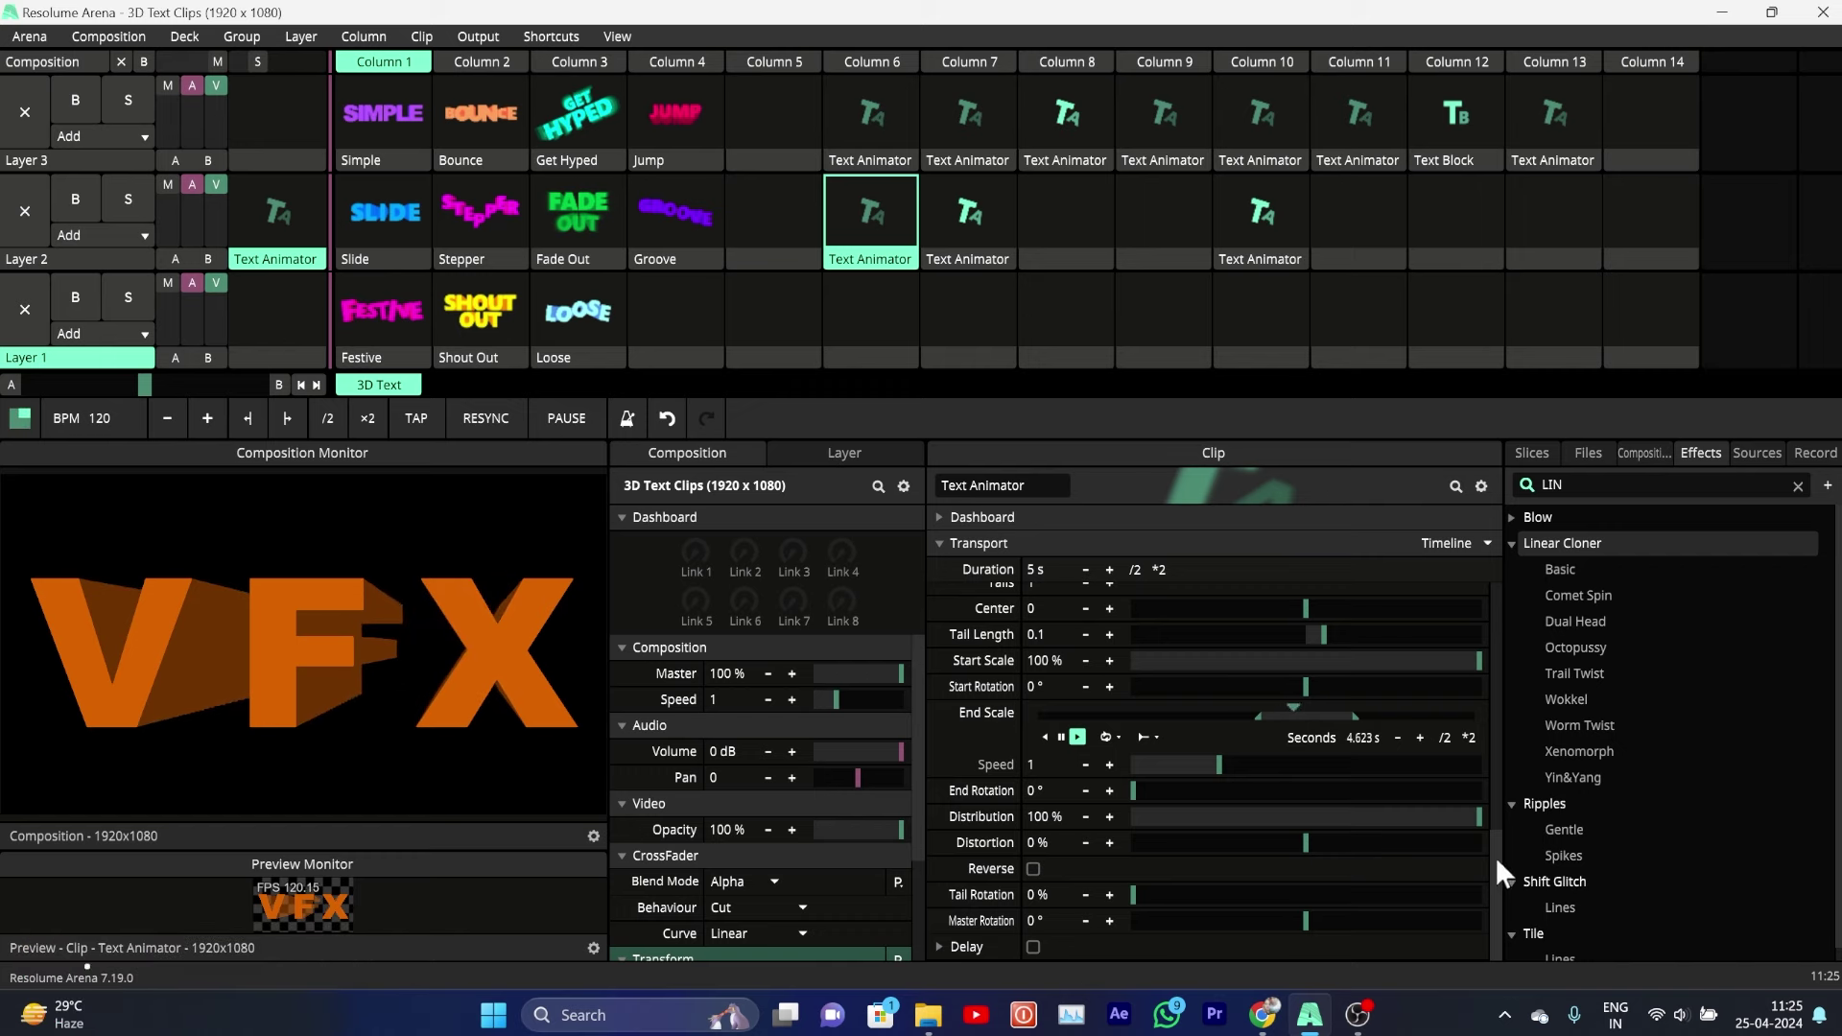
{"action": "mouse_move", "coordinate": [1497, 857]}
{"action": "left_mouse_down"}
{"action": "mouse_move", "coordinate": [1493, 895]}
{"action": "mouse_move", "coordinate": [1439, 742]}
{"action": "left_mouse_up"}
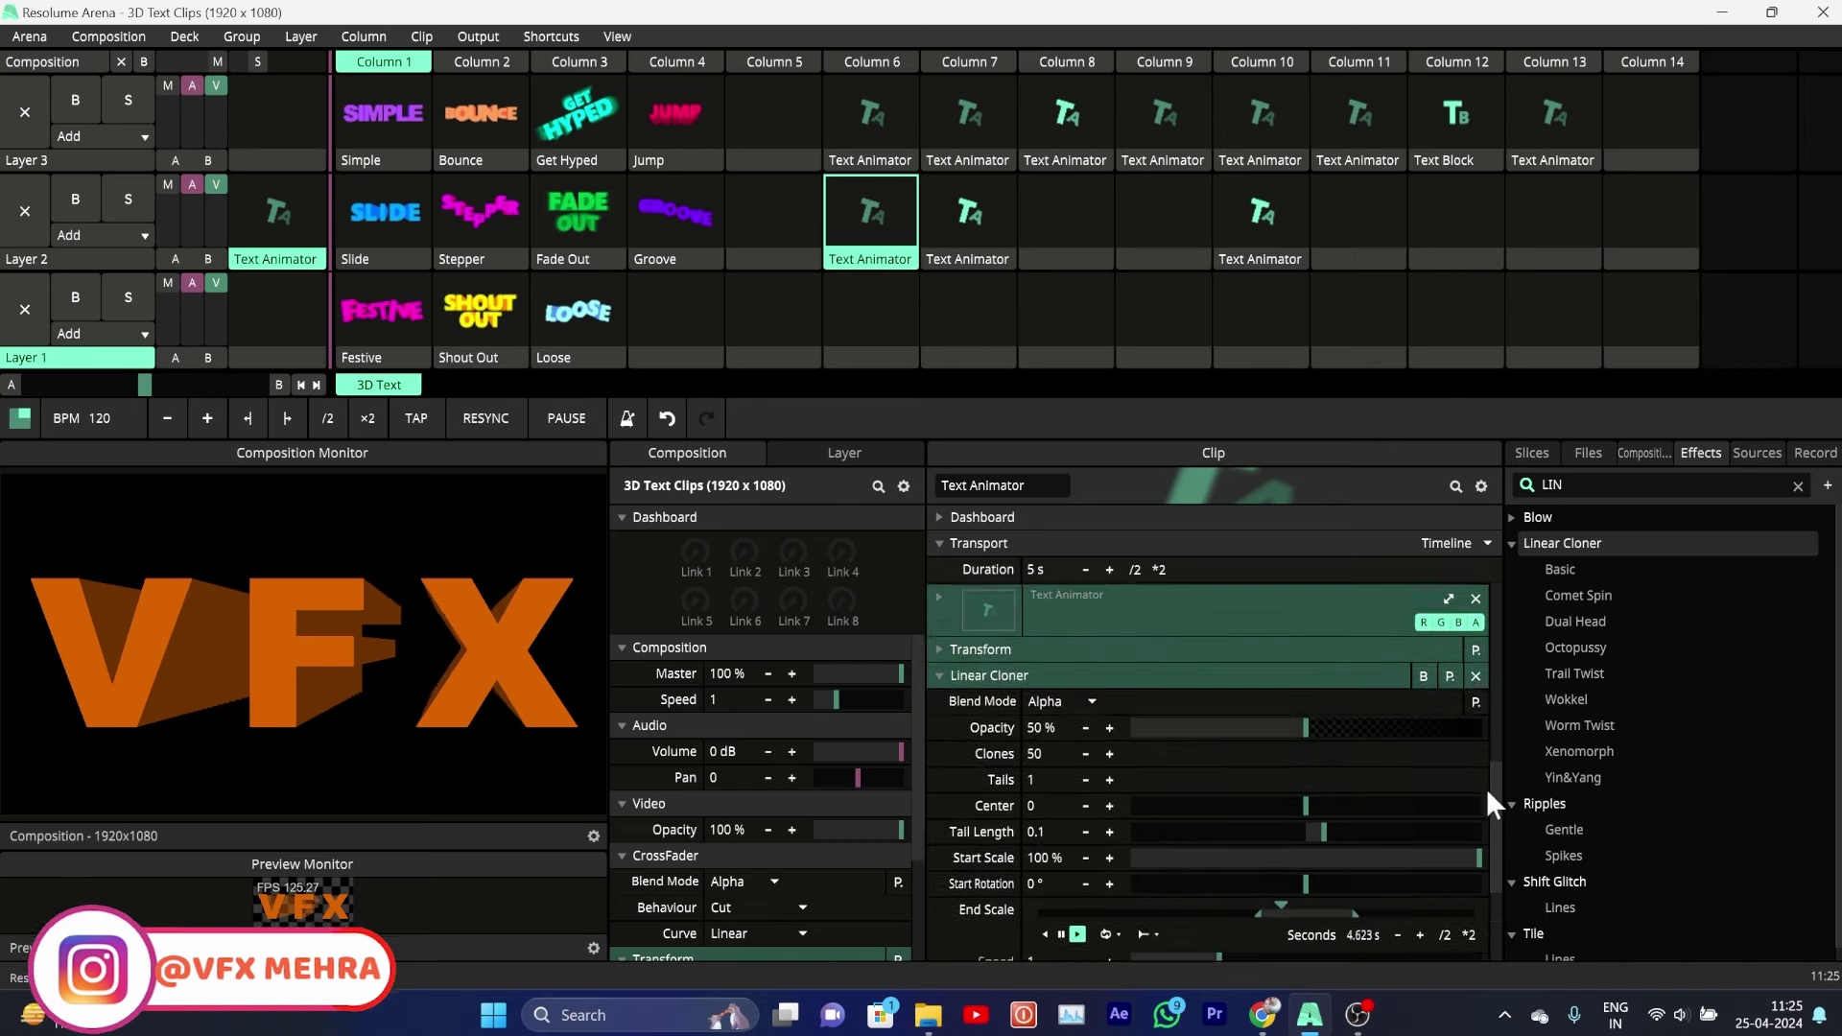
Step: Enable per-character Animate for the VFX text and set Linear Cloner Distortion to -22.26%
{"action": "left_click", "coordinate": [1036, 740]}
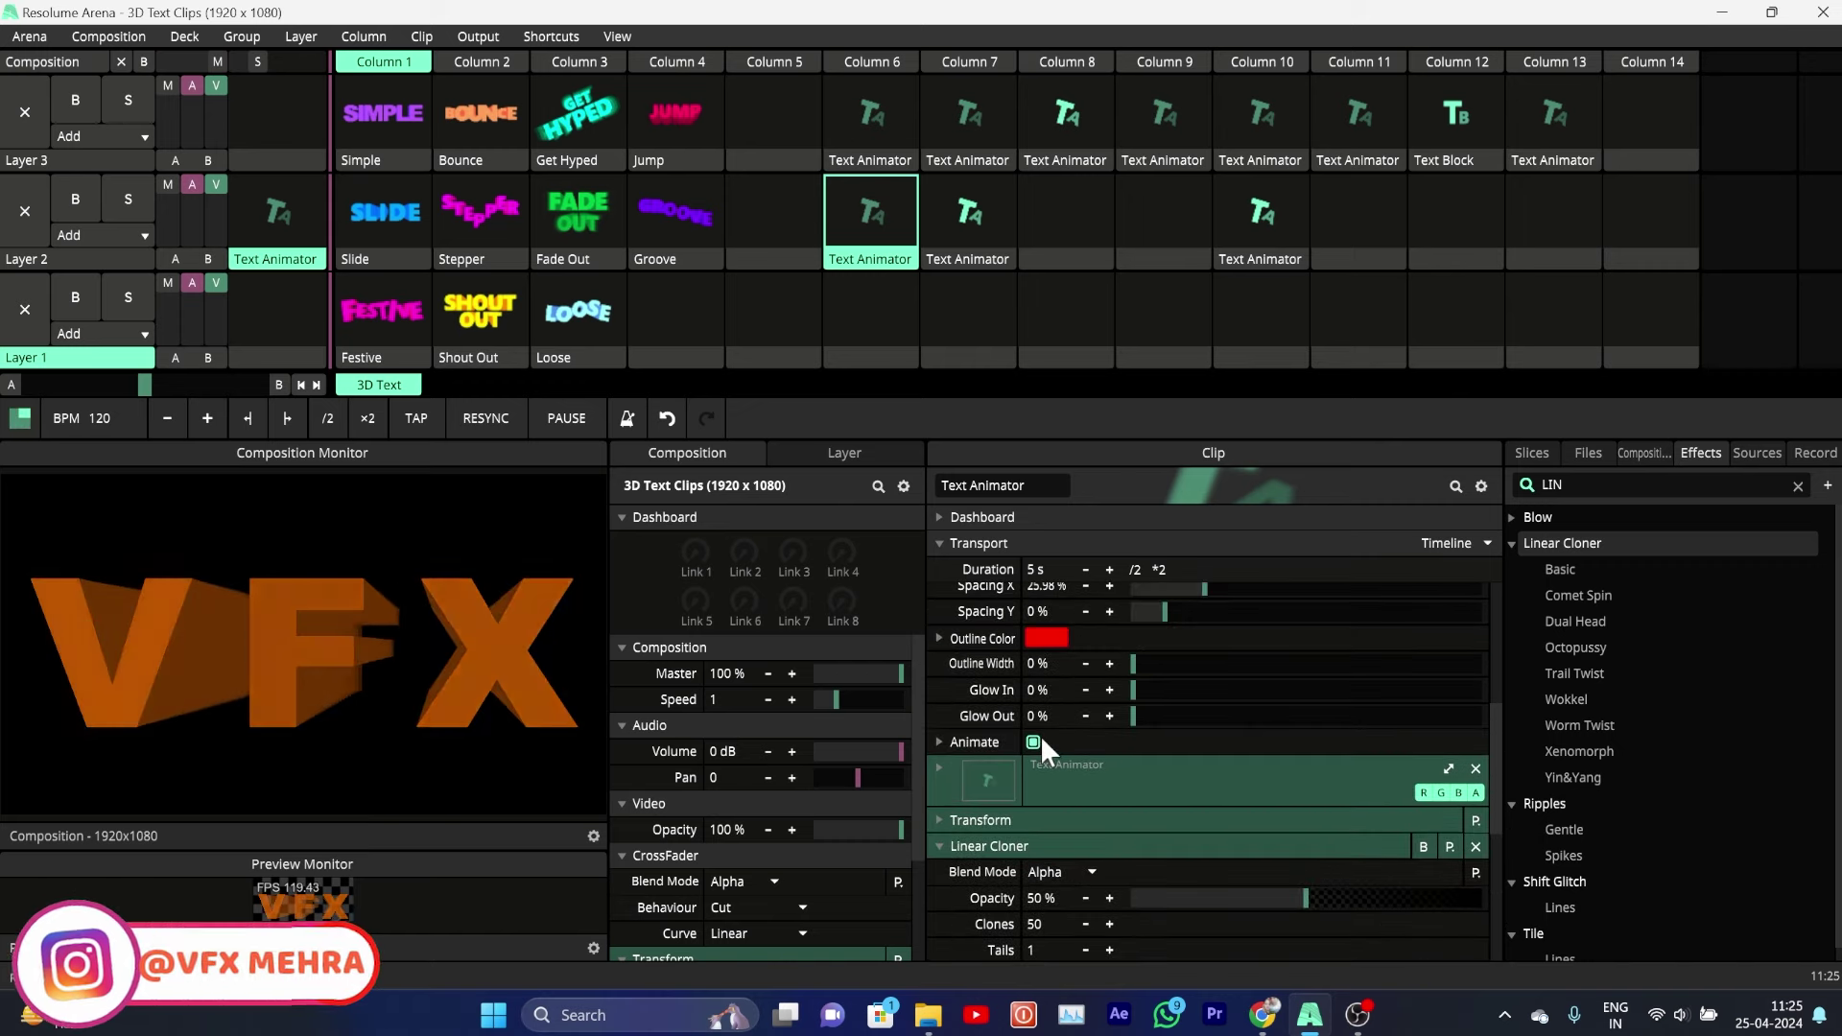
{"action": "left_click_drag", "start_coordinate": [1493, 810], "coordinate": [1507, 942]}
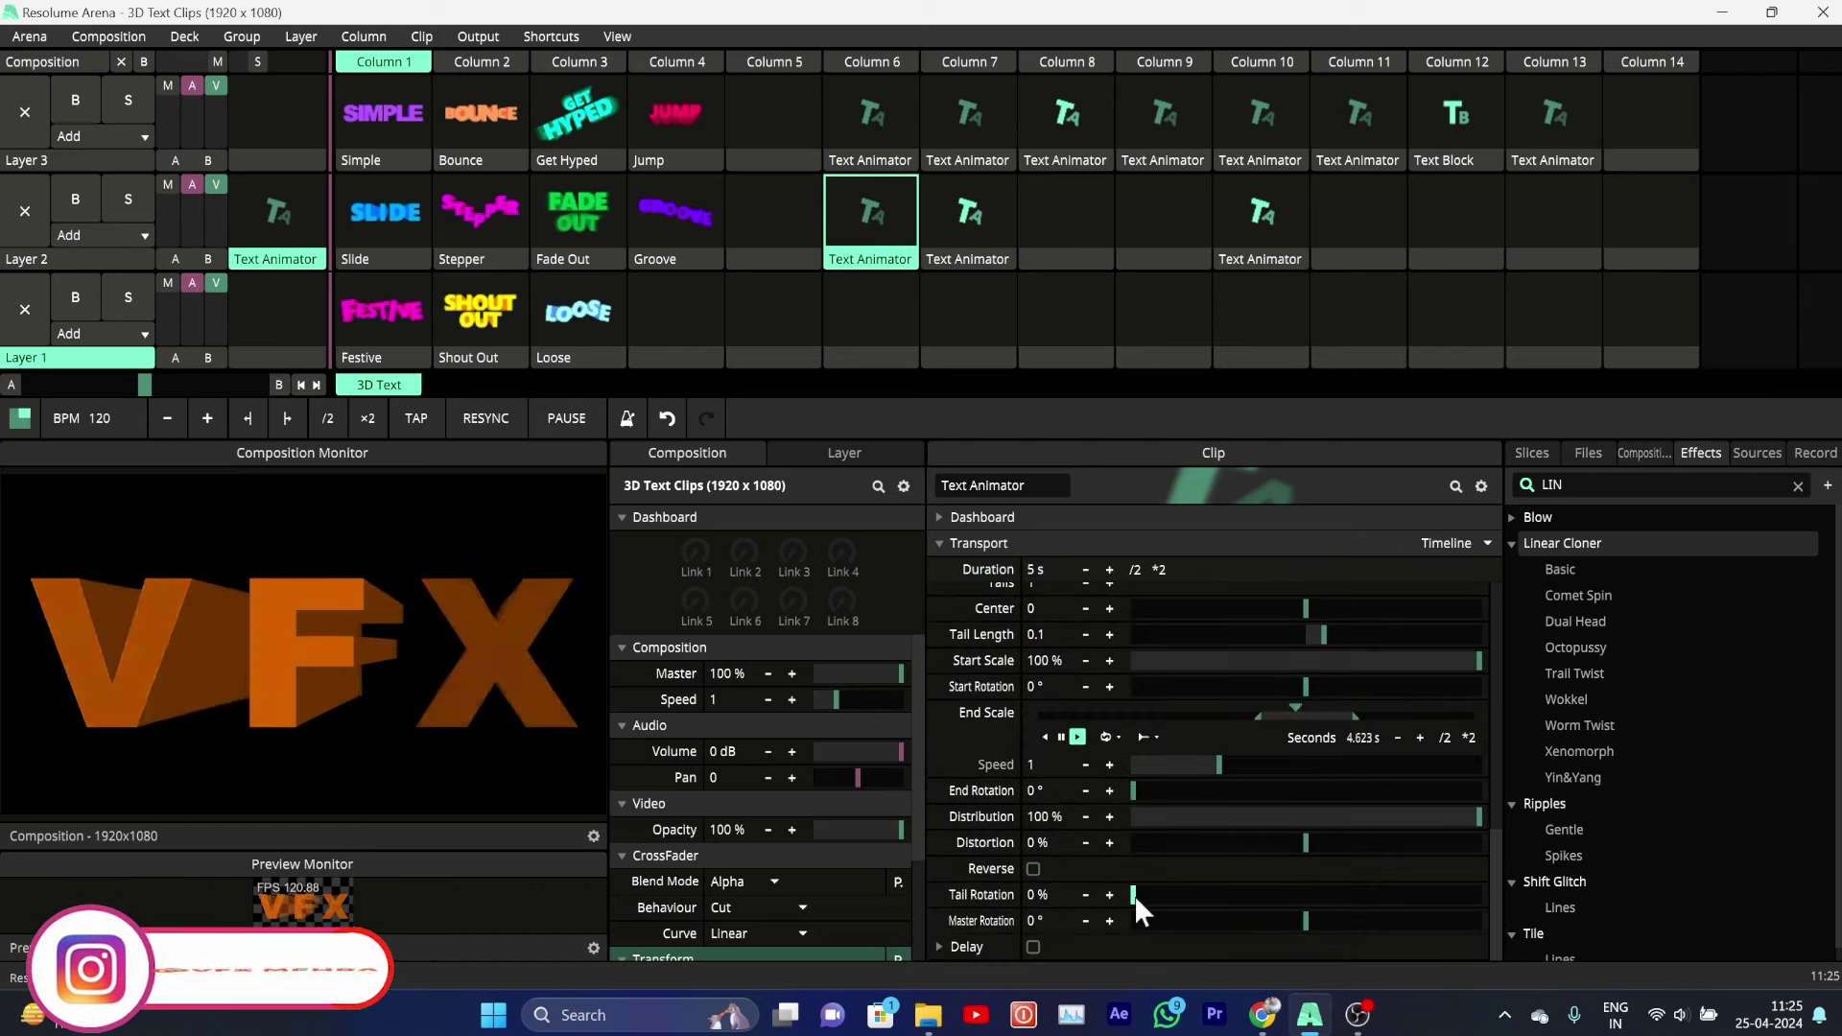
{"action": "left_click_drag", "start_coordinate": [1134, 895], "coordinate": [1120, 898]}
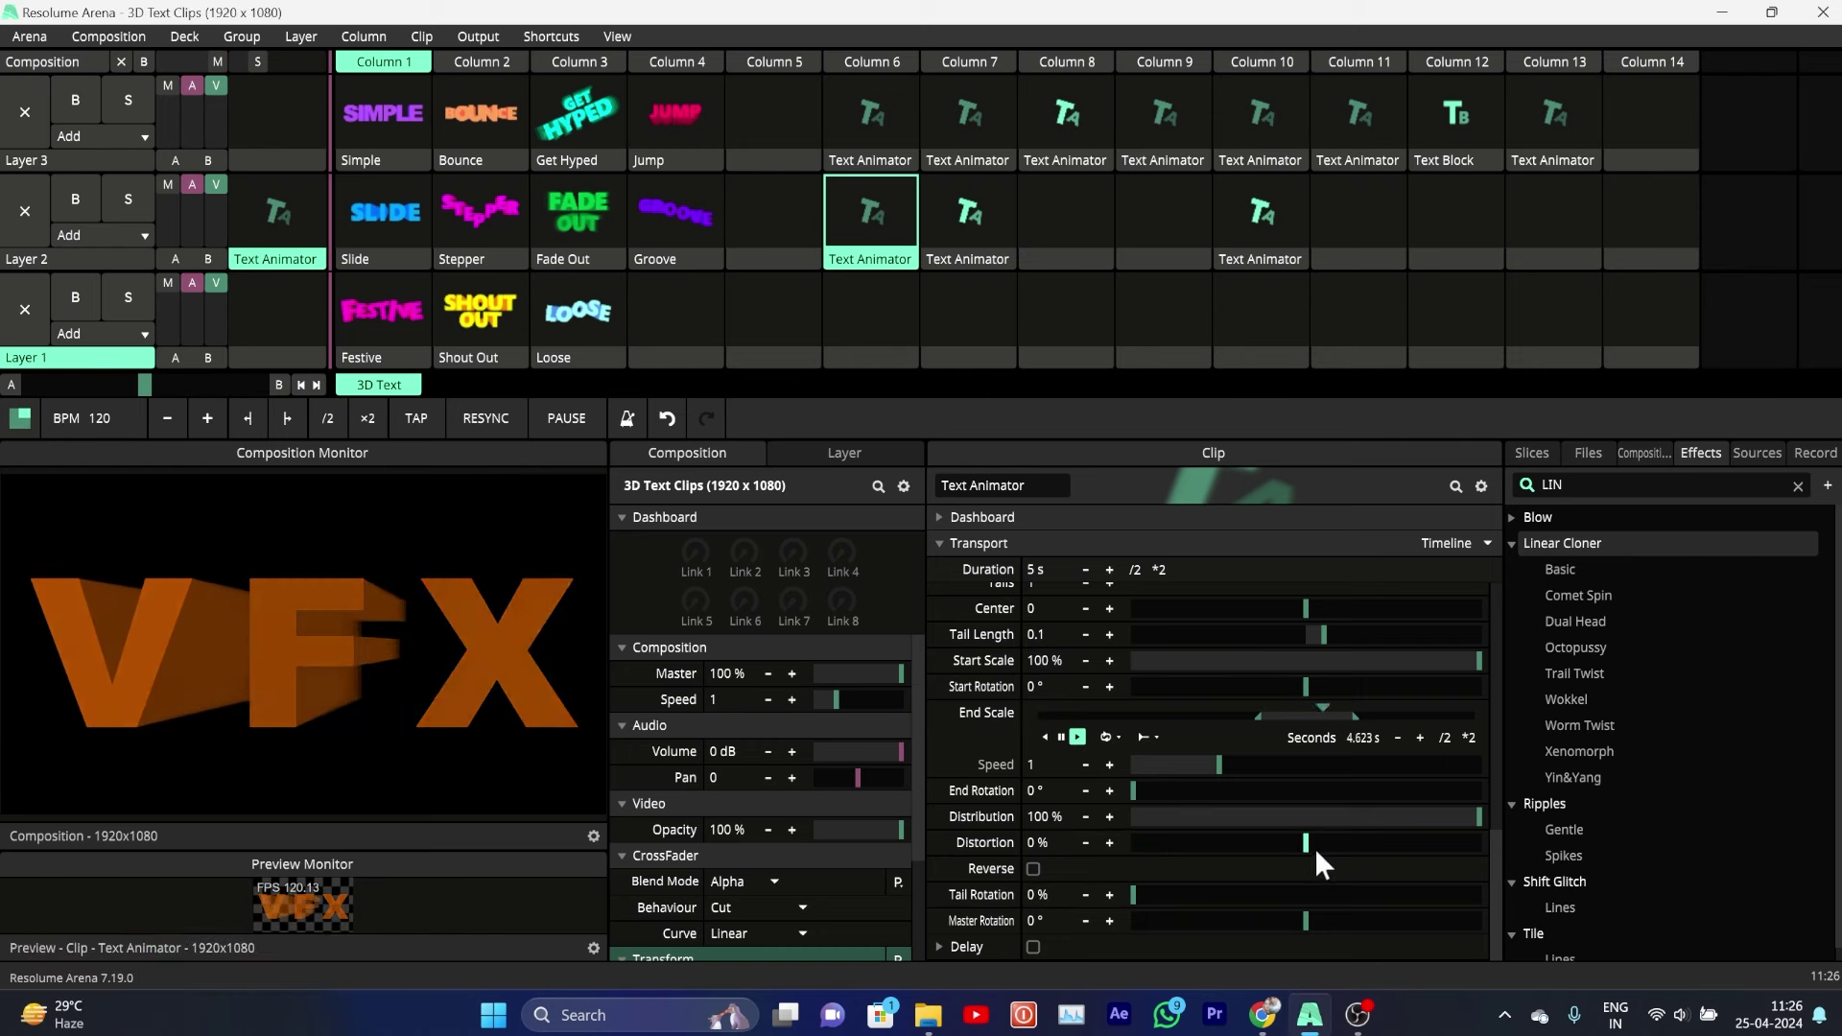
{"action": "left_click_drag", "start_coordinate": [1308, 845], "coordinate": [1268, 844]}
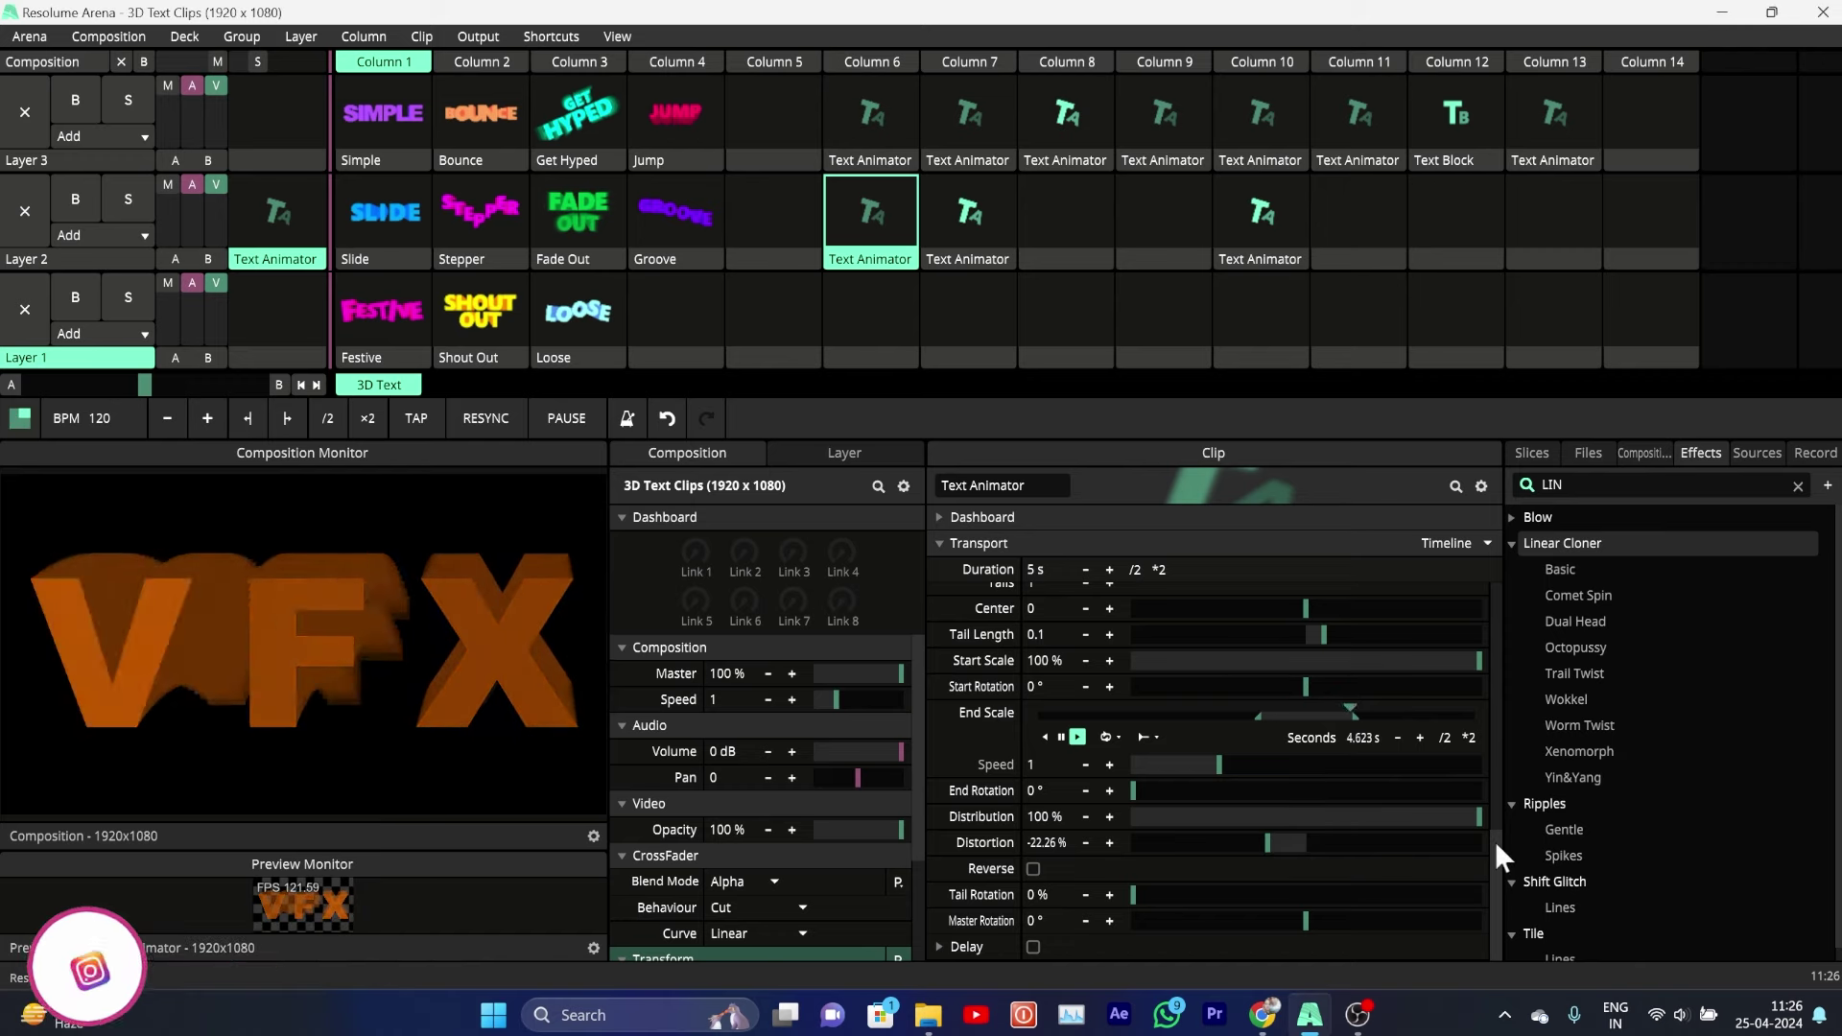
Step: Reset the Linear Cloner Start Rotation to 0
{"action": "scroll", "coordinate": [1495, 840], "scroll_direction": "up", "scroll_amount": 2}
{"action": "left_click_drag", "start_coordinate": [1219, 827], "coordinate": [1144, 827]}
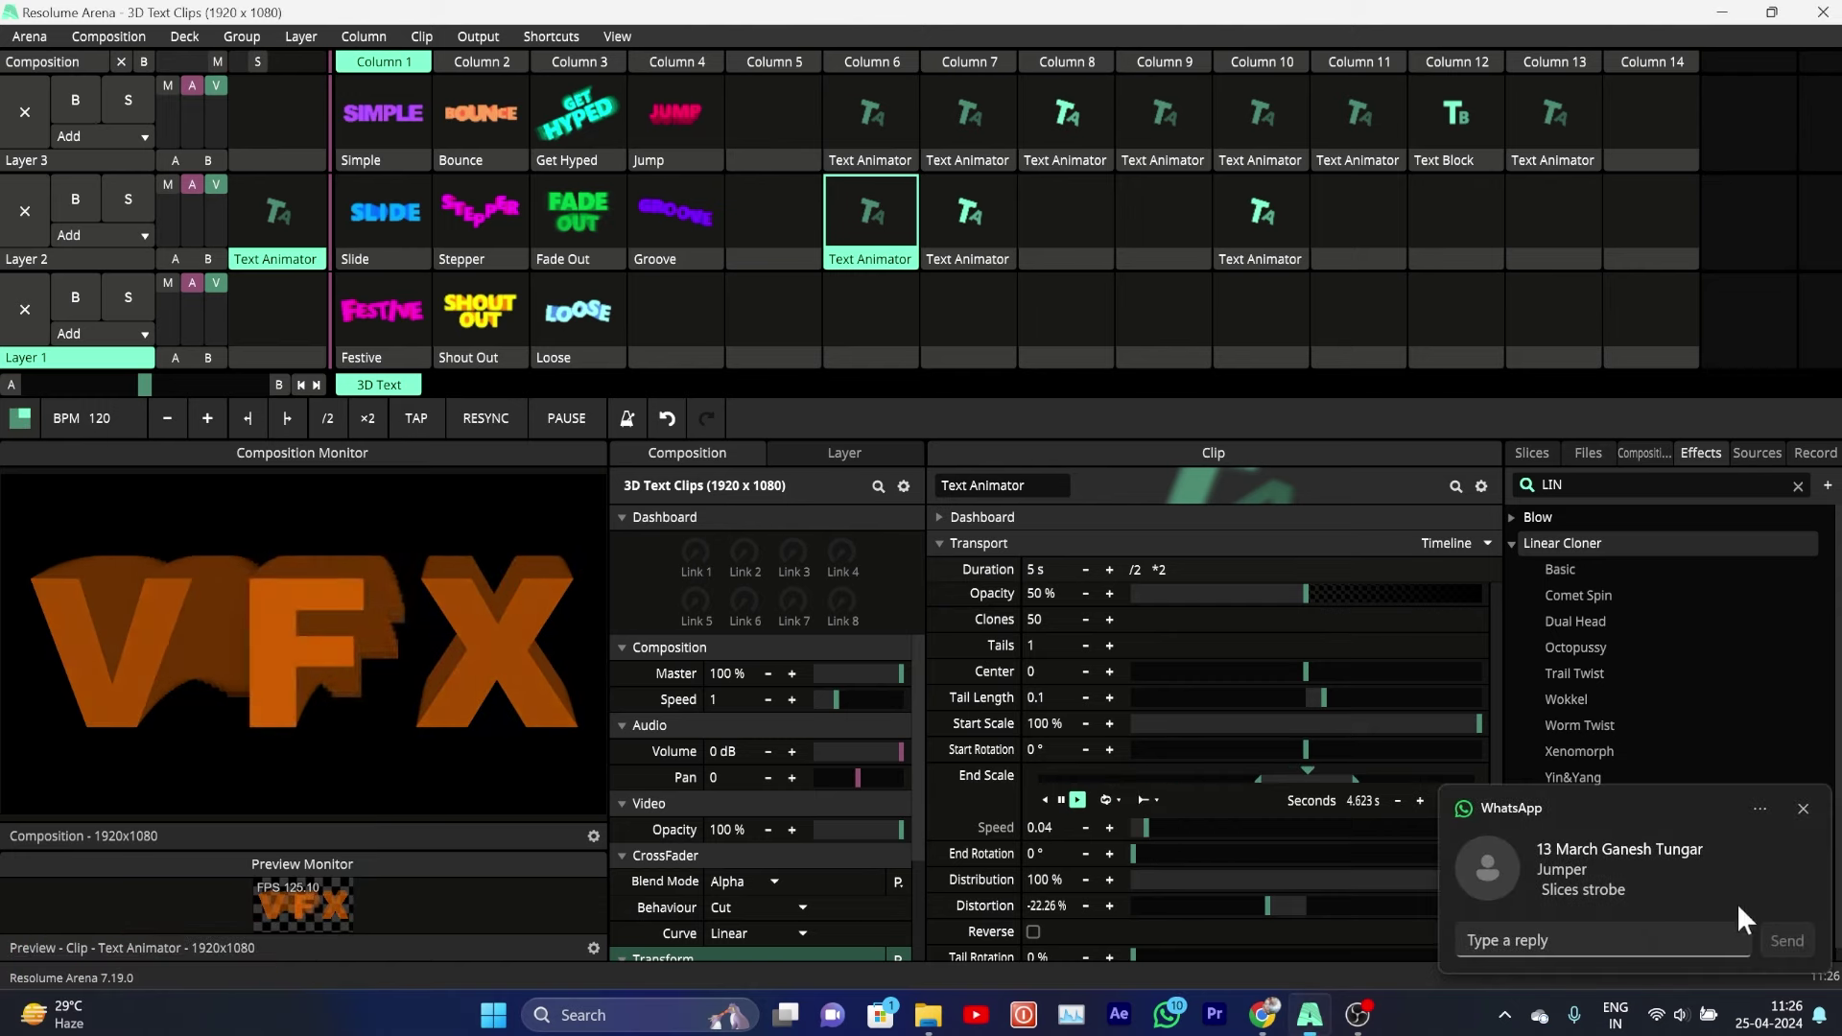
{"action": "left_click", "coordinate": [1820, 809]}
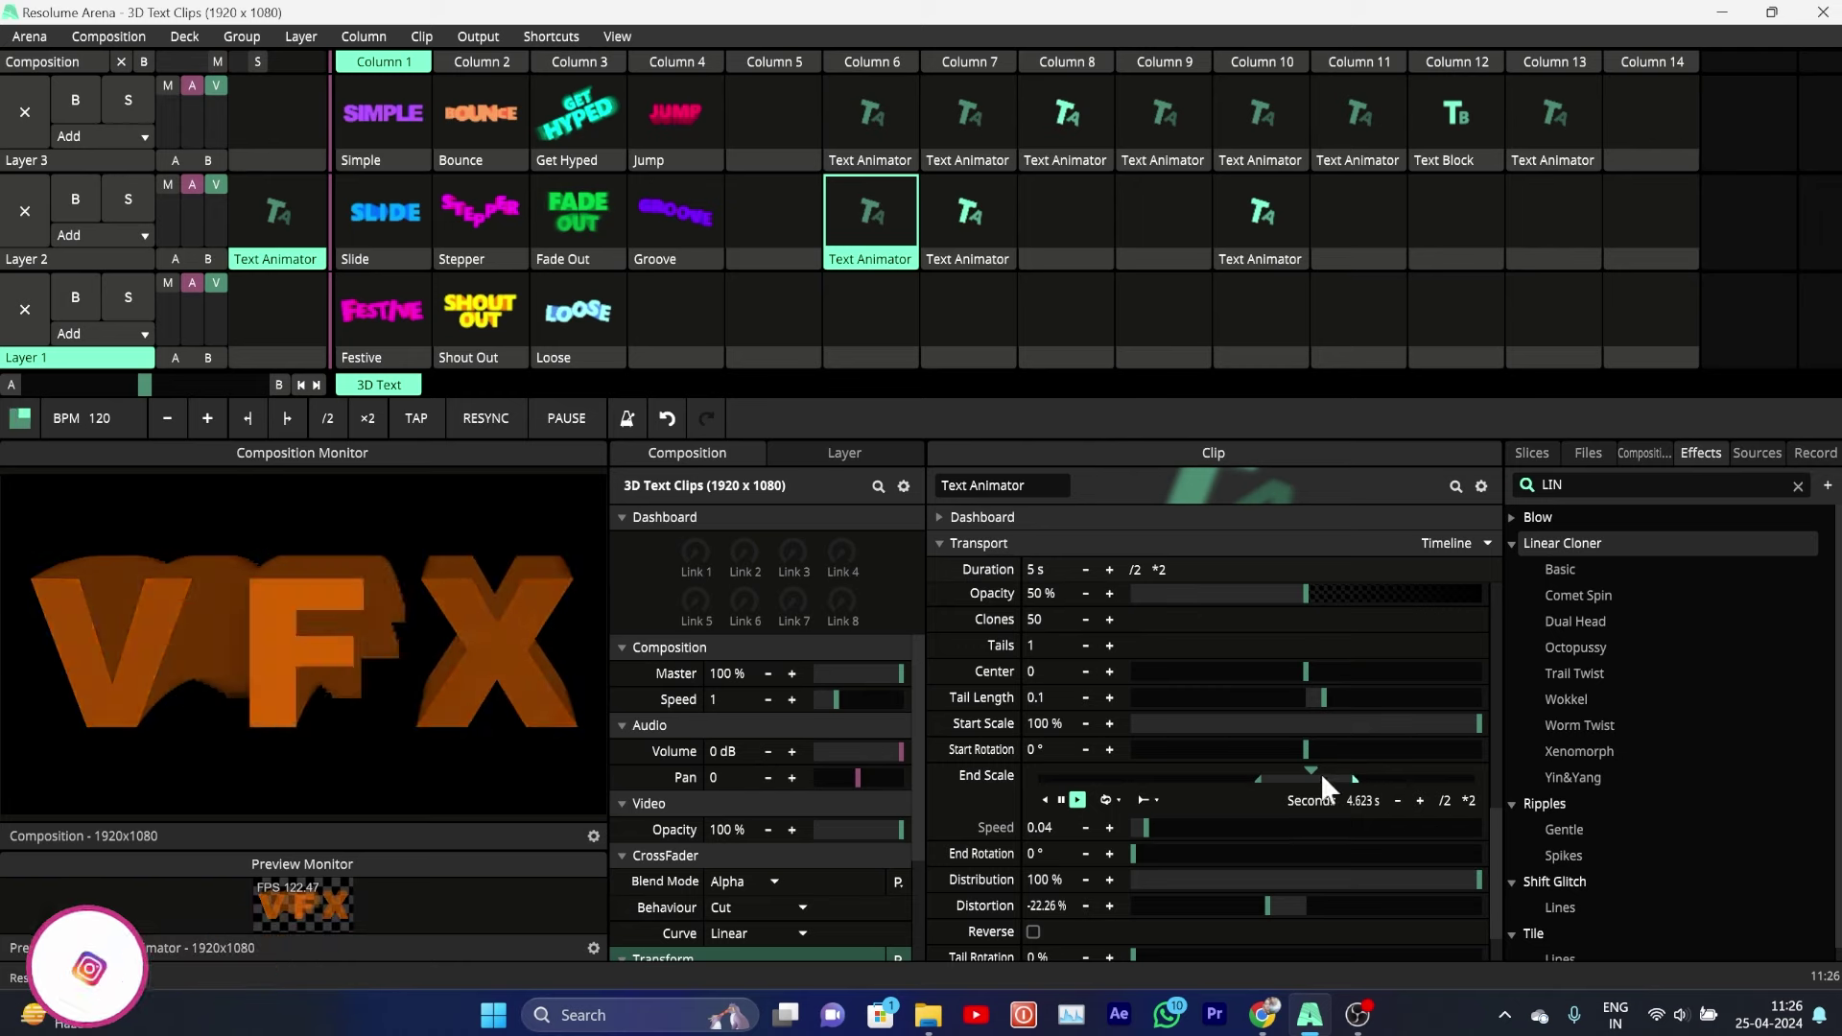
{"action": "left_click_drag", "start_coordinate": [1306, 749], "coordinate": [1309, 763]}
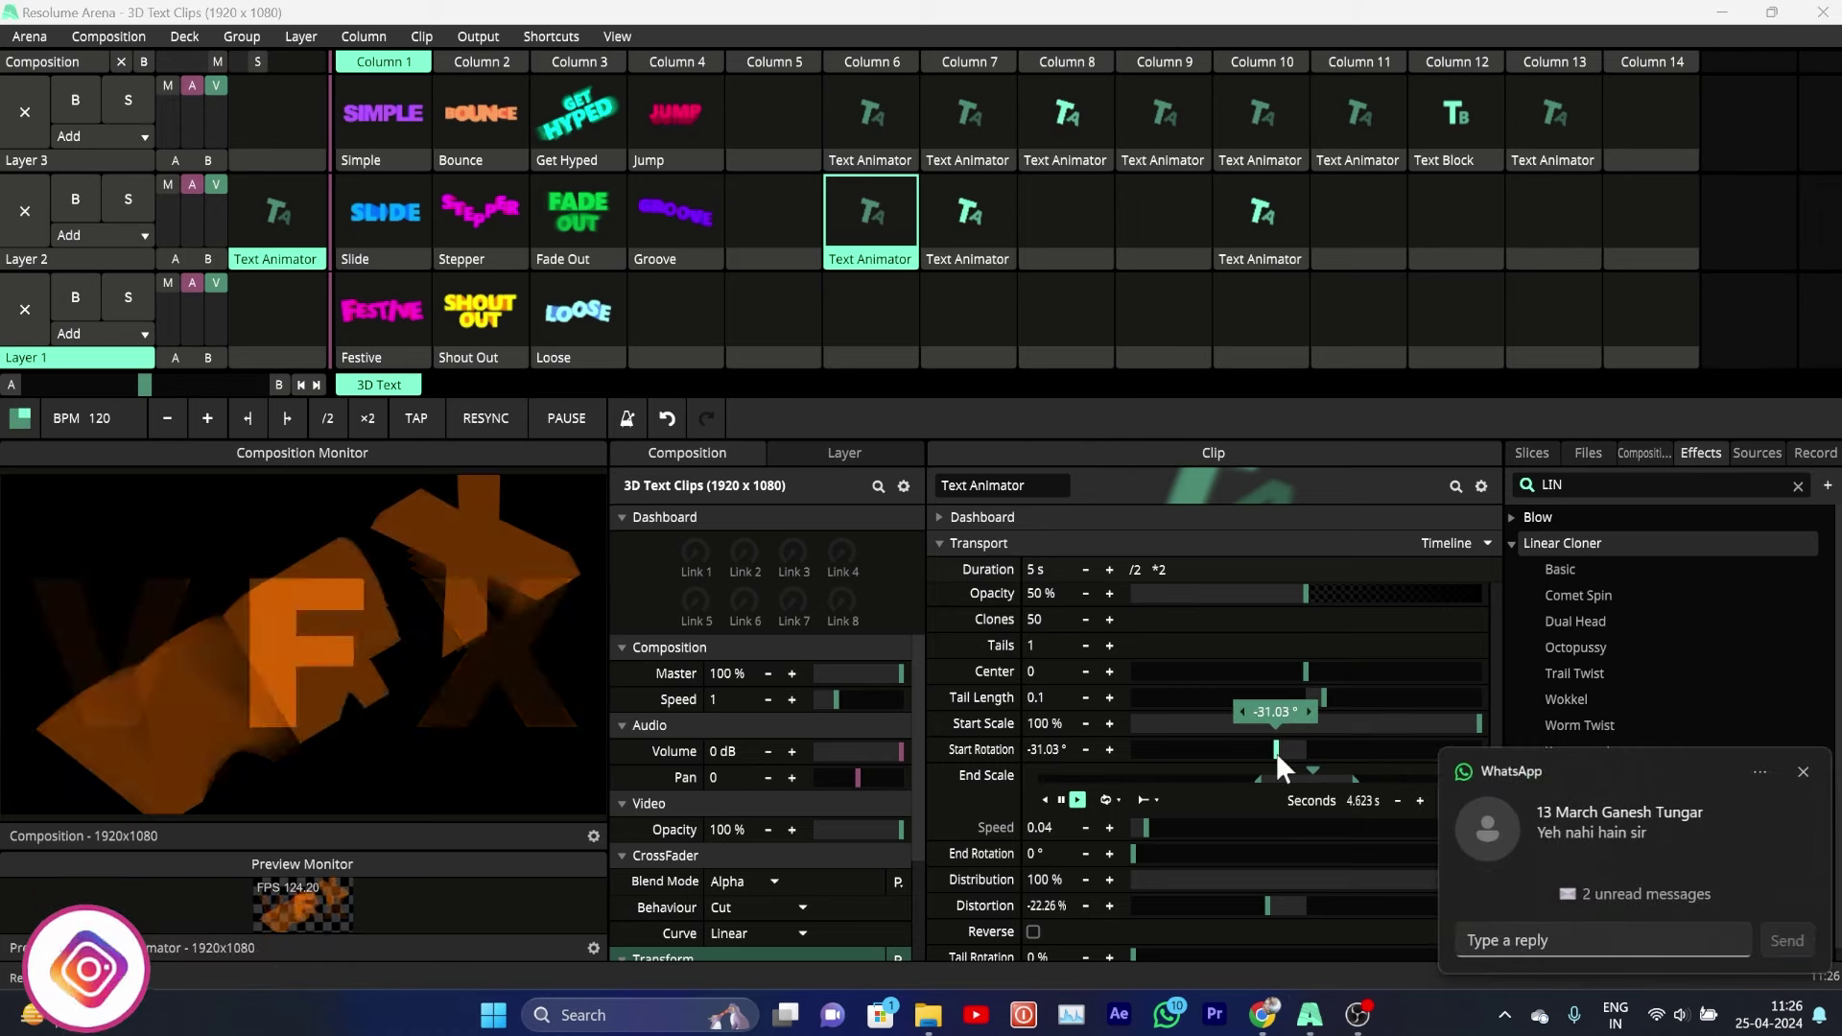
{"action": "double_click", "coordinate": [1046, 752]}
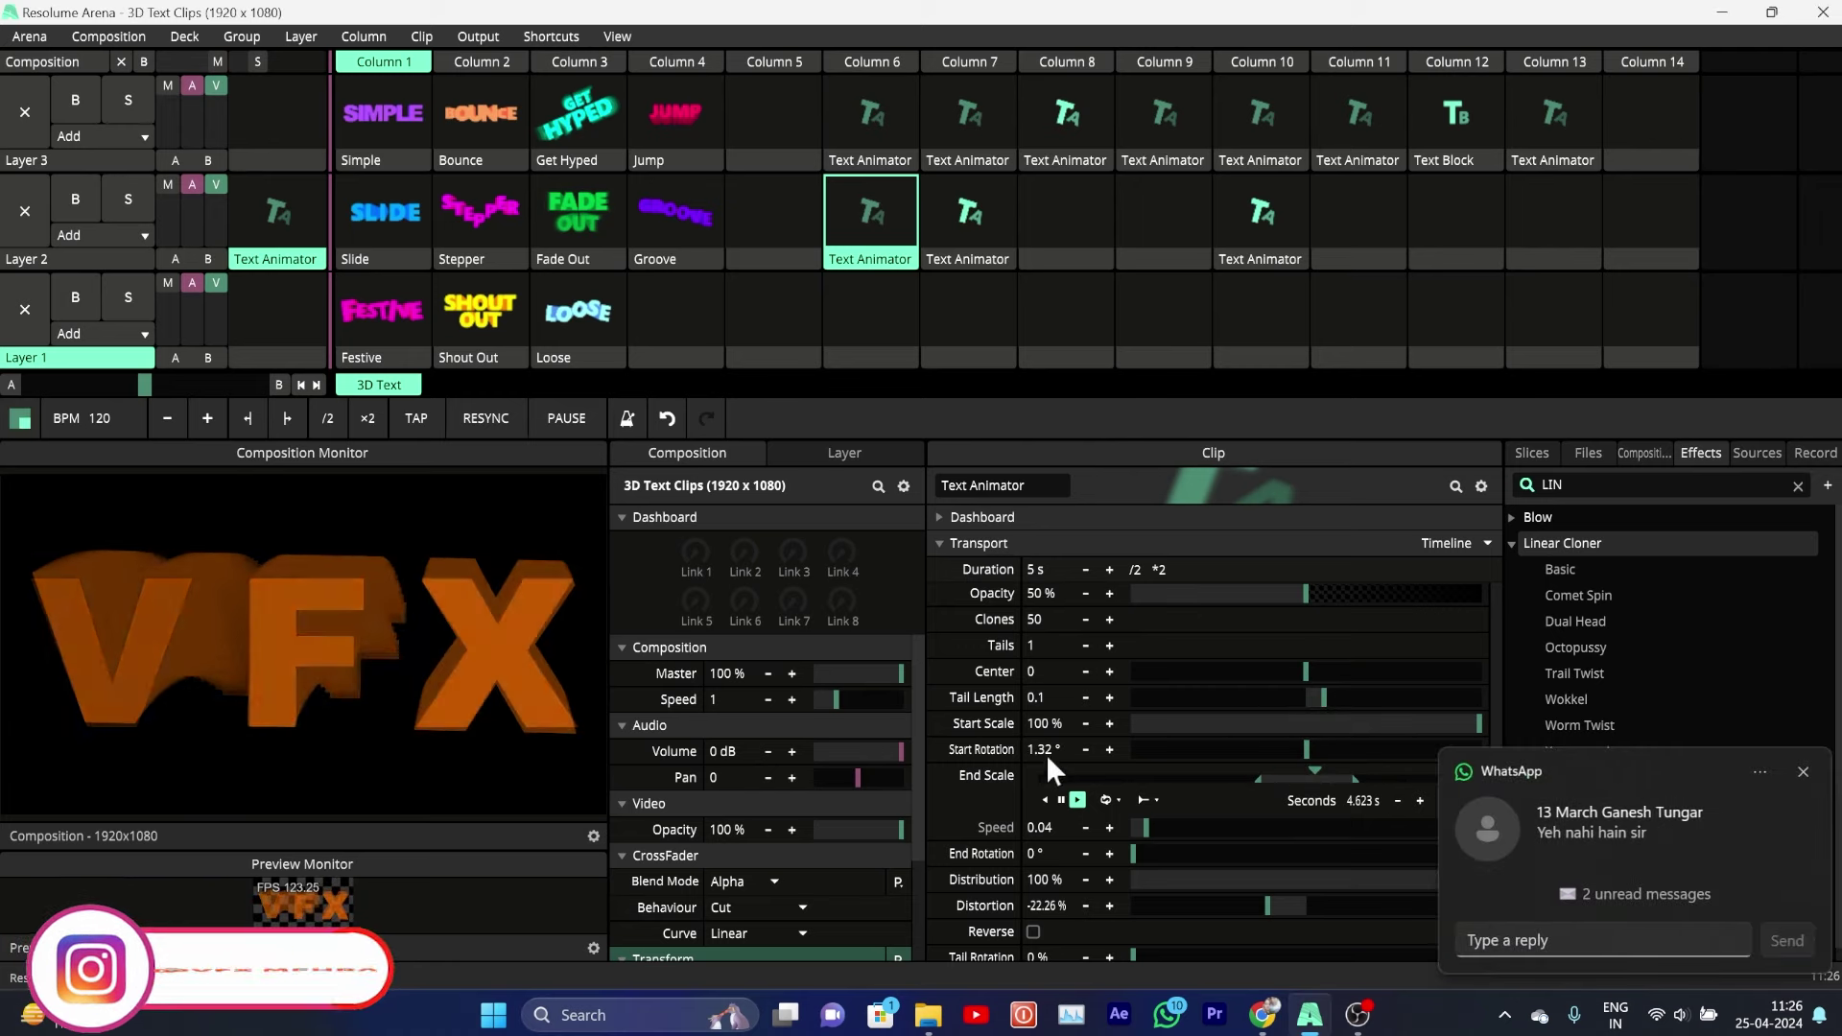
{"action": "left_click", "coordinate": [1803, 772]}
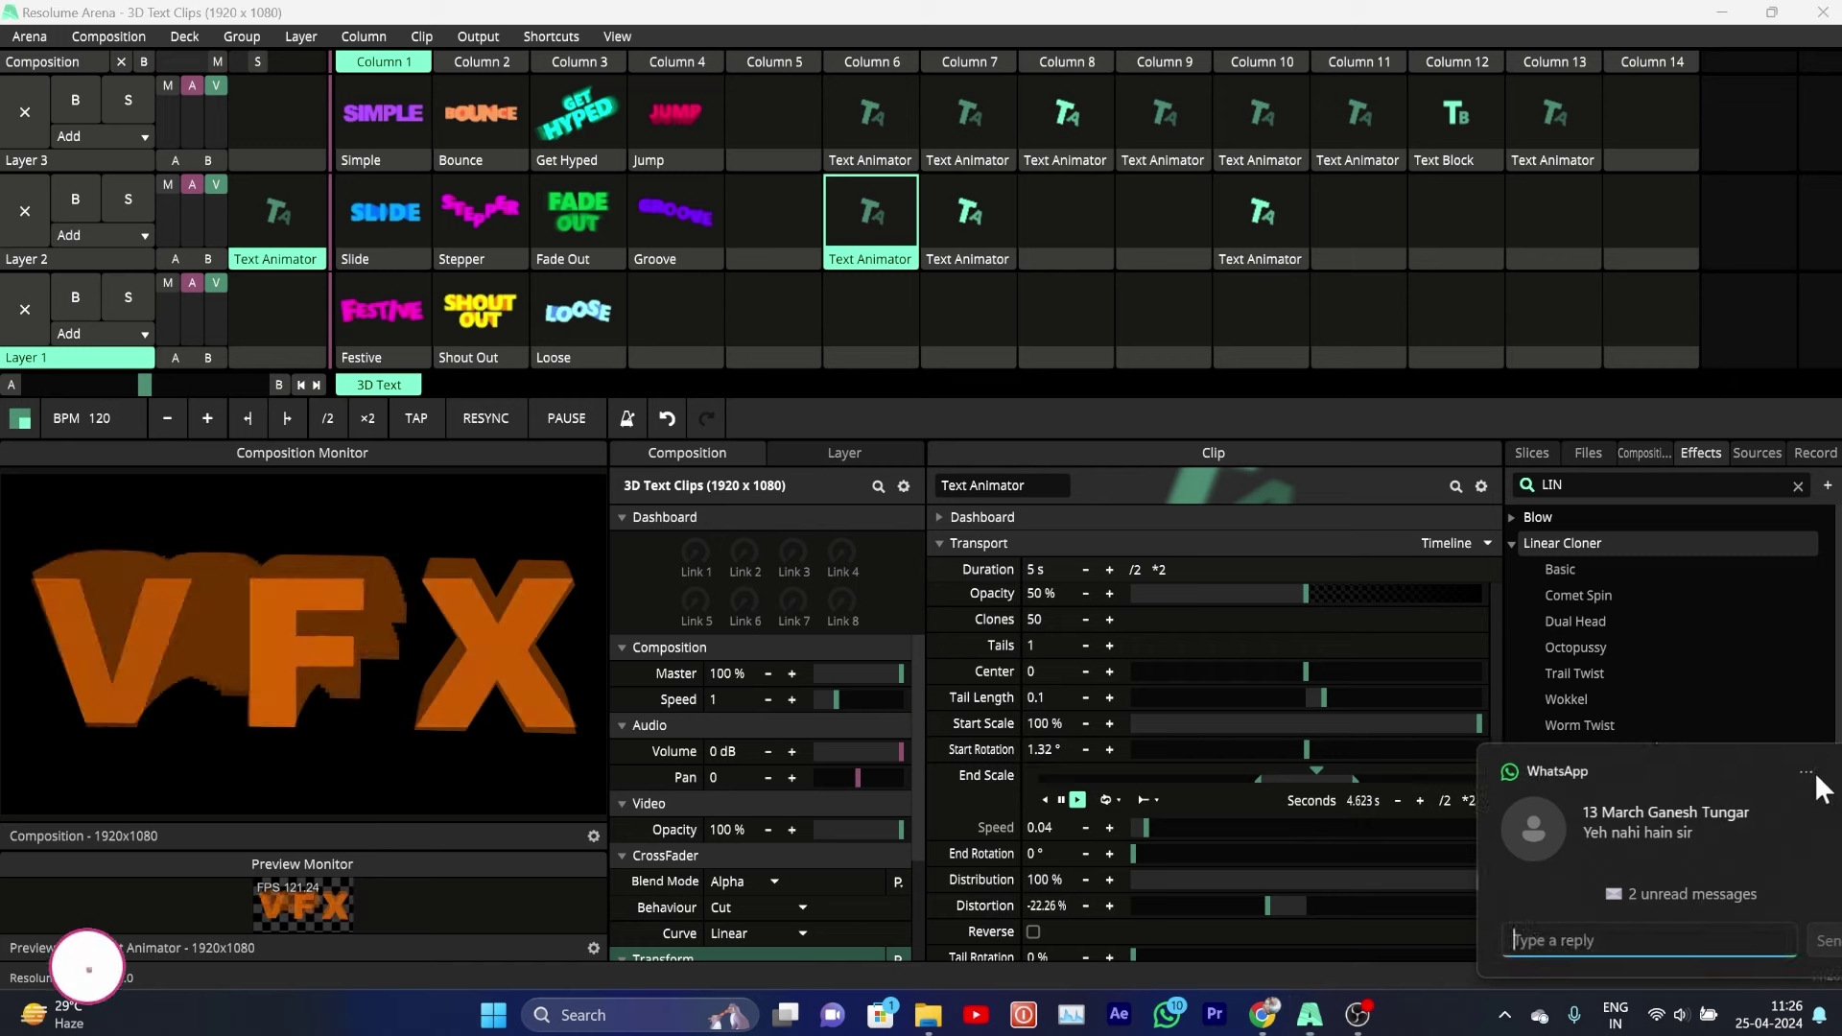
{"action": "double_click", "coordinate": [1046, 751]}
{"action": "type", "text": "0"}
{"action": "key", "text": "Return"}
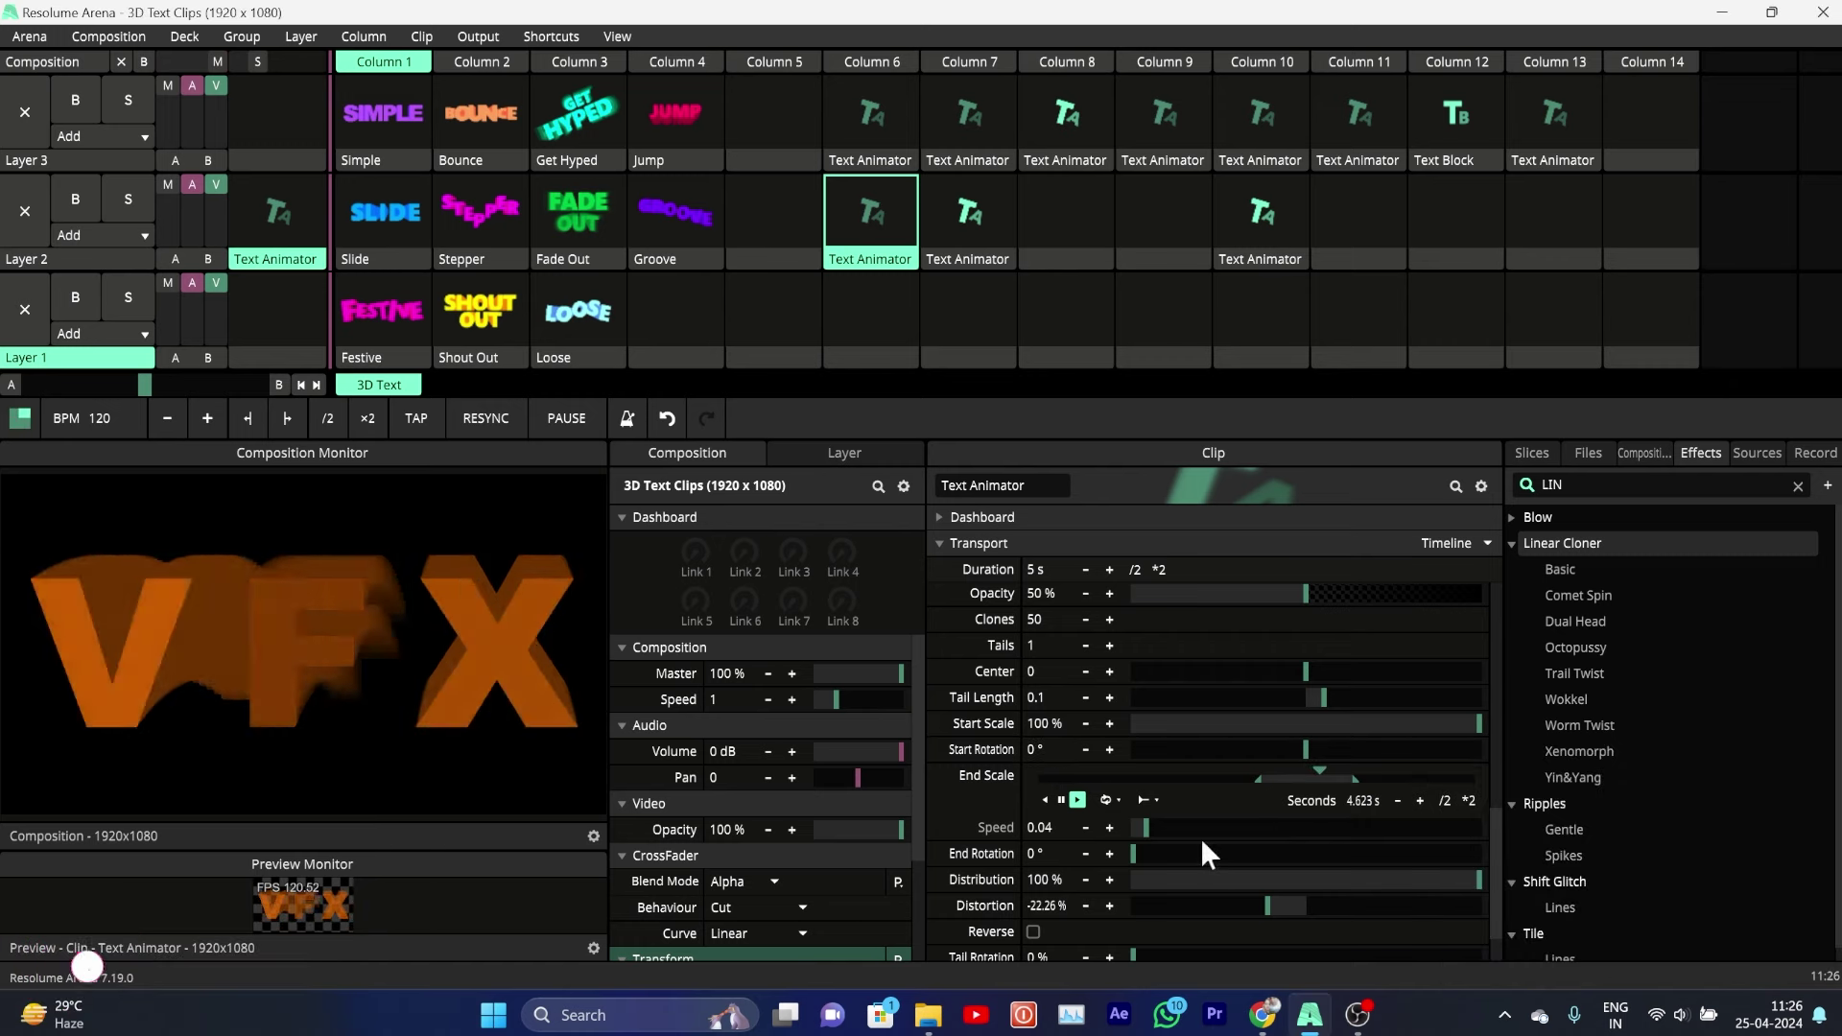
Step: Shorten the Linear Cloner Tail Length to 0.04 and reset Center to 0
{"action": "mouse_move", "coordinate": [1323, 697]}
{"action": "left_mouse_down"}
{"action": "mouse_move", "coordinate": [1291, 700]}
{"action": "mouse_move", "coordinate": [1311, 711]}
{"action": "left_mouse_up"}
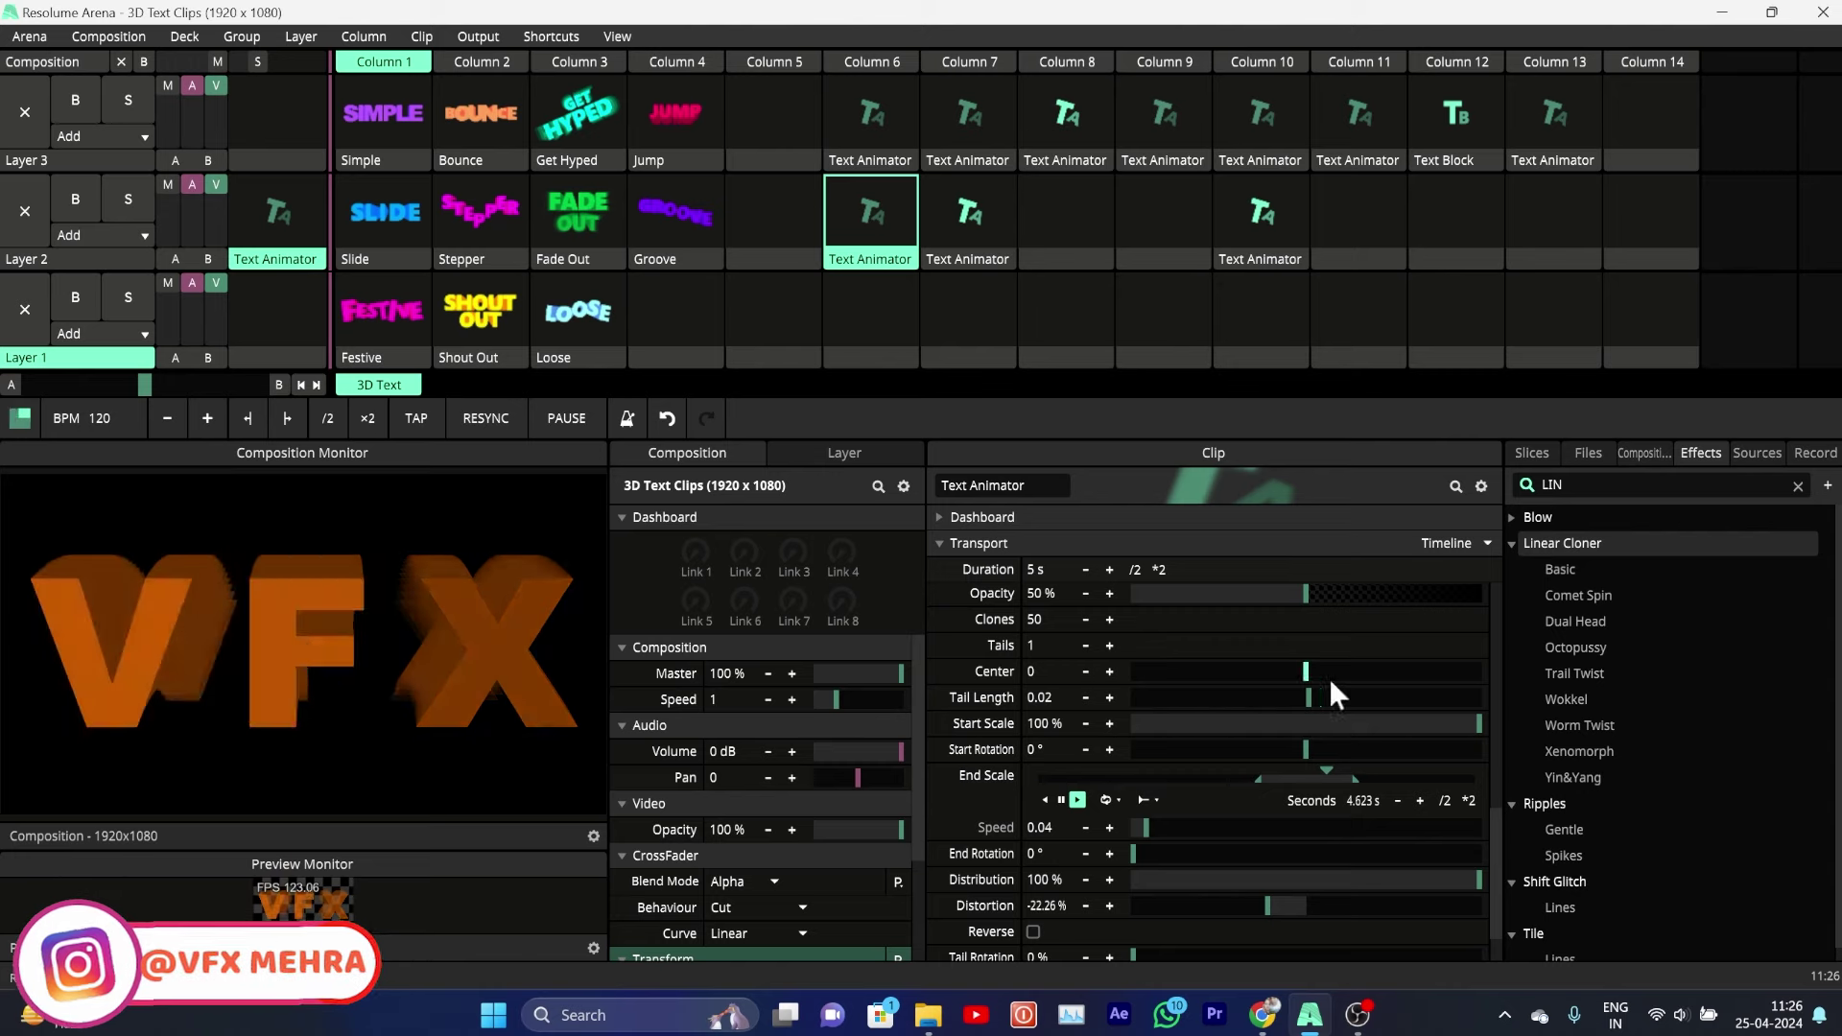
{"action": "left_click_drag", "start_coordinate": [1307, 672], "coordinate": [1315, 675]}
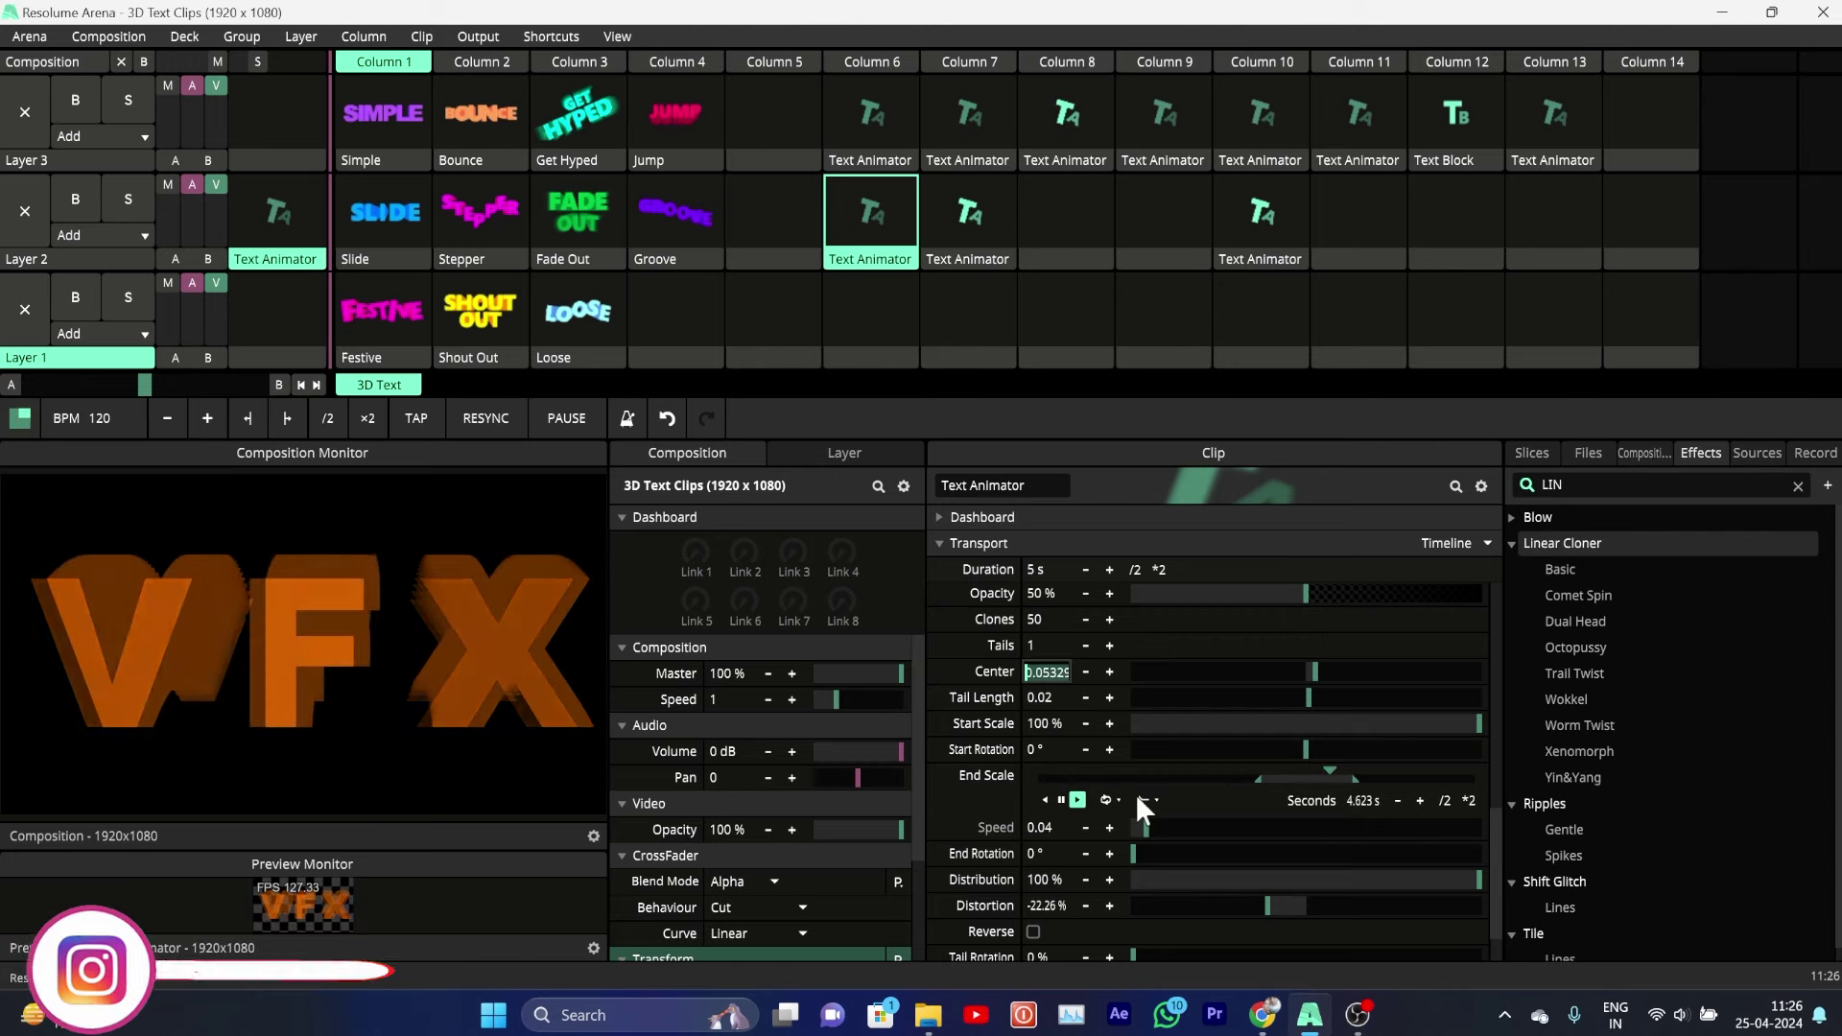
{"action": "type", "text": "0"}
{"action": "left_click", "coordinate": [1109, 698]}
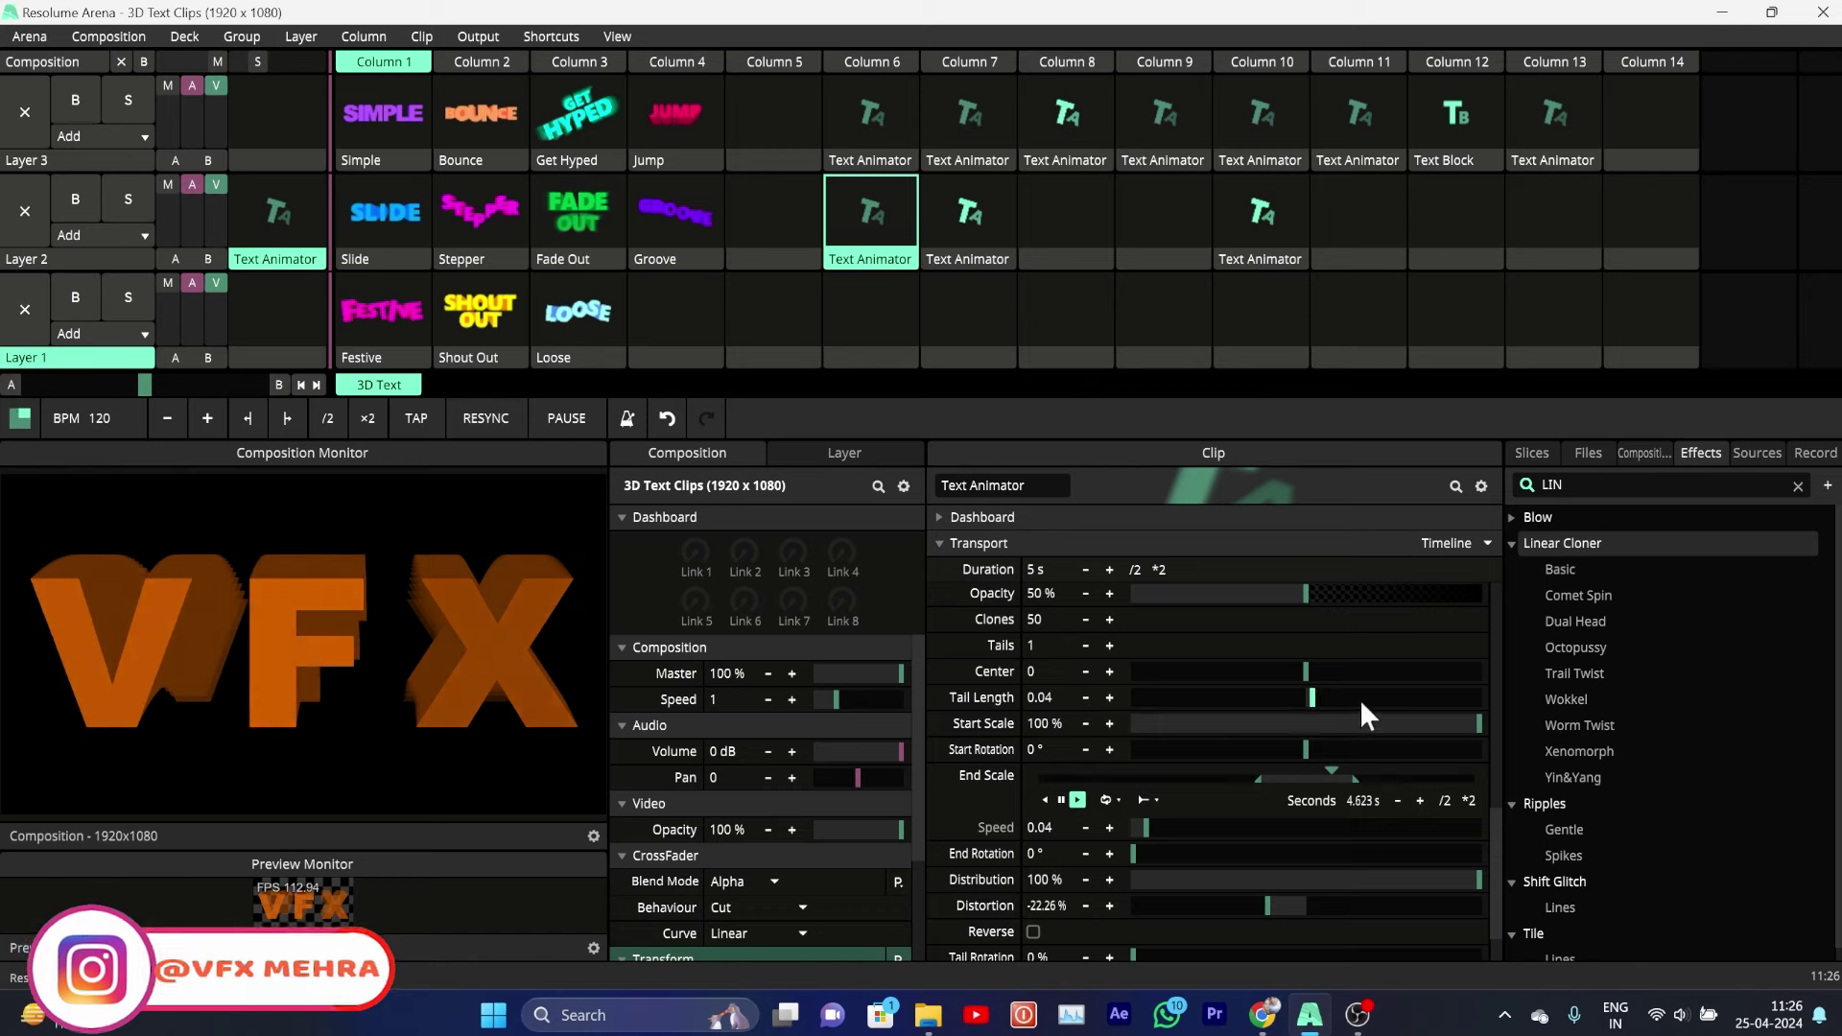
{"action": "left_click_drag", "start_coordinate": [1495, 841], "coordinate": [1523, 716]}
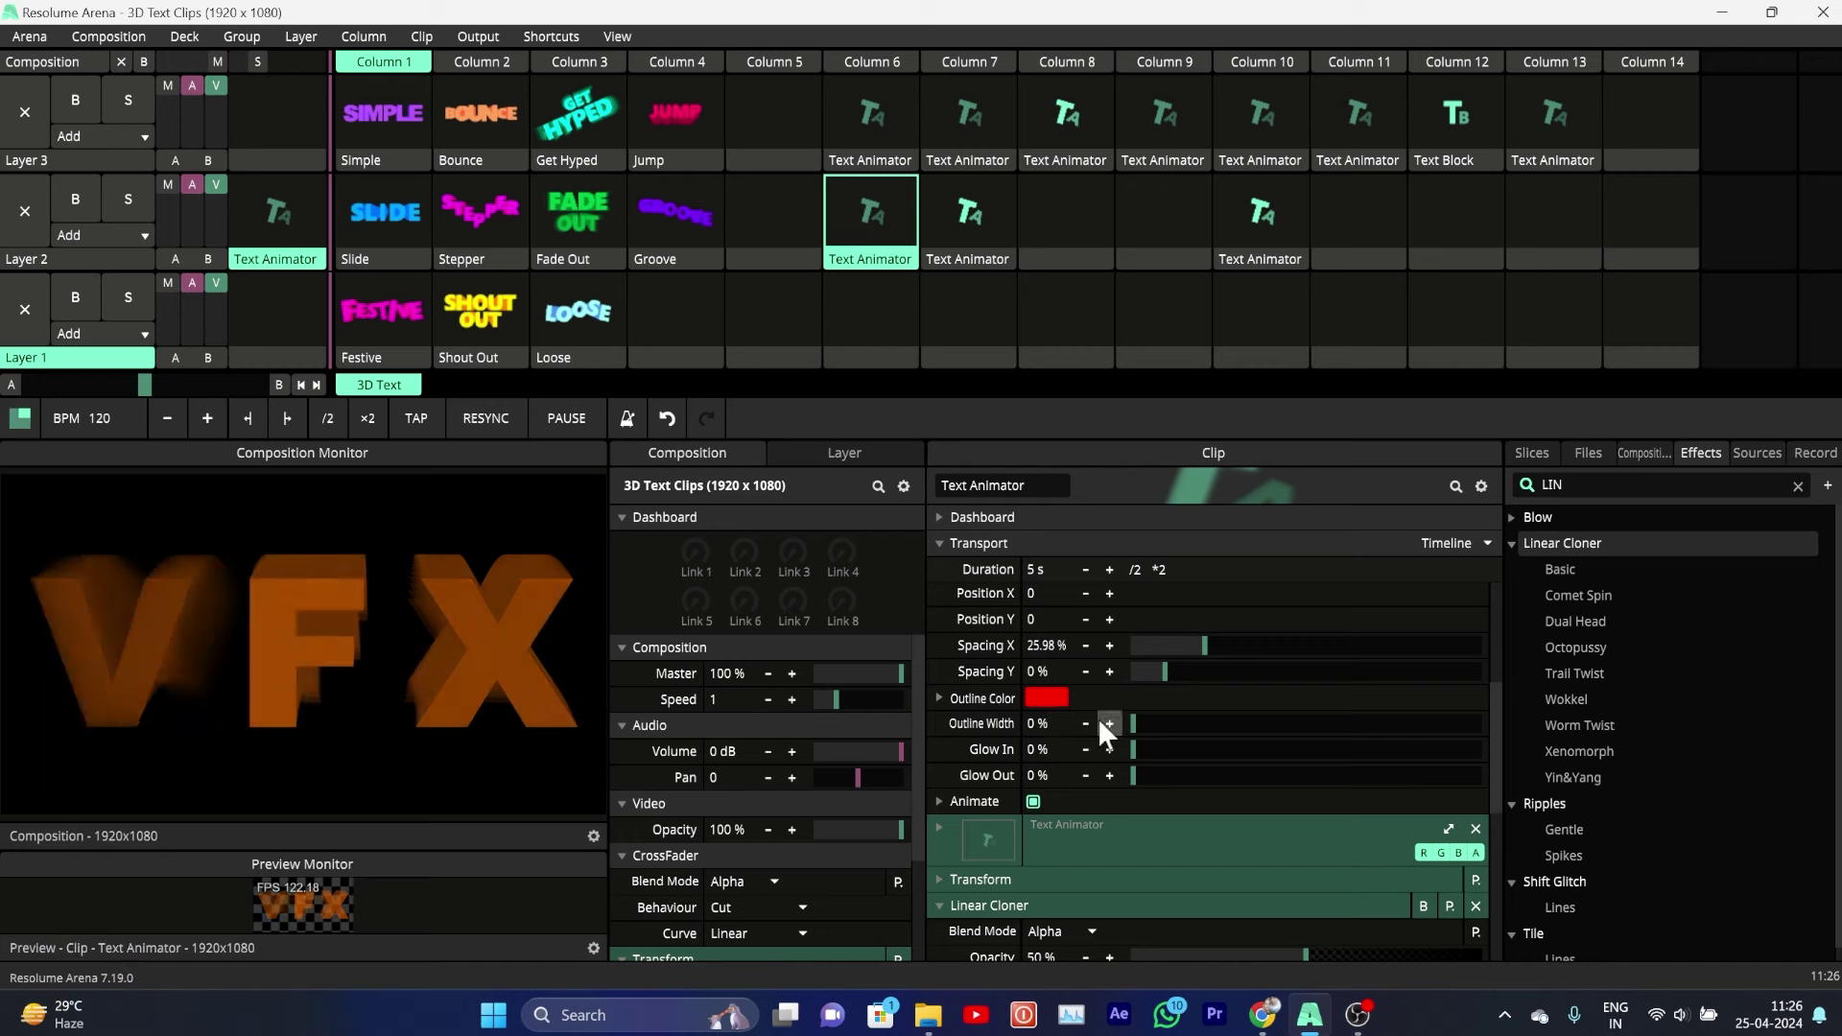
Step: Give the VFX letters a cyan outline at 12.33% width with Glow In at 26.96%
{"action": "left_click", "coordinate": [1044, 698]}
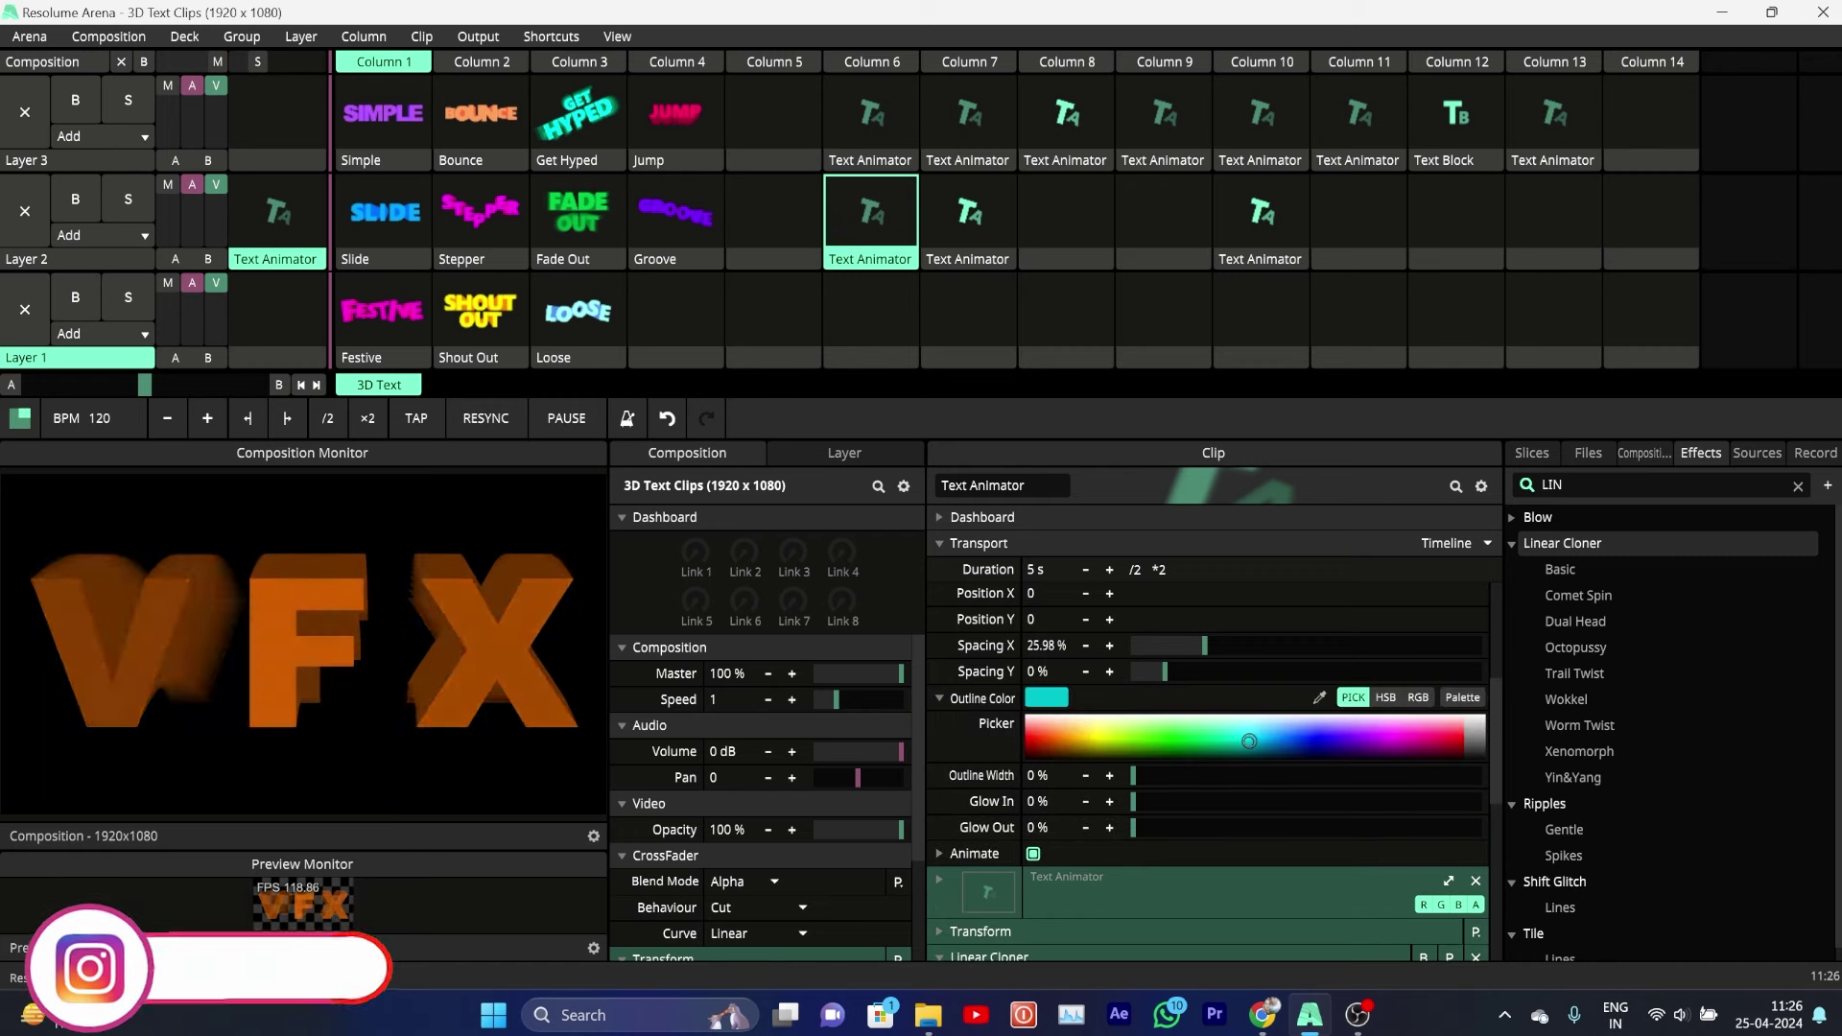
{"action": "left_click", "coordinate": [1055, 699]}
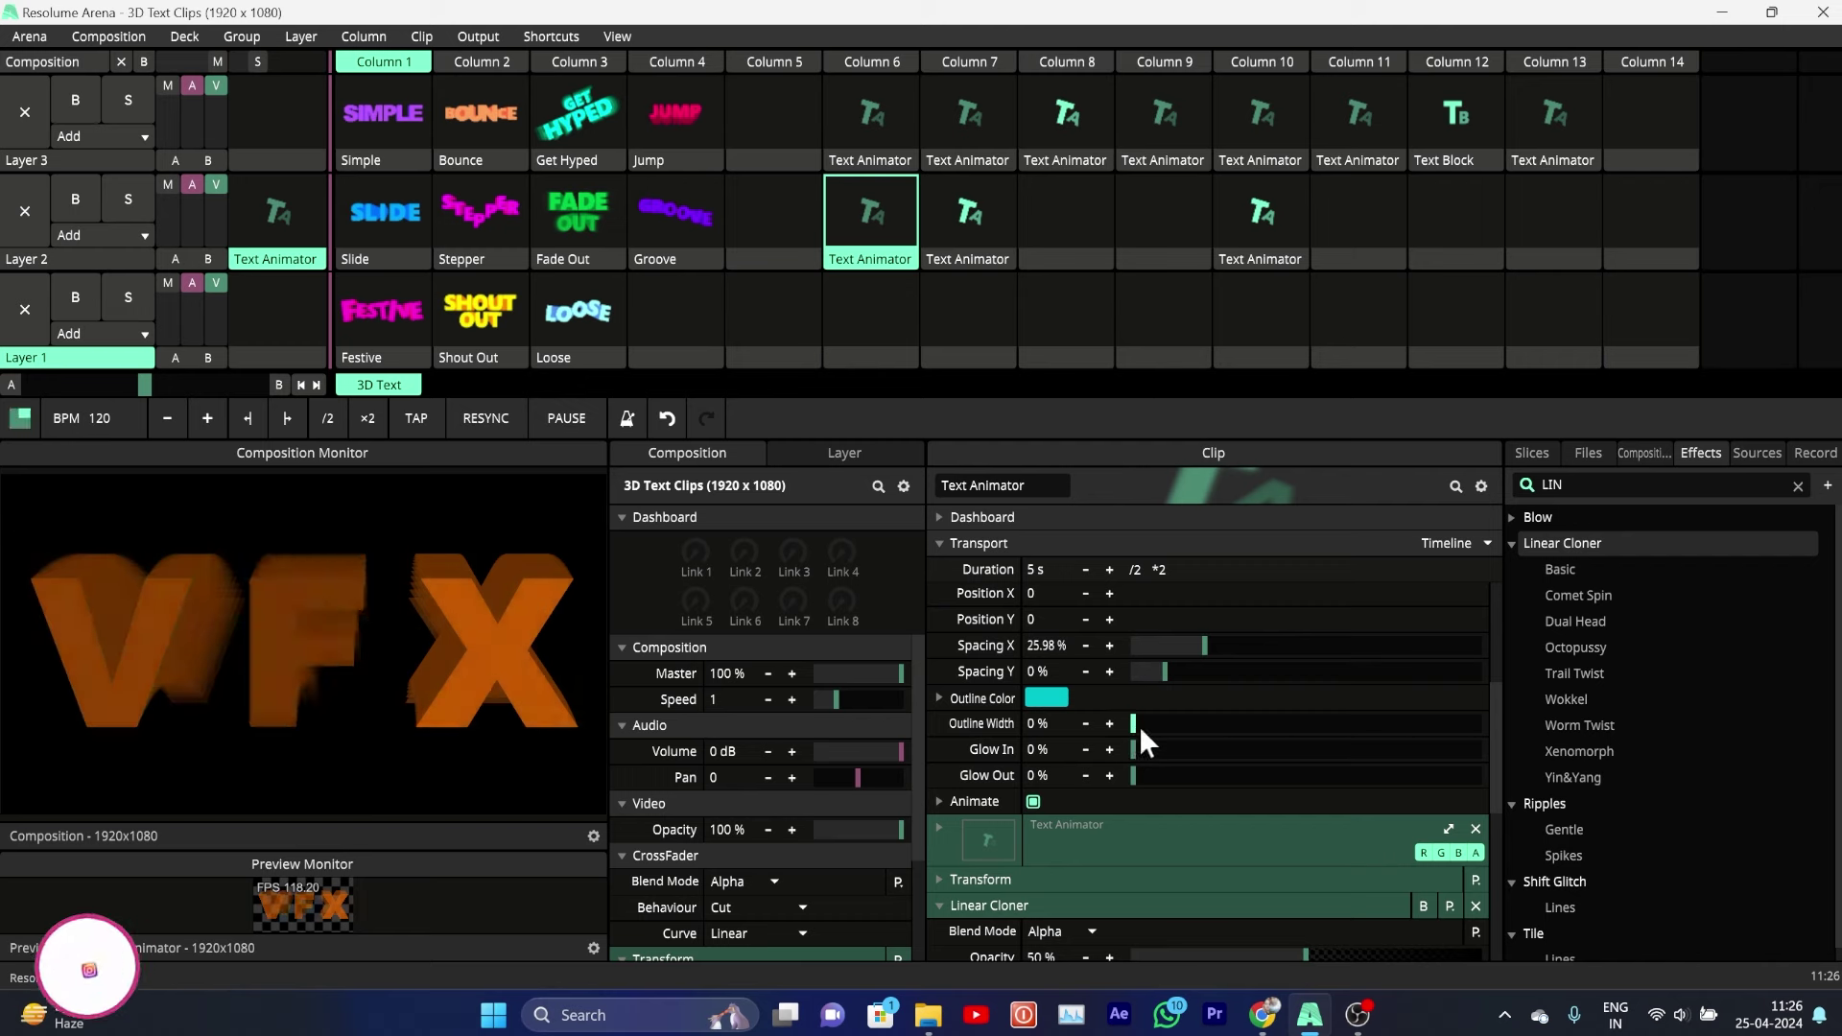
{"action": "left_click_drag", "start_coordinate": [1141, 731], "coordinate": [1166, 729]}
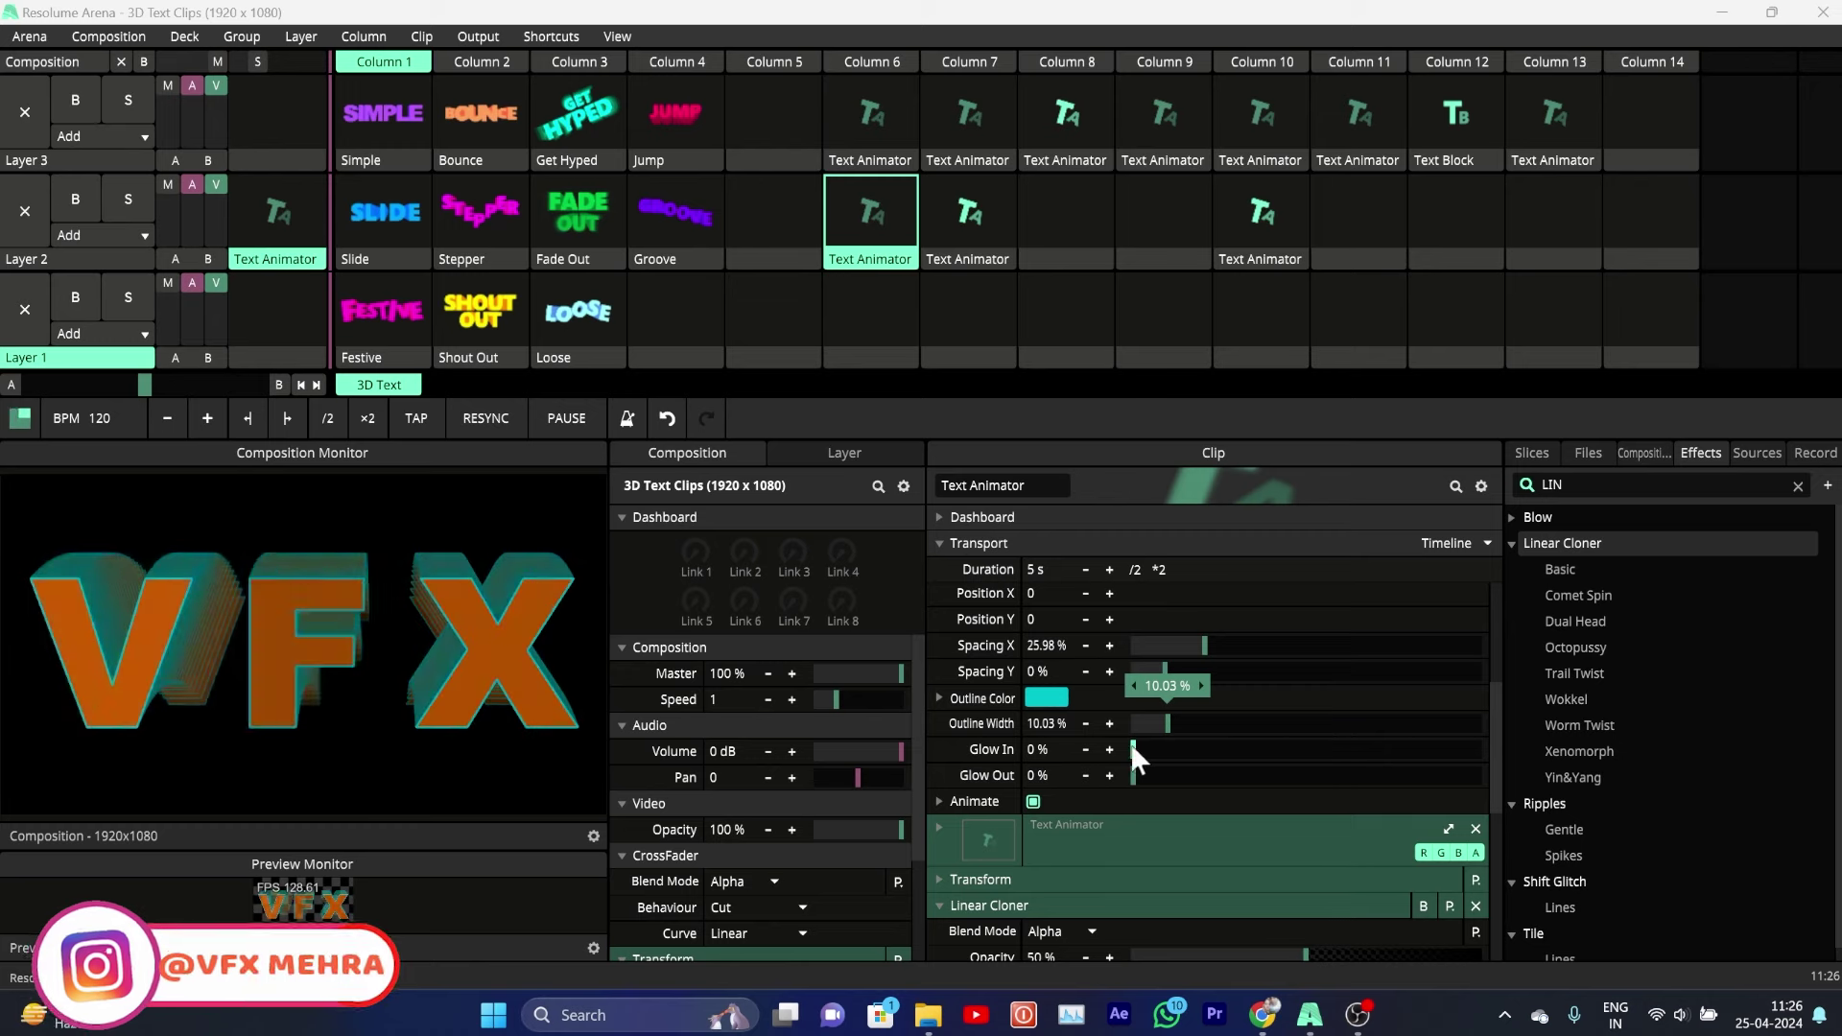
{"action": "left_click_drag", "start_coordinate": [1134, 748], "coordinate": [1200, 750]}
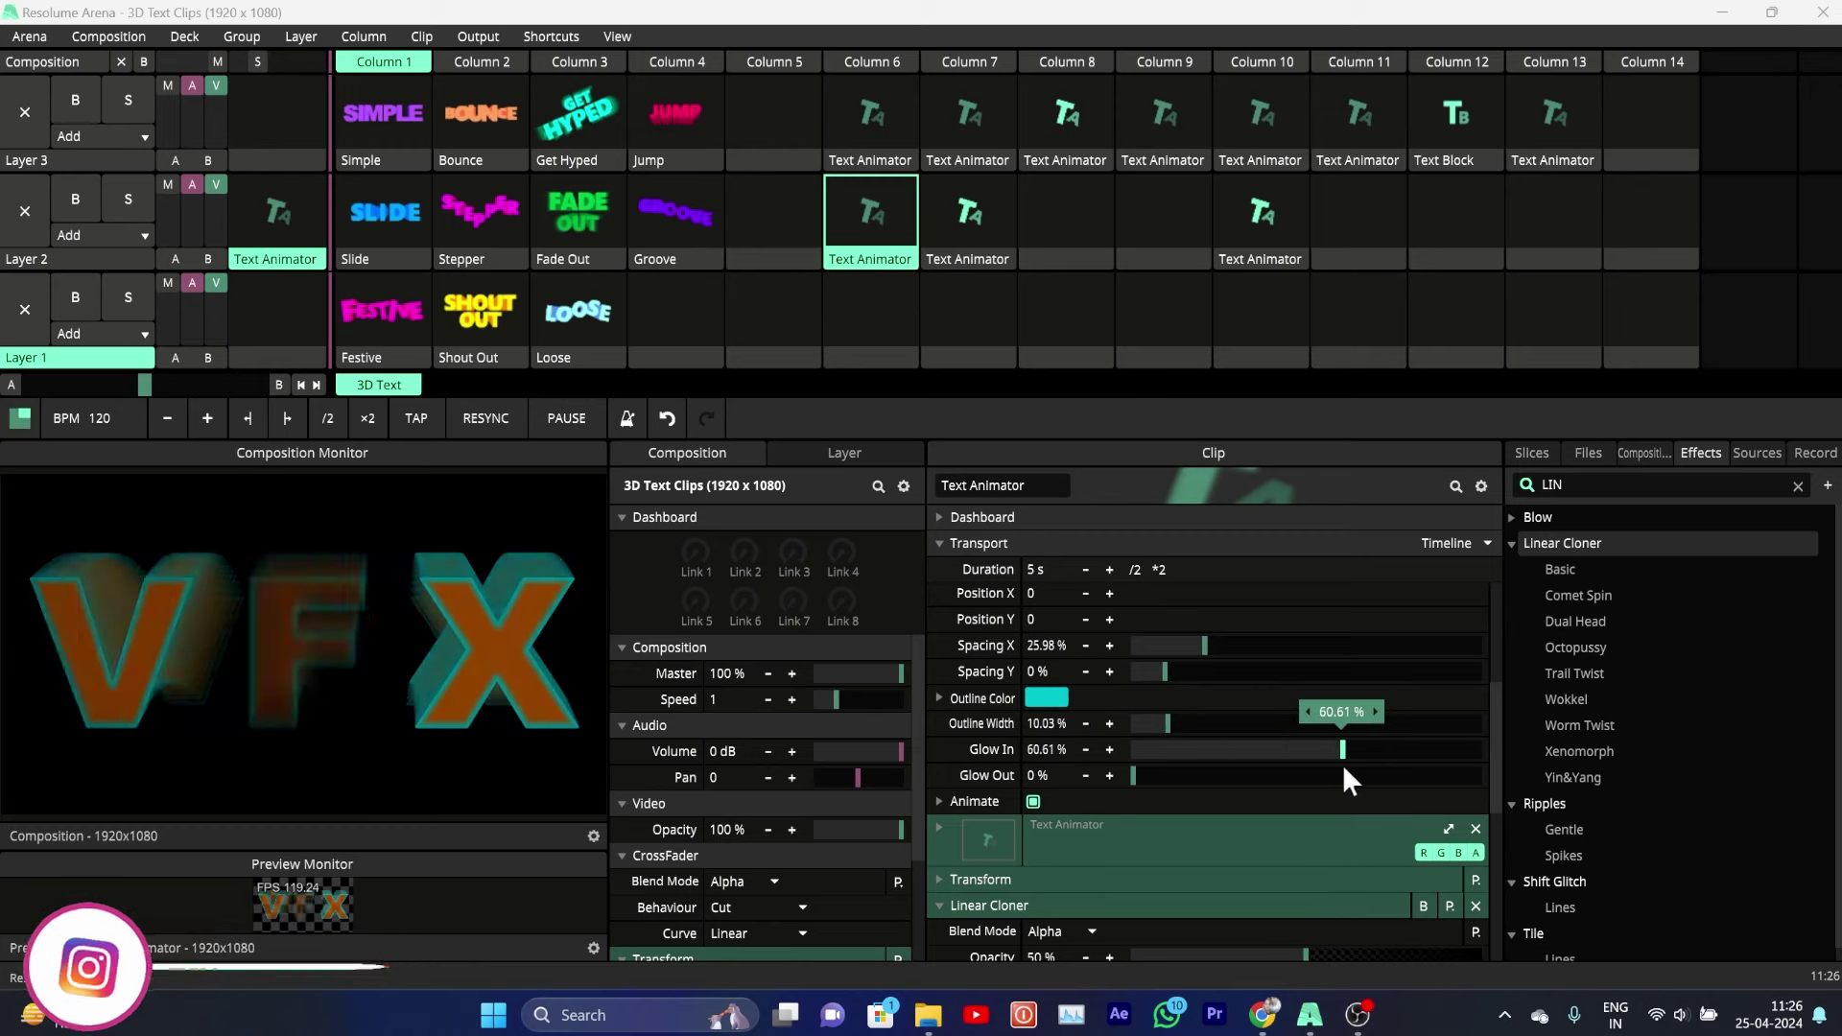
{"action": "left_click_drag", "start_coordinate": [1343, 766], "coordinate": [1050, 790]}
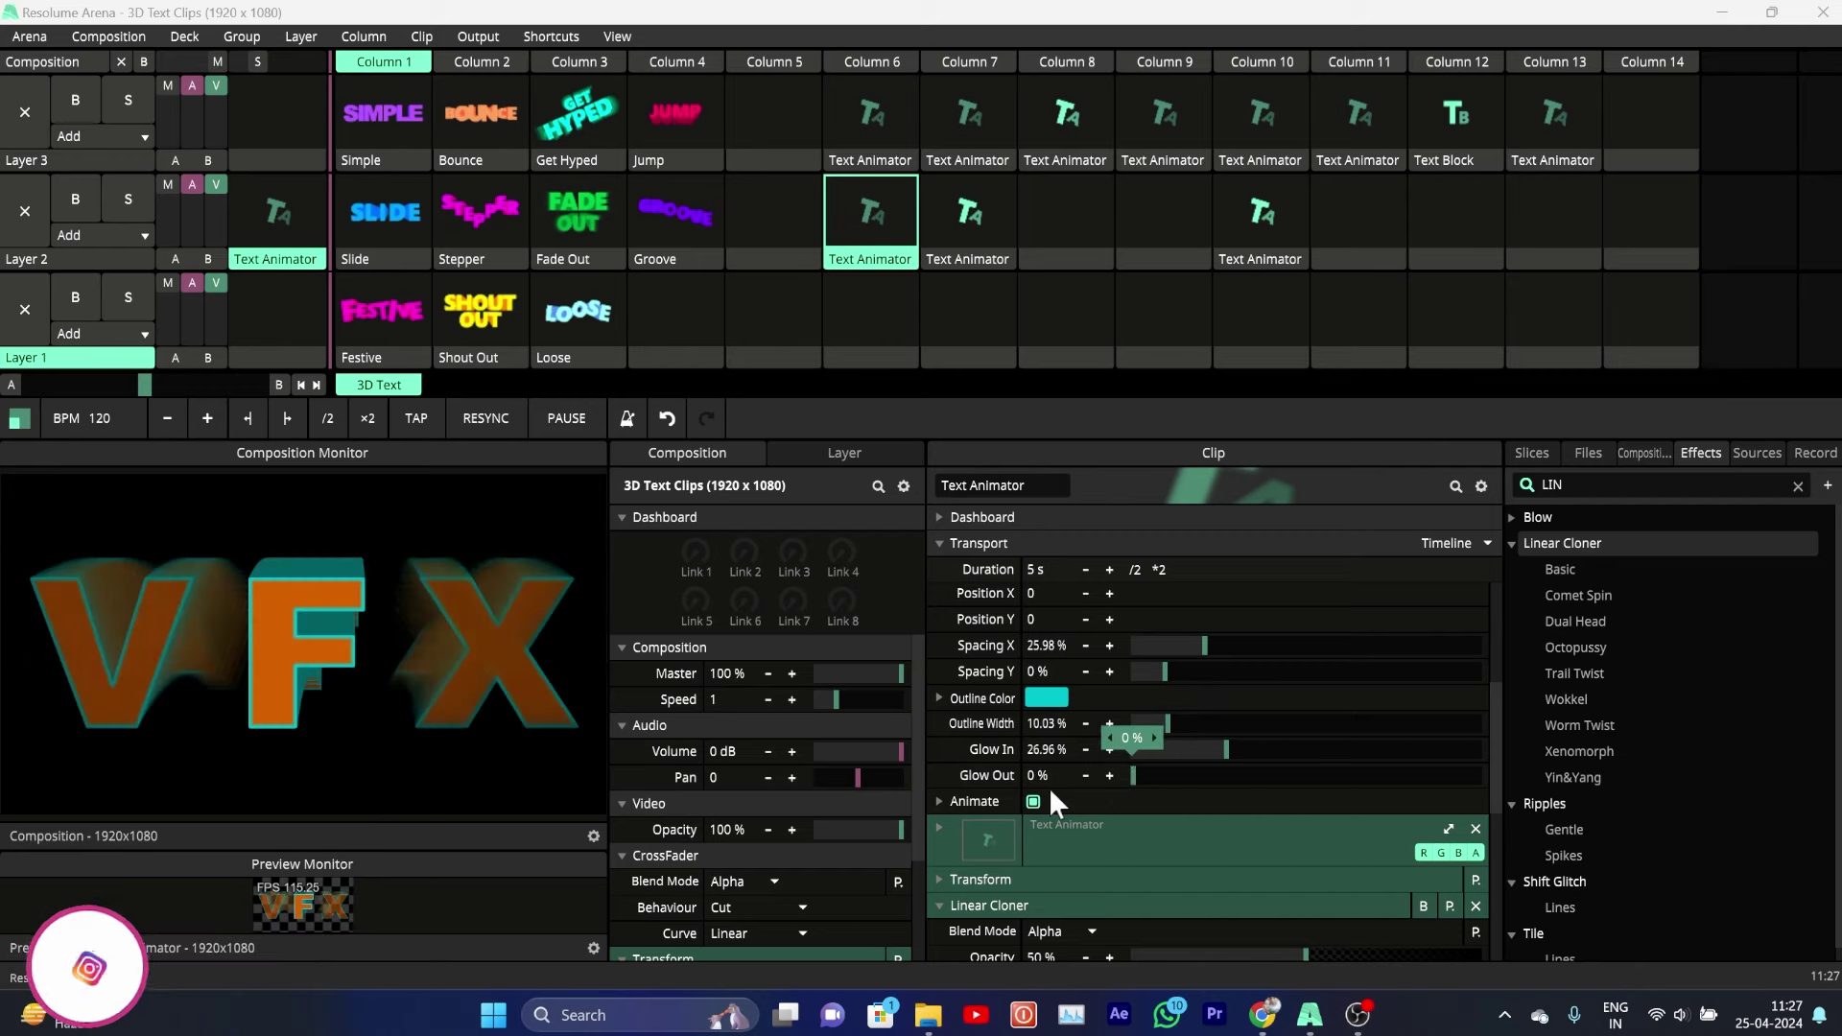
{"action": "left_click", "coordinate": [1166, 721]}
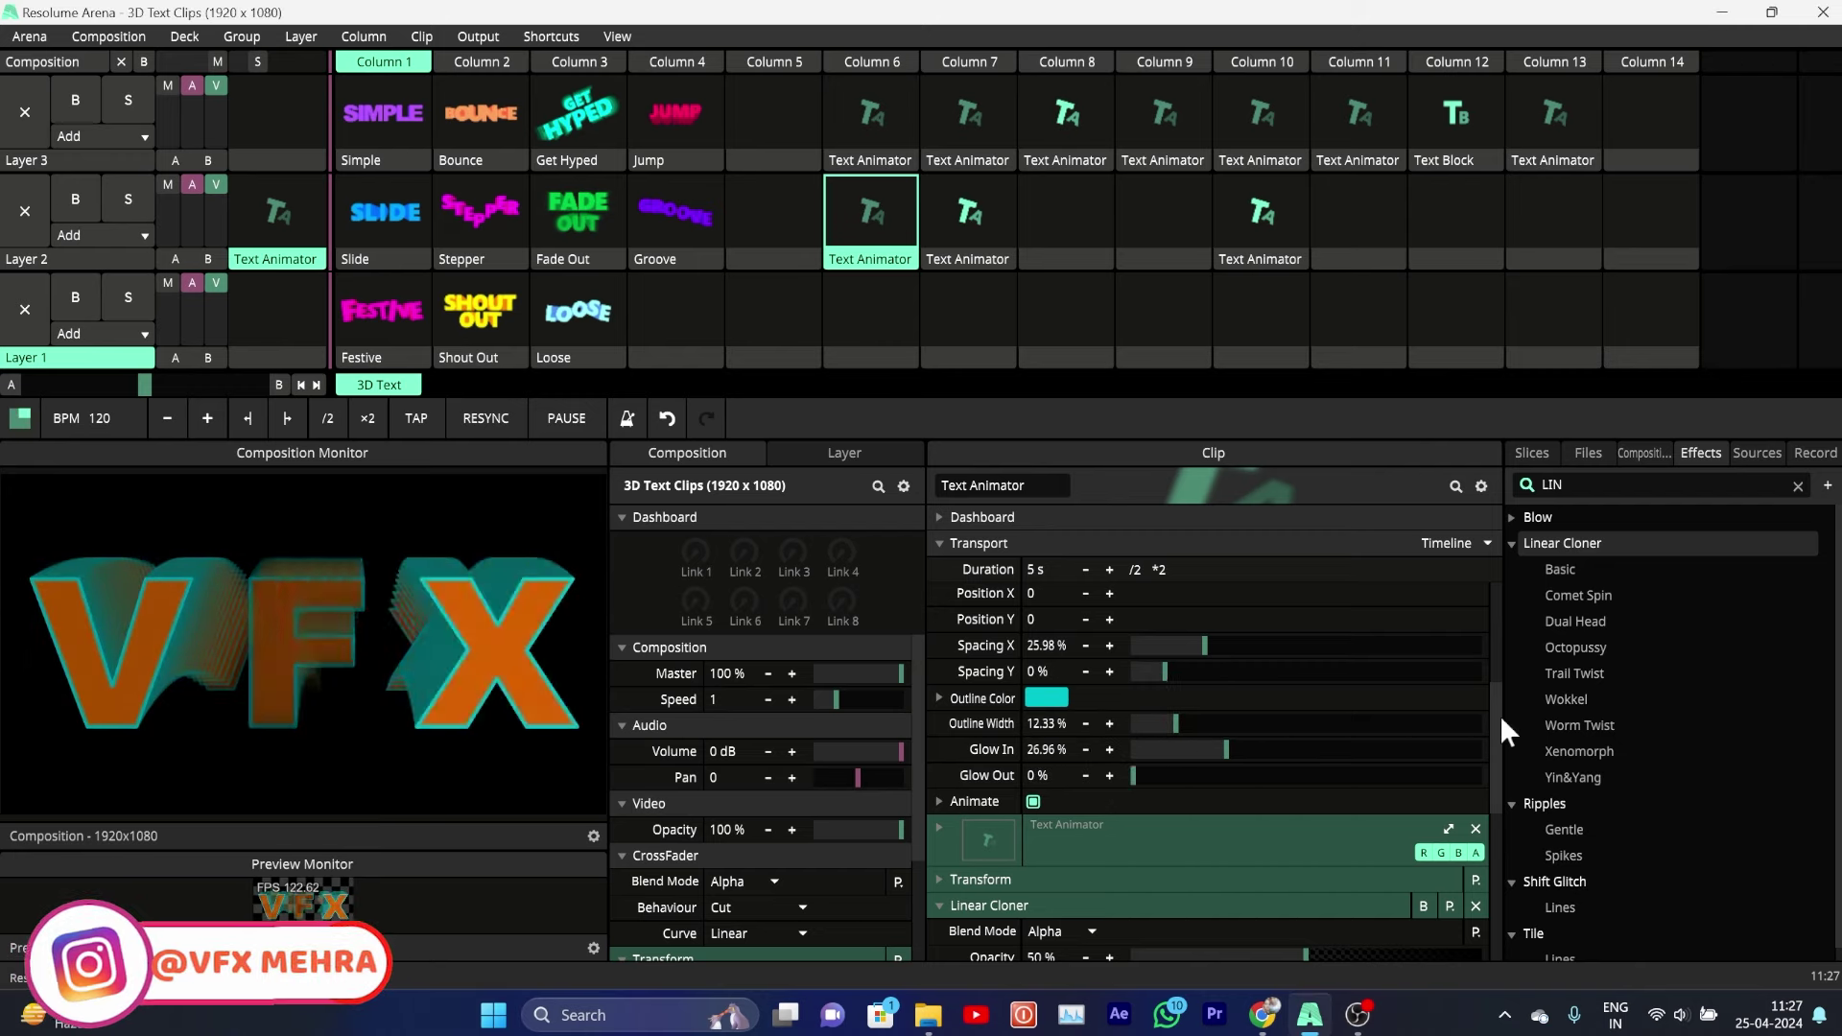
{"action": "left_click_drag", "start_coordinate": [1500, 716], "coordinate": [1487, 752]}
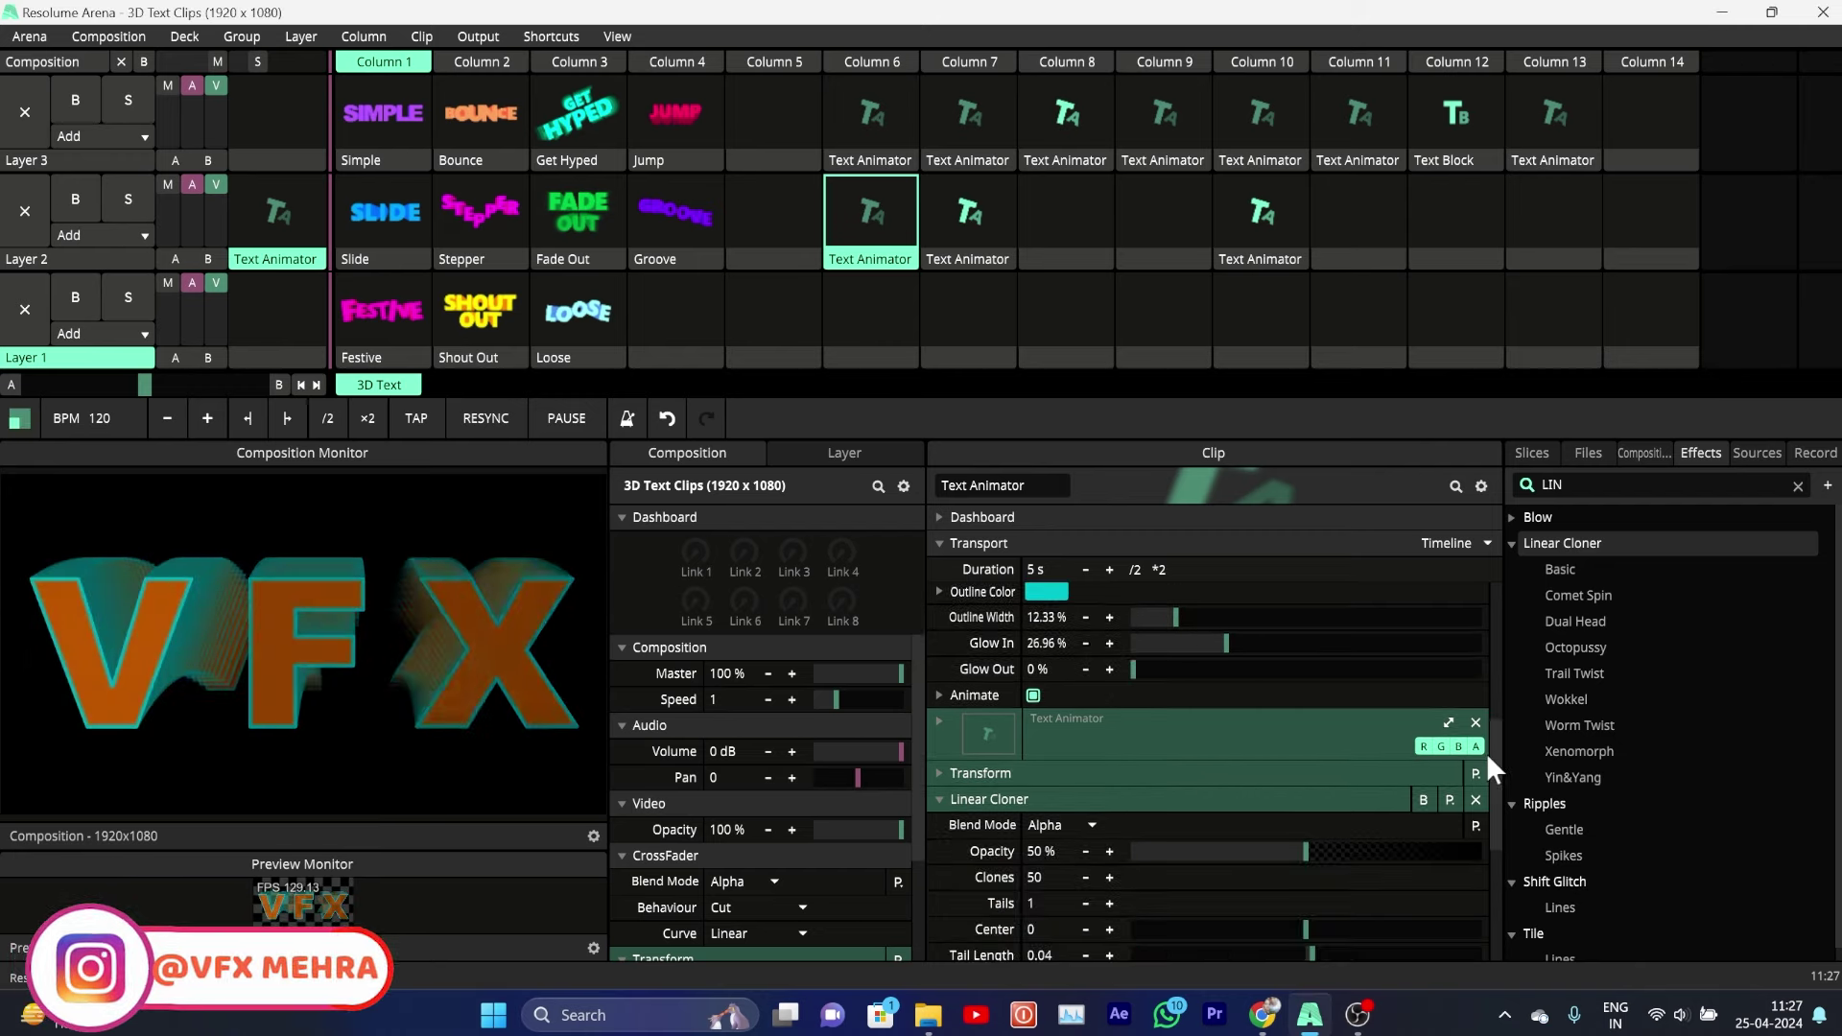
Step: Set the text animation Range to All after trying Lines, Words and Characters
{"action": "left_click", "coordinate": [936, 695]}
{"action": "left_click", "coordinate": [1121, 722]}
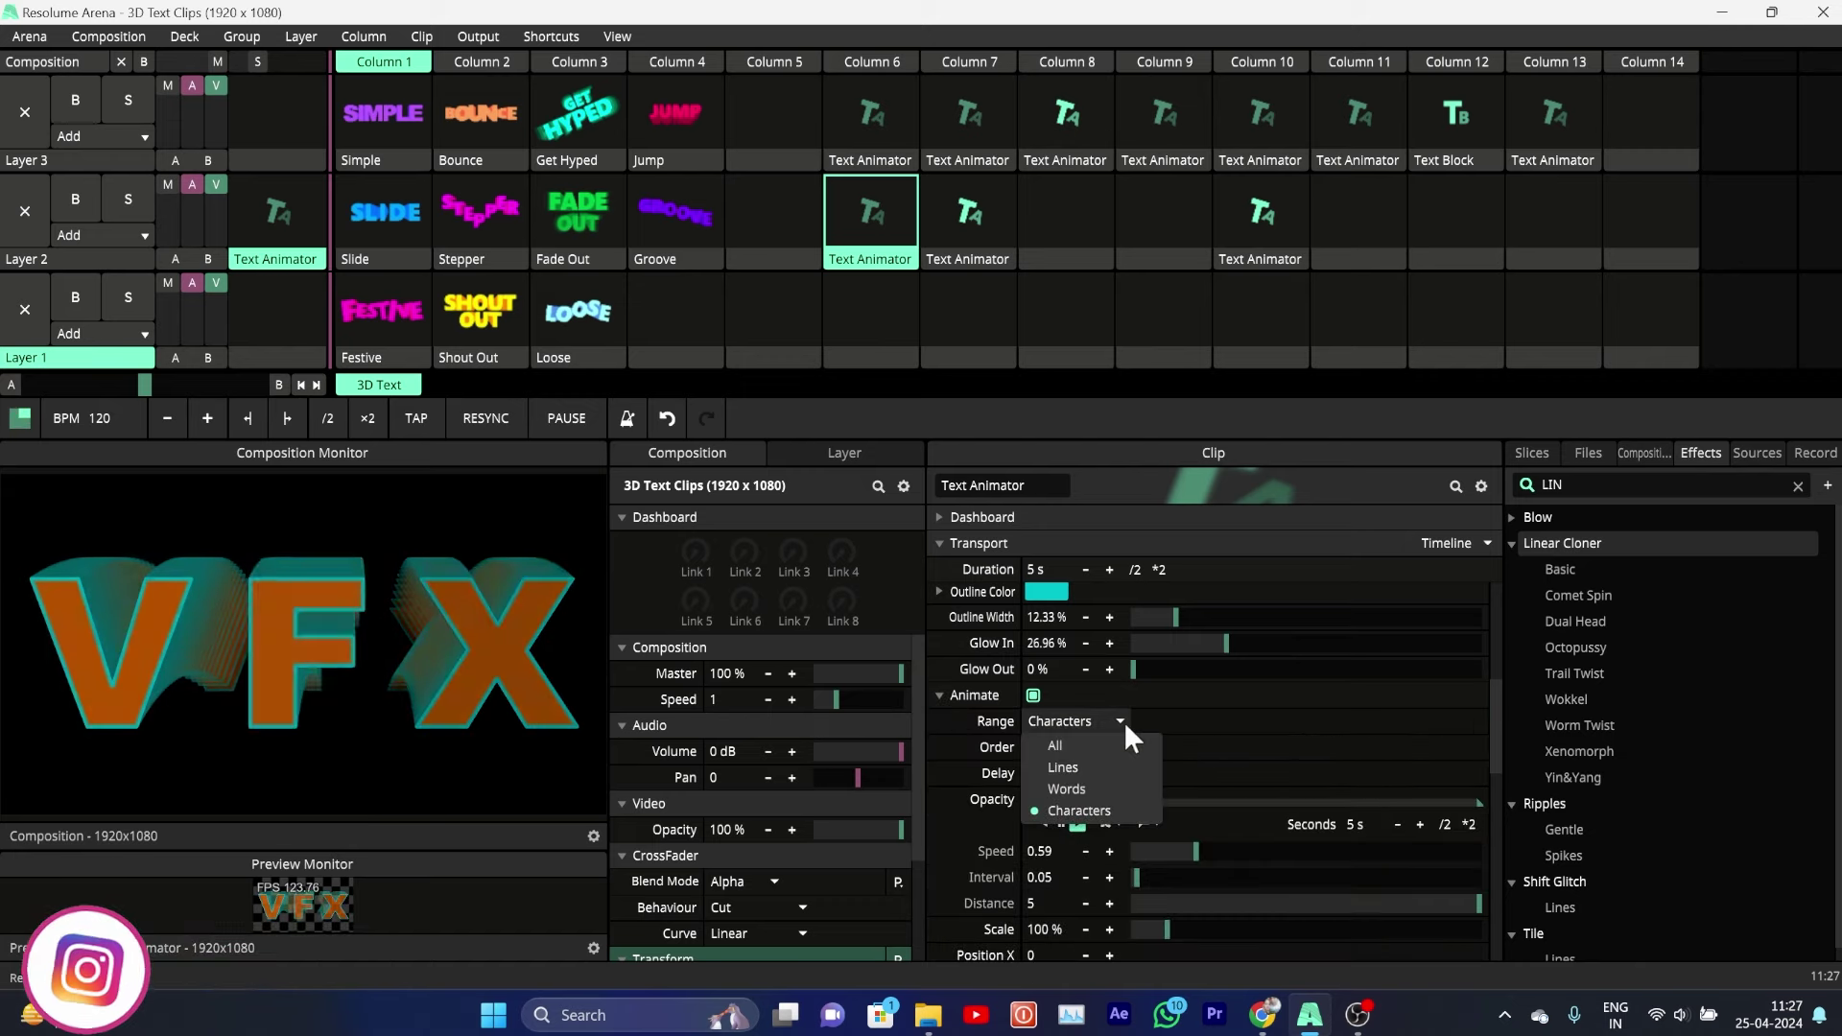
{"action": "left_click", "coordinate": [1097, 764]}
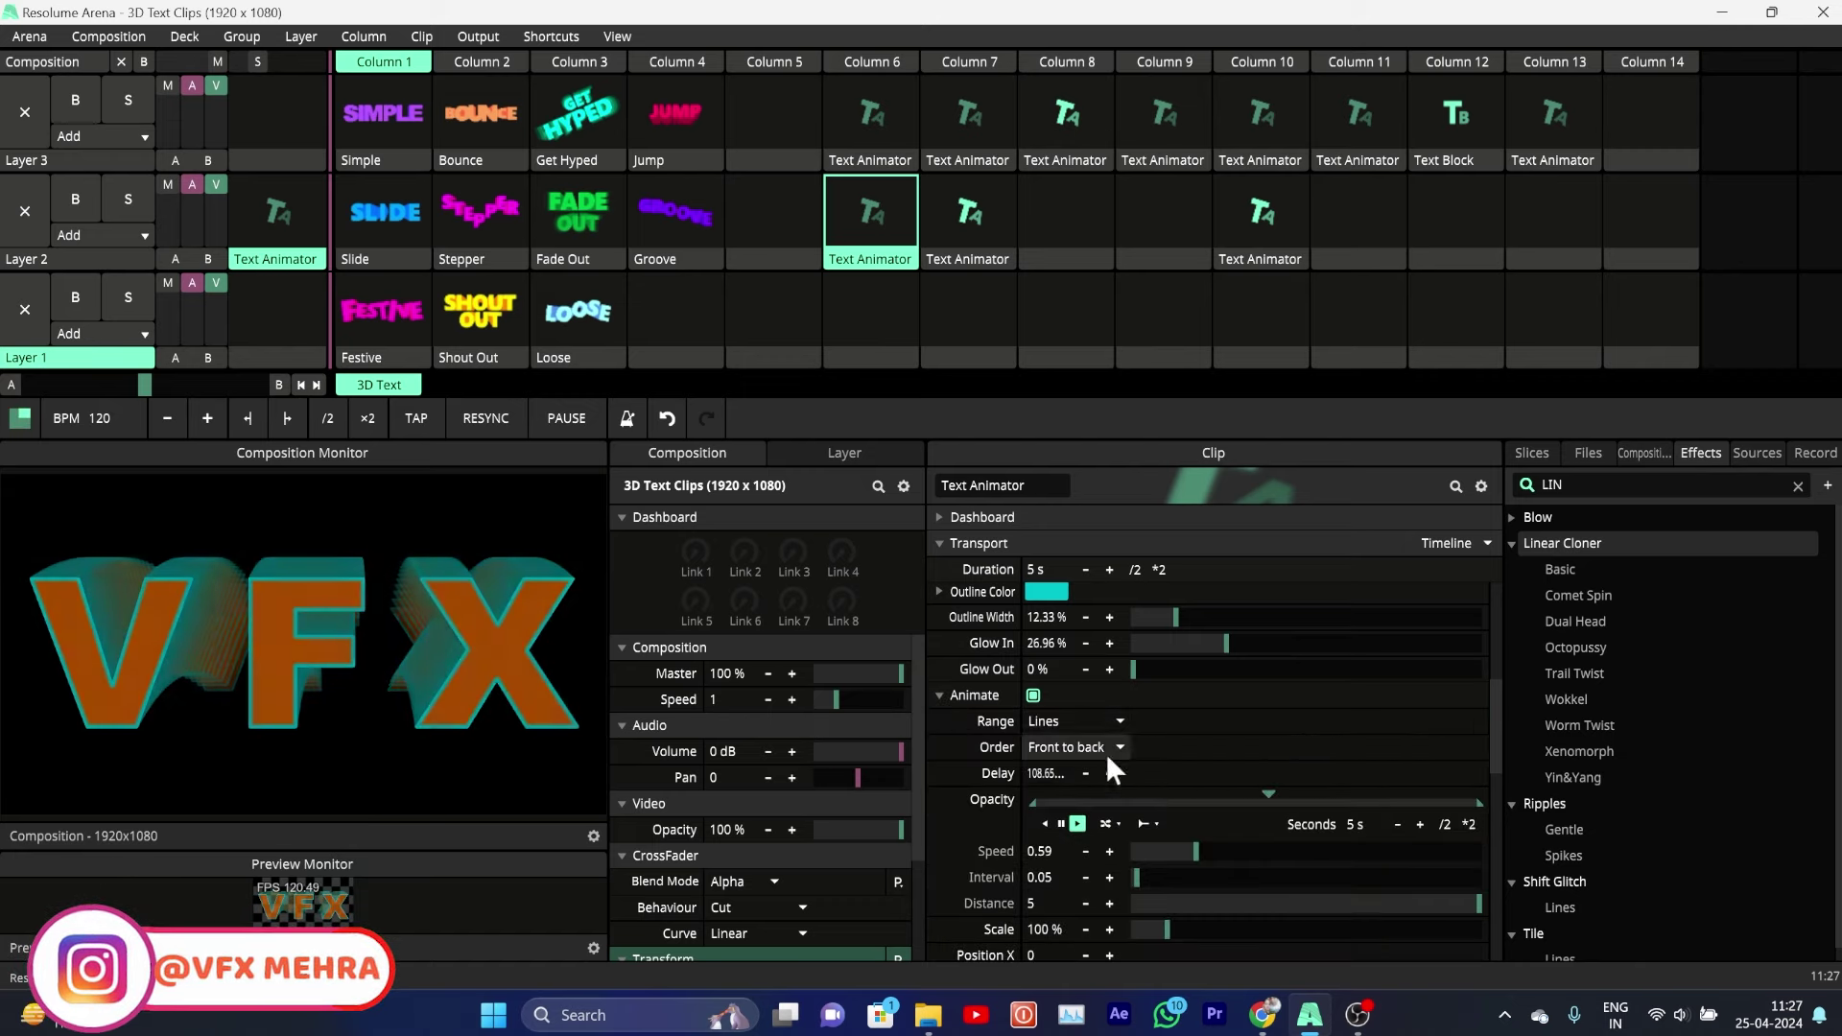
{"action": "left_click", "coordinate": [1121, 722]}
{"action": "left_click", "coordinate": [1091, 787]}
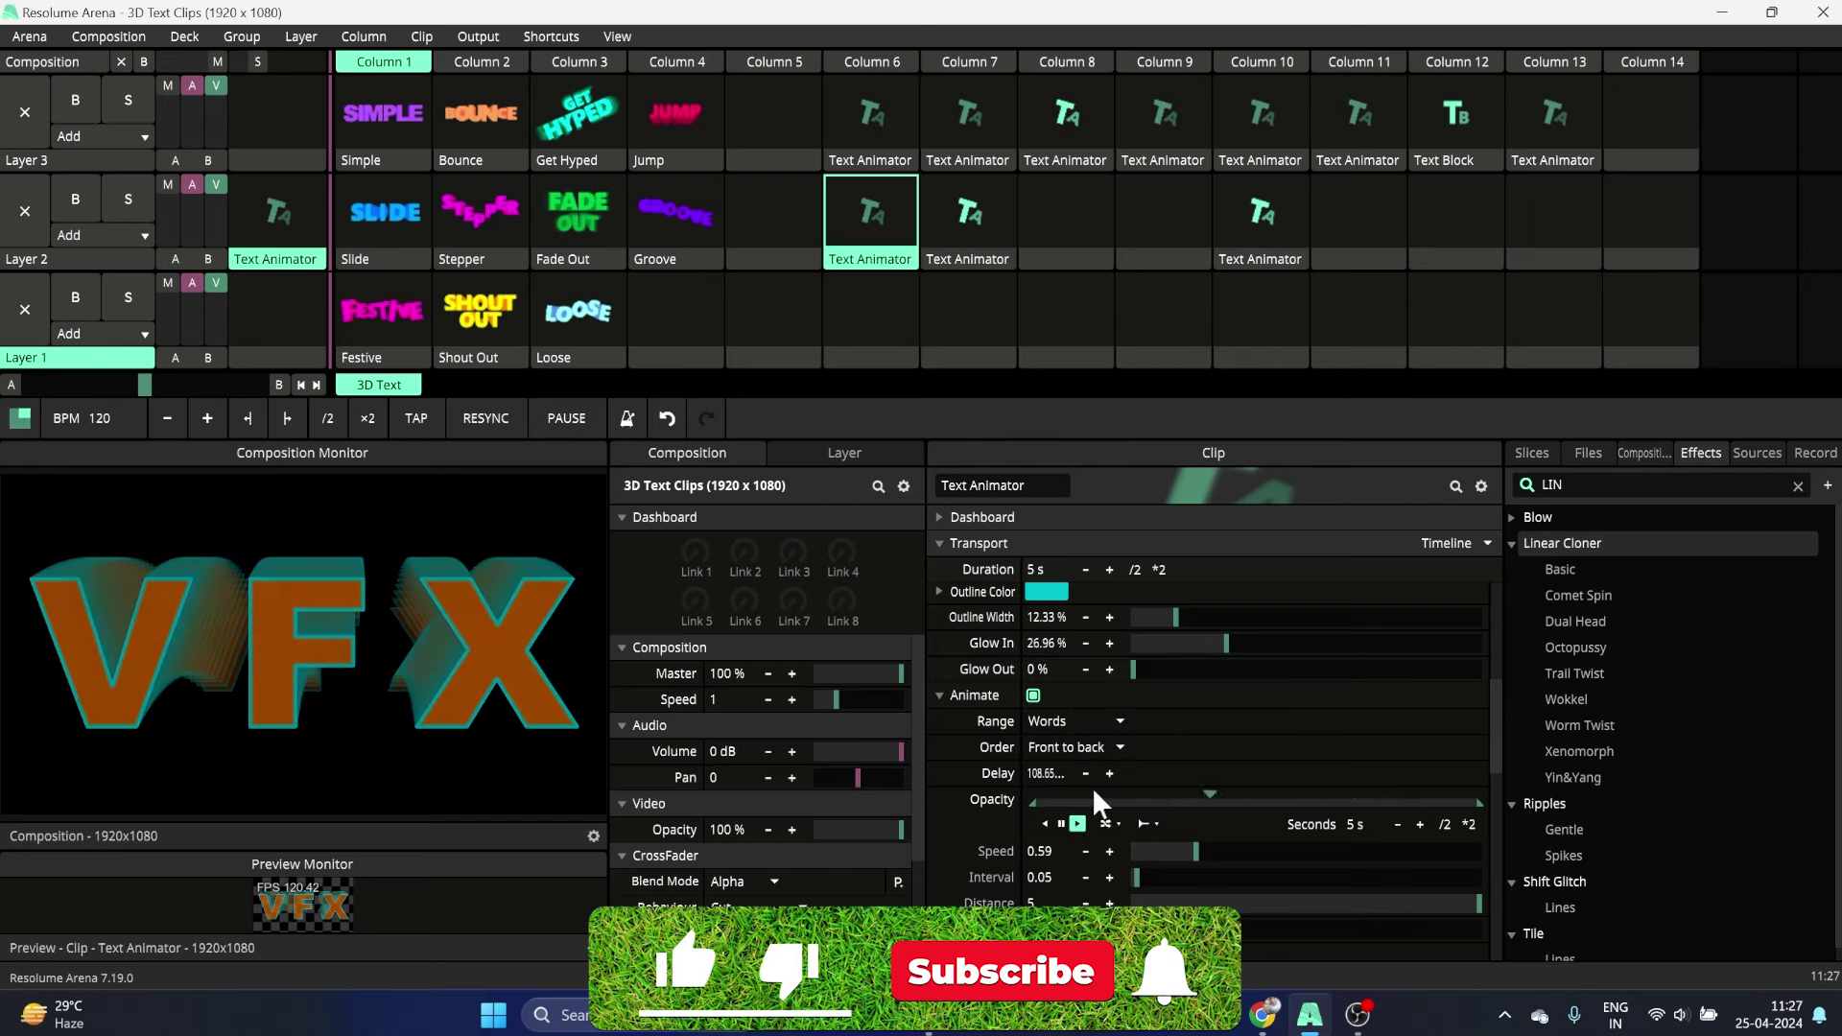
{"action": "left_click", "coordinate": [1118, 720]}
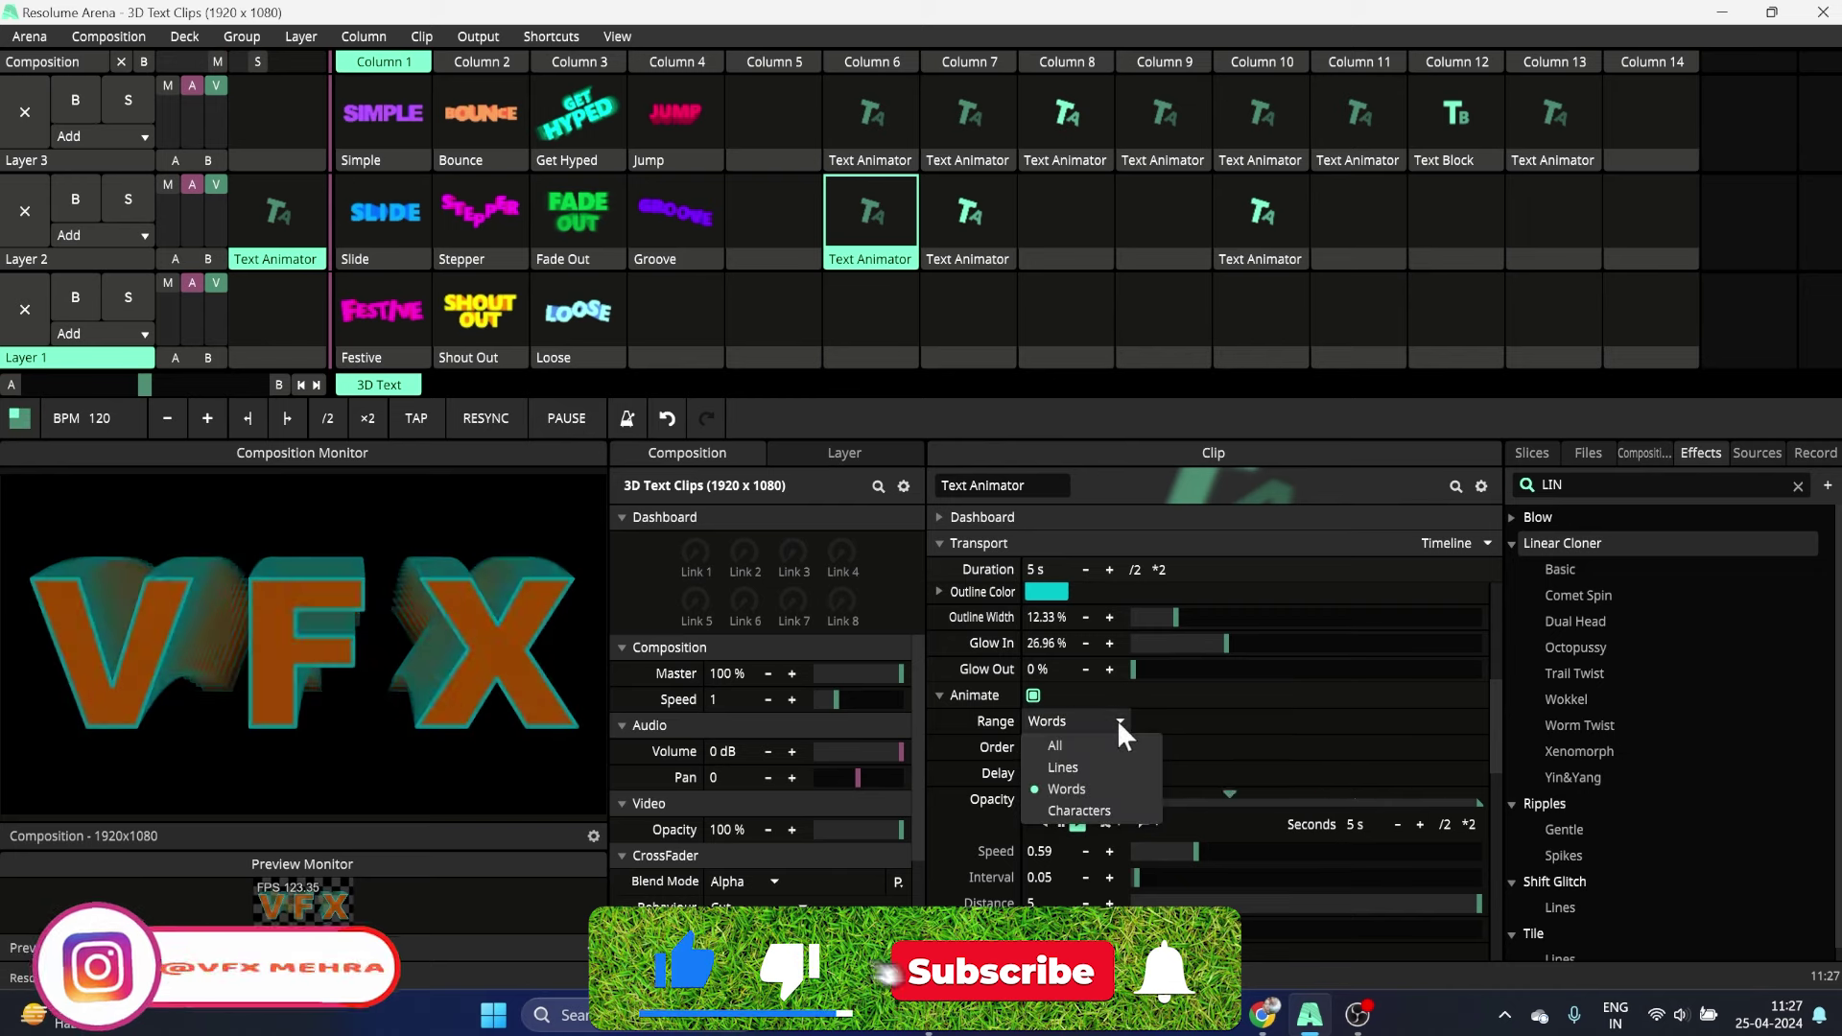
{"action": "left_click", "coordinate": [1079, 811]}
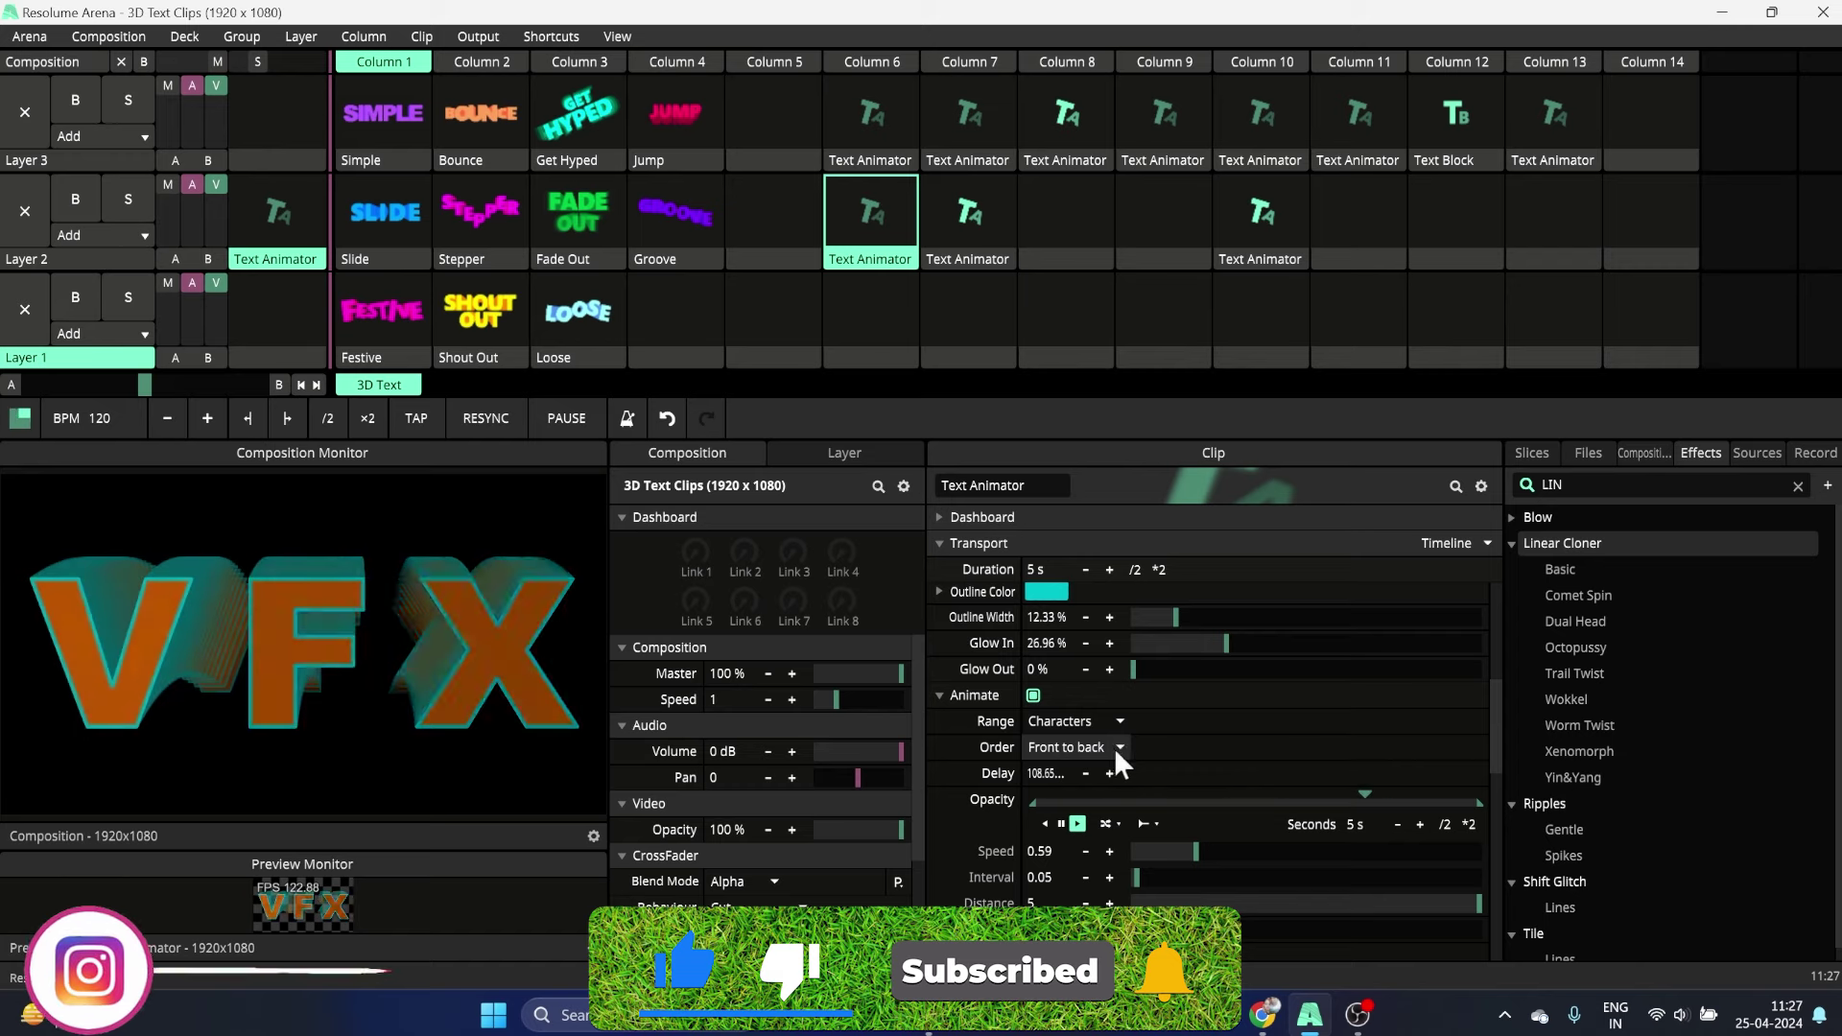
{"action": "left_click", "coordinate": [1118, 721]}
{"action": "left_click", "coordinate": [1068, 746]}
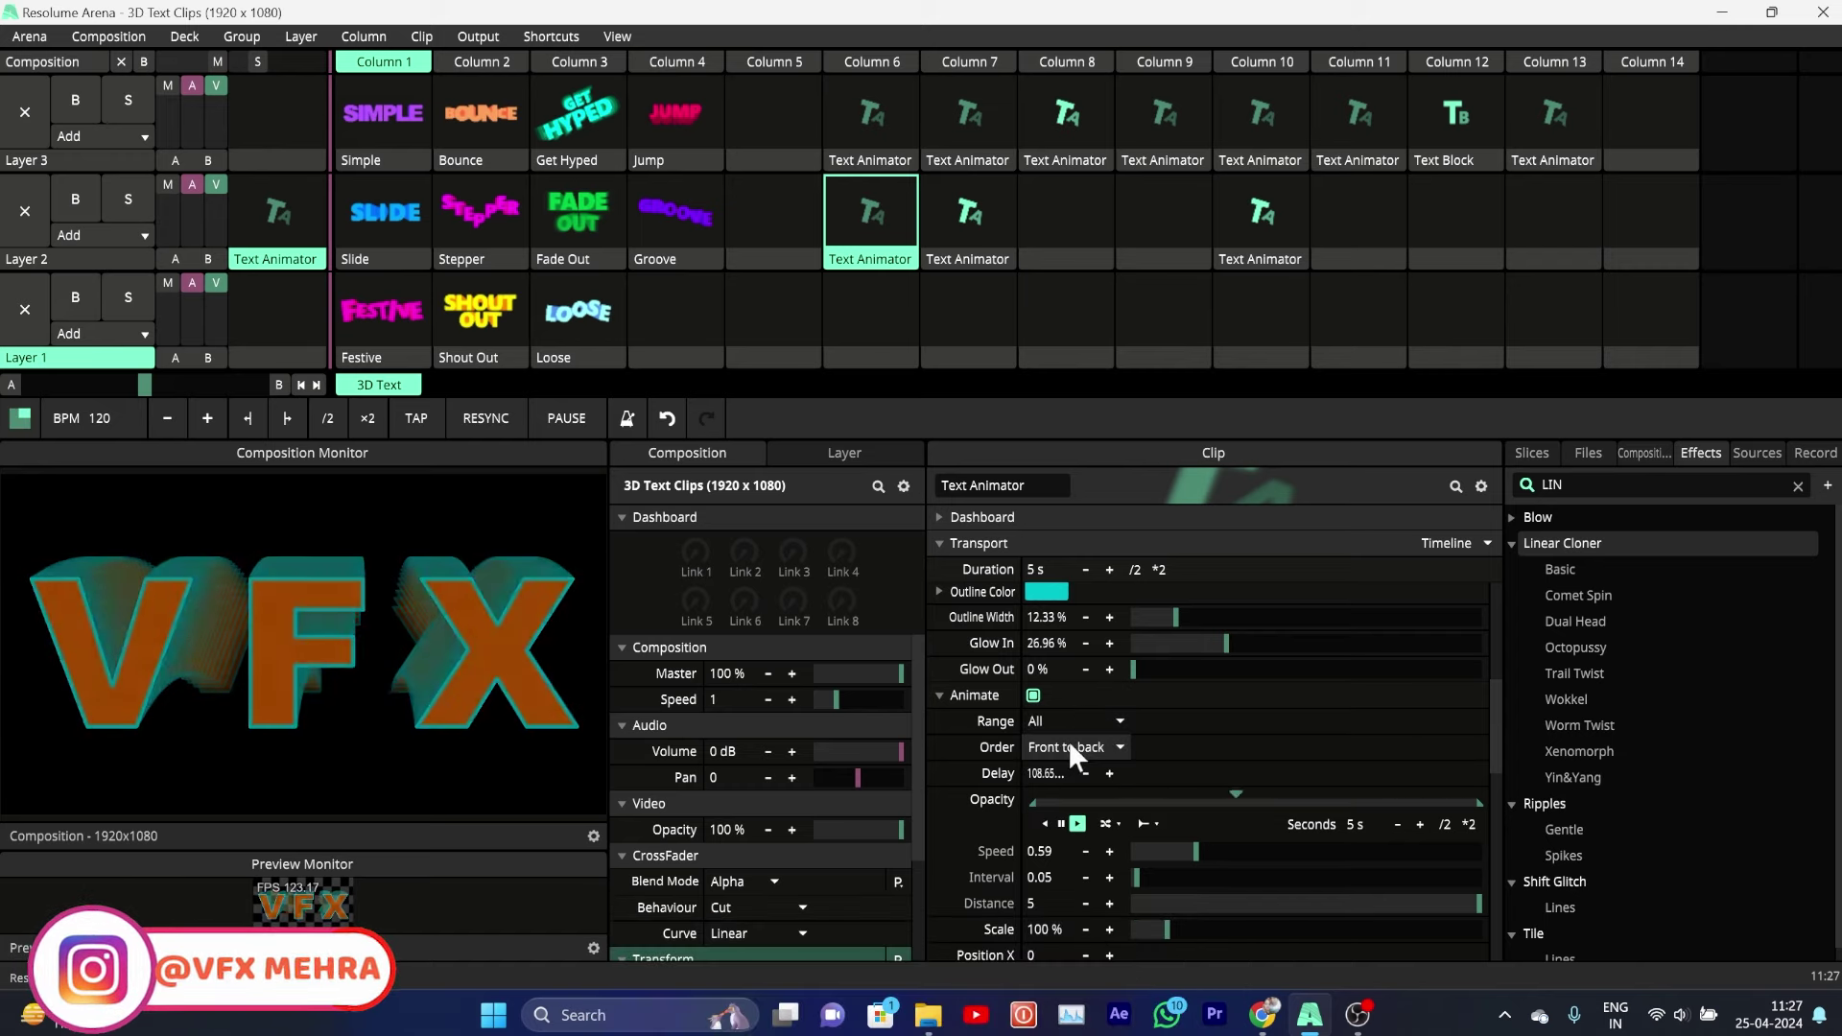
Step: Keep the animation Order on Front to back after trying Back to front
{"action": "left_click", "coordinate": [1117, 747]}
{"action": "left_click", "coordinate": [1106, 792]}
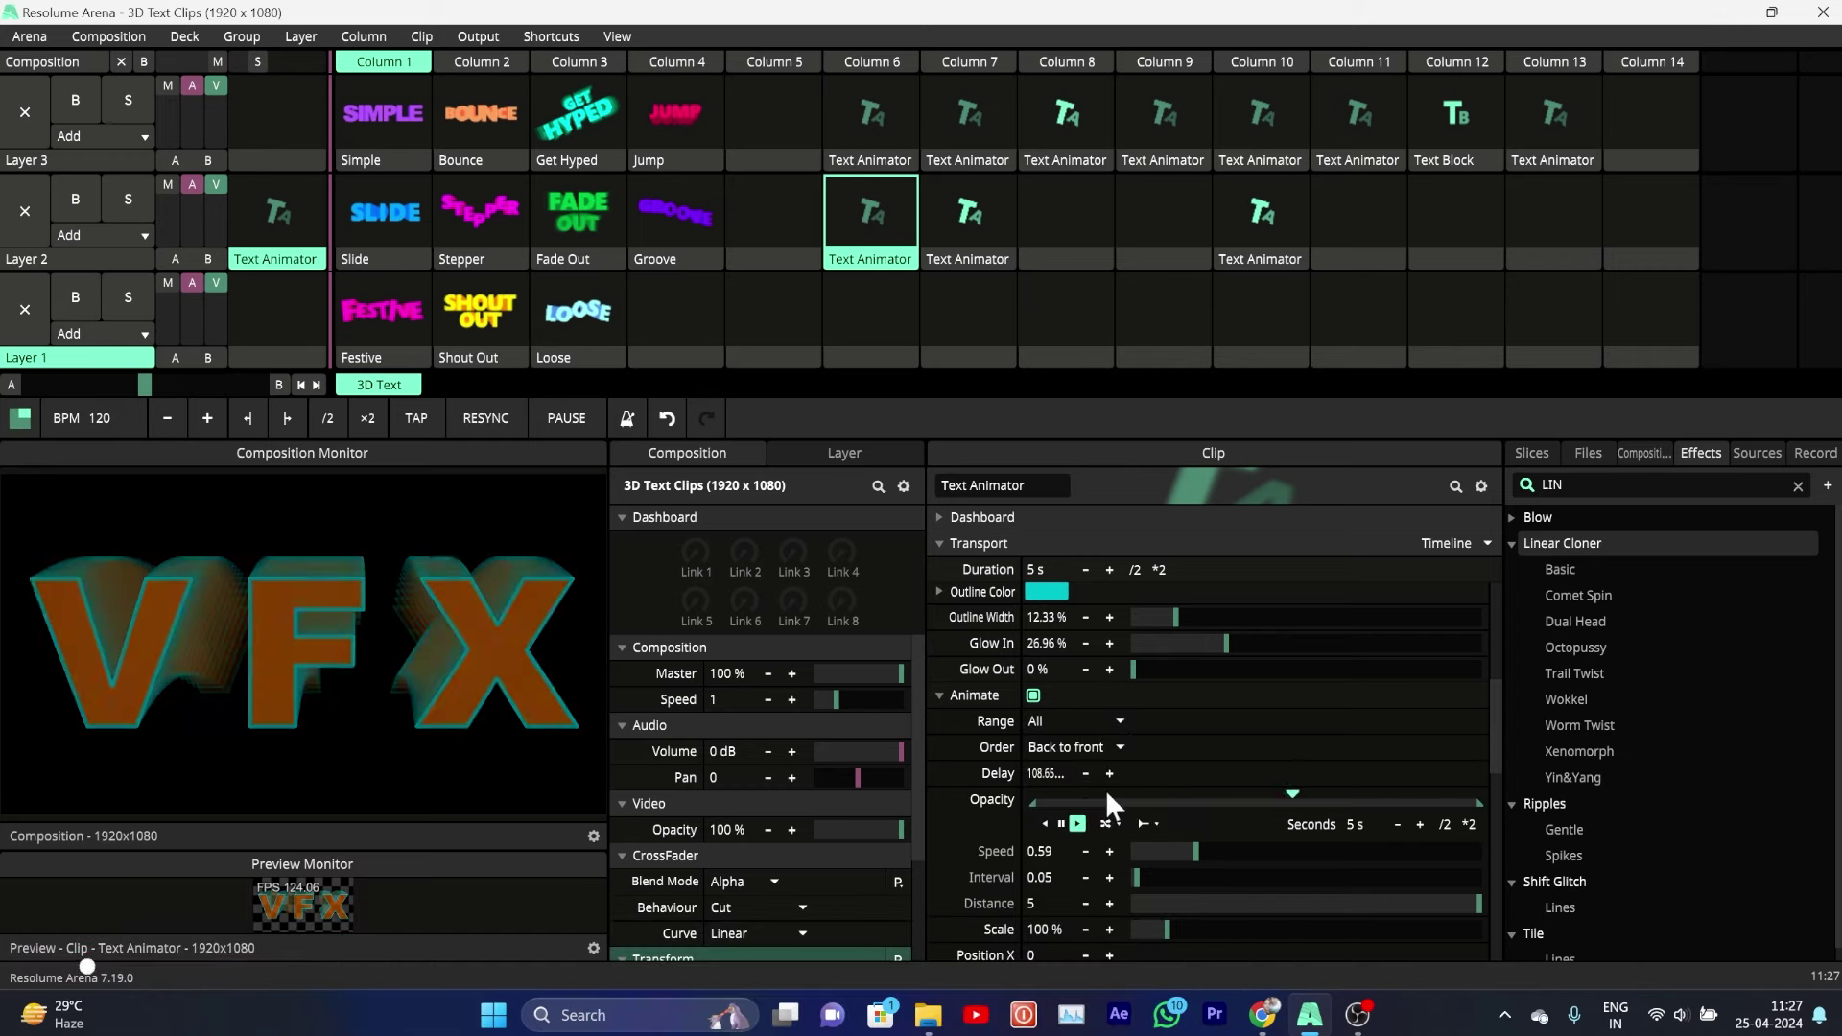
{"action": "left_click", "coordinate": [1119, 748]}
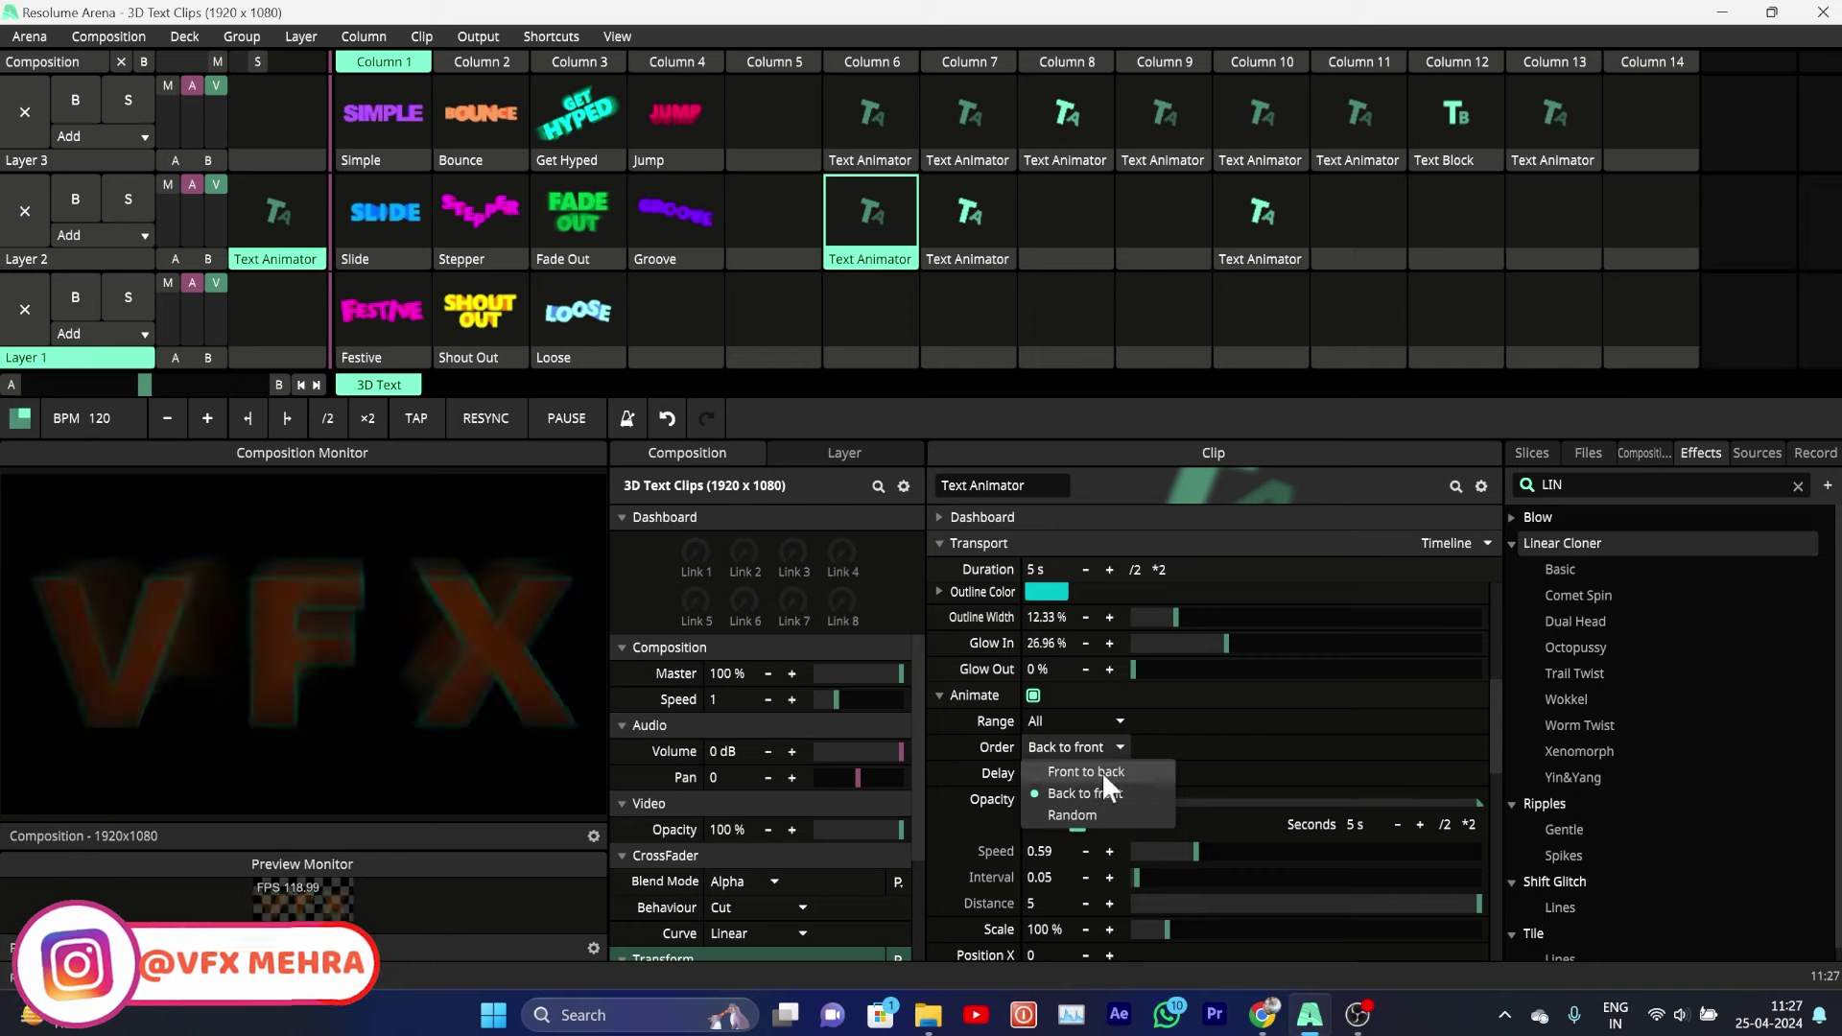
{"action": "left_click", "coordinate": [1101, 771]}
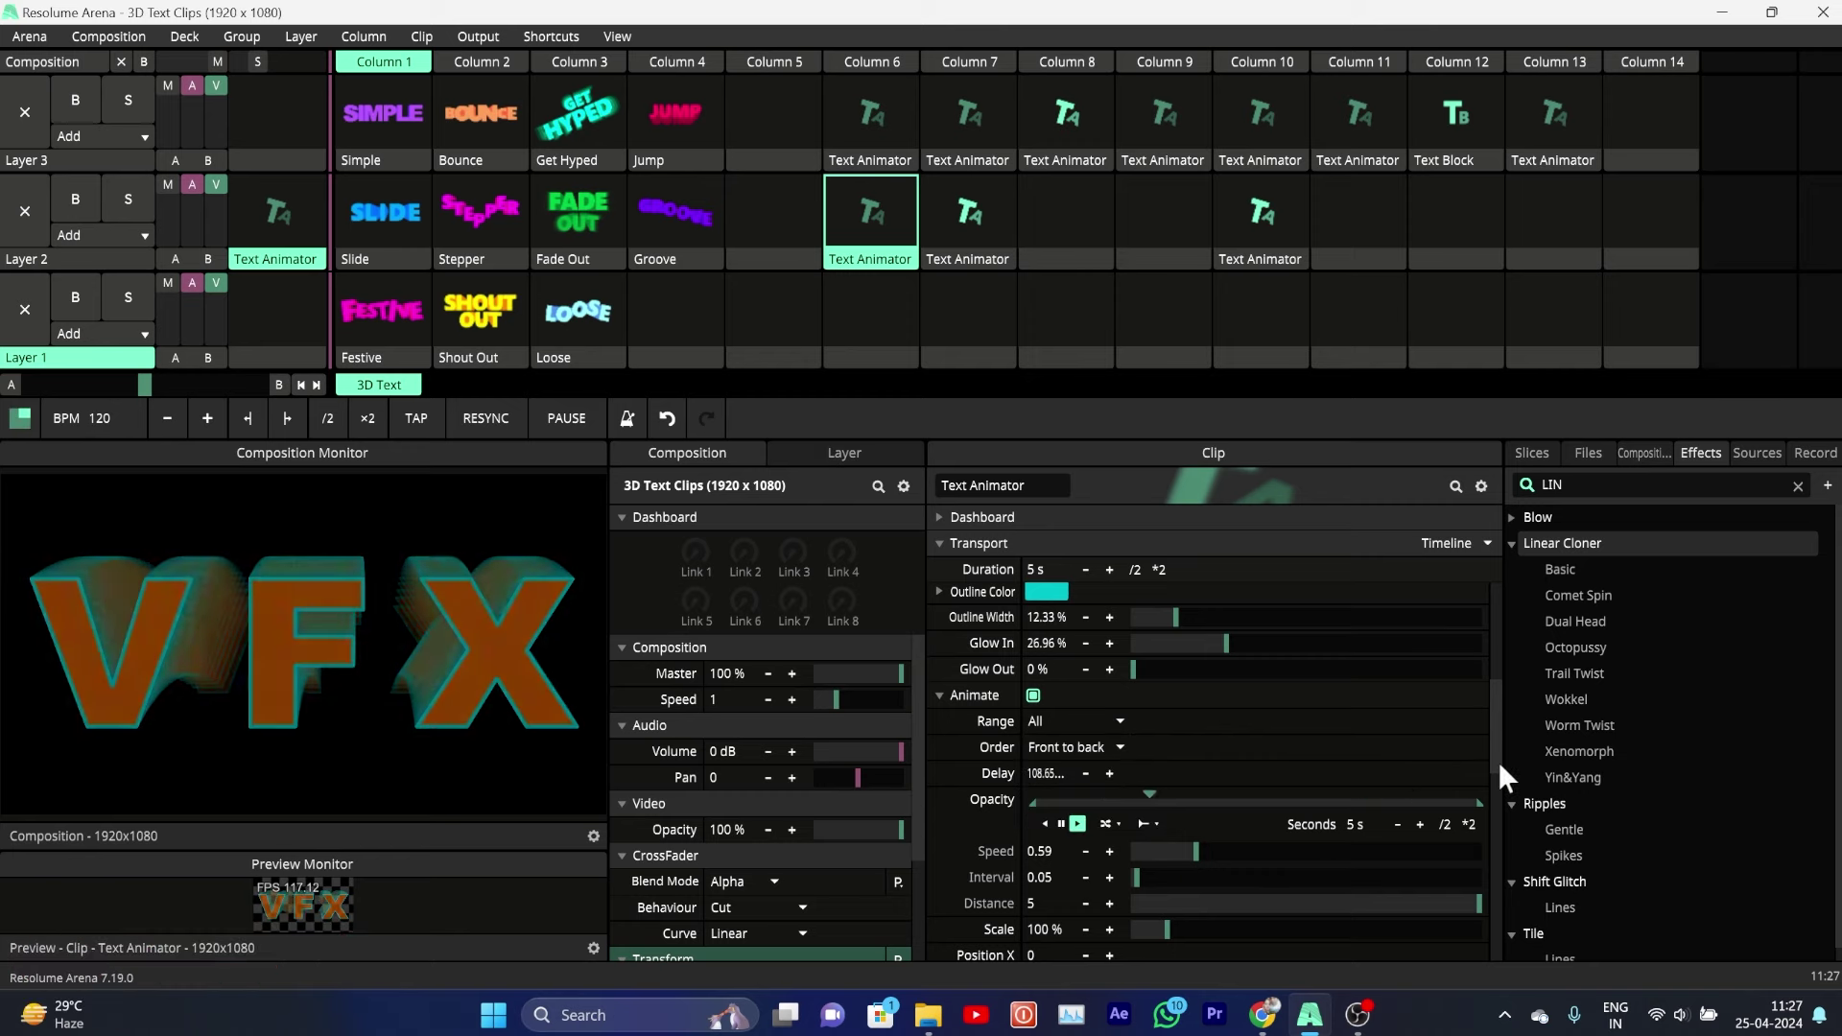
{"action": "left_click_drag", "start_coordinate": [1499, 761], "coordinate": [1500, 808]}
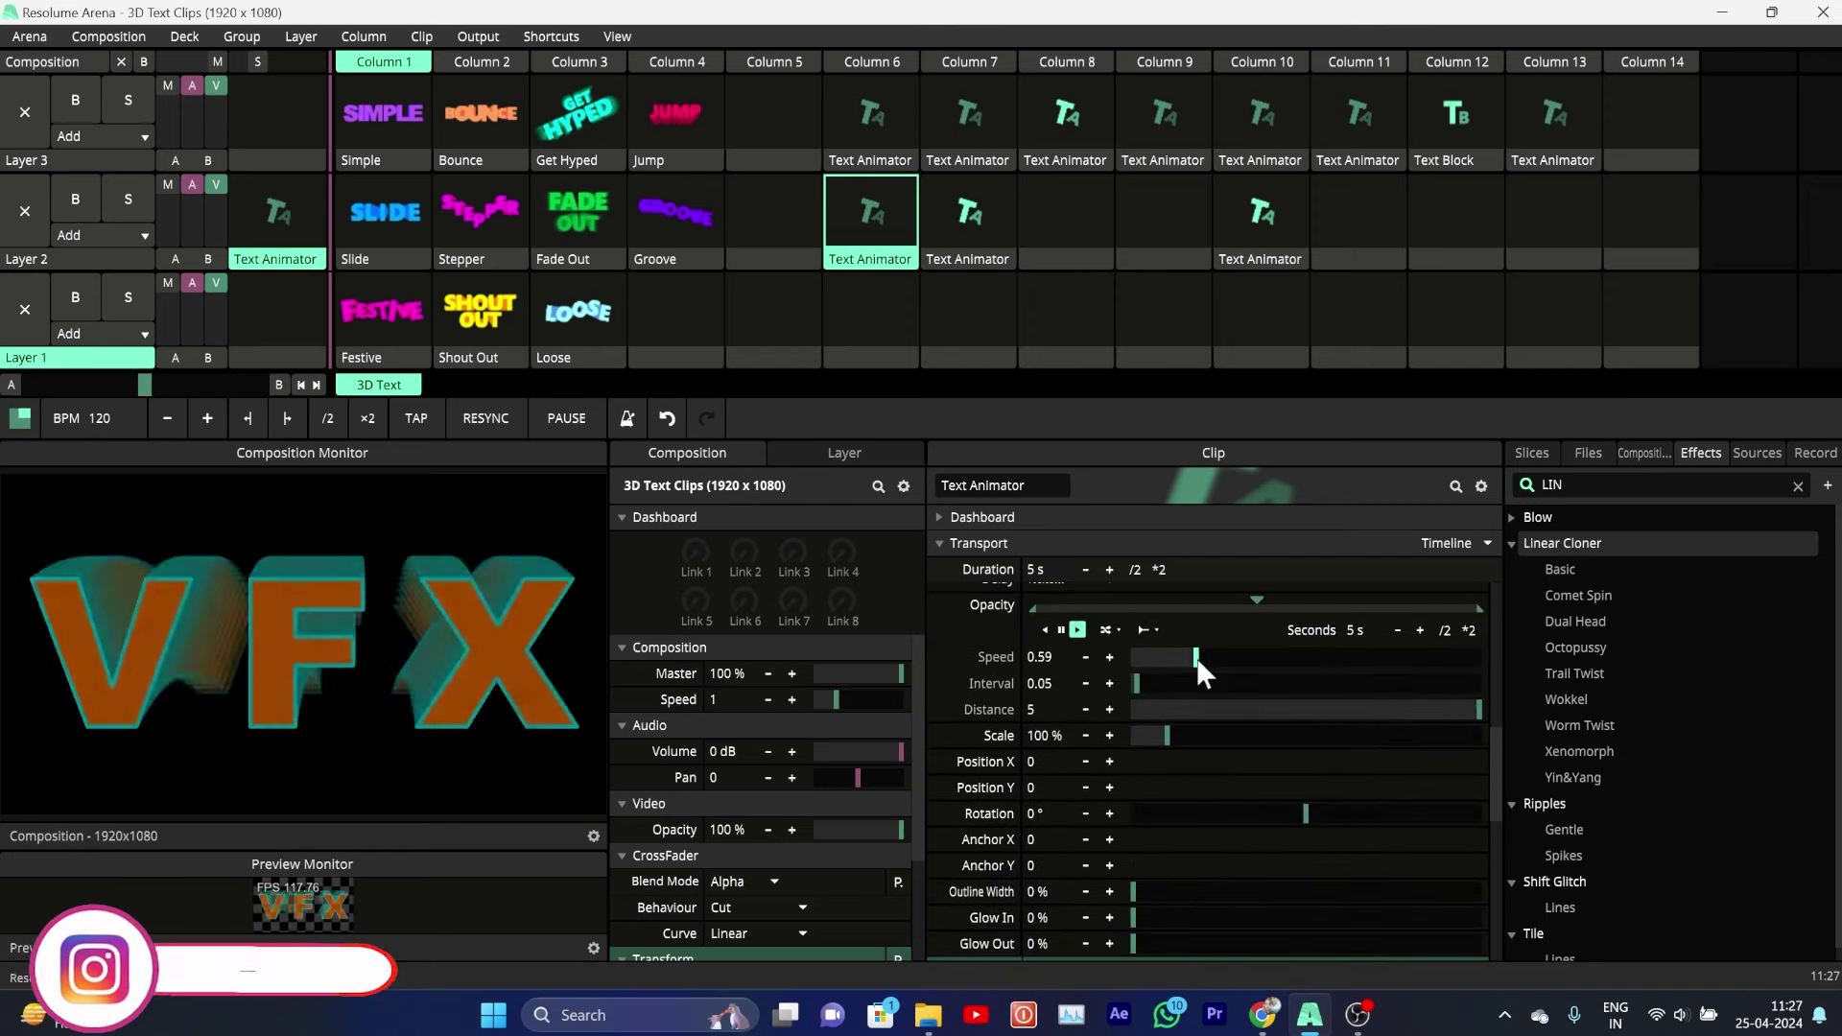
{"action": "left_click_drag", "start_coordinate": [1195, 658], "coordinate": [1119, 666]}
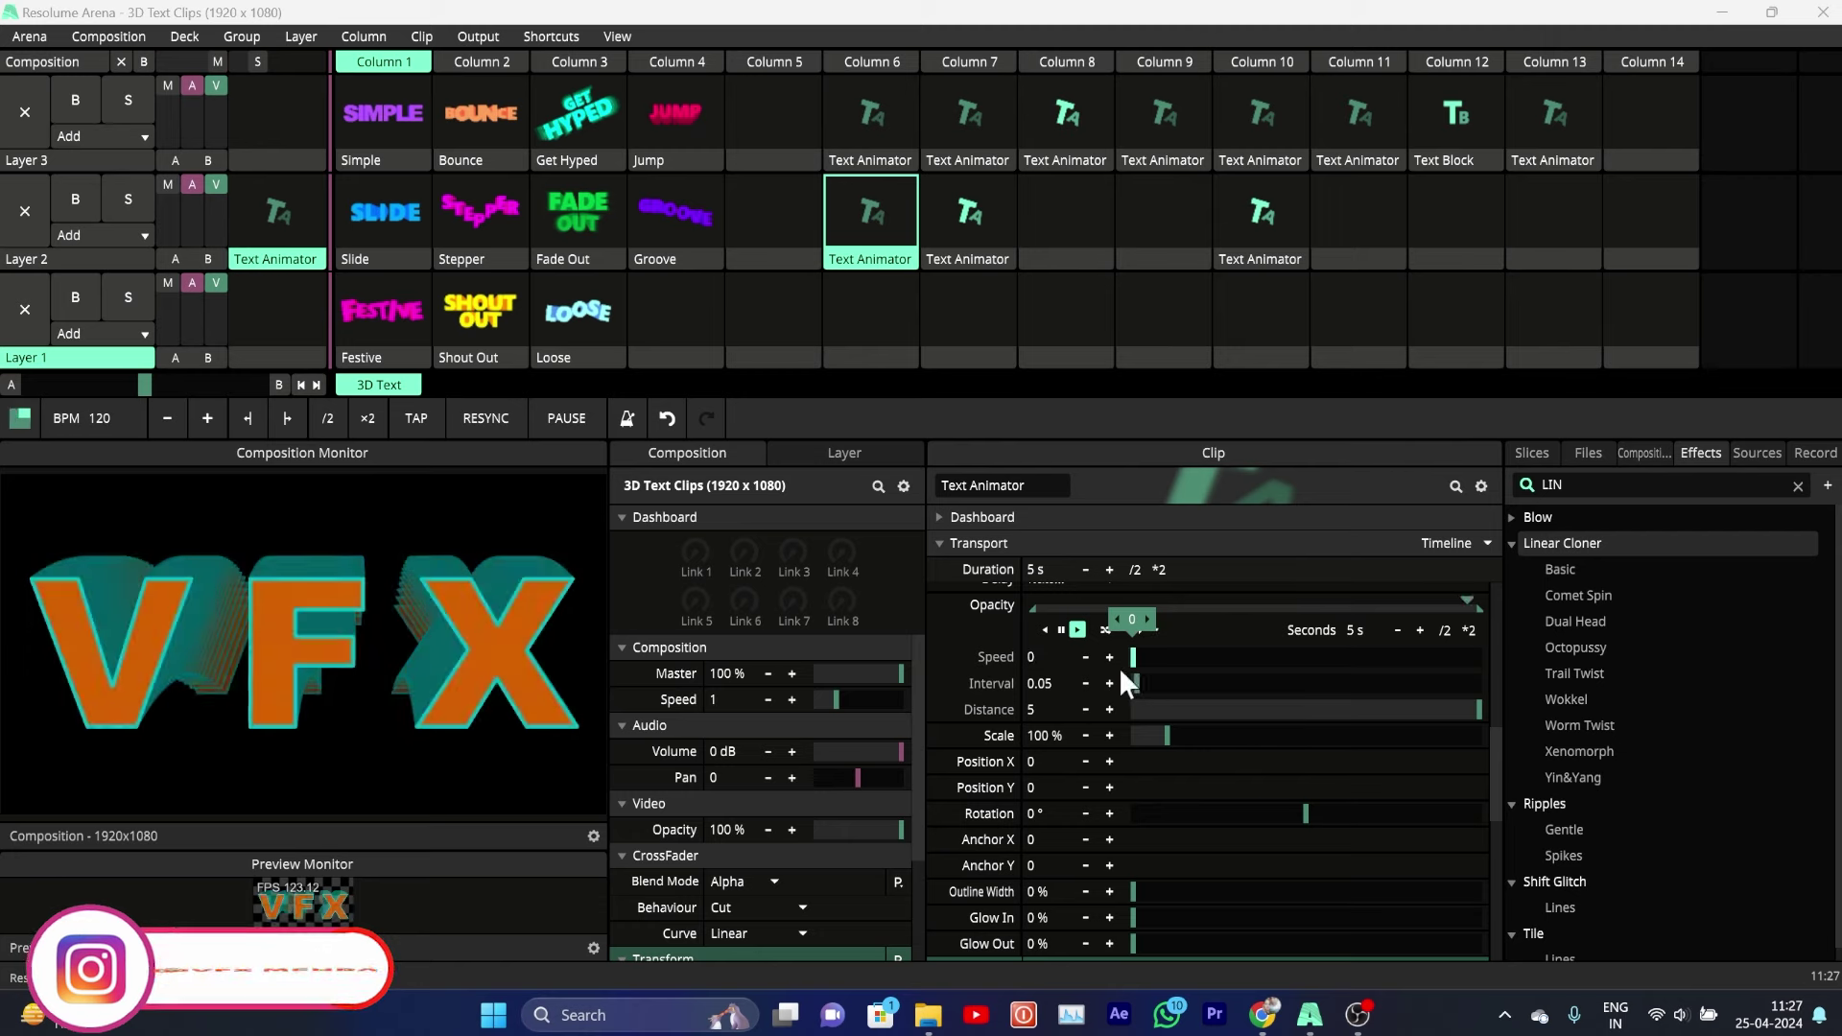
{"action": "mouse_move", "coordinate": [1105, 666]}
{"action": "left_mouse_down"}
{"action": "mouse_move", "coordinate": [1418, 726]}
{"action": "mouse_move", "coordinate": [1161, 722]}
{"action": "left_mouse_up"}
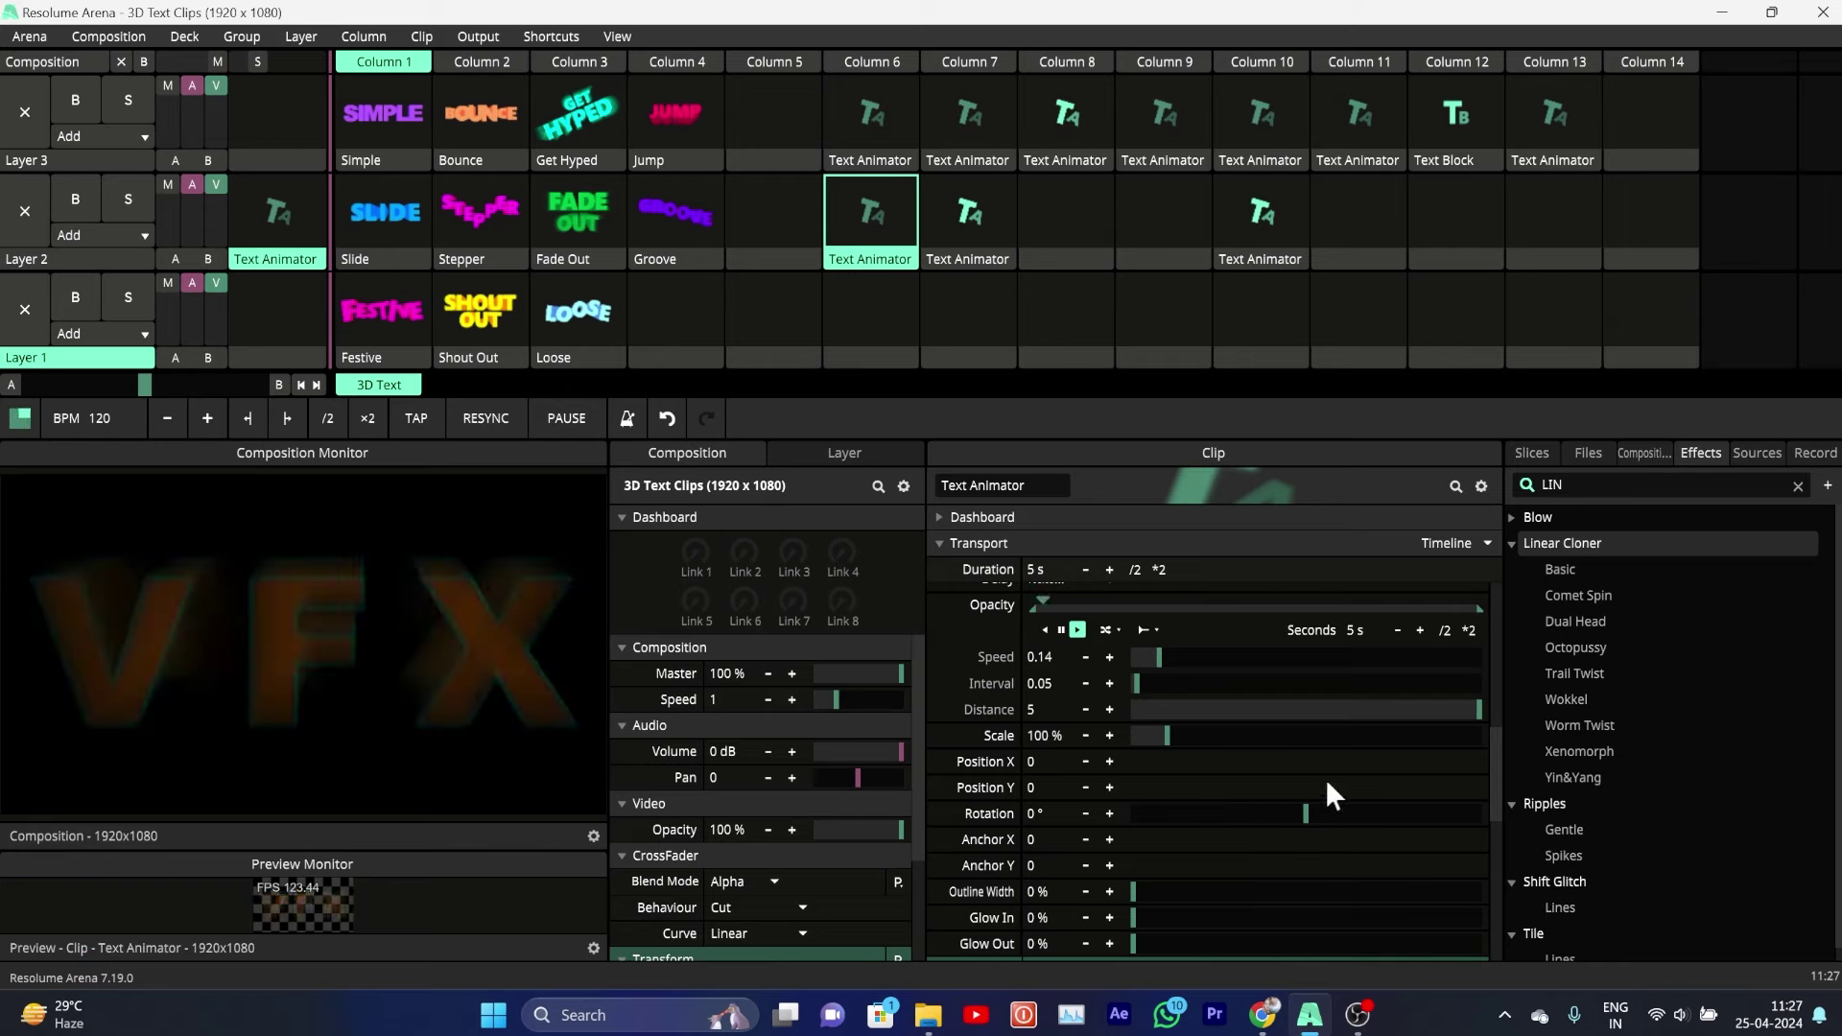
{"action": "mouse_move", "coordinate": [1473, 712]}
{"action": "left_mouse_down"}
{"action": "mouse_move", "coordinate": [1452, 710]}
{"action": "mouse_move", "coordinate": [1488, 721]}
{"action": "left_mouse_up"}
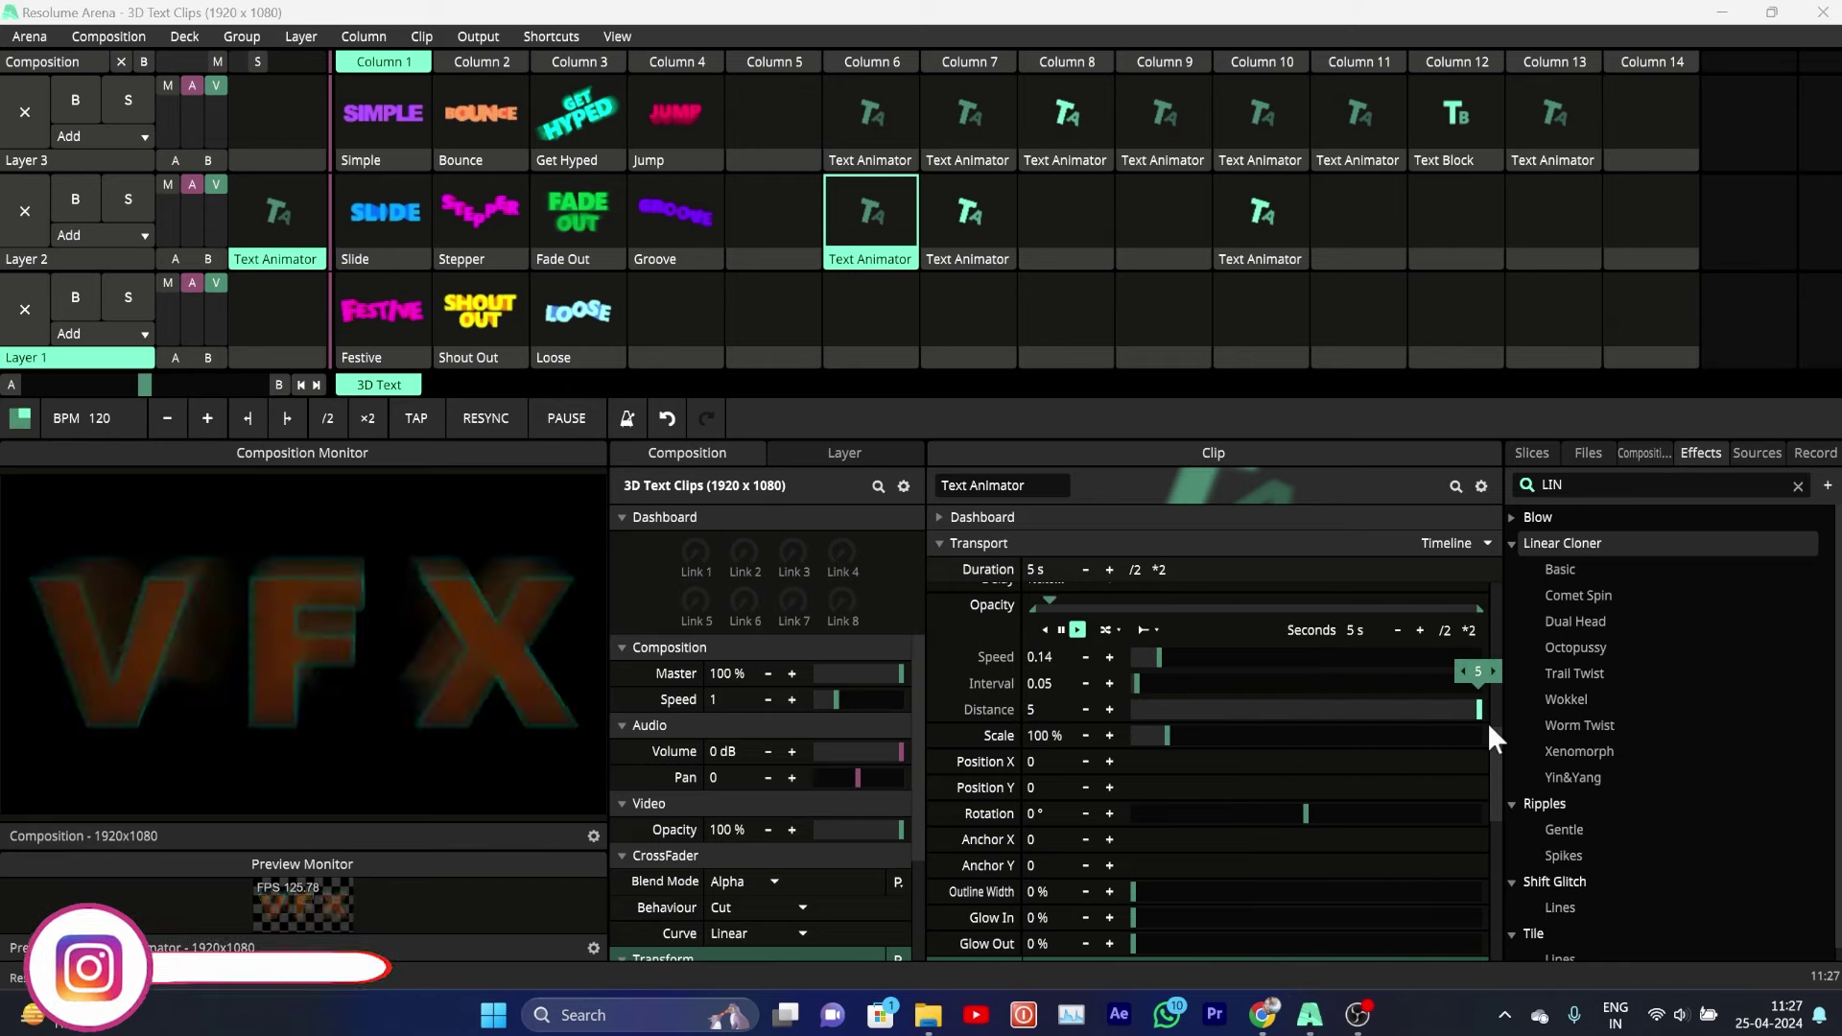
{"action": "left_click_drag", "start_coordinate": [1167, 736], "coordinate": [1170, 748]}
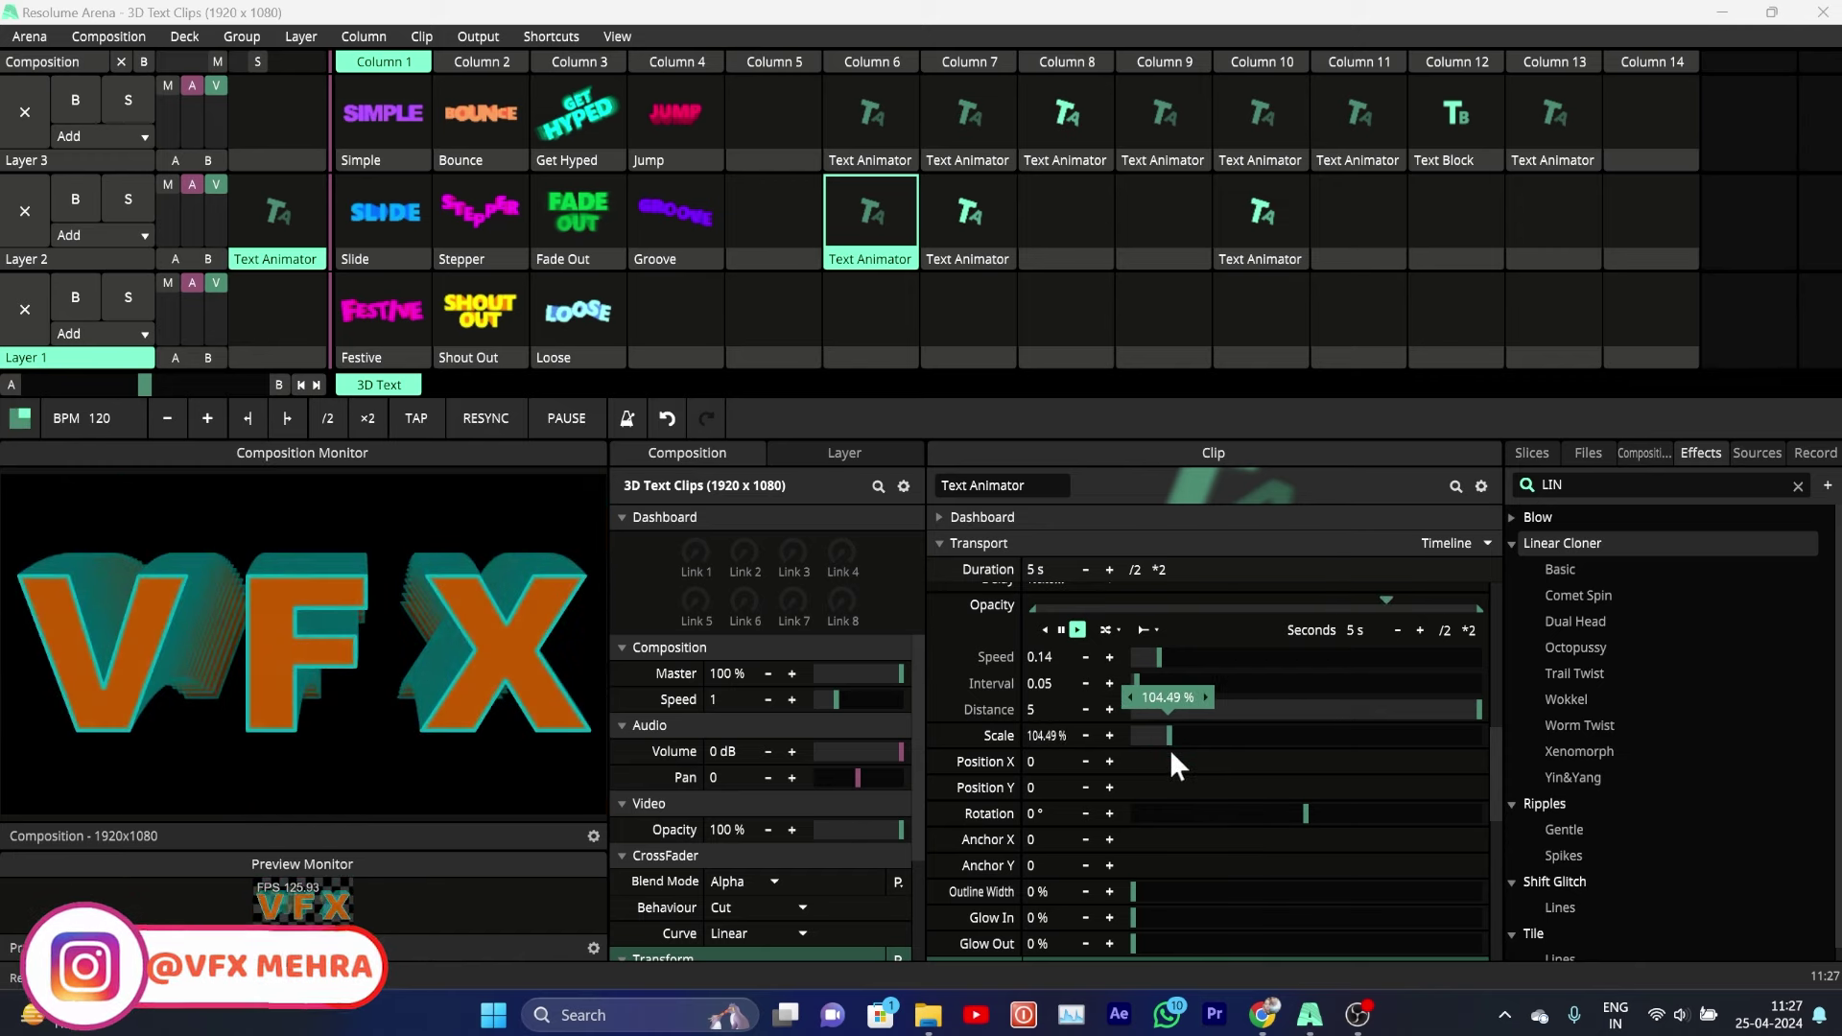
{"action": "scroll", "coordinate": [1497, 786], "scroll_direction": "up", "scroll_amount": 2}
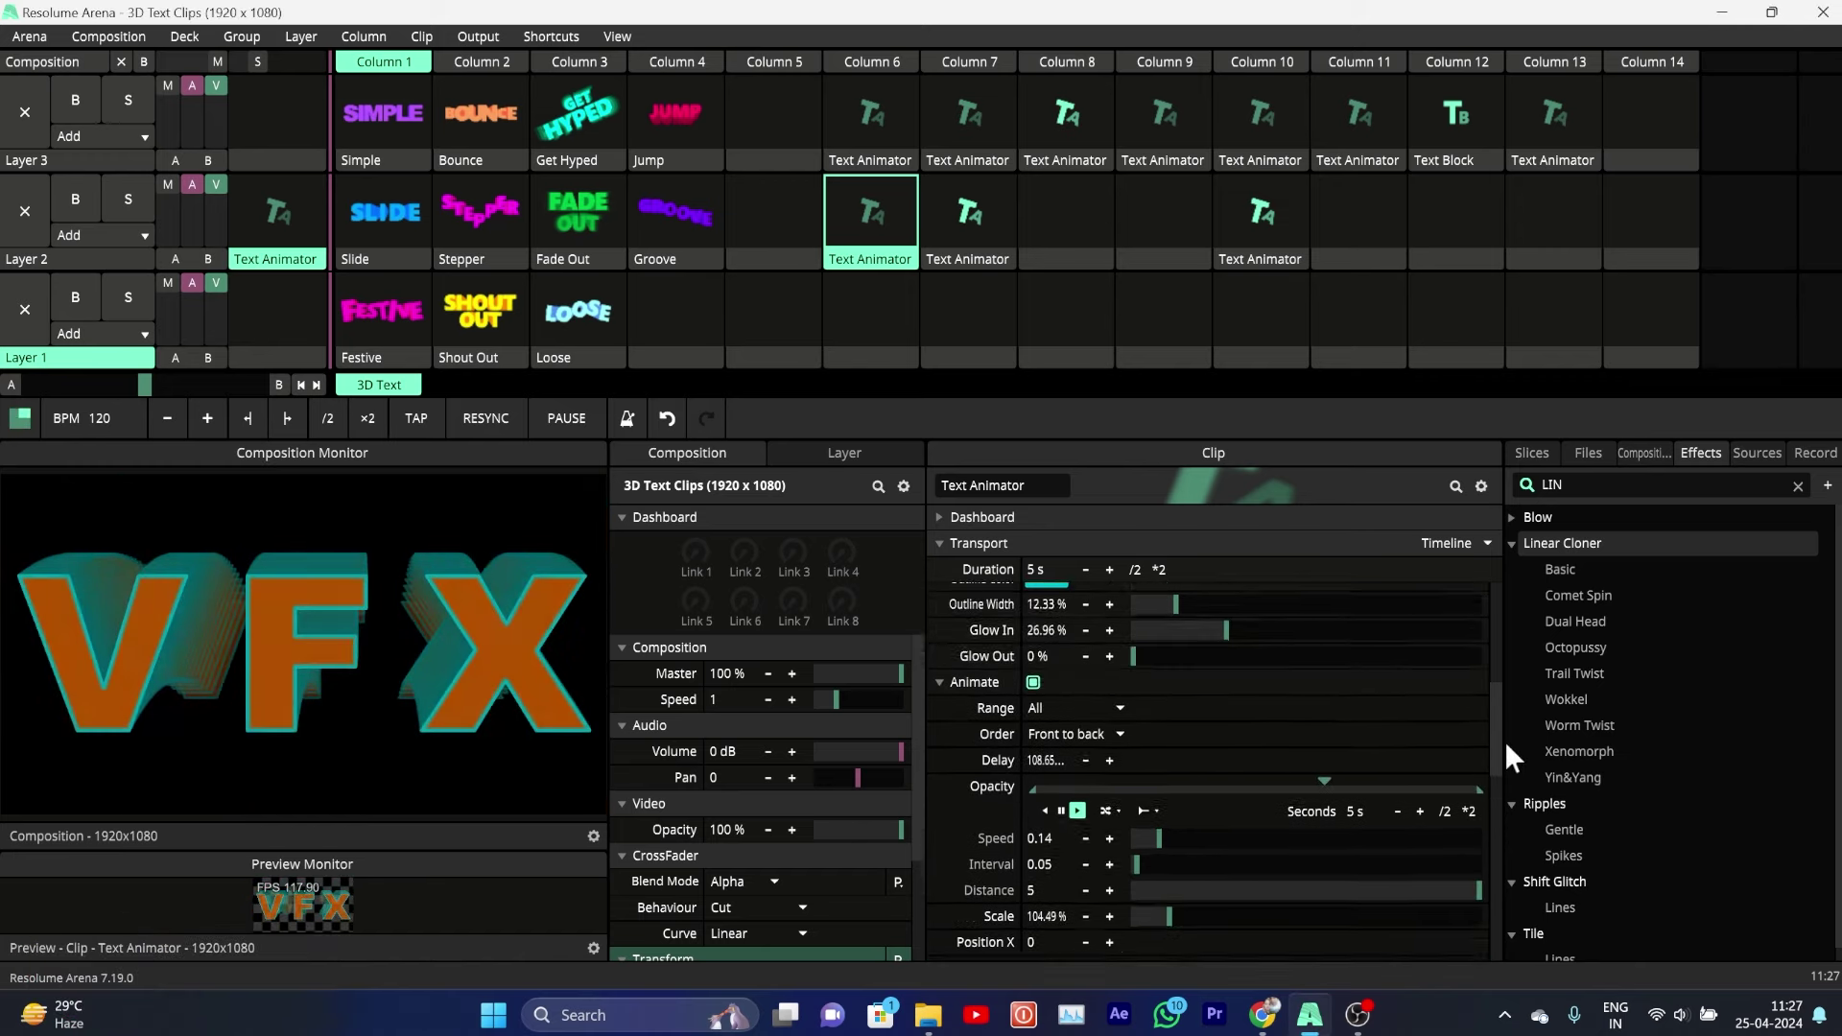
{"action": "mouse_move", "coordinate": [1502, 769]}
{"action": "left_mouse_down"}
{"action": "mouse_move", "coordinate": [1504, 837]}
{"action": "mouse_move", "coordinate": [1499, 526]}
{"action": "left_mouse_up"}
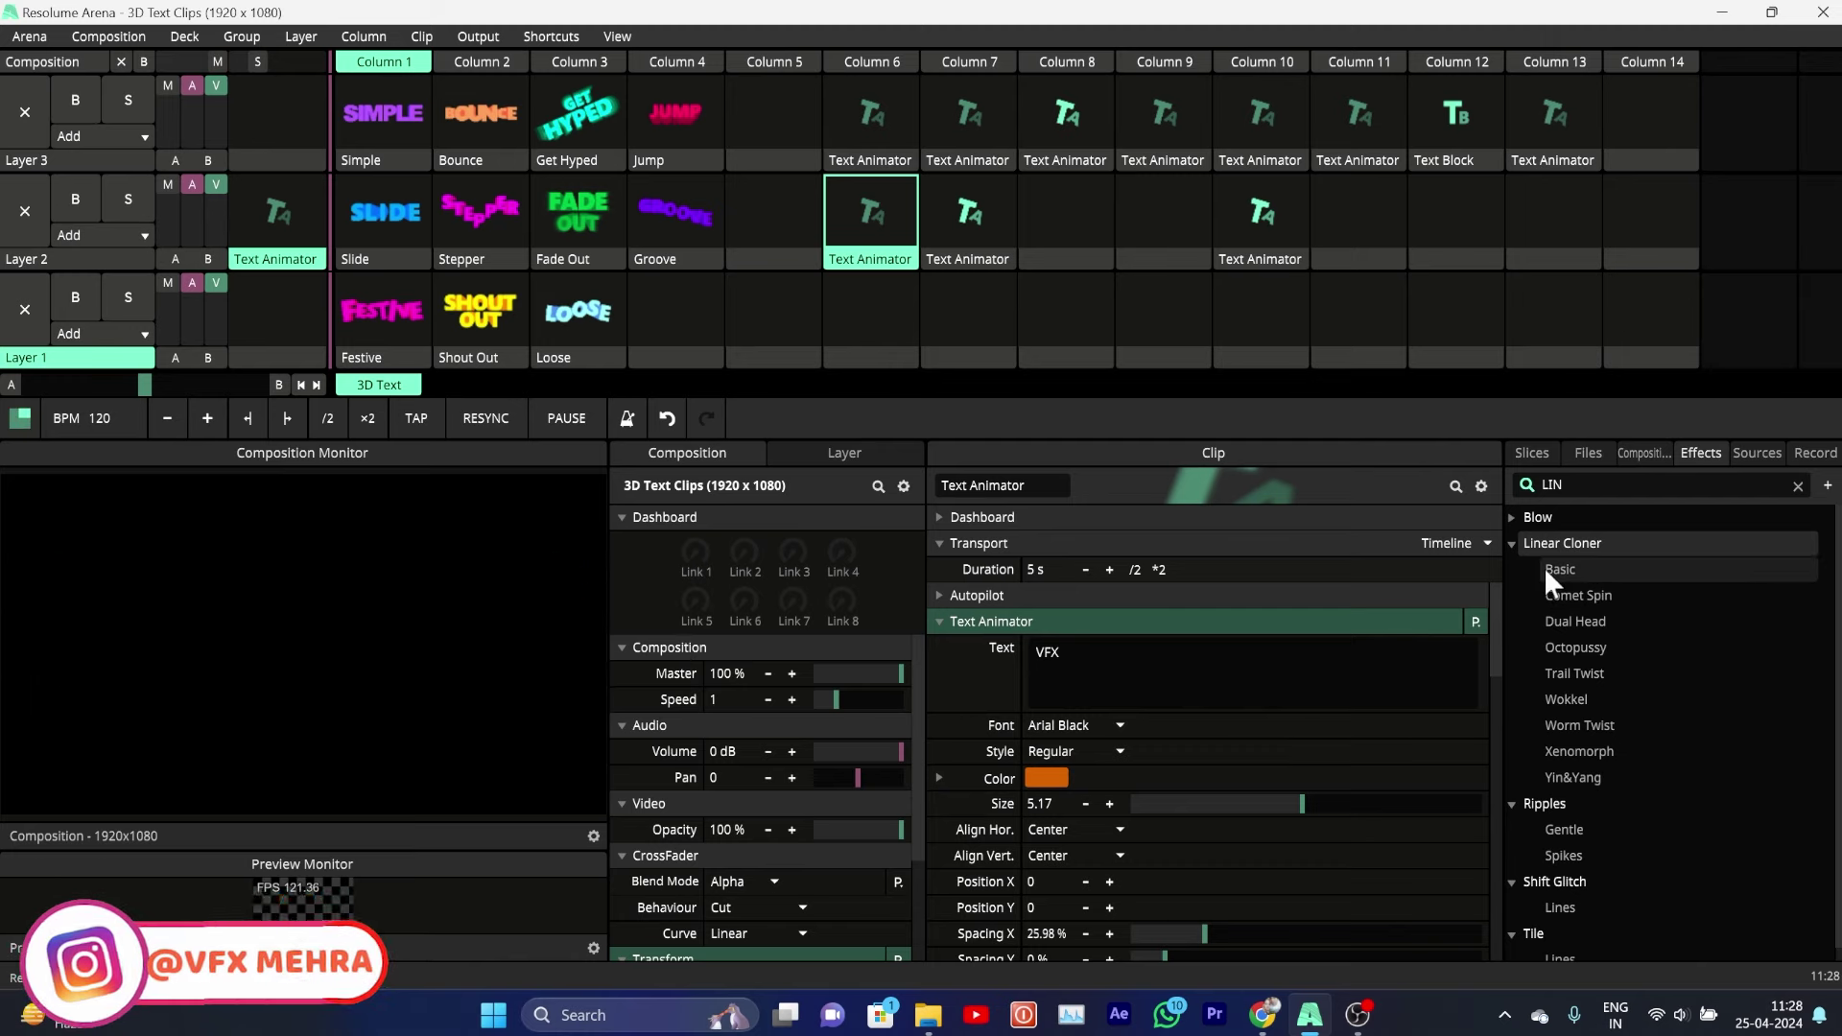
Step: Drop the Text Animator Dangle preset into Layer 2 Column 11, then play the VFX MEHRA clip in Column 7
{"action": "left_click", "coordinate": [1757, 454]}
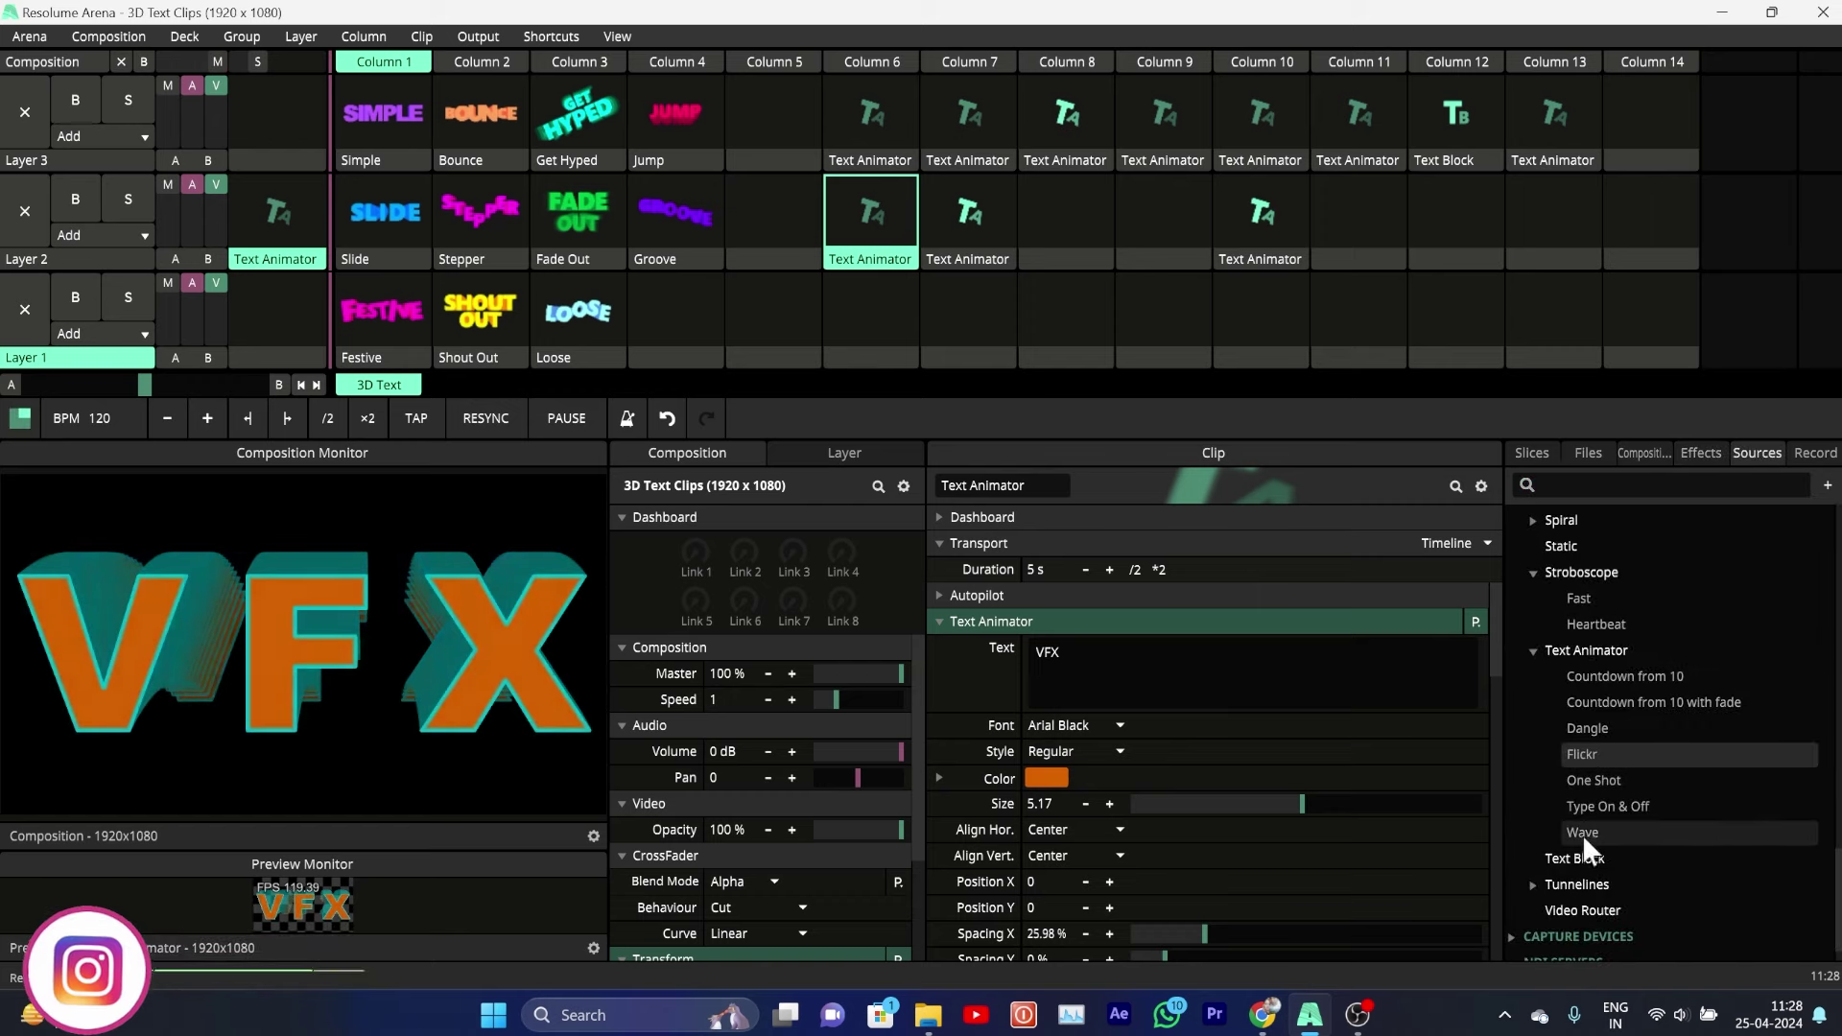
{"action": "left_click_drag", "start_coordinate": [1599, 731], "coordinate": [1376, 209]}
{"action": "left_click", "coordinate": [1376, 209]}
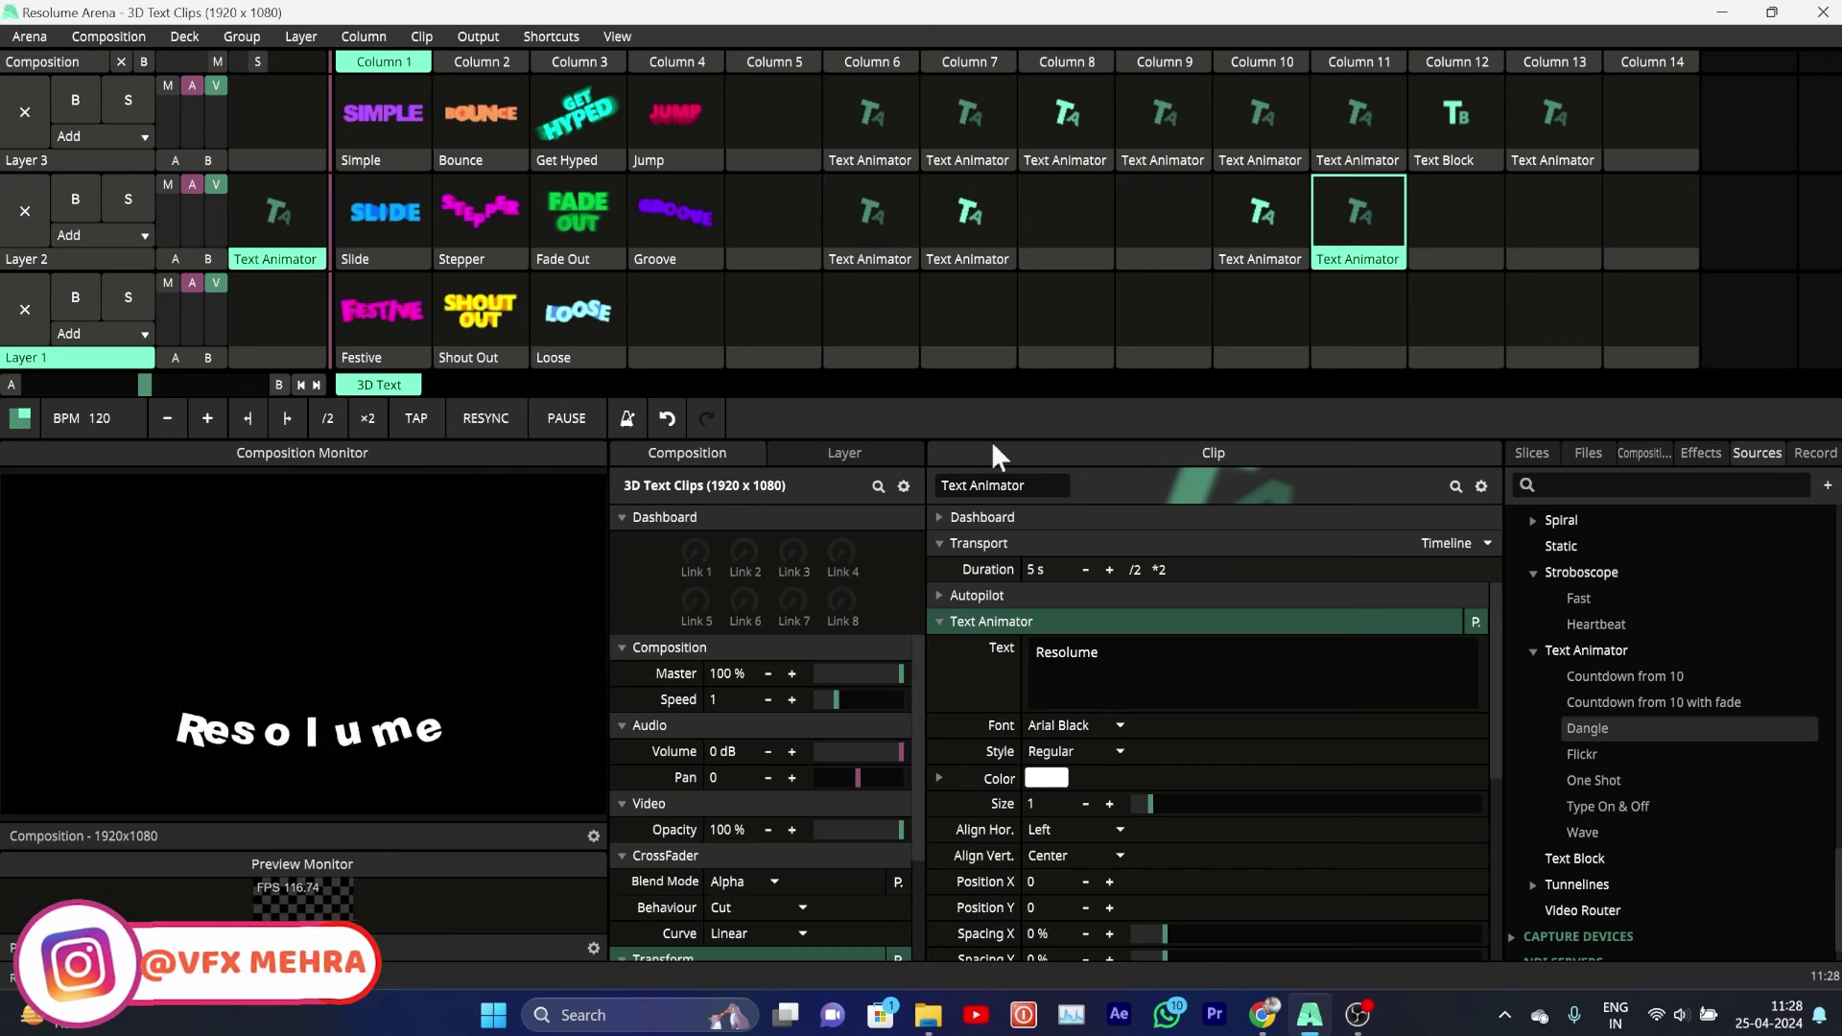
{"action": "left_click", "coordinate": [1266, 217]}
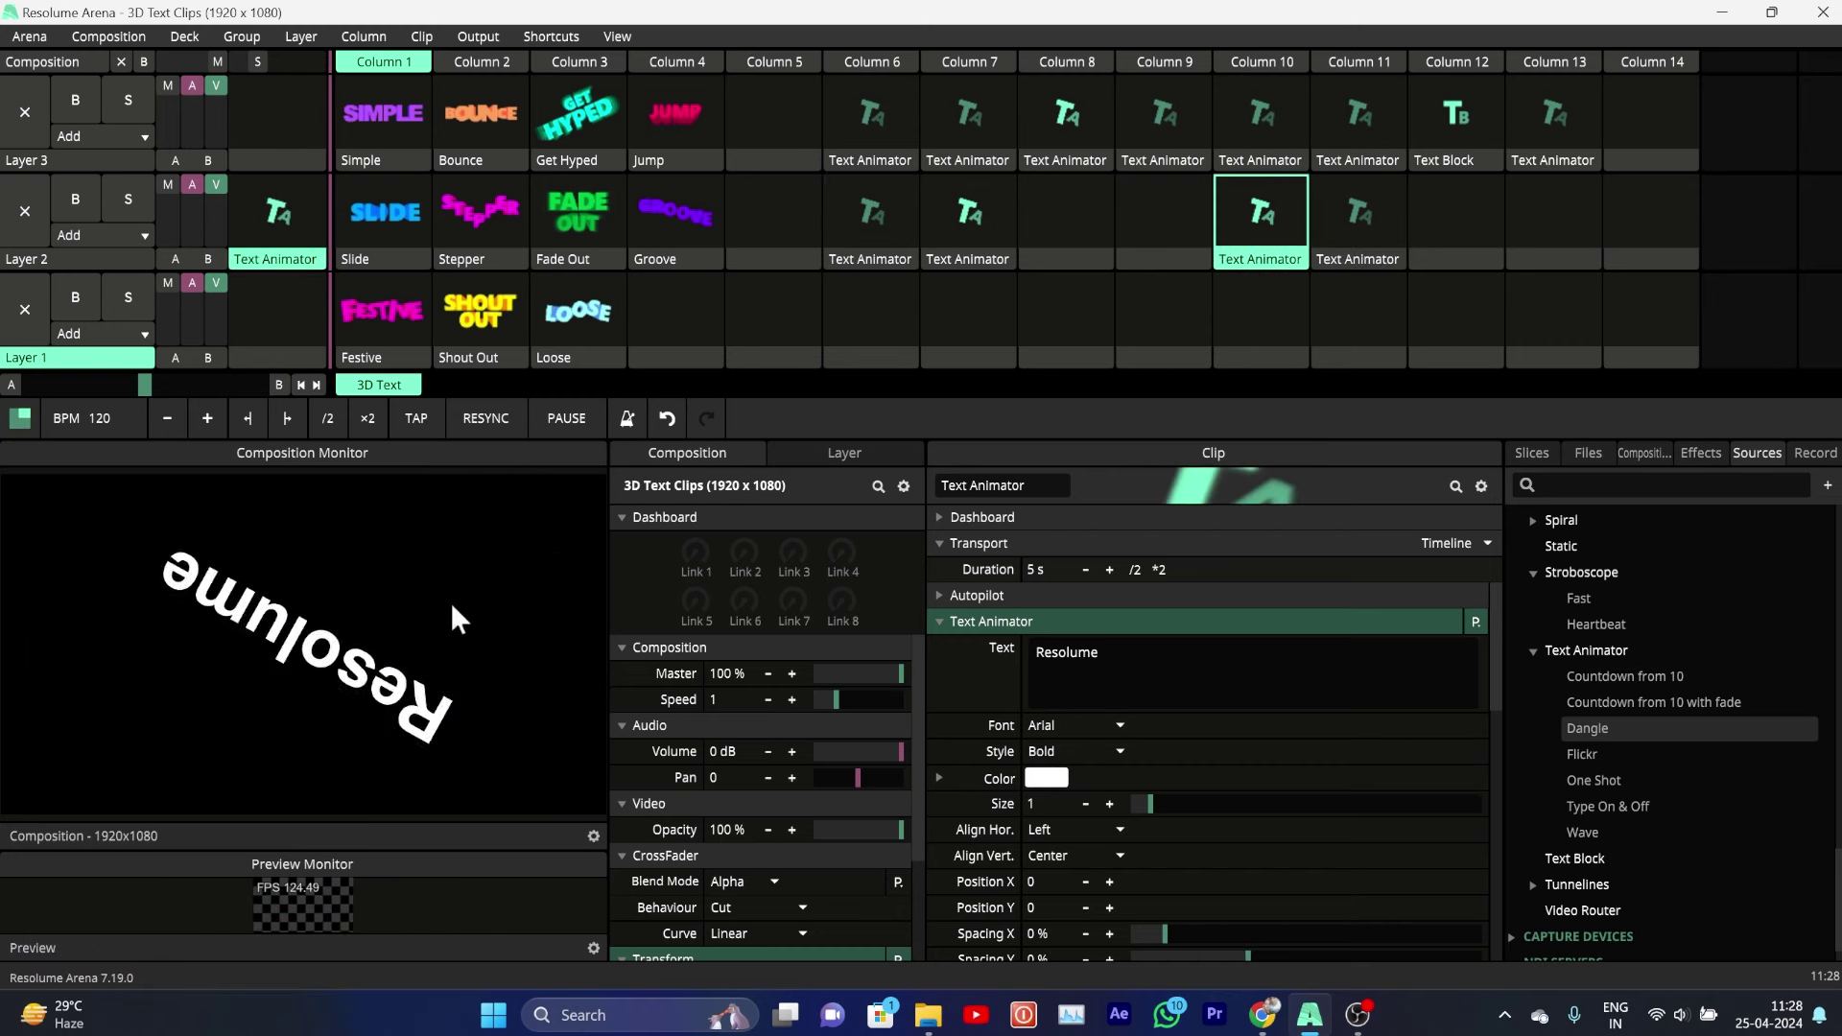
{"action": "left_click", "coordinate": [969, 215]}
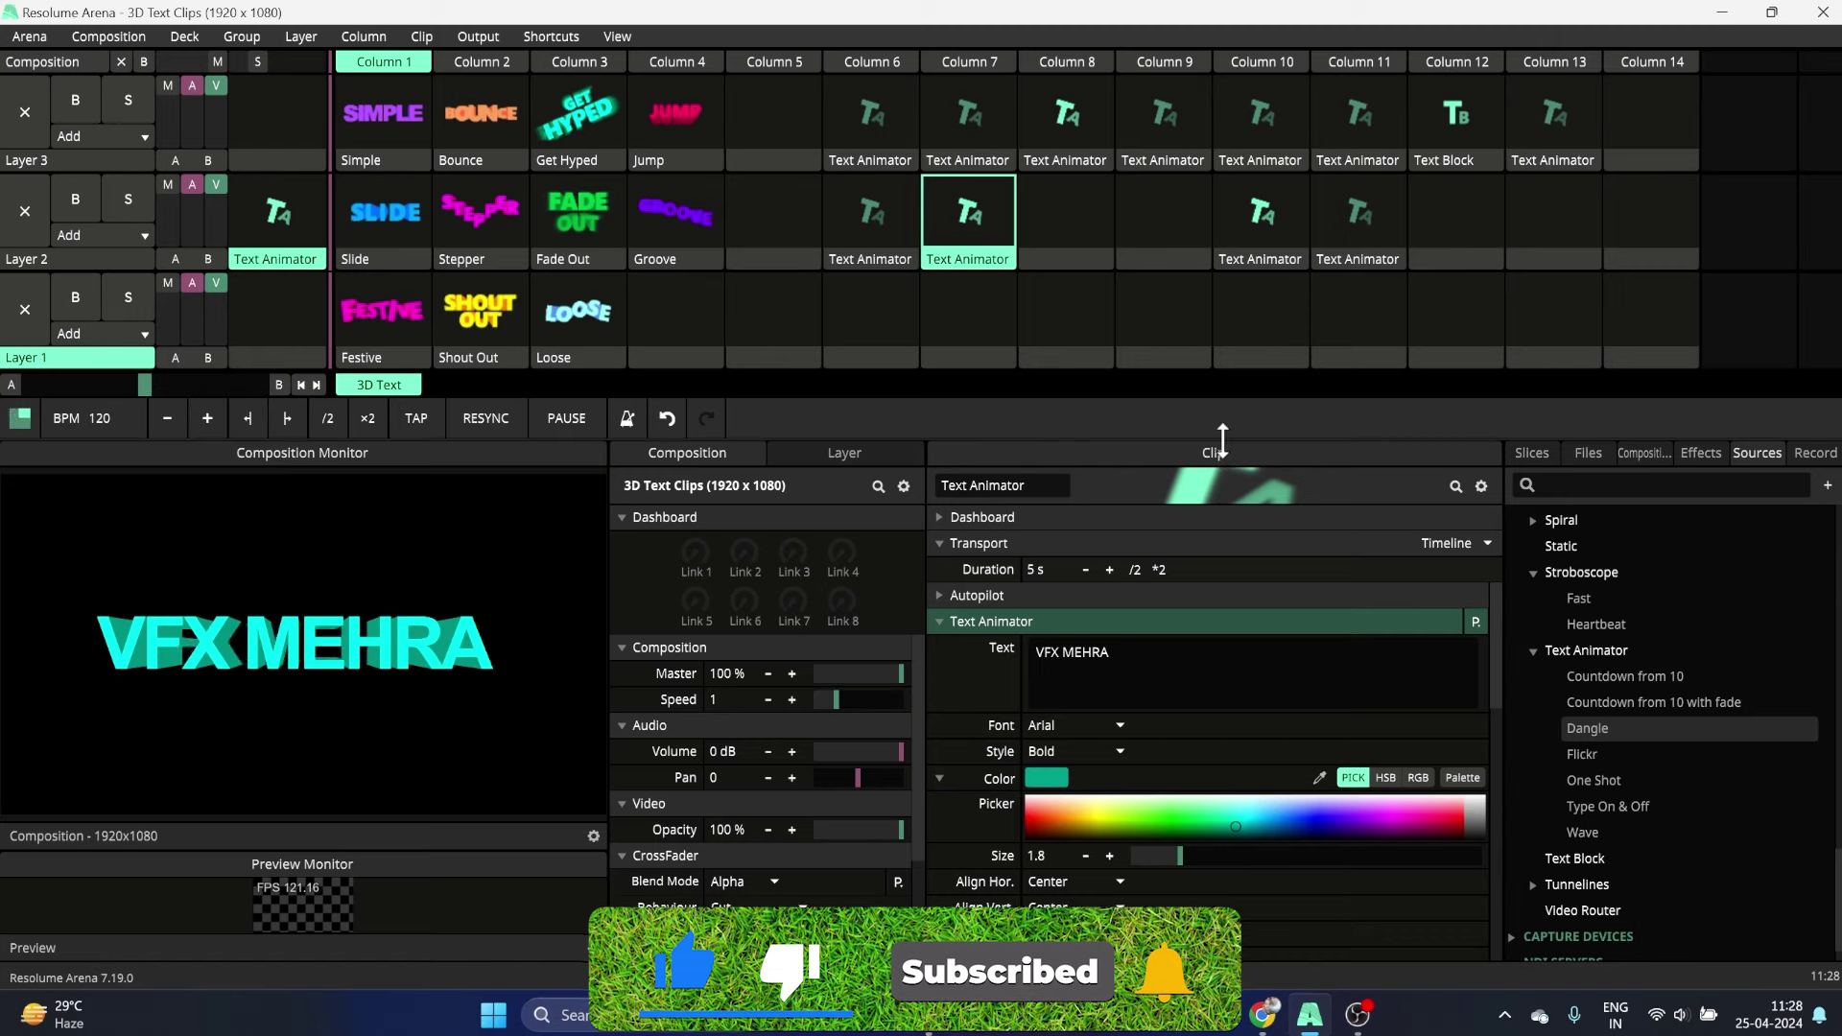
Step: Change the VFX MEHRA outline colour from yellow to red with 4.18% outline width
{"action": "left_click_drag", "start_coordinate": [1219, 440], "coordinate": [1251, 288]}
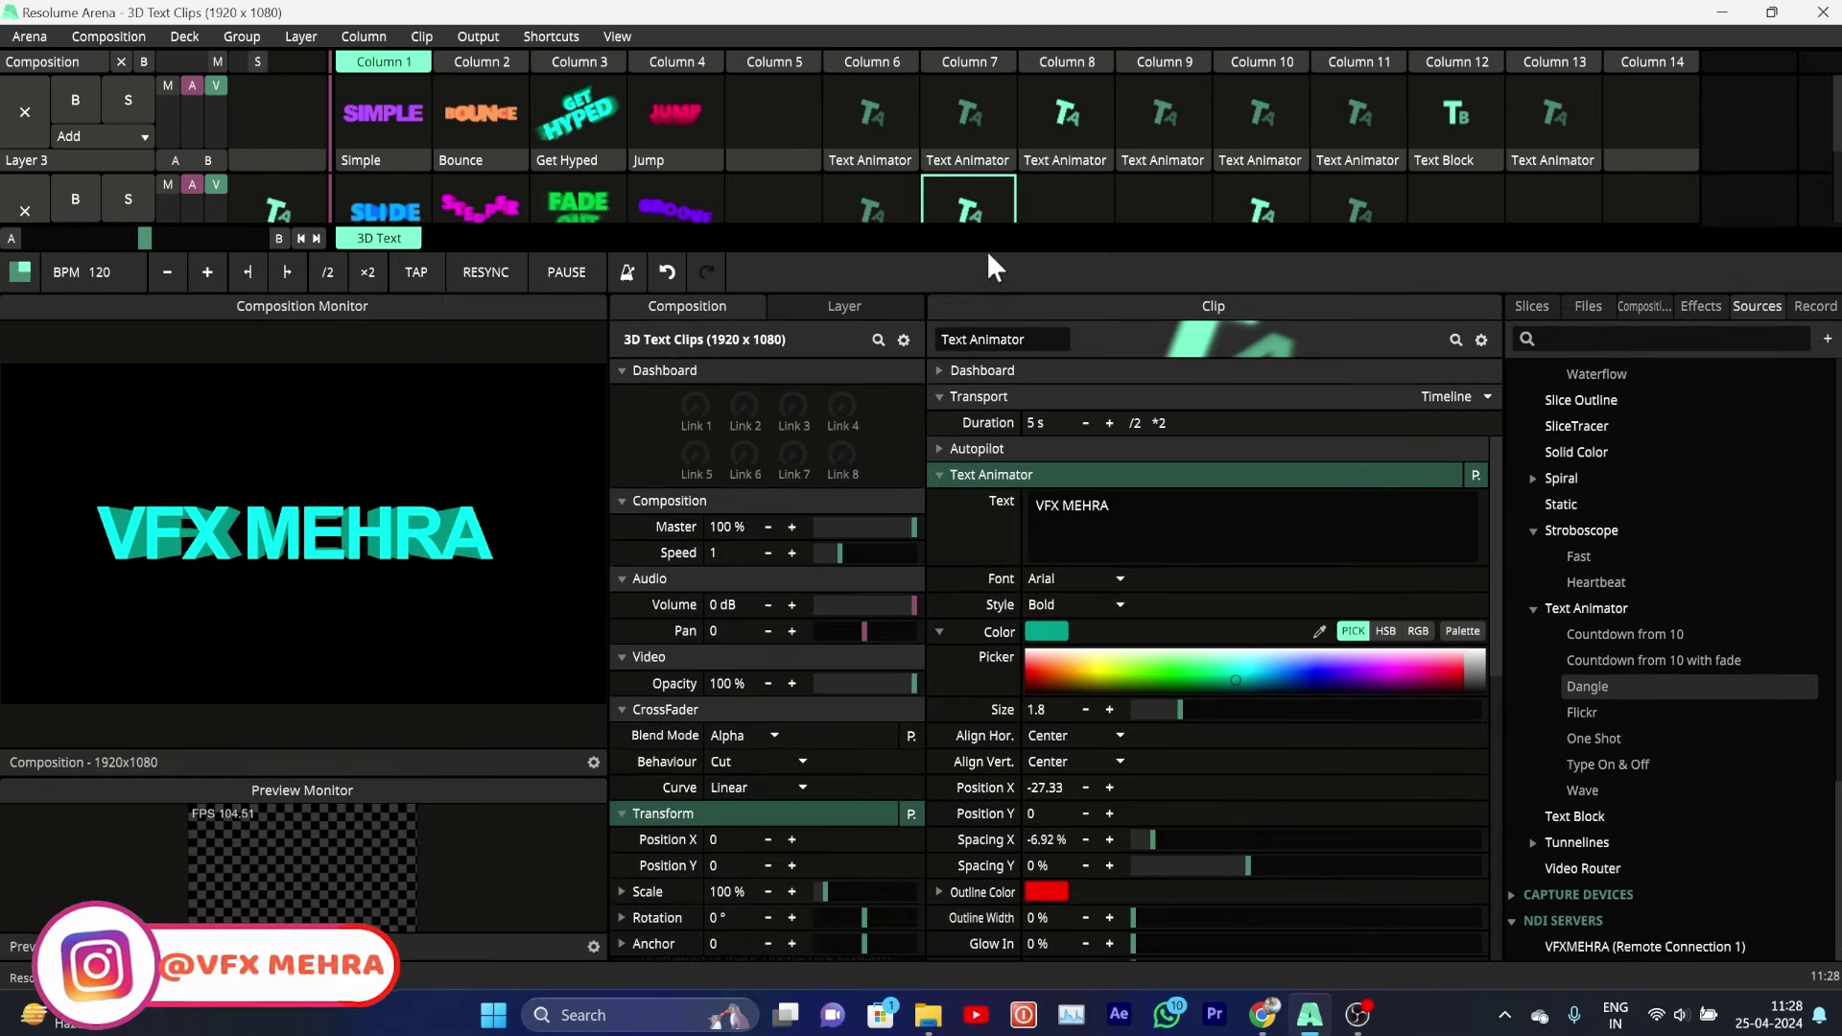
{"action": "left_click_drag", "start_coordinate": [1135, 917], "coordinate": [1148, 917]}
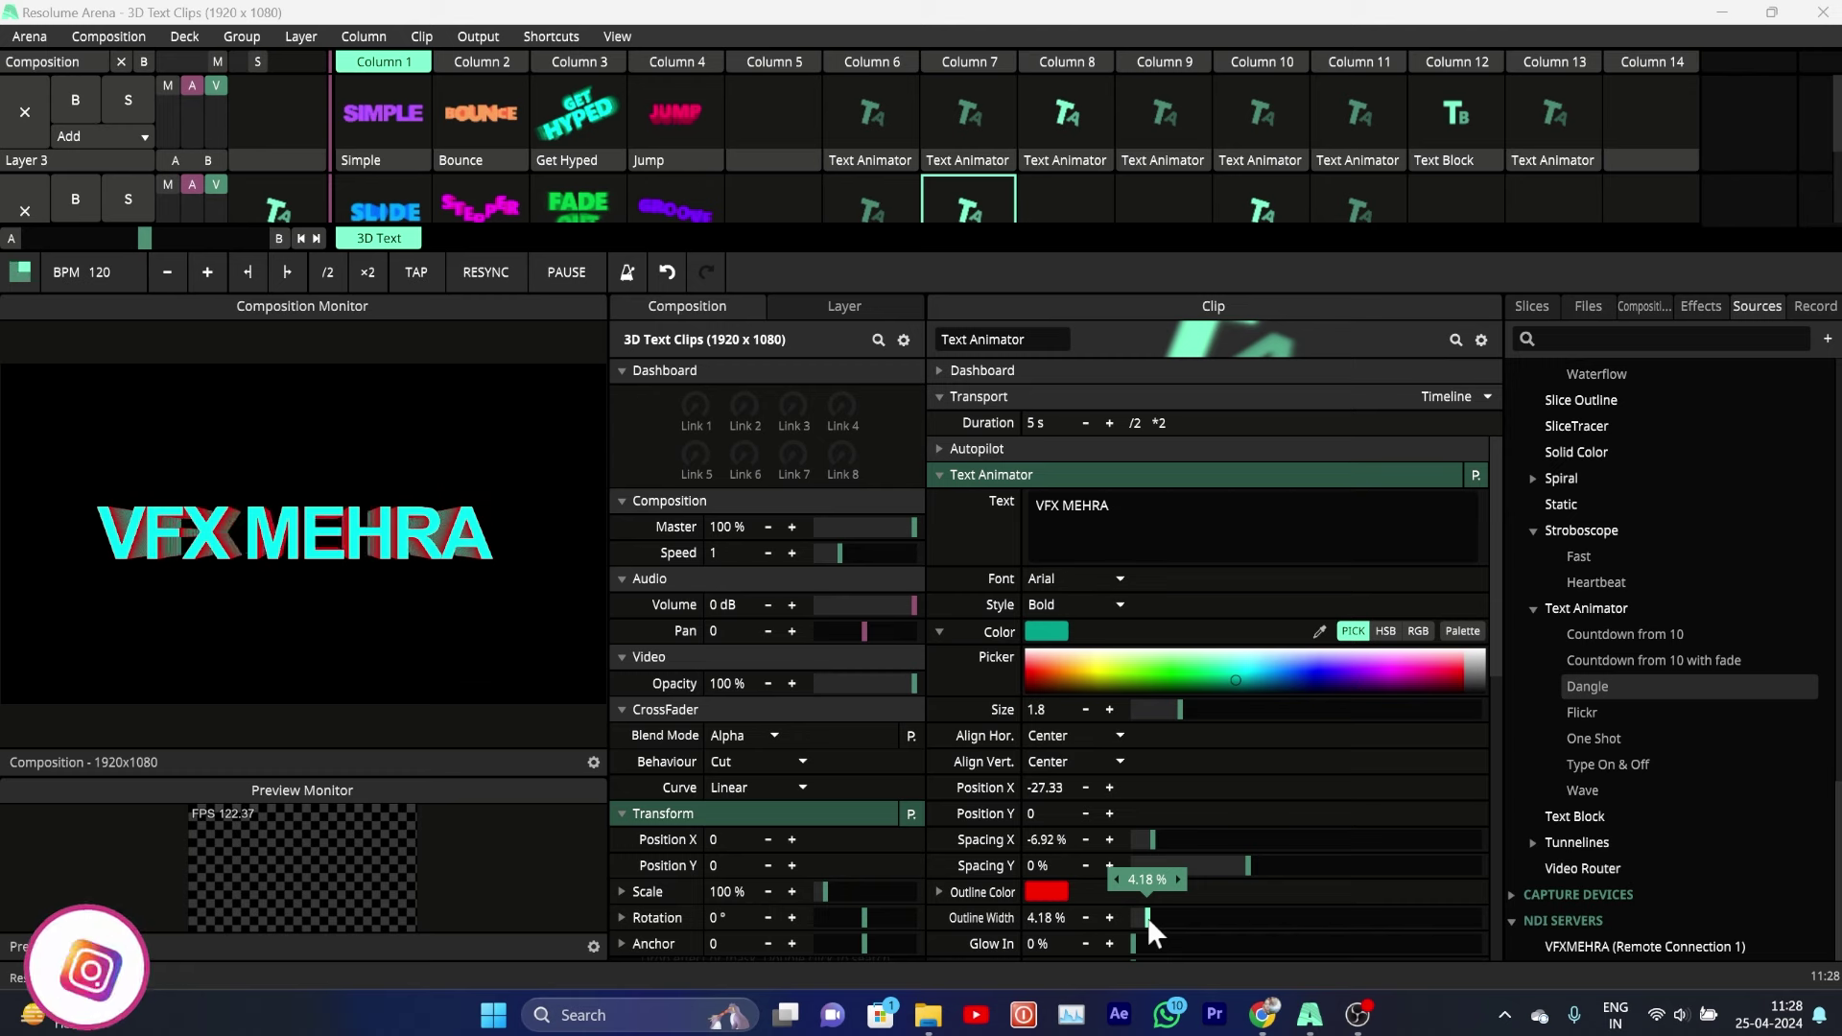
{"action": "left_click", "coordinate": [1044, 889]}
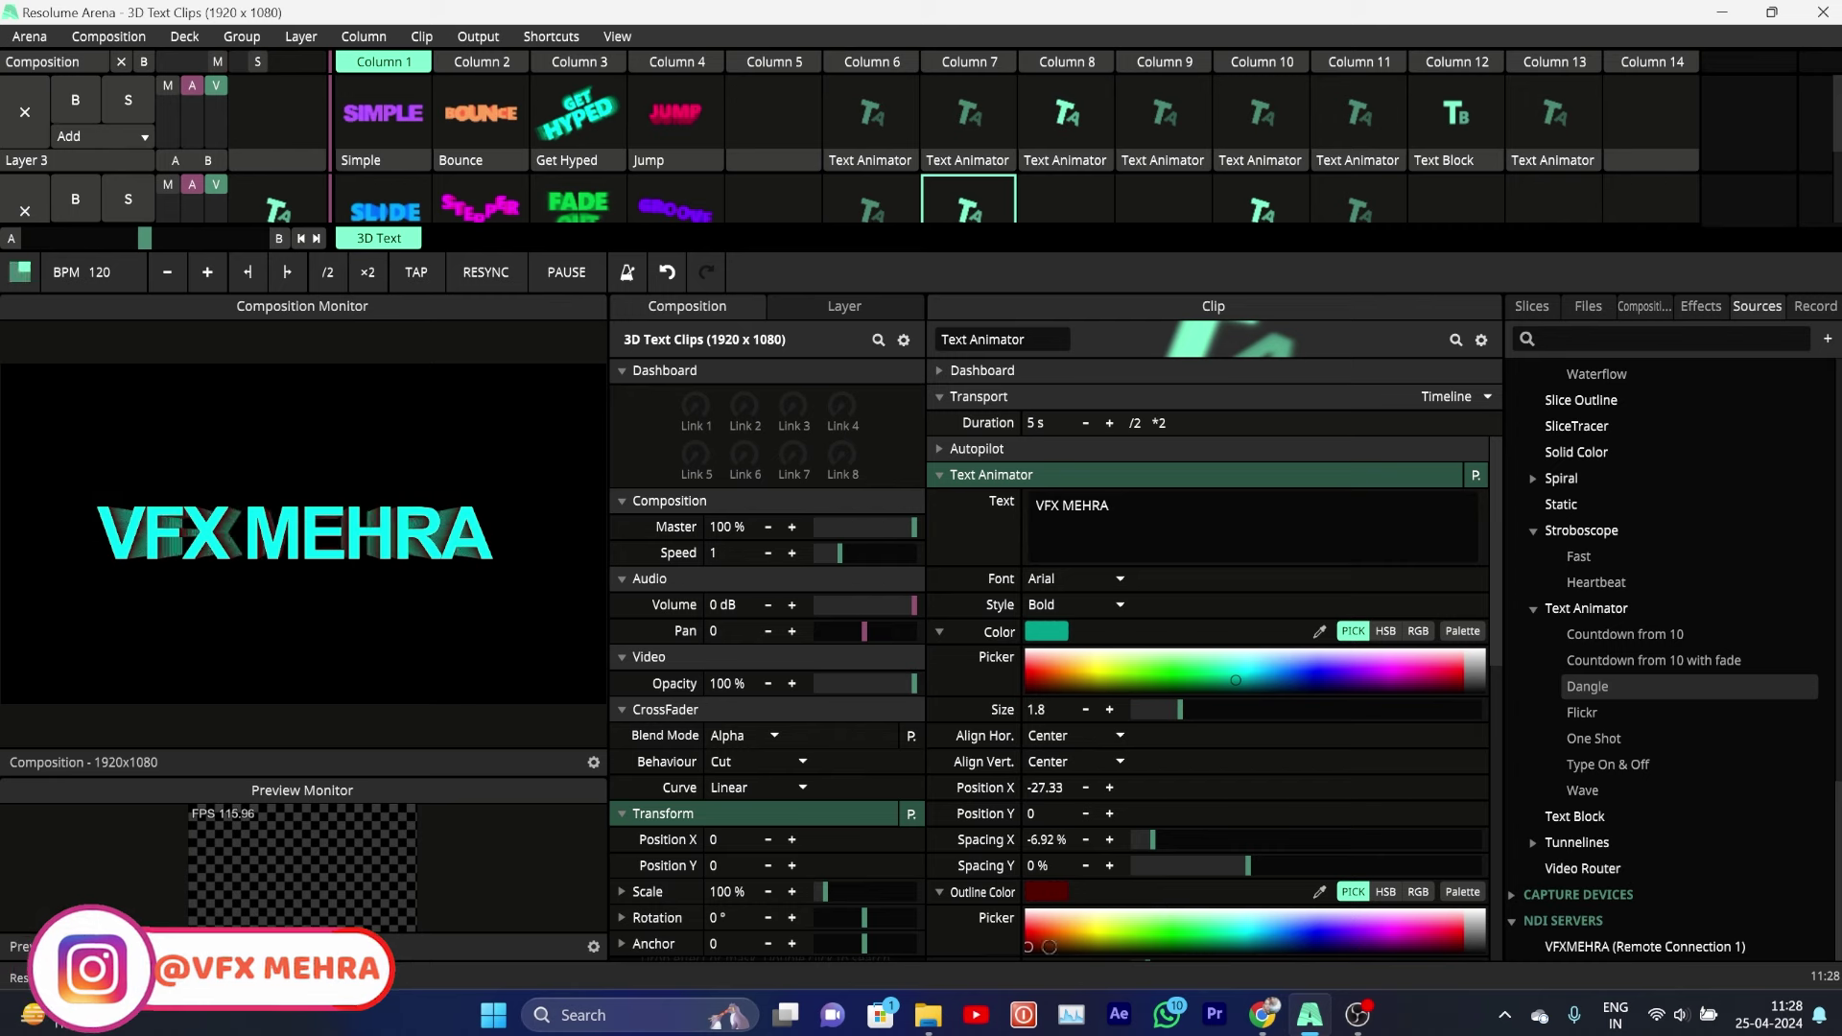
{"action": "left_click", "coordinate": [1090, 892]}
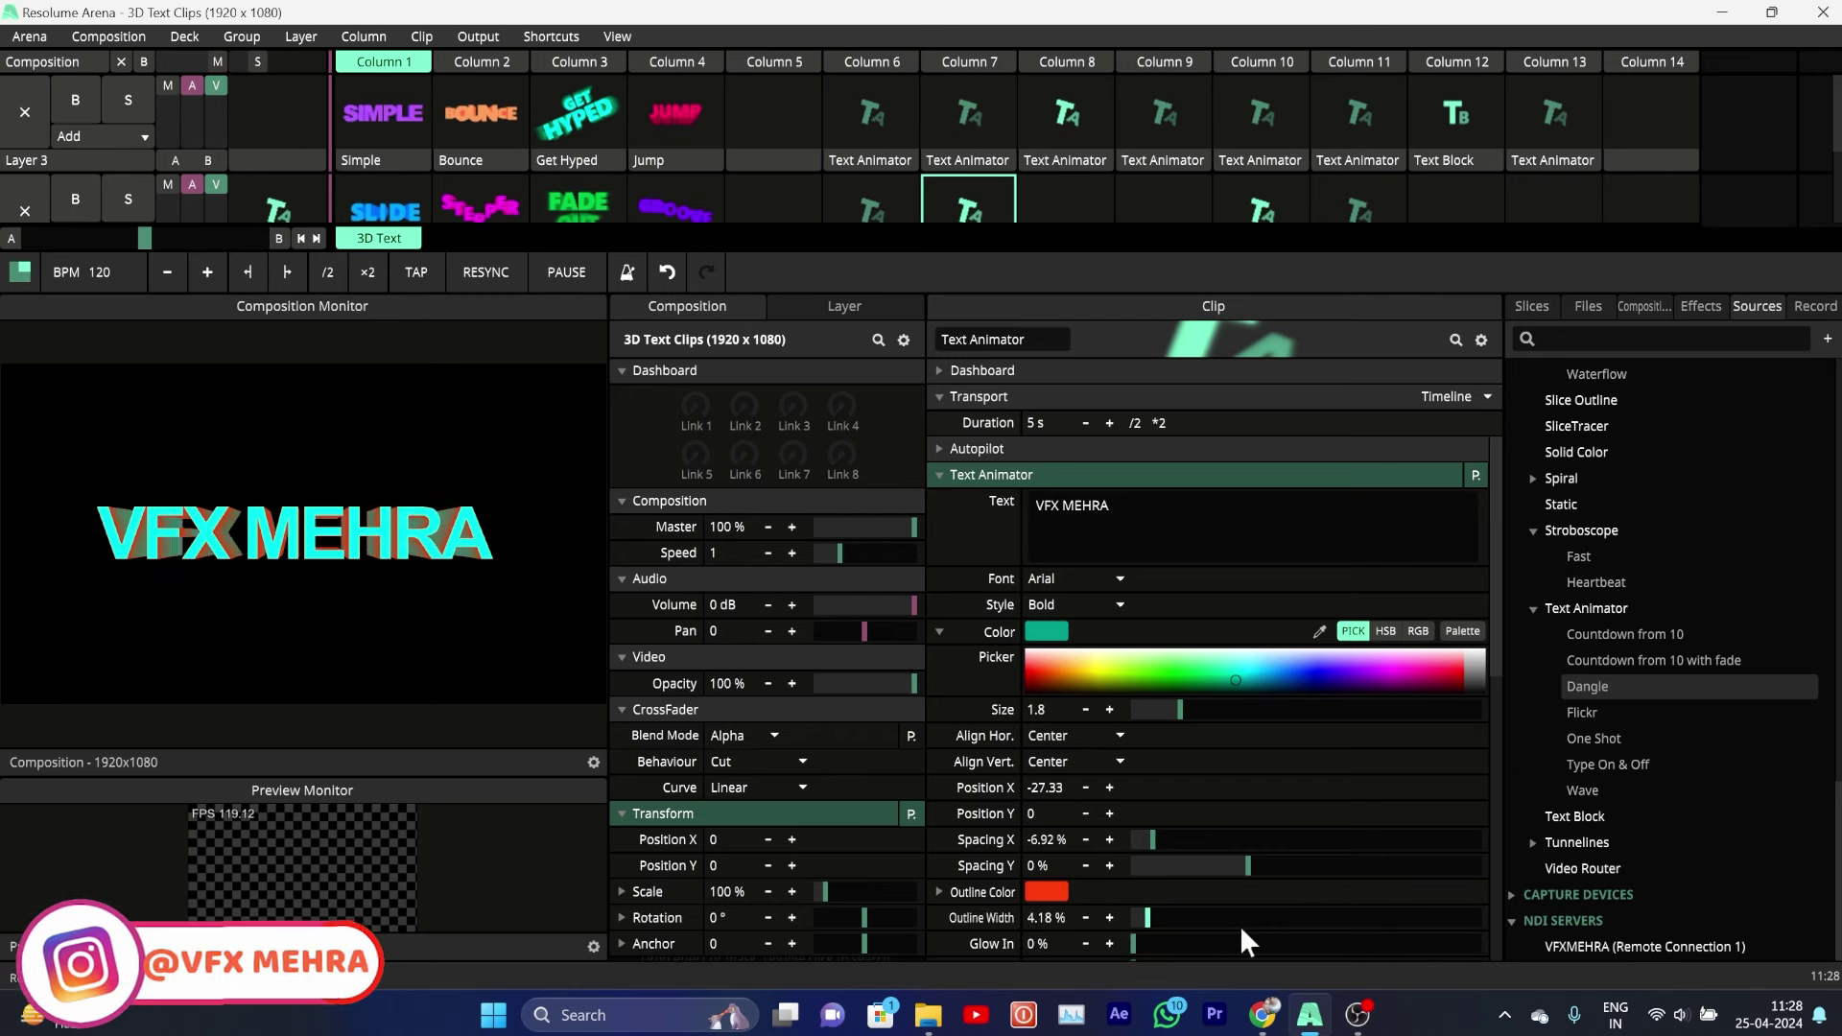
{"action": "left_click_drag", "start_coordinate": [1498, 622], "coordinate": [1493, 728]}
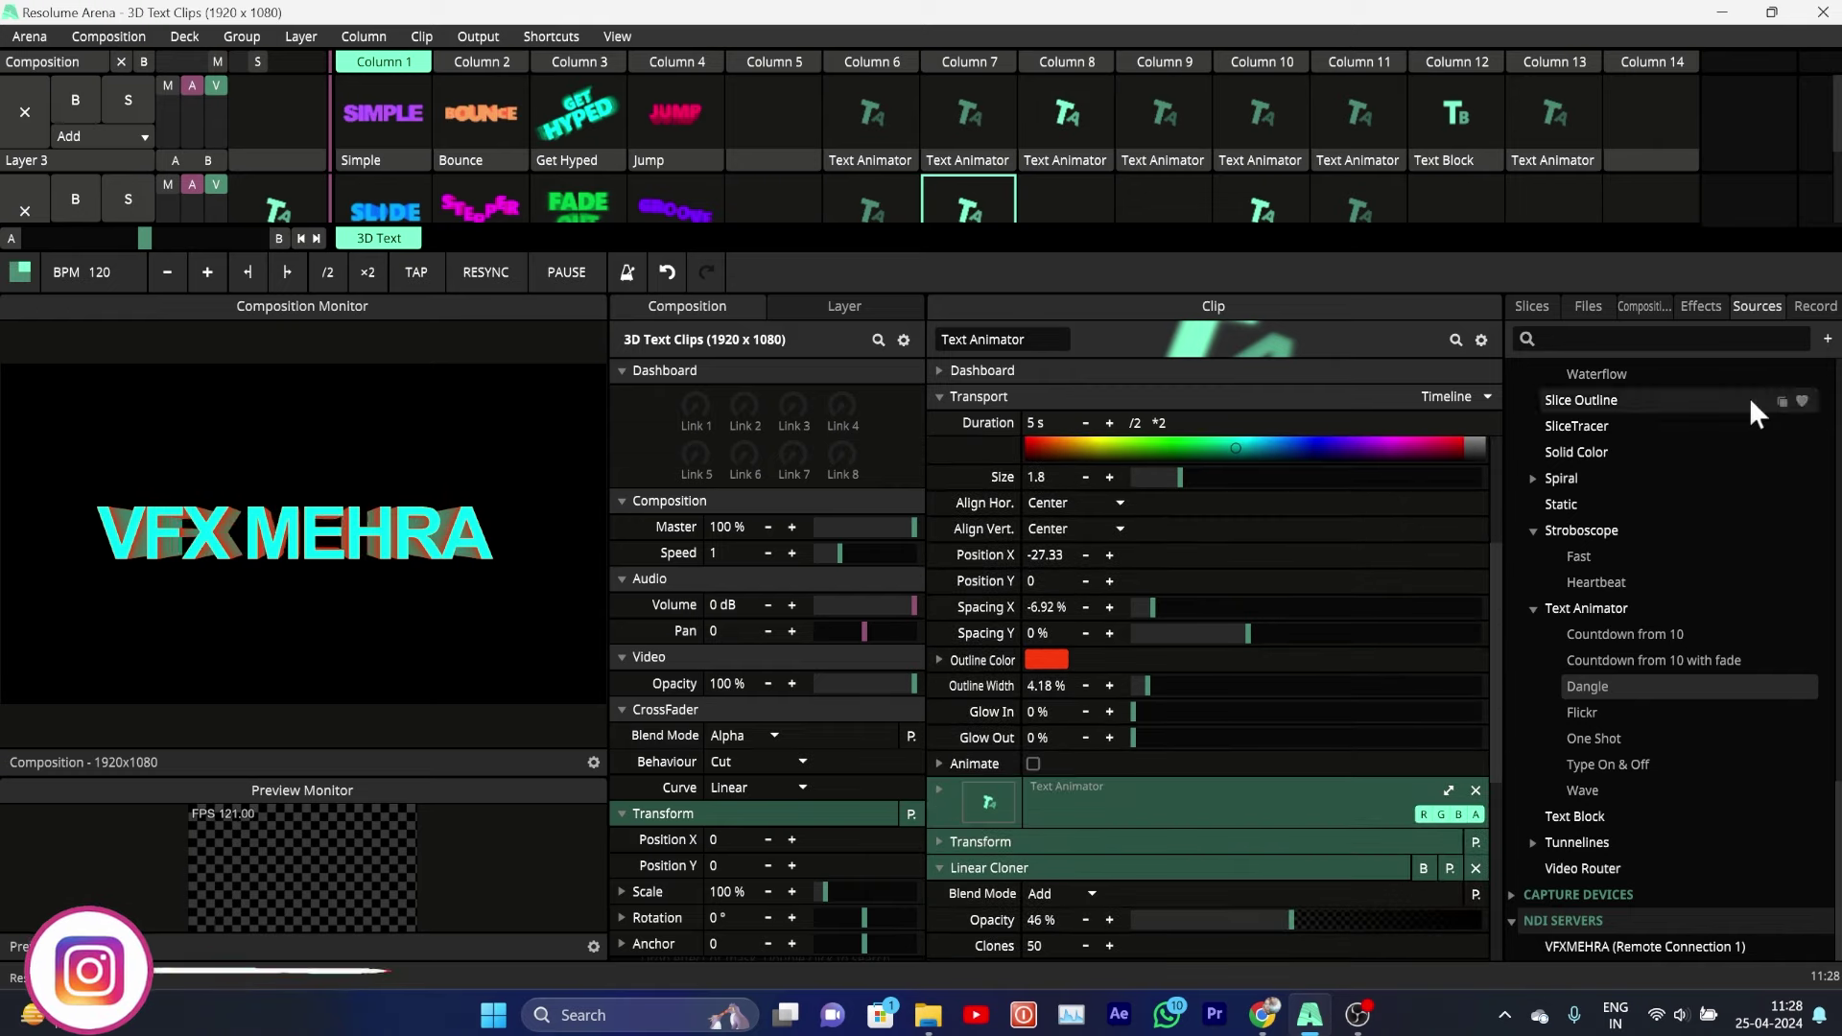
{"action": "left_click_drag", "start_coordinate": [1139, 294], "coordinate": [1143, 552]}
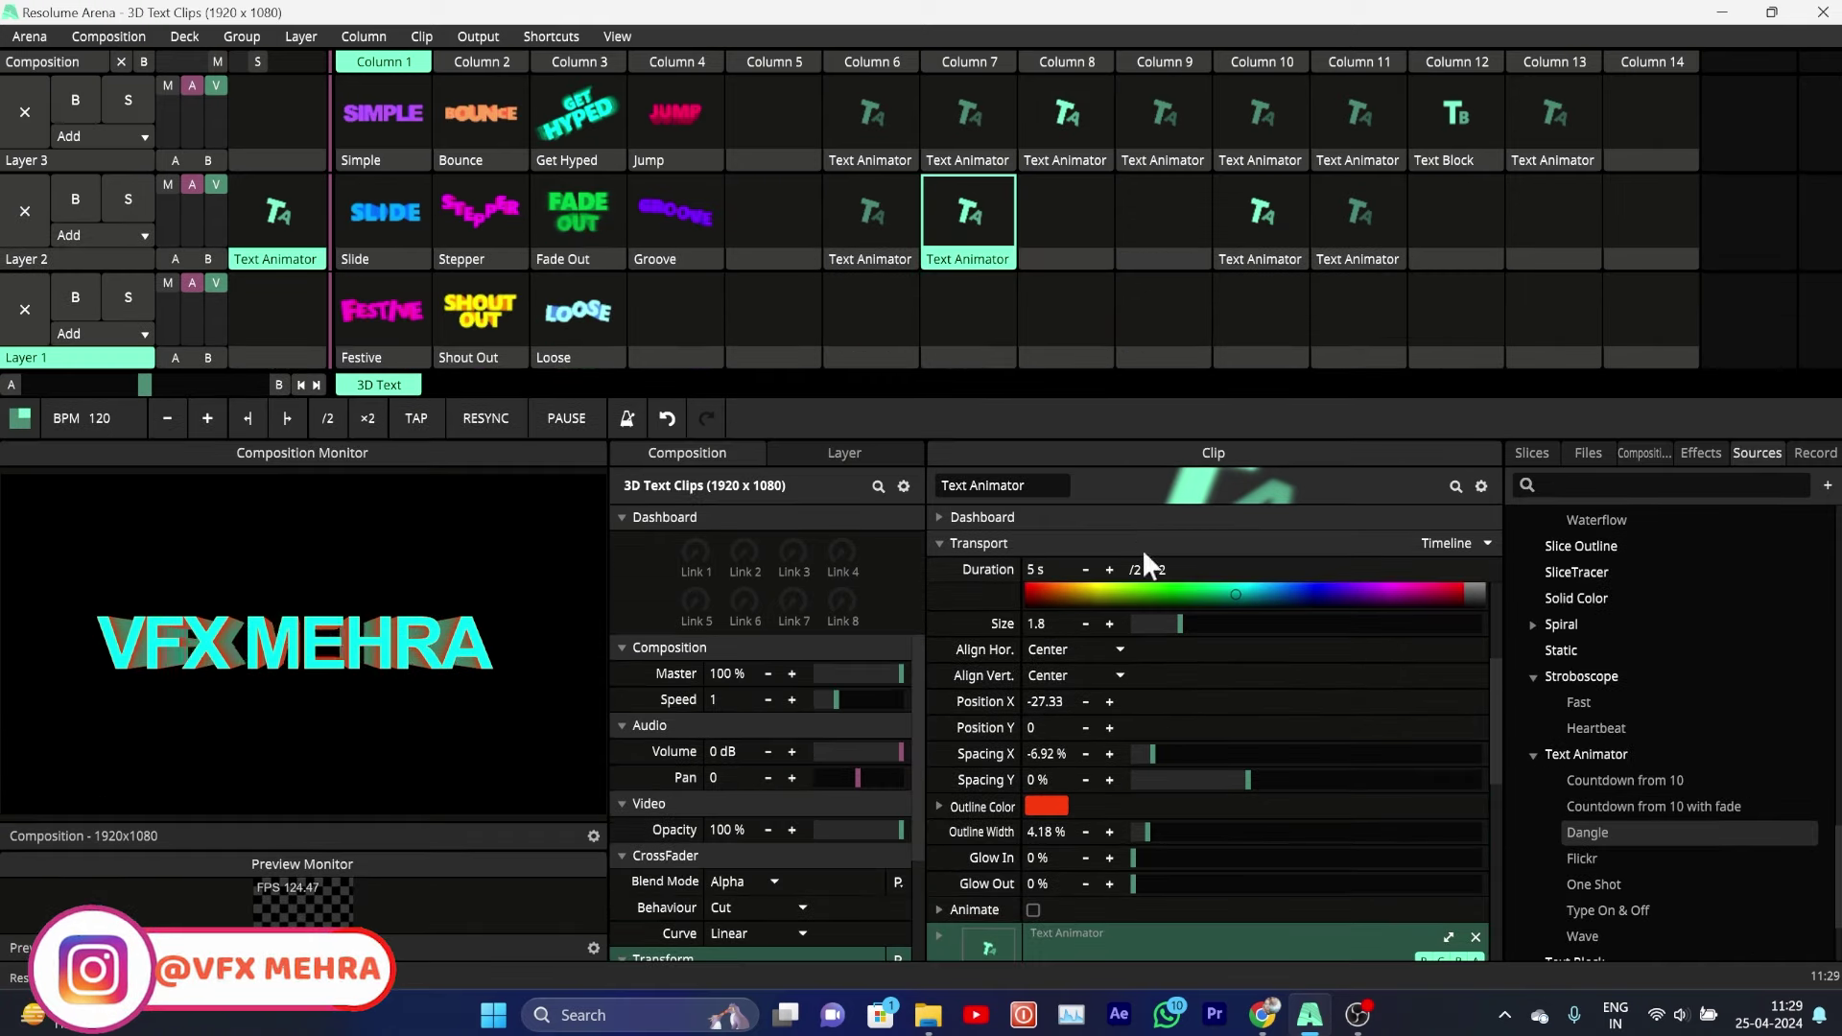
Step: Play the Get Hyped clip on Layer 3 and stop Layer 2
{"action": "left_click", "coordinate": [562, 117]}
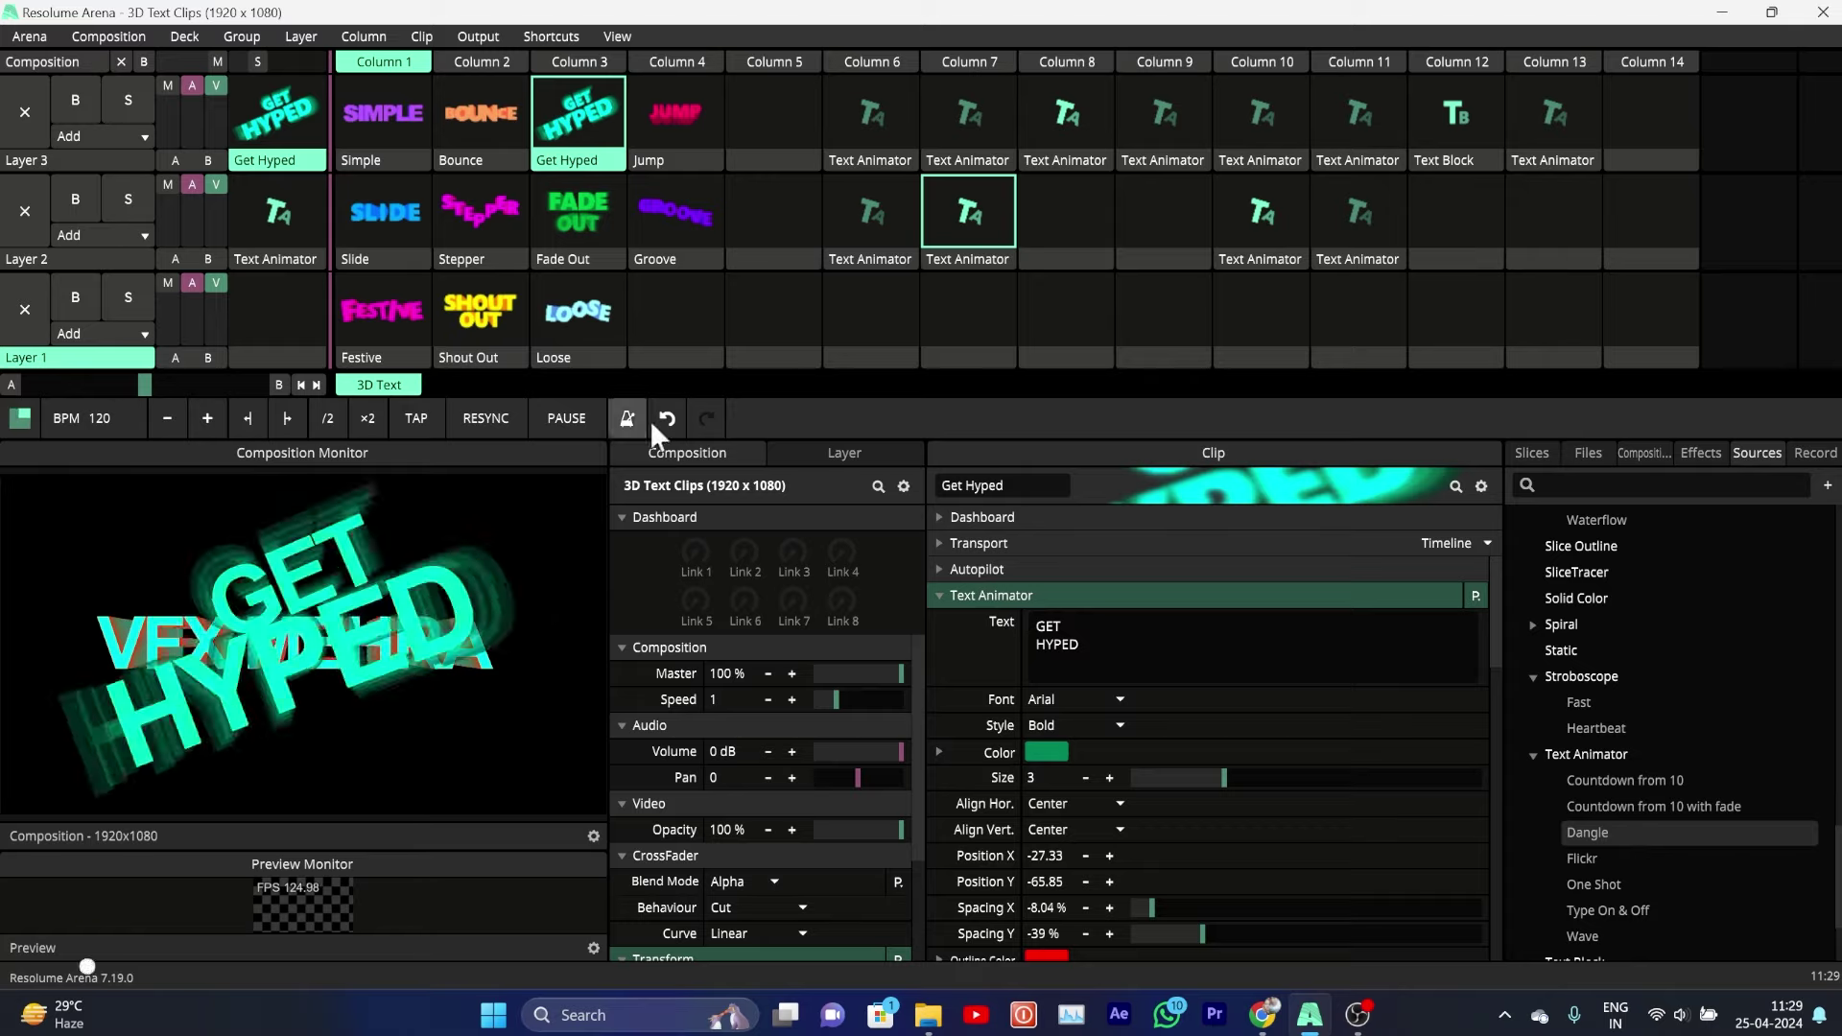
{"action": "left_click", "coordinate": [760, 204]}
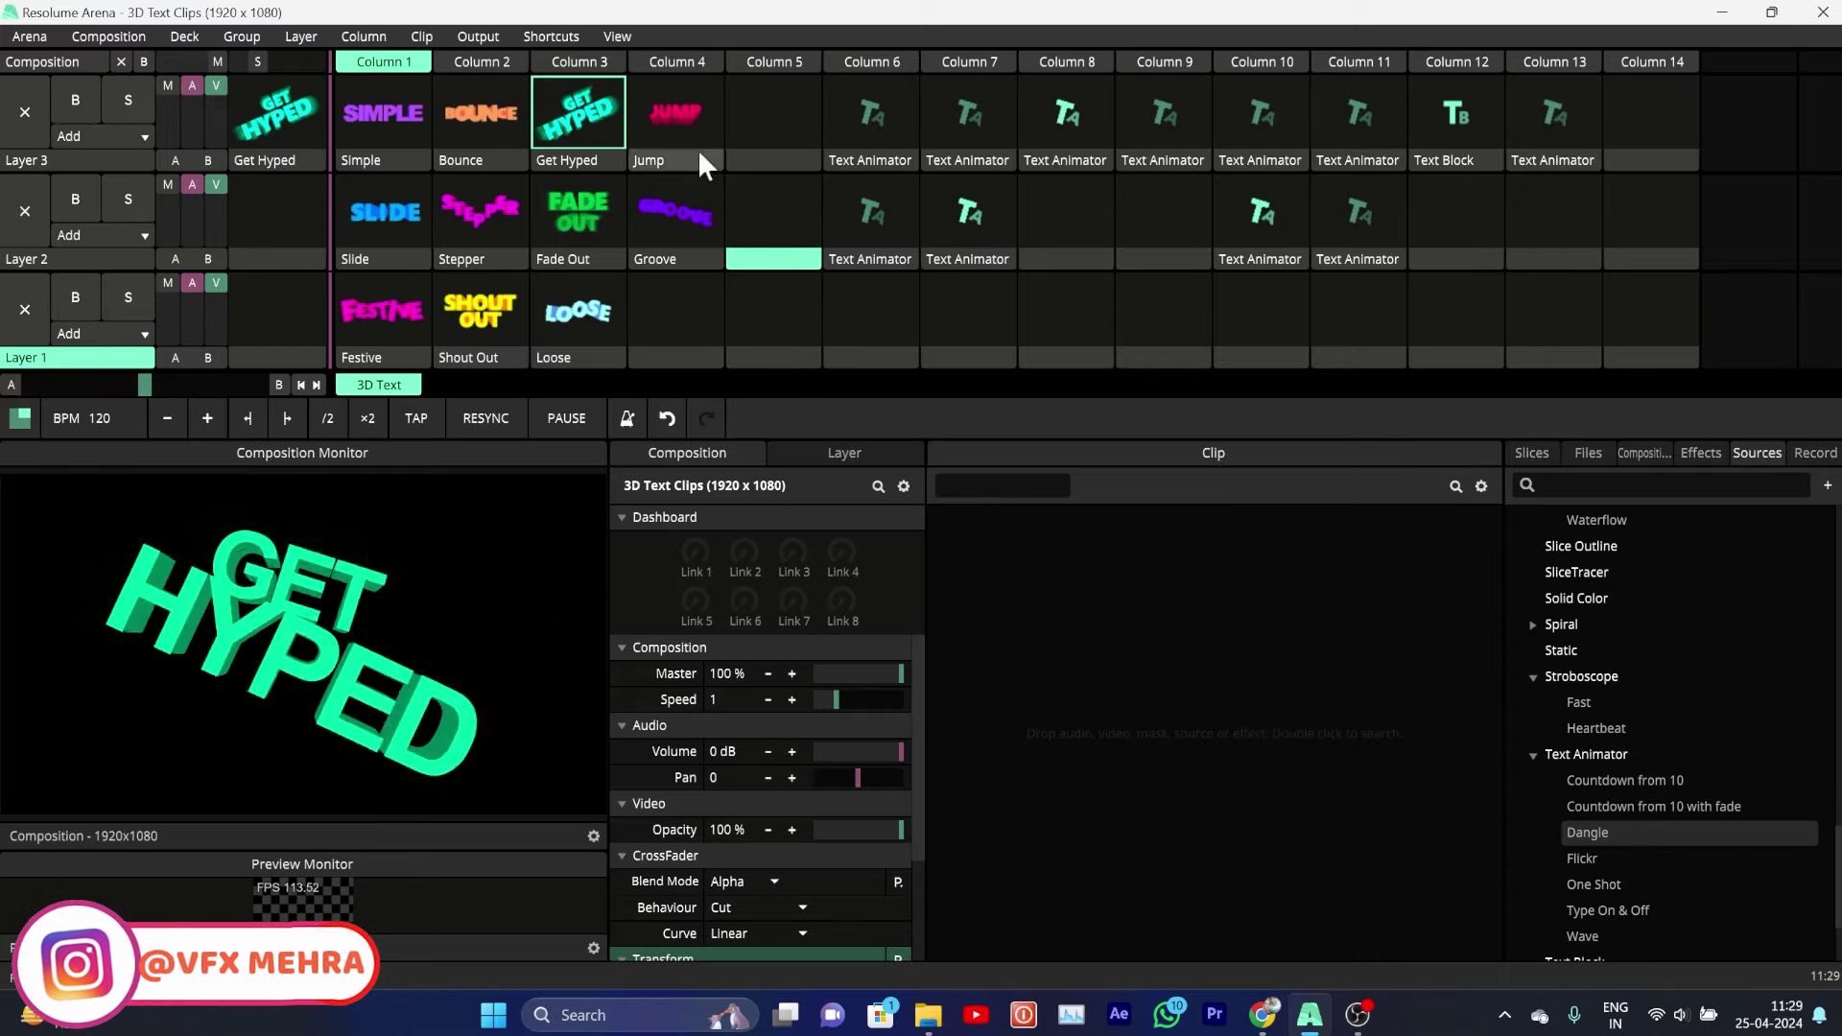
{"action": "left_click", "coordinate": [576, 119]}
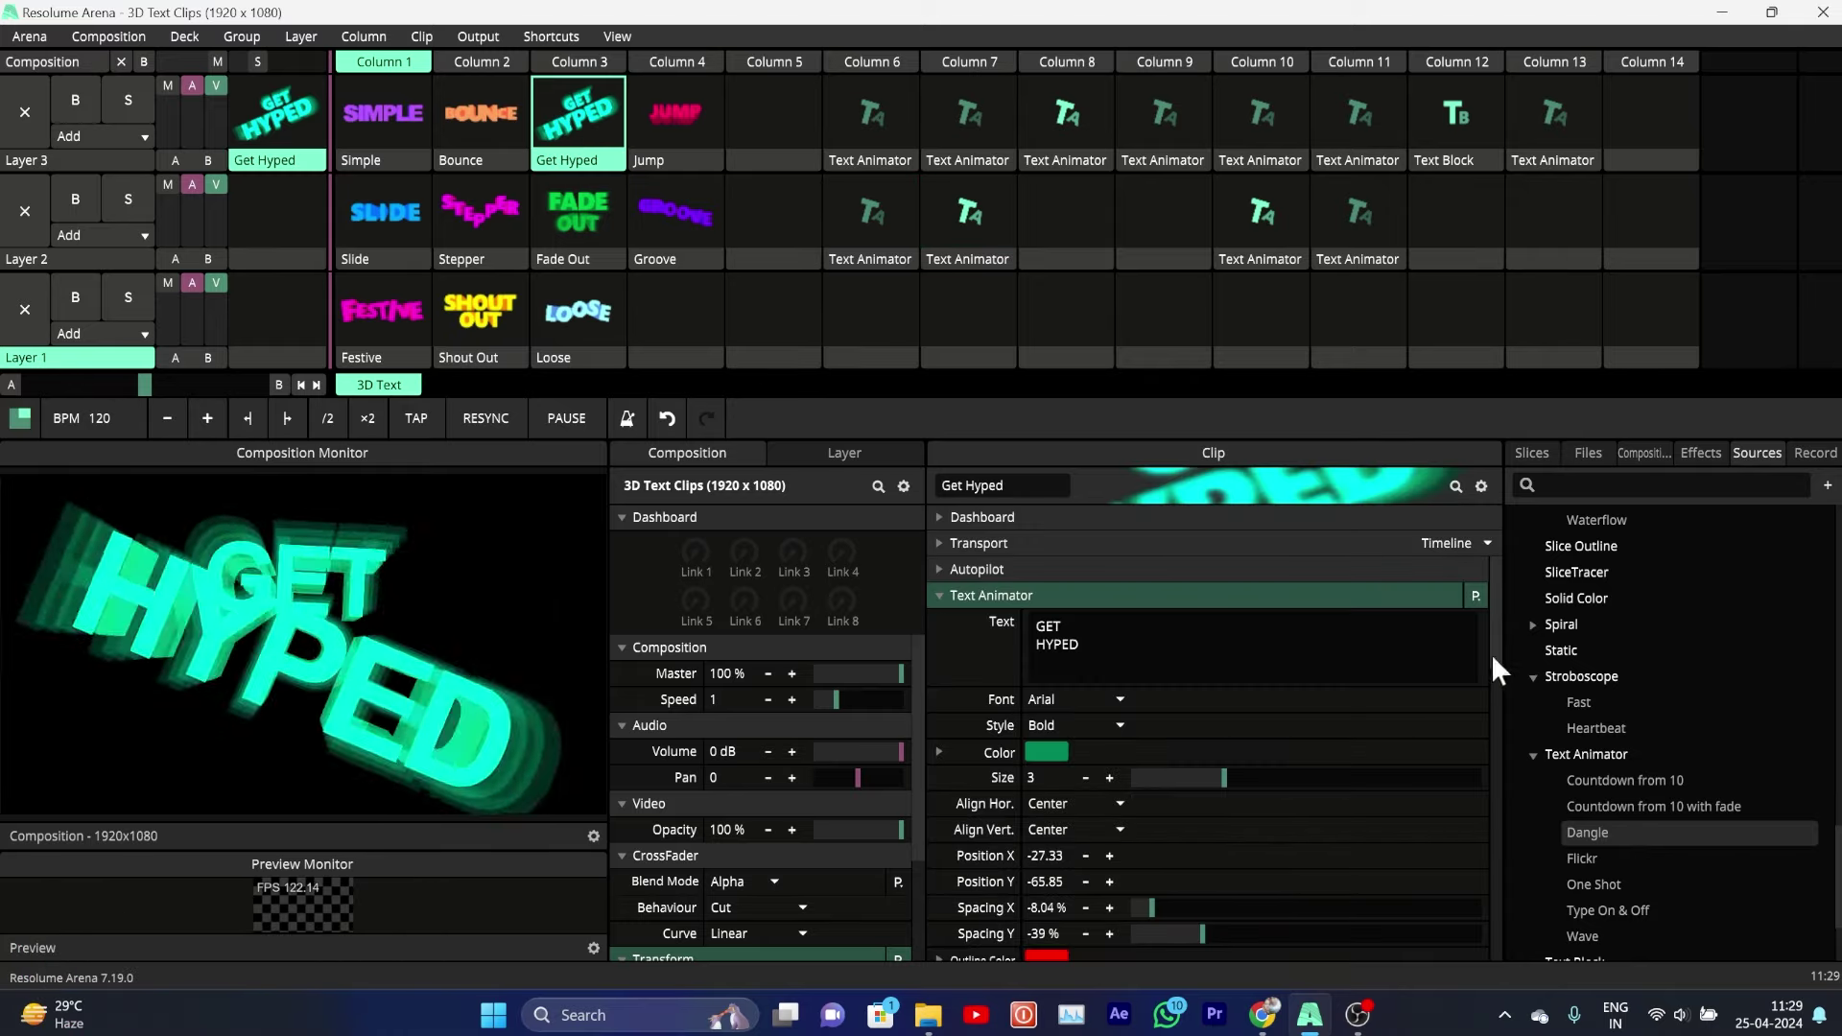
Step: Enlarge the clip settings panel and expand the Linear Cloner effect settings
{"action": "scroll", "coordinate": [1494, 662], "scroll_direction": "down", "scroll_amount": 3}
{"action": "mouse_move", "coordinate": [1494, 685]}
{"action": "left_mouse_down"}
{"action": "mouse_move", "coordinate": [1504, 729]}
{"action": "mouse_move", "coordinate": [1506, 694]}
{"action": "left_mouse_up"}
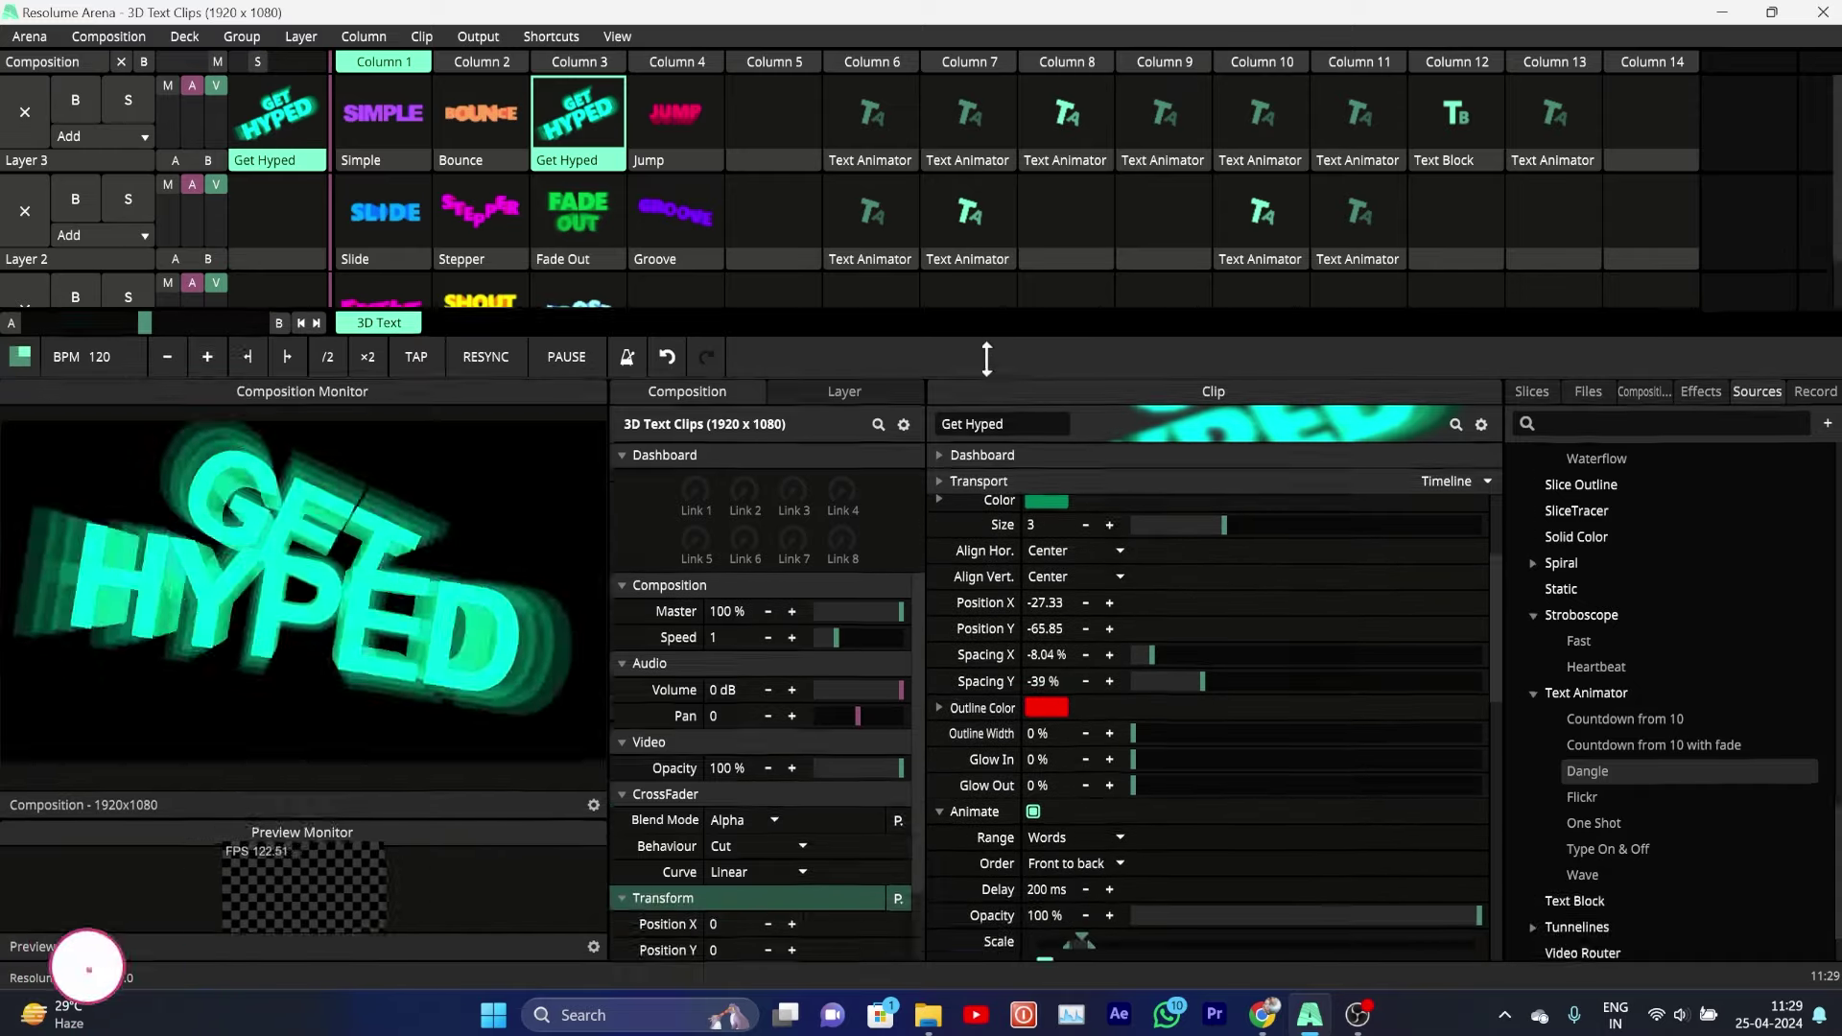
{"action": "left_click_drag", "start_coordinate": [987, 437], "coordinate": [987, 290]}
{"action": "mouse_move", "coordinate": [1497, 507]}
{"action": "left_mouse_down"}
{"action": "mouse_move", "coordinate": [1512, 652]}
{"action": "mouse_move", "coordinate": [1493, 815]}
{"action": "left_mouse_up"}
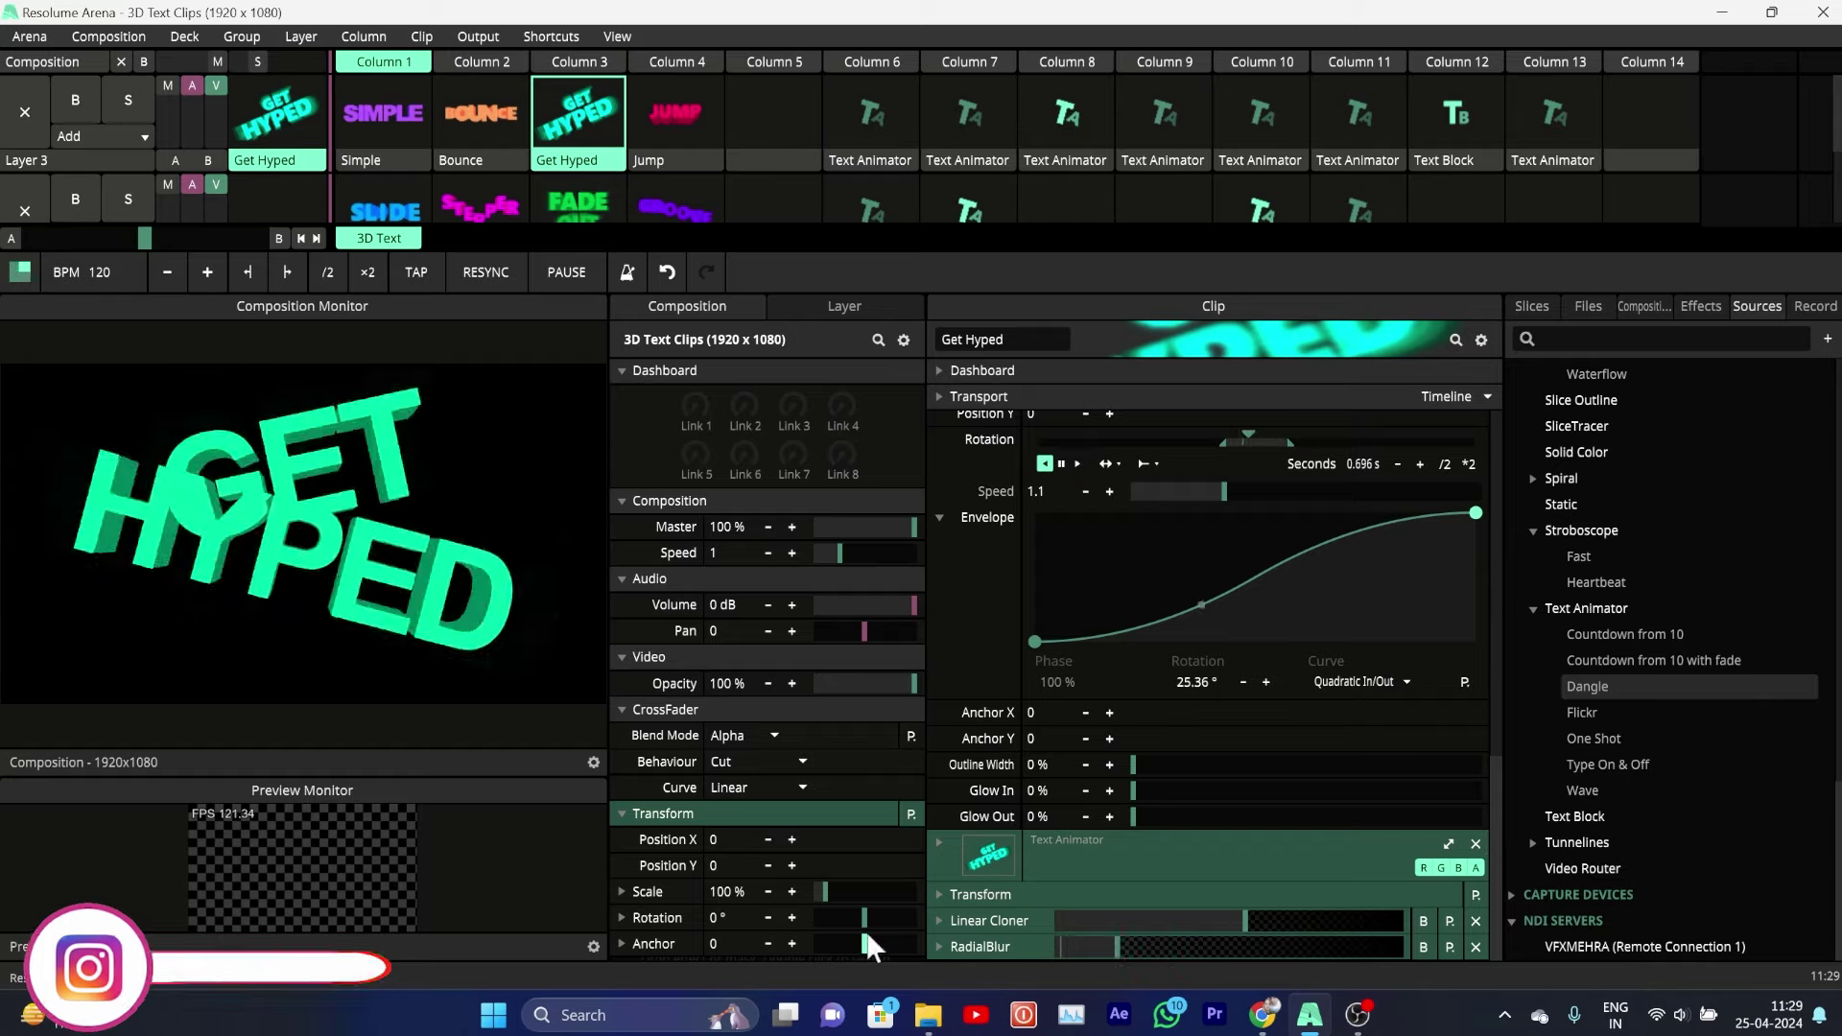
{"action": "left_click", "coordinate": [937, 921]}
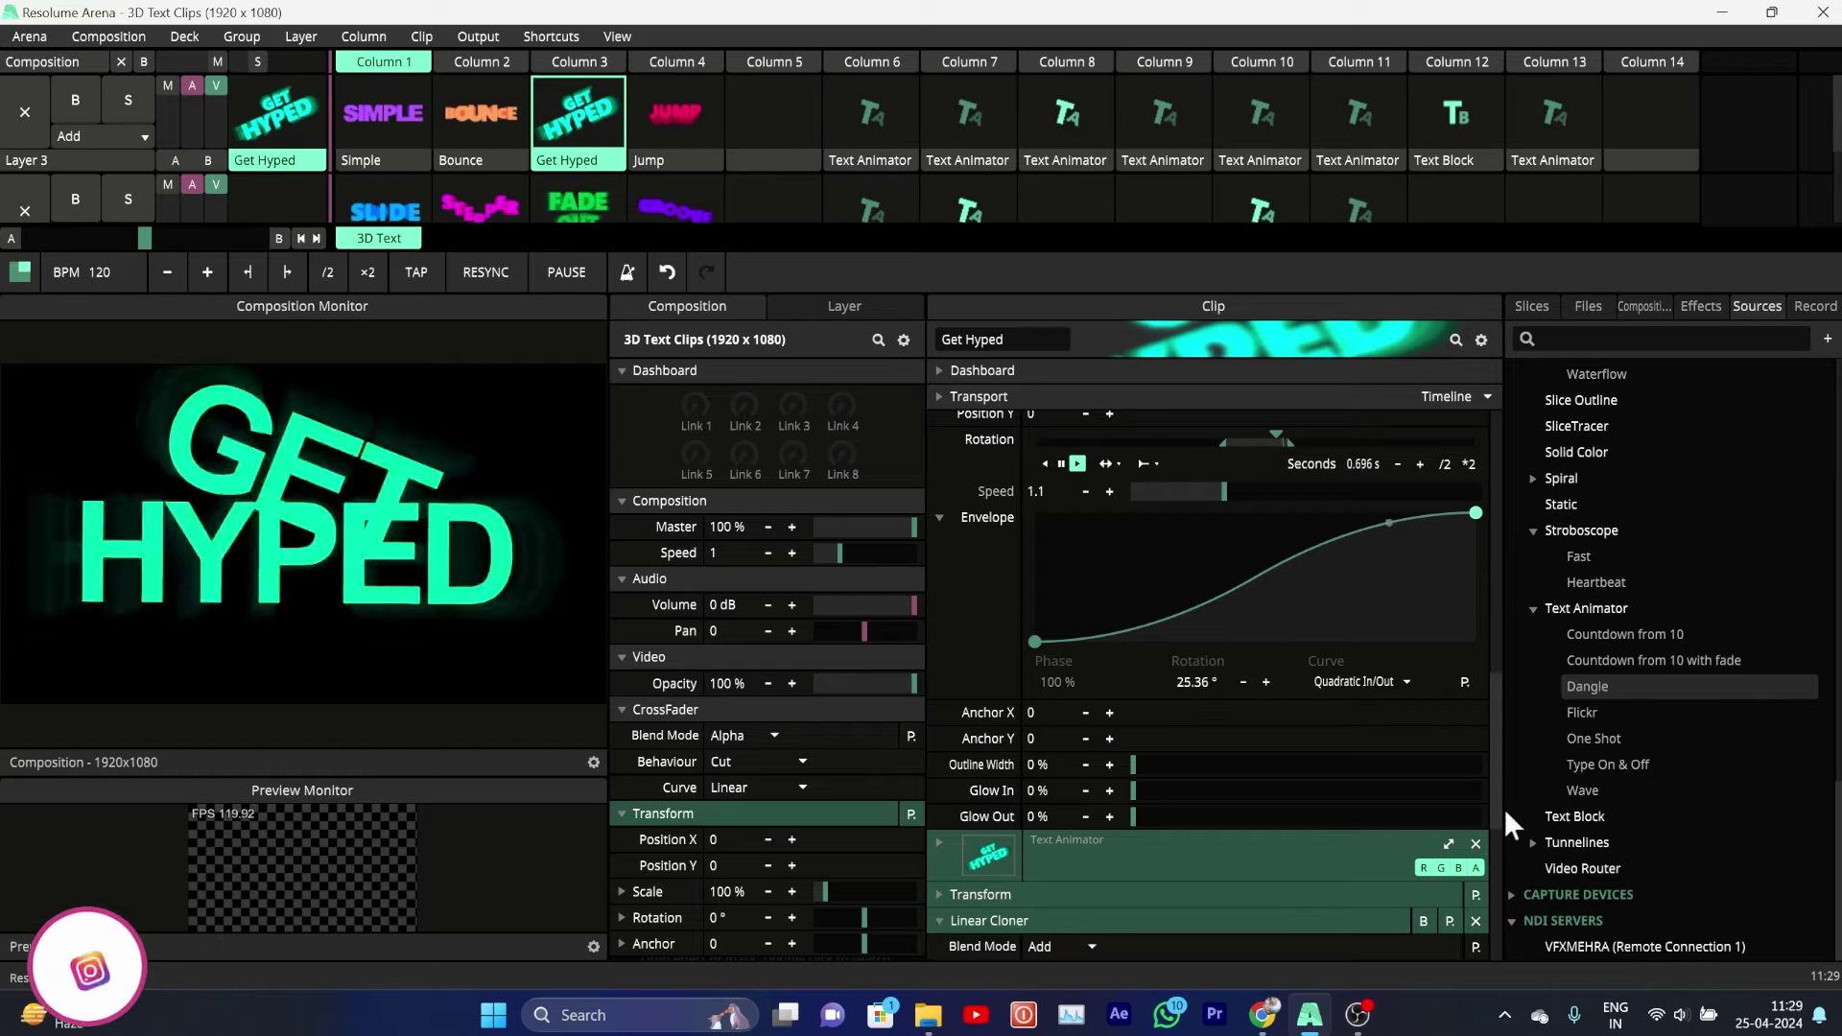
{"action": "left_click_drag", "start_coordinate": [1494, 795], "coordinate": [1498, 908]}
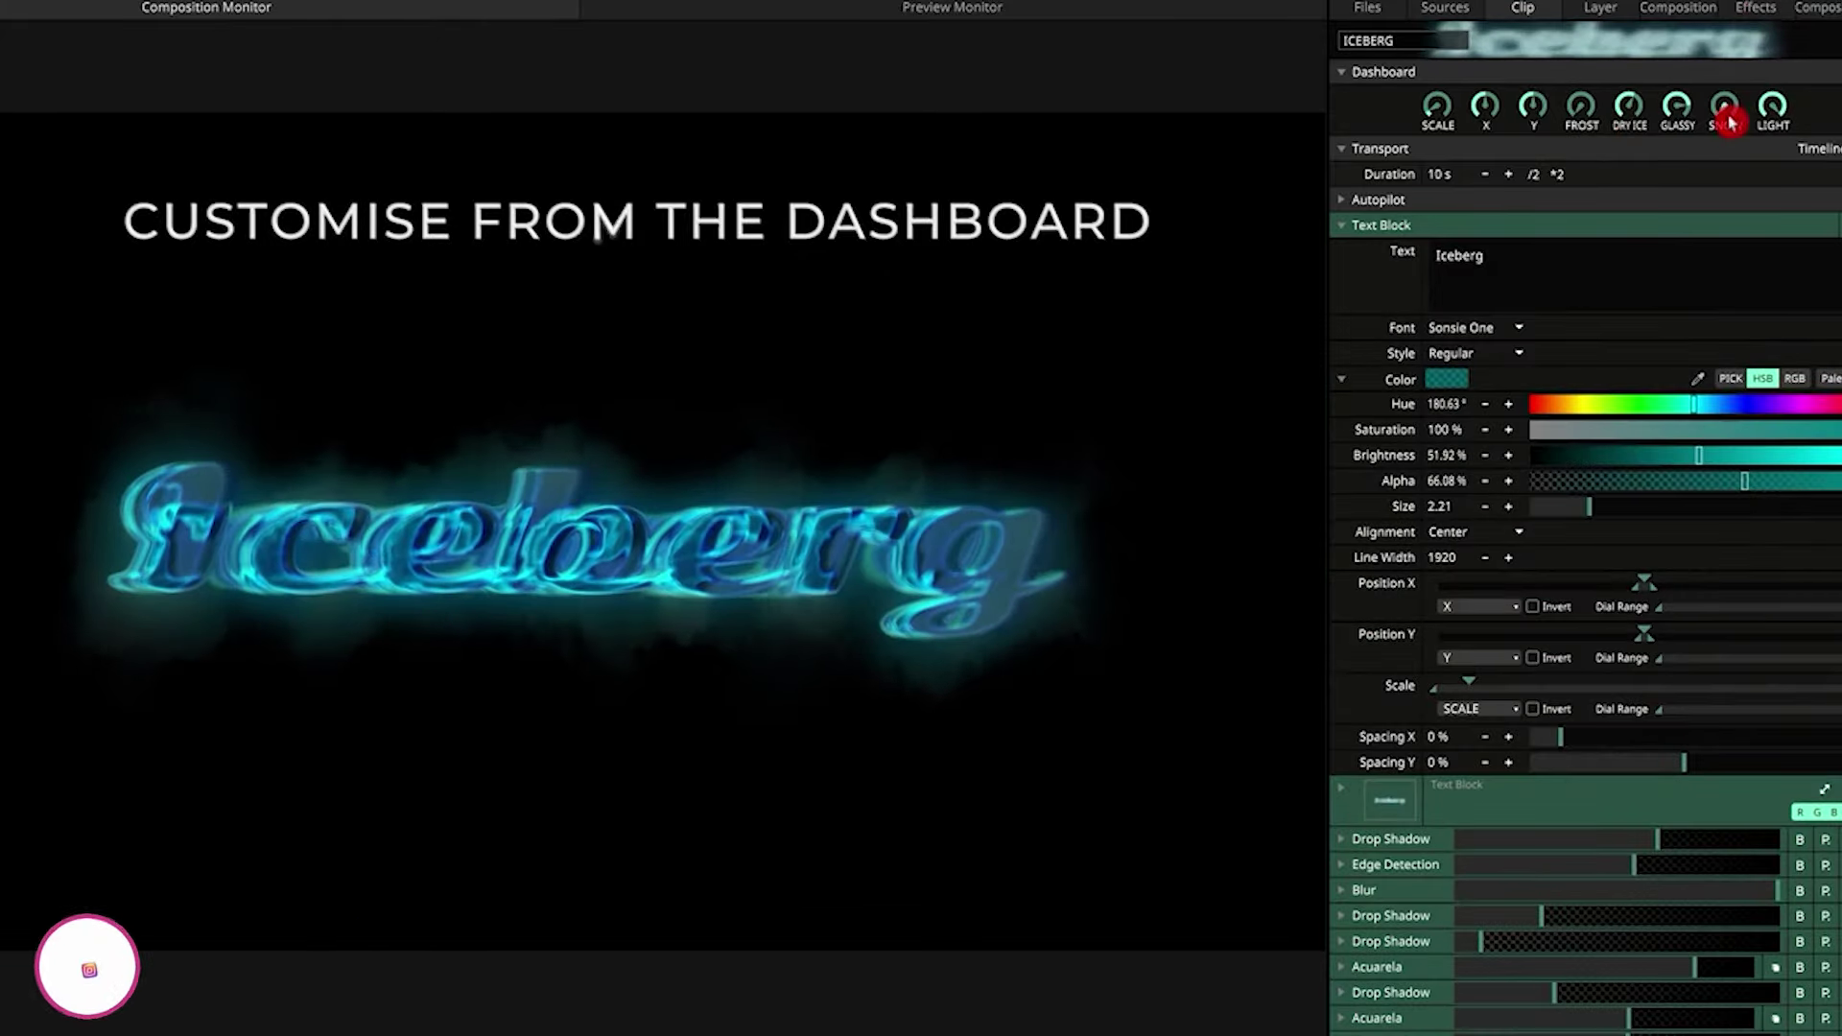
Step: Turn the Dashboard dials: snow on Iceberg, purple glow on Neon-Tube and TRONIC, plasma on TRONIC, dimmer Fireworks and SEQUINS sparkles
{"action": "left_click_drag", "start_coordinate": [1731, 110], "coordinate": [1733, 104]}
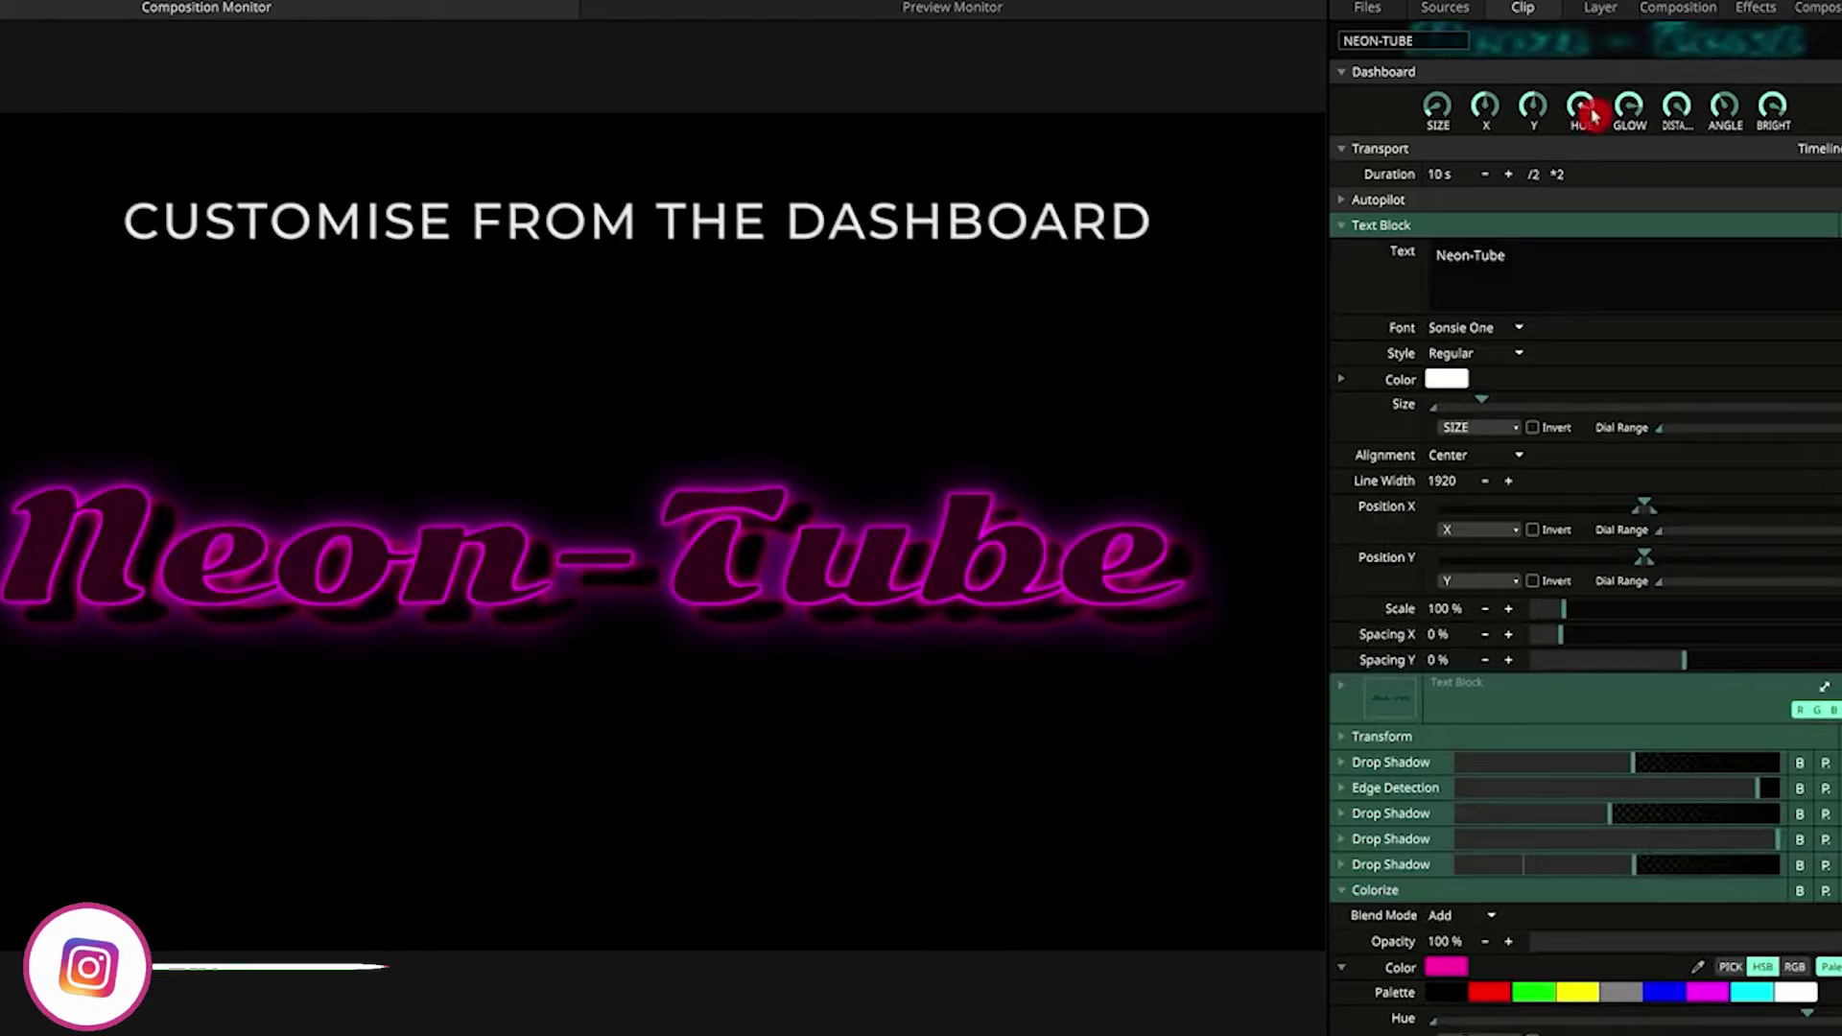
{"action": "left_click_drag", "start_coordinate": [1592, 116], "coordinate": [1624, 125]}
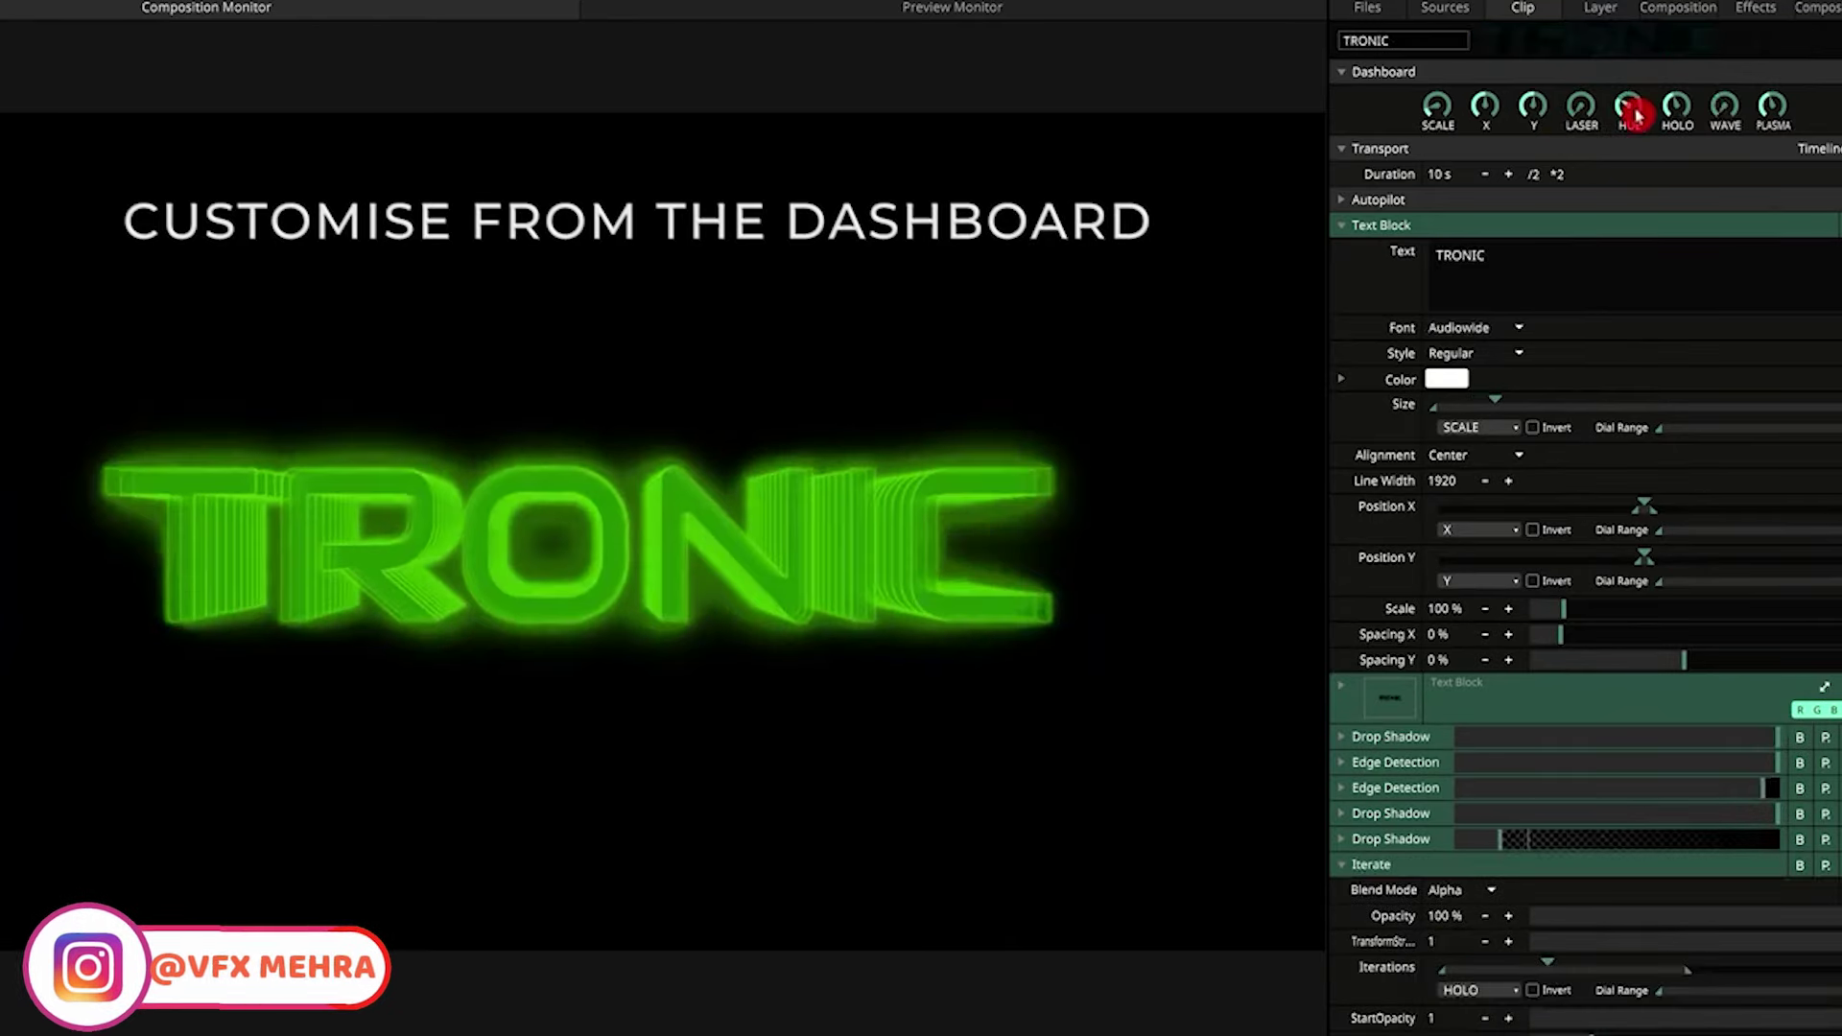
{"action": "left_click_drag", "start_coordinate": [1635, 72], "coordinate": [1677, 57]}
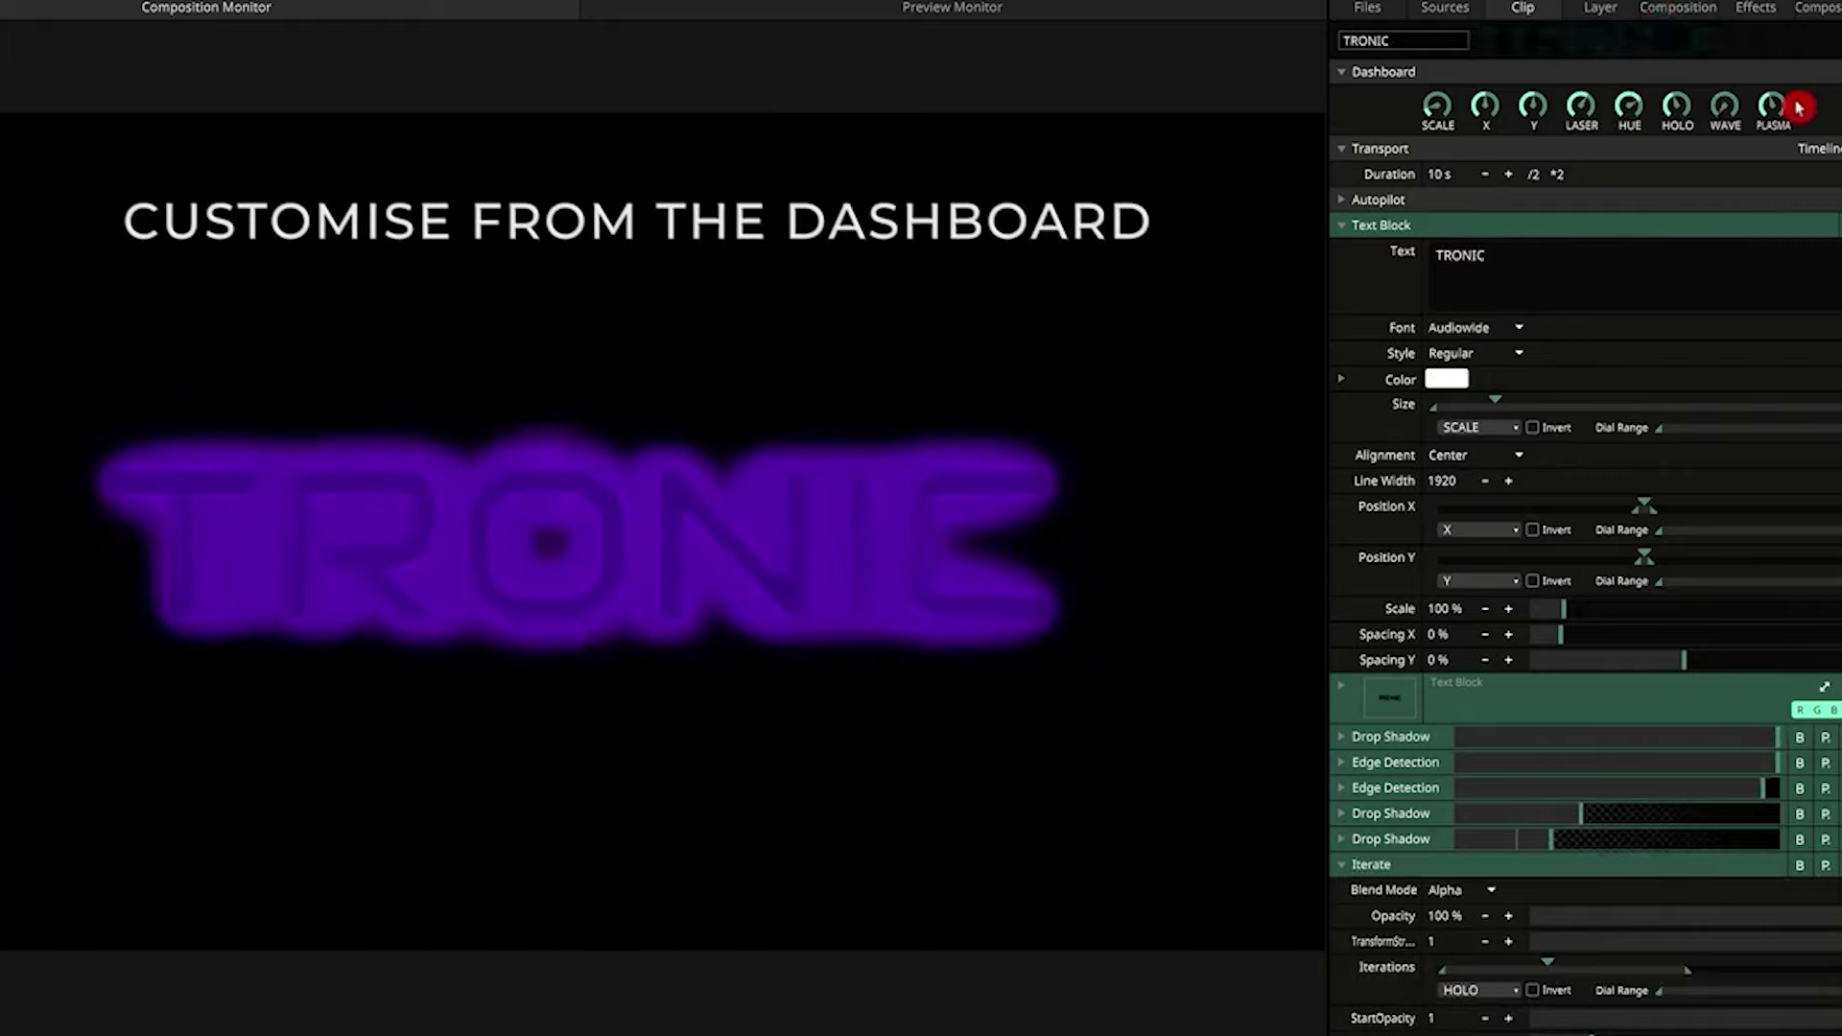
{"action": "left_click_drag", "start_coordinate": [1799, 107], "coordinate": [1791, 213]}
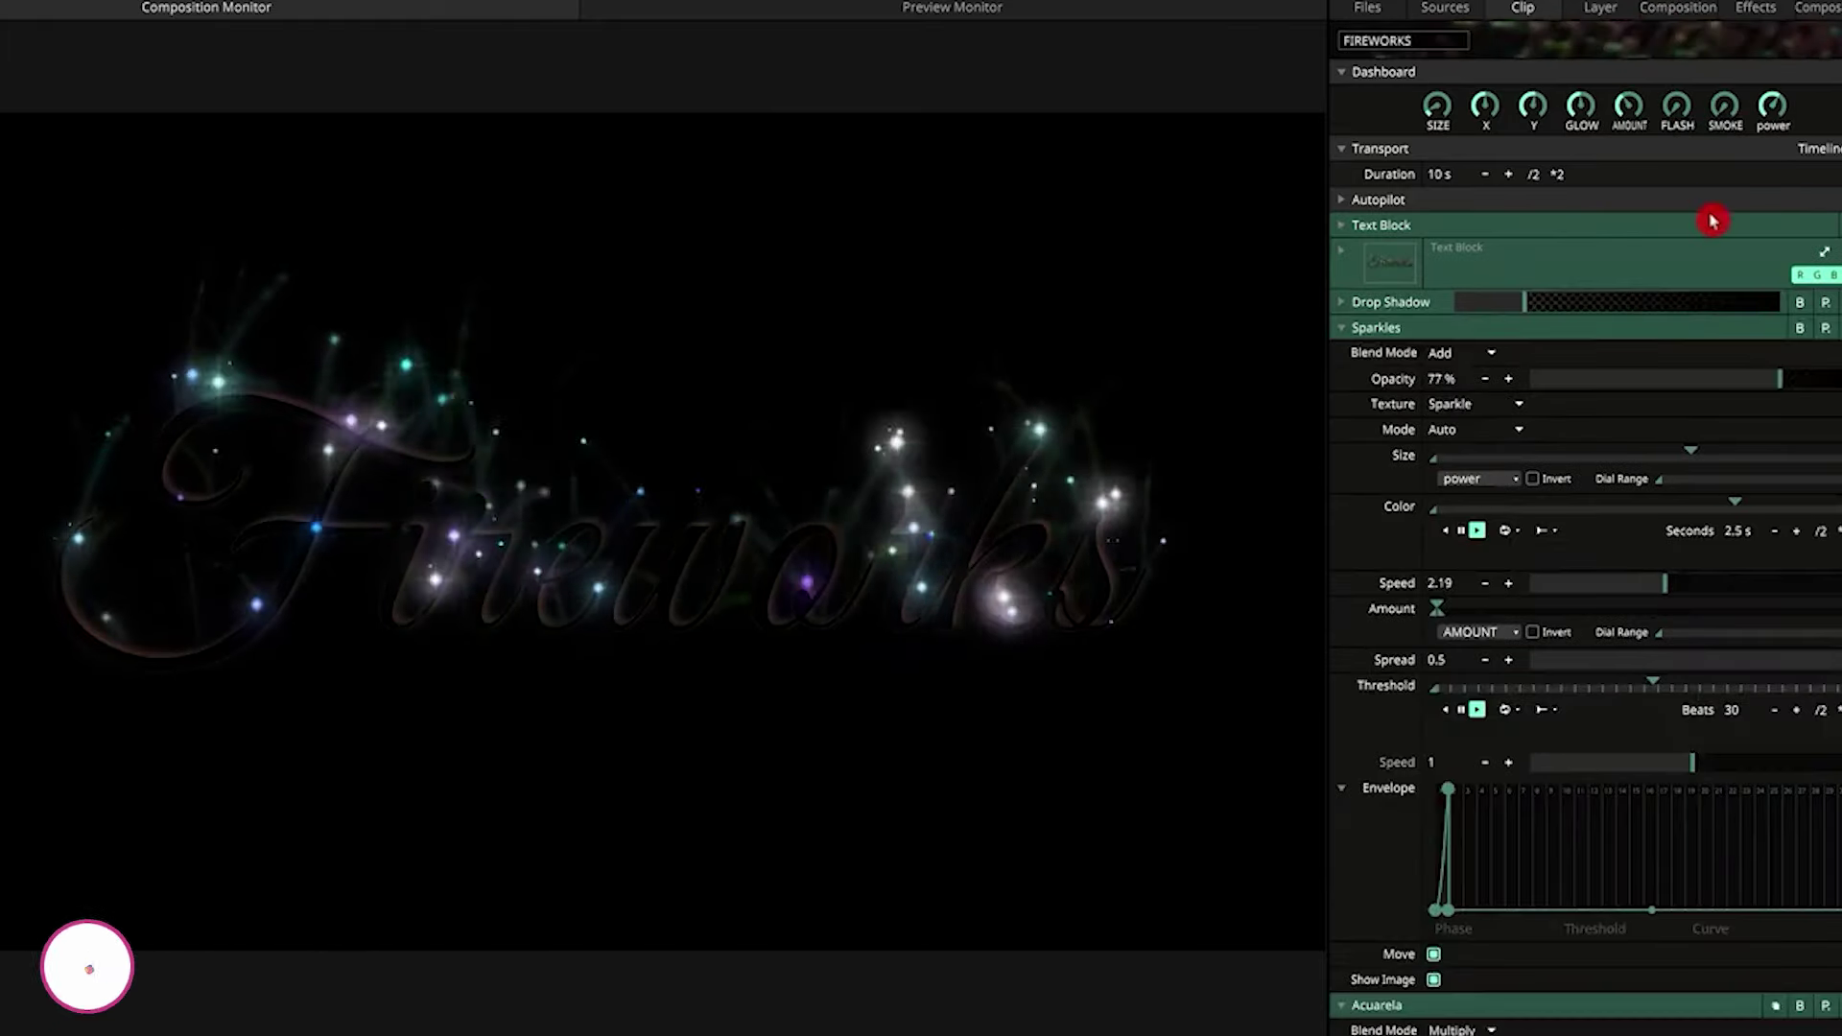
{"action": "left_click_drag", "start_coordinate": [1588, 108], "coordinate": [1685, 67]}
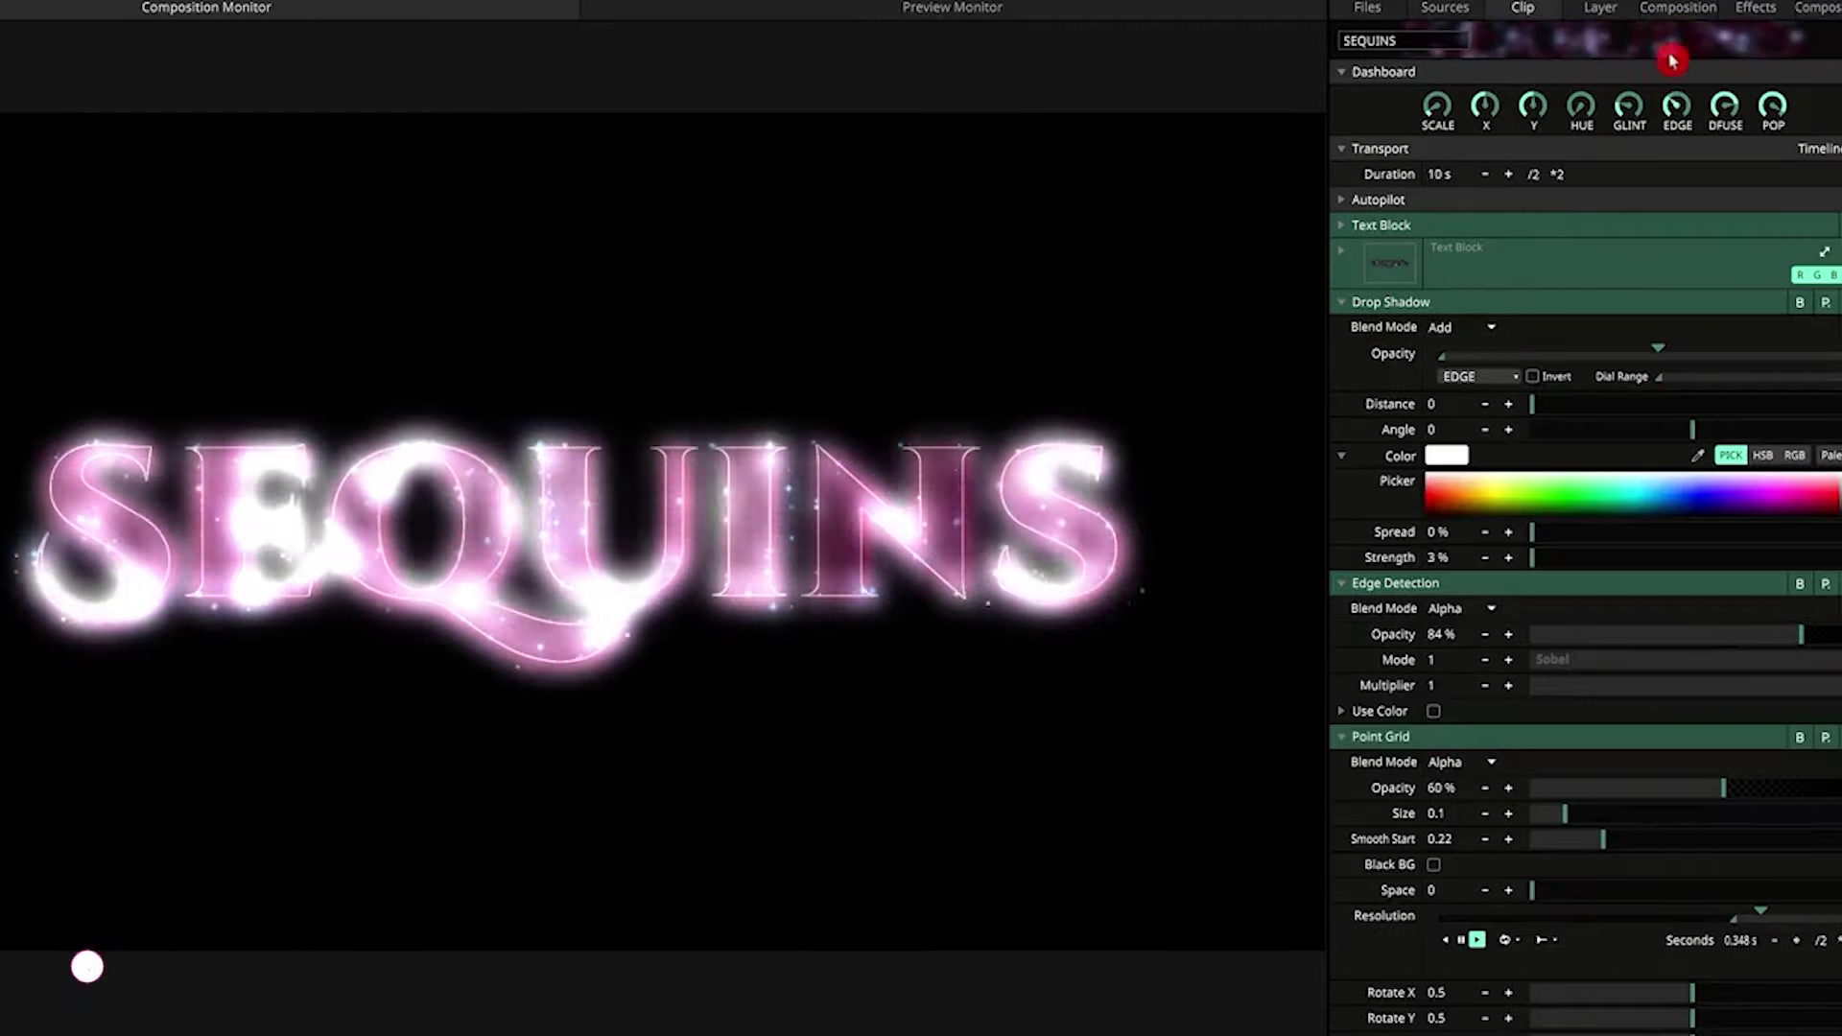
{"action": "mouse_move", "coordinate": [1671, 61]}
{"action": "left_mouse_down"}
{"action": "mouse_move", "coordinate": [1588, 125]}
{"action": "mouse_move", "coordinate": [1595, 28]}
{"action": "left_mouse_up"}
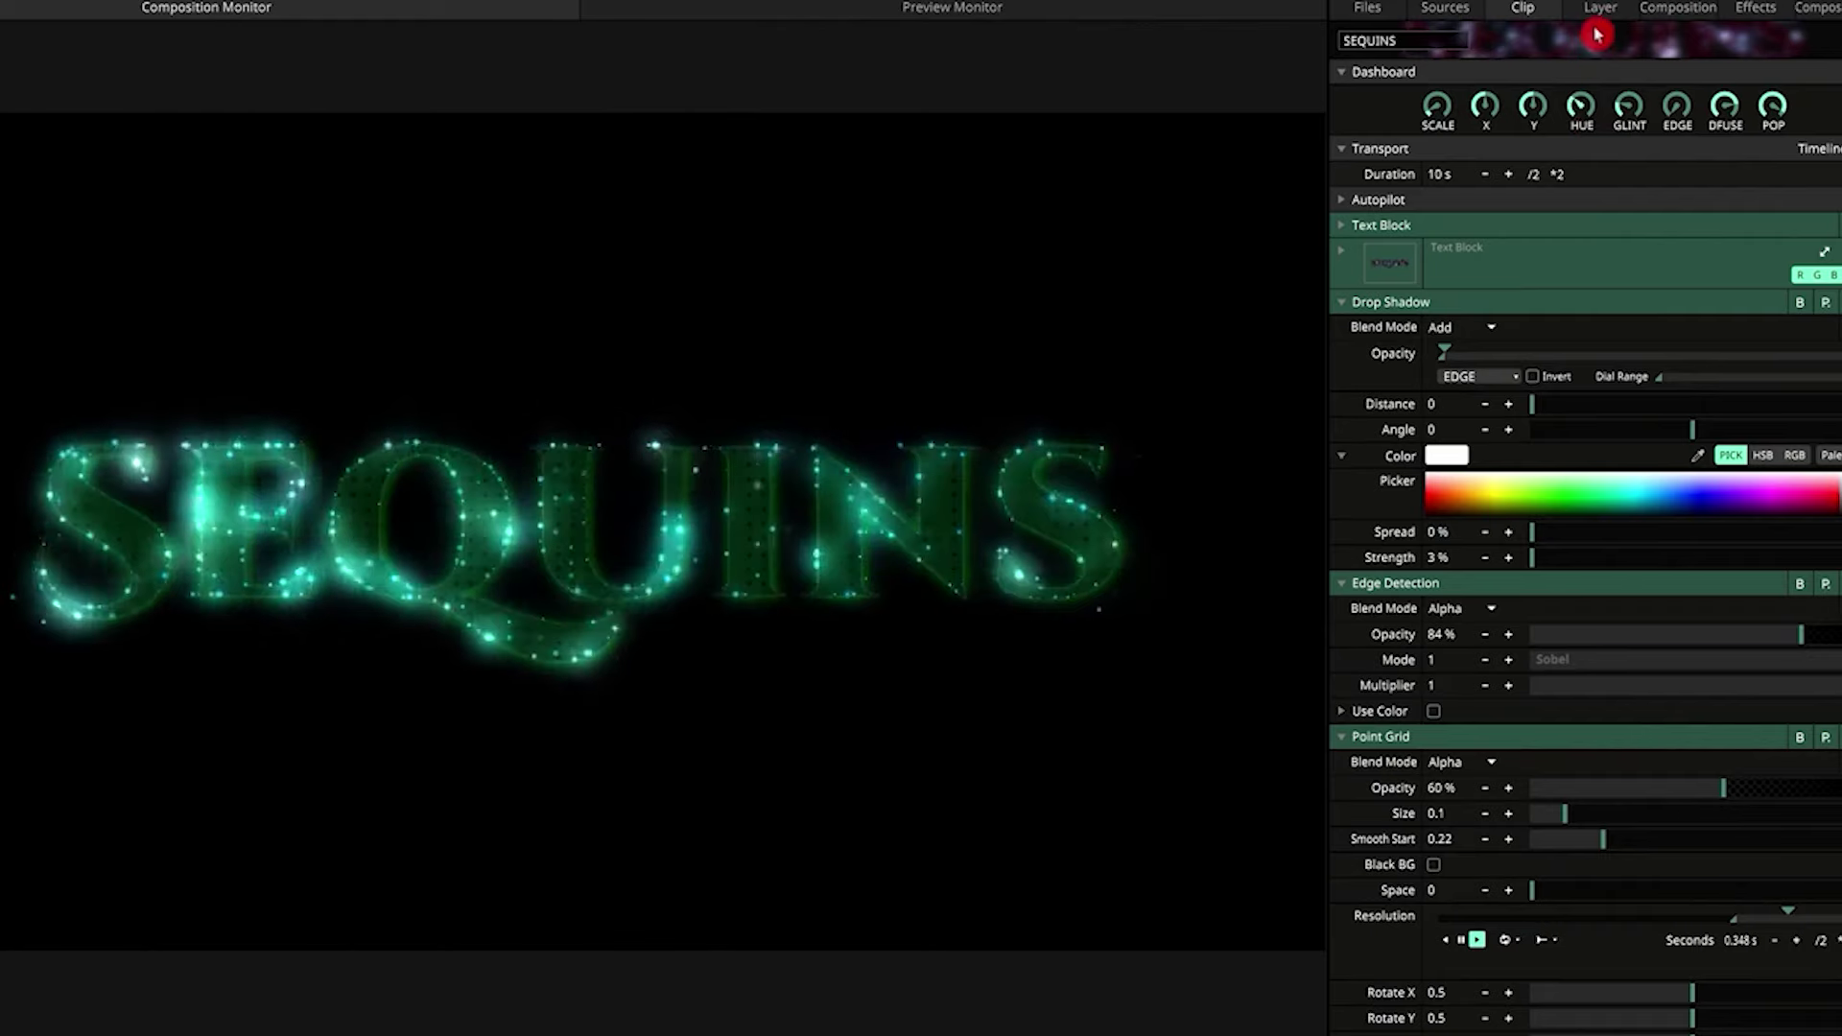